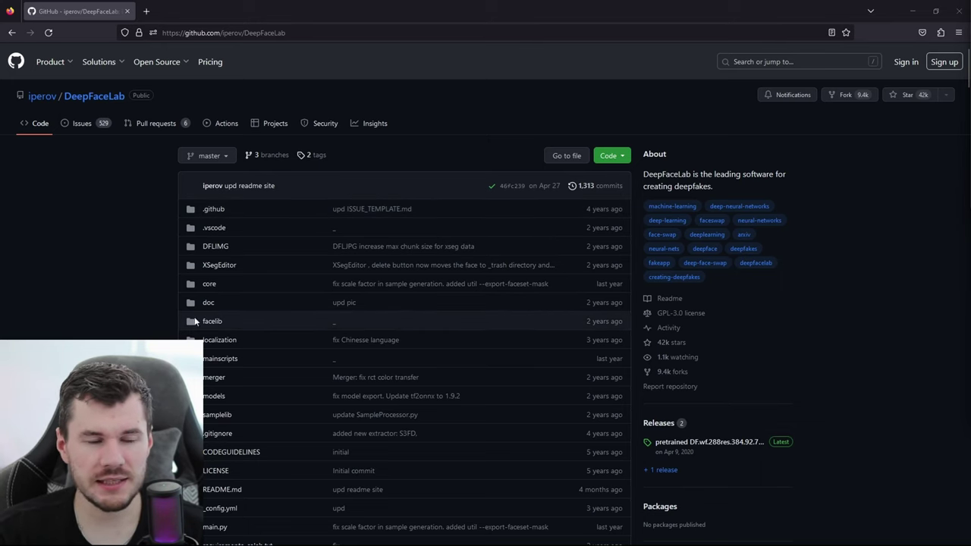
Look through the DeepFaceLab repository page and its README, down to the face replacement and speech manipulation examples.
{"action": "scroll", "coordinate": [306, 332], "scroll_direction": "down", "scroll_amount": 2}
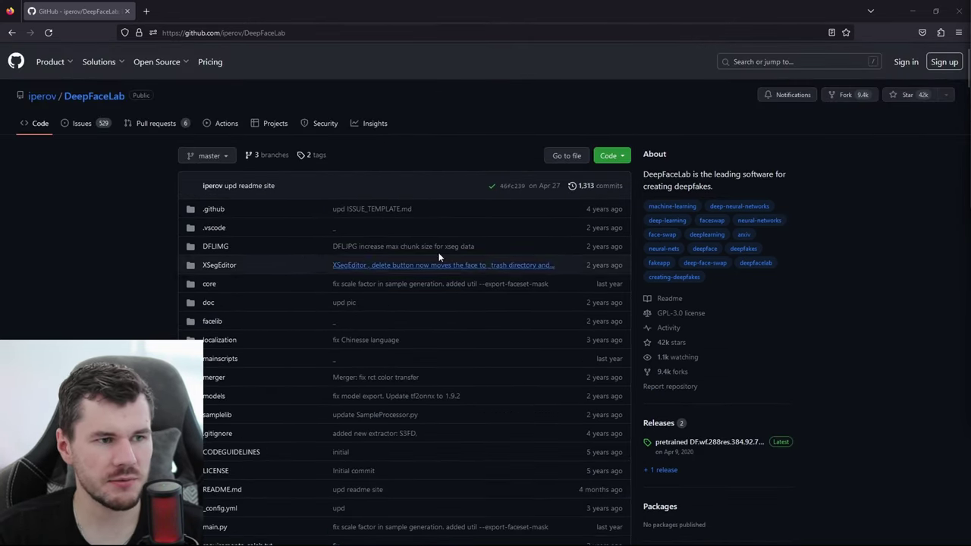
{"action": "scroll", "coordinate": [323, 265], "scroll_direction": "down", "scroll_amount": 5}
{"action": "scroll", "coordinate": [531, 305], "scroll_direction": "down", "scroll_amount": 5}
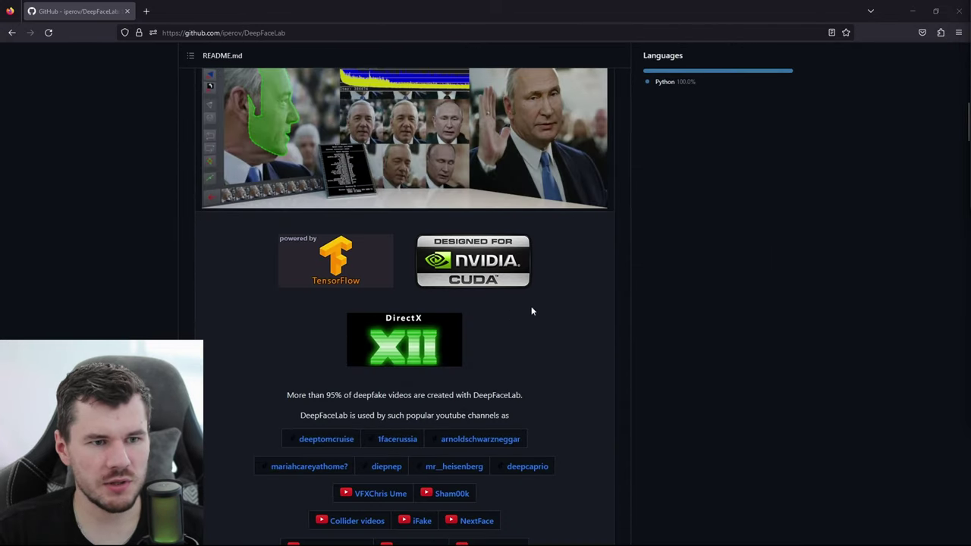
{"action": "scroll", "coordinate": [614, 183], "scroll_direction": "up", "scroll_amount": 3}
{"action": "scroll", "coordinate": [479, 311], "scroll_direction": "down", "scroll_amount": 4}
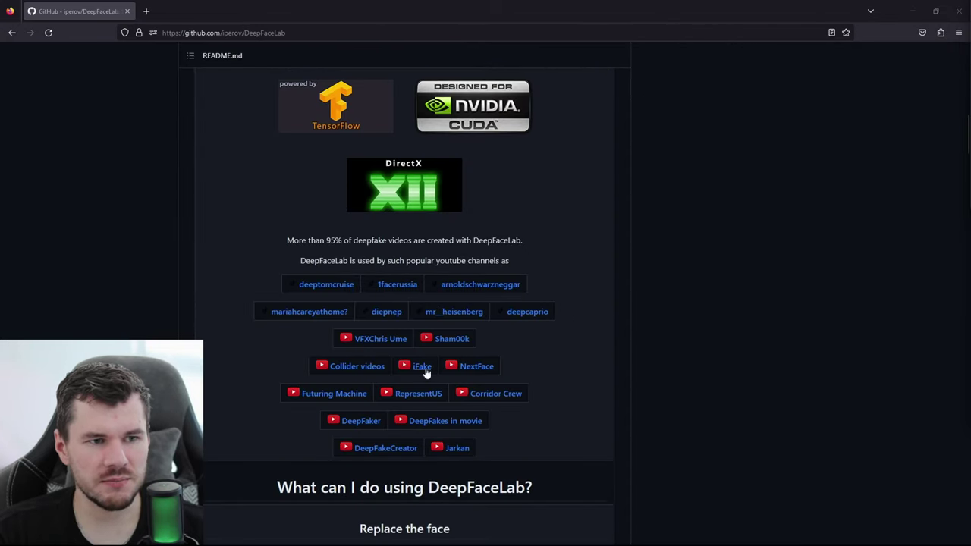
{"action": "scroll", "coordinate": [303, 237], "scroll_direction": "down", "scroll_amount": 4}
{"action": "scroll", "coordinate": [394, 298], "scroll_direction": "down", "scroll_amount": 1}
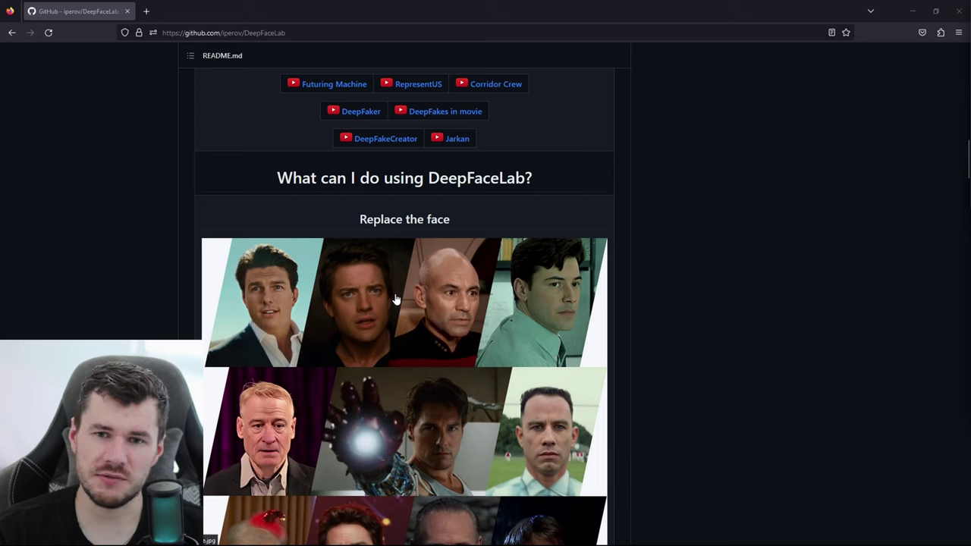
{"action": "scroll", "coordinate": [287, 371], "scroll_direction": "down", "scroll_amount": 5}
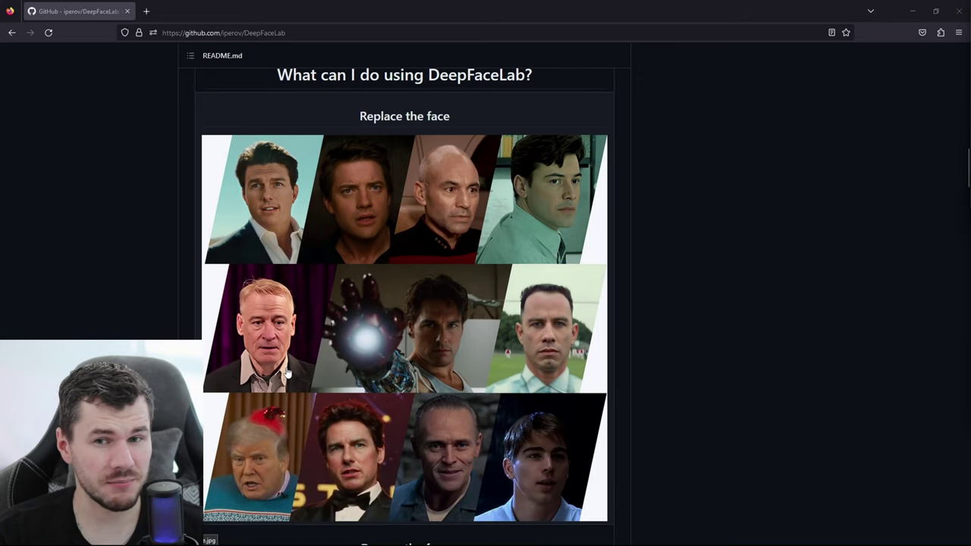
{"action": "scroll", "coordinate": [292, 373], "scroll_direction": "down", "scroll_amount": 18}
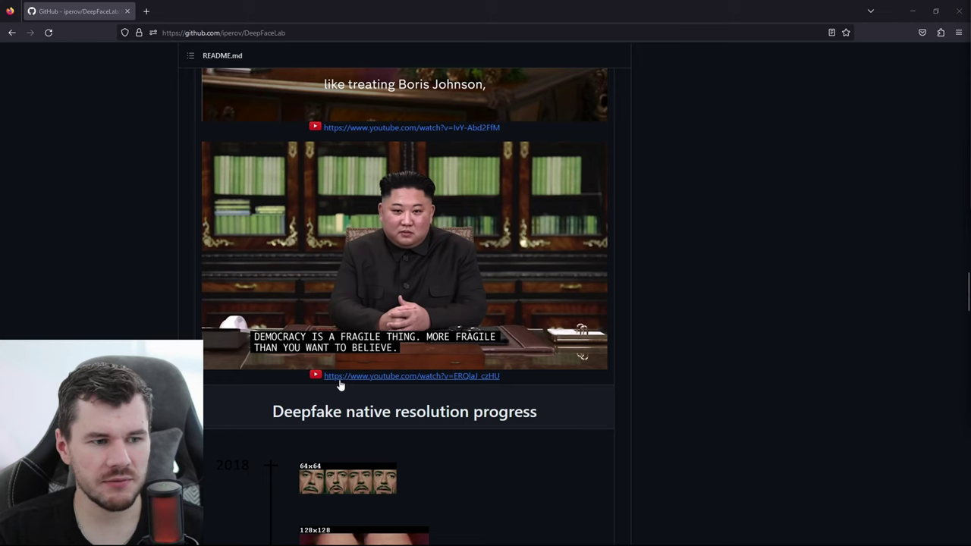
Examine the README's "Deepfake native resolution progress" timeline from the 2018 samples to the 2021 sample.
{"action": "scroll", "coordinate": [489, 433], "scroll_direction": "down", "scroll_amount": 2}
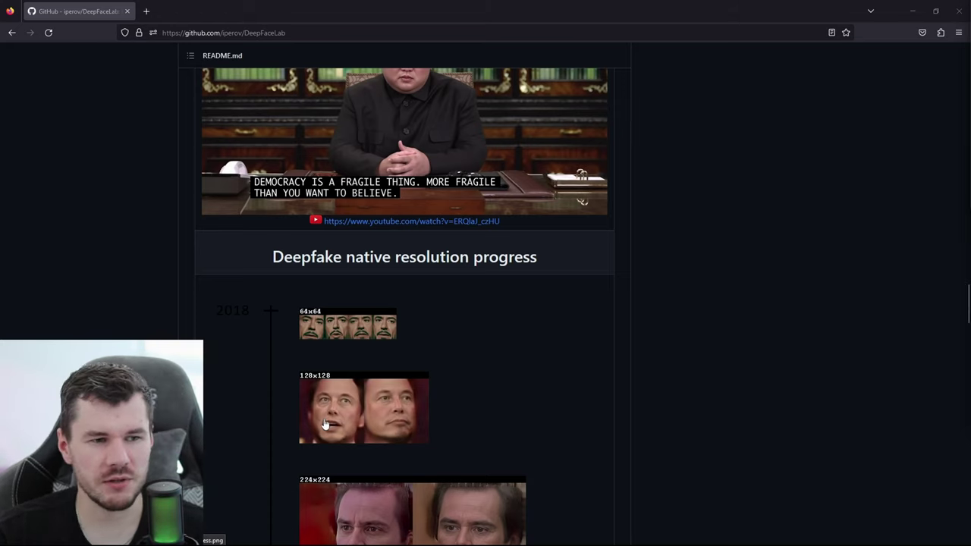
{"action": "scroll", "coordinate": [459, 434], "scroll_direction": "down", "scroll_amount": 4}
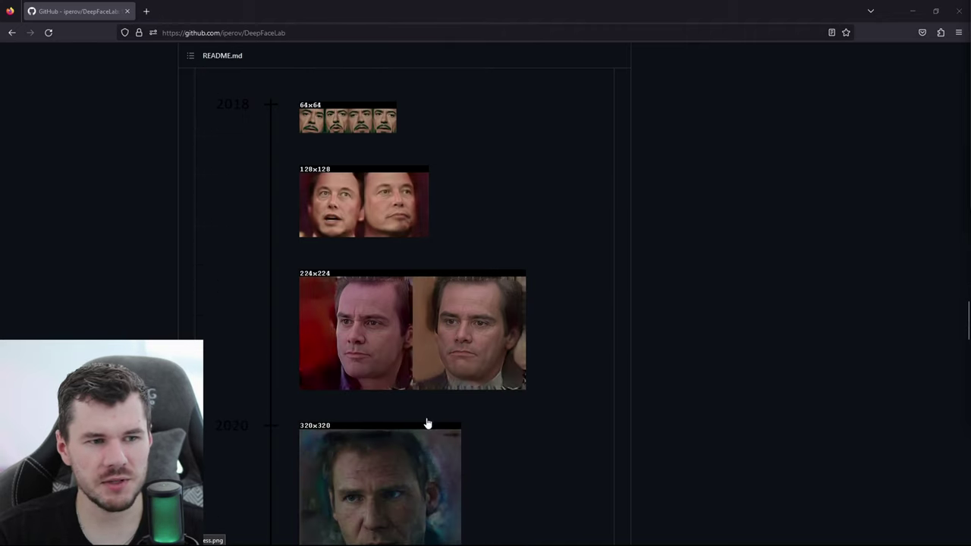
{"action": "scroll", "coordinate": [385, 421], "scroll_direction": "down", "scroll_amount": 1}
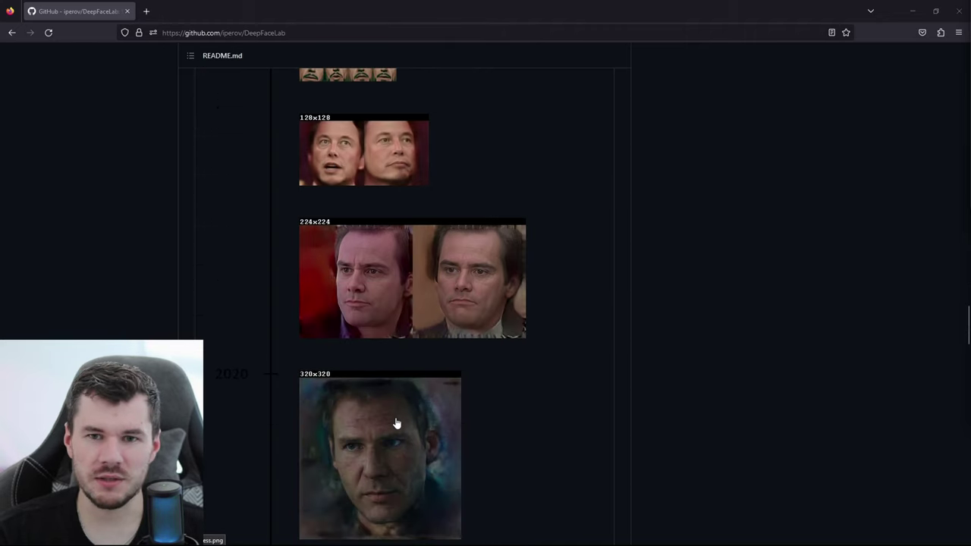
{"action": "scroll", "coordinate": [498, 383], "scroll_direction": "down", "scroll_amount": 4}
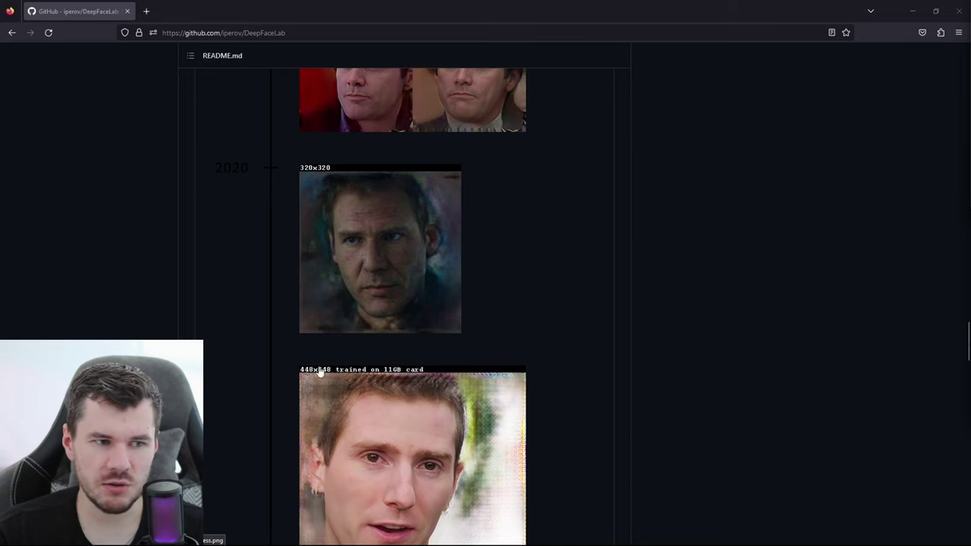
{"action": "scroll", "coordinate": [381, 427], "scroll_direction": "down", "scroll_amount": 1}
{"action": "scroll", "coordinate": [381, 427], "scroll_direction": "down", "scroll_amount": 2}
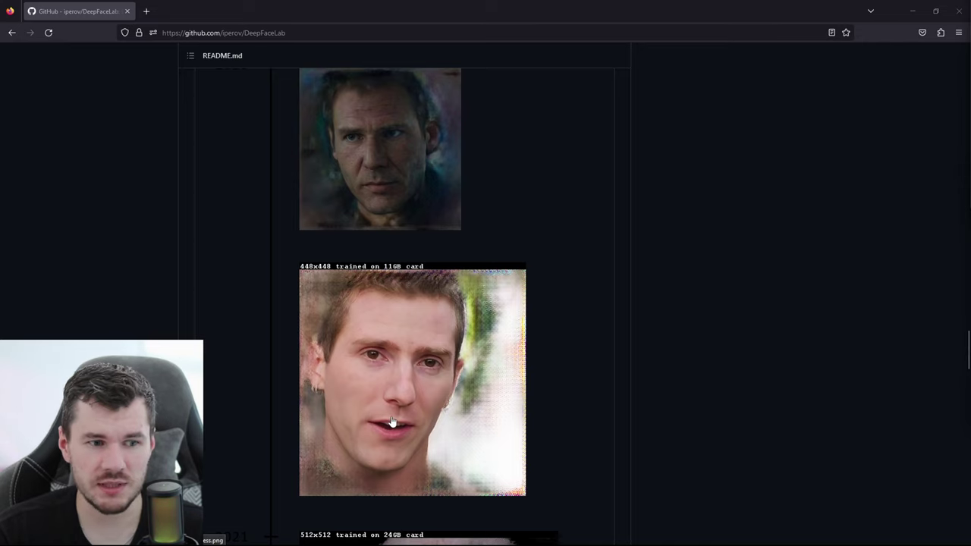
{"action": "scroll", "coordinate": [392, 423], "scroll_direction": "down", "scroll_amount": 5}
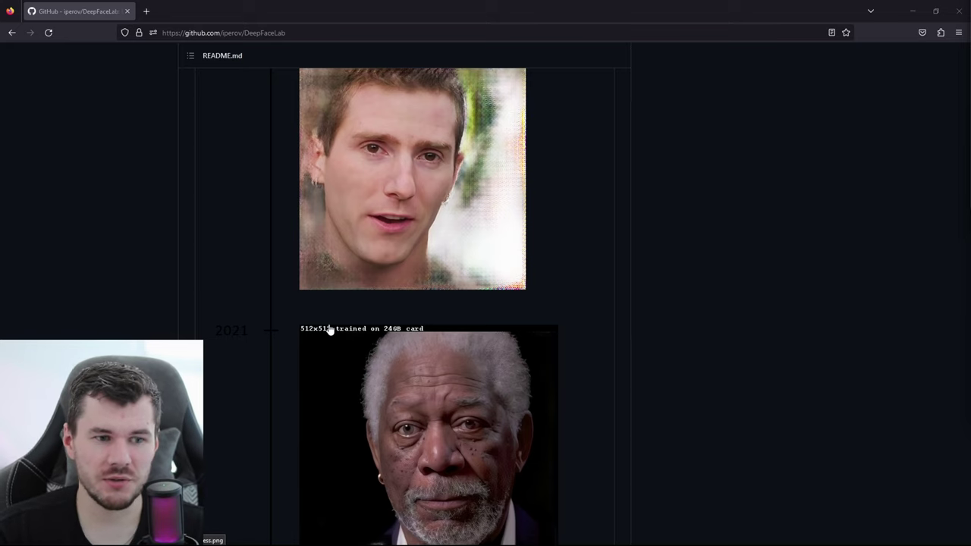
{"action": "scroll", "coordinate": [326, 370], "scroll_direction": "down", "scroll_amount": 2}
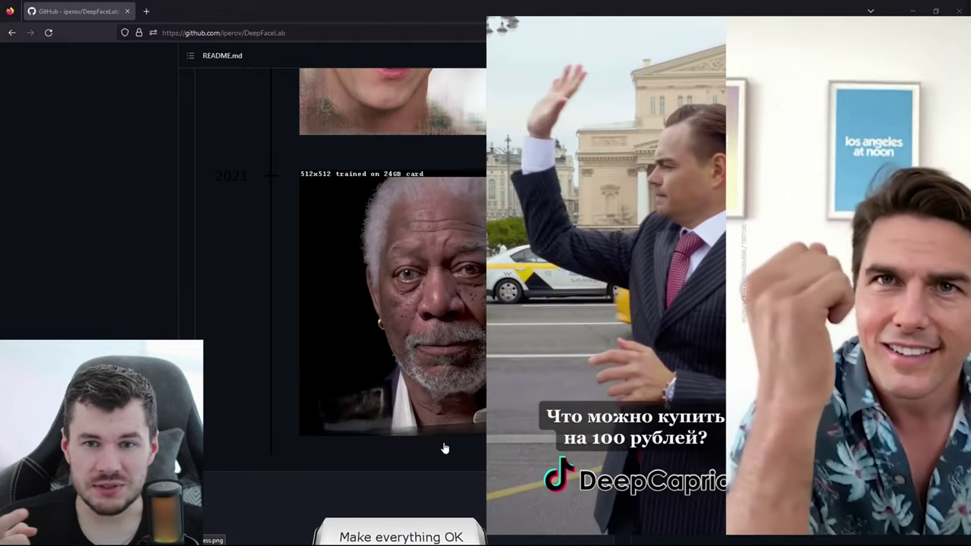
Open the Windows (Mega.nz) link from the README's Releases table in a new browser tab and show that tab.
{"action": "scroll", "coordinate": [453, 446], "scroll_direction": "down", "scroll_amount": 8}
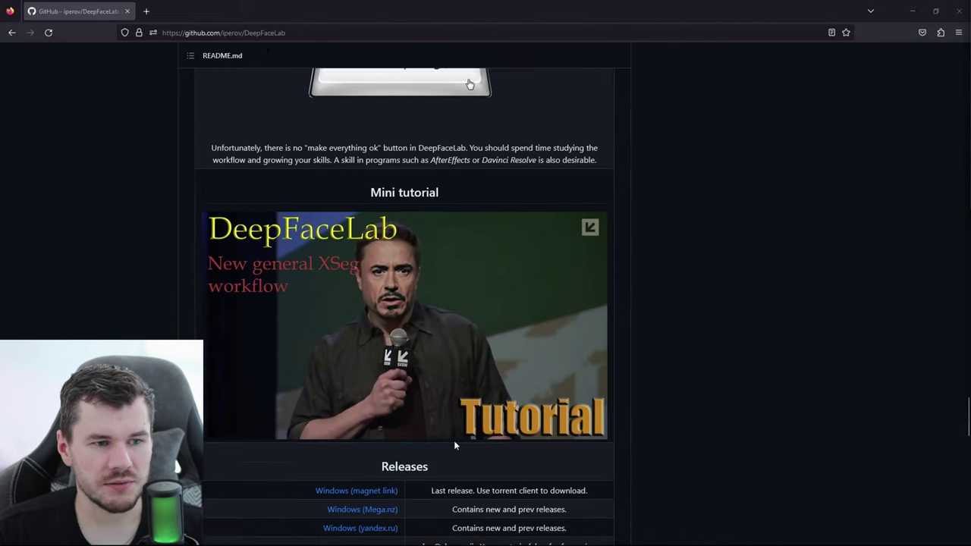
{"action": "scroll", "coordinate": [455, 446], "scroll_direction": "down", "scroll_amount": 2}
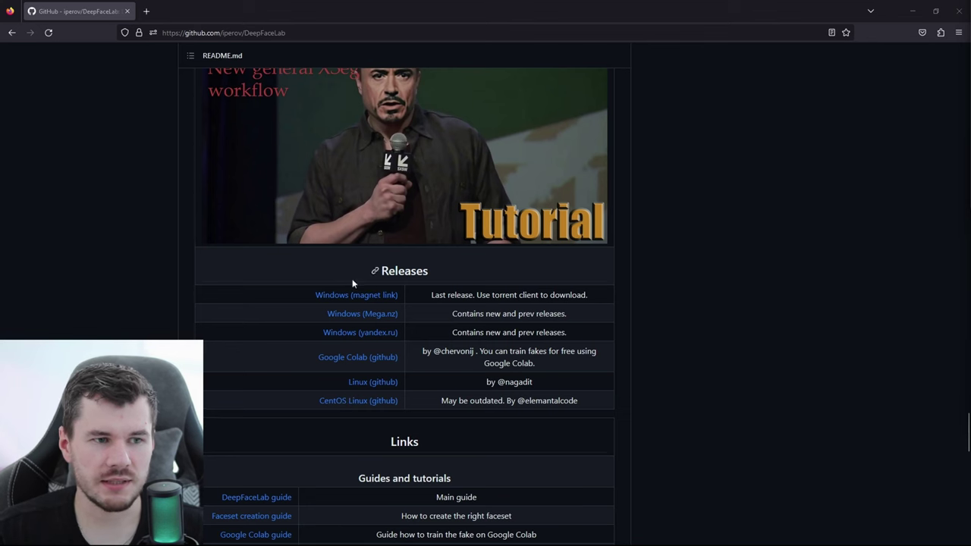
{"action": "scroll", "coordinate": [425, 345], "scroll_direction": "down", "scroll_amount": 6}
{"action": "scroll", "coordinate": [443, 341], "scroll_direction": "up", "scroll_amount": 5}
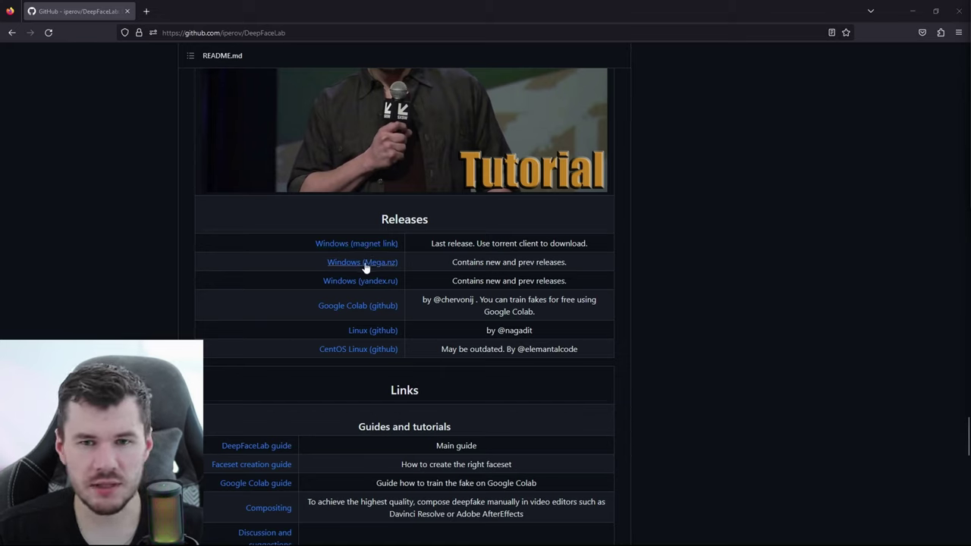
{"action": "middle_click", "coordinate": [387, 267]}
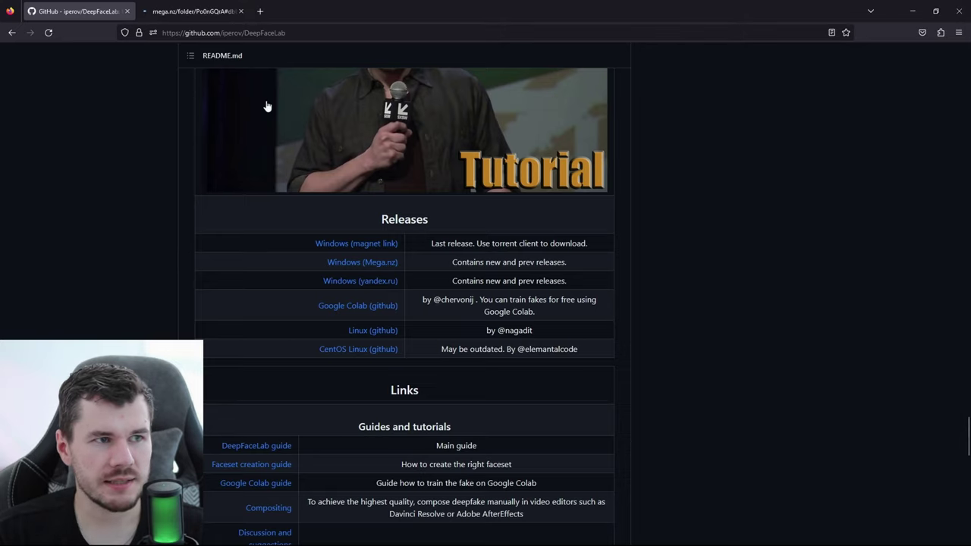
{"action": "left_click", "coordinate": [191, 12]}
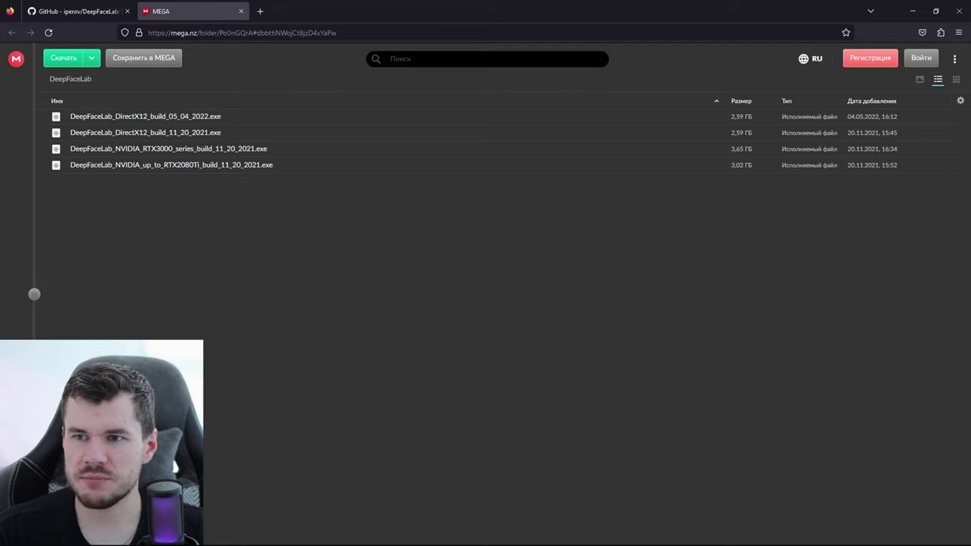
Switch to File Explorer and open the DeepFaceLab_NVIDIA_RTX3000_series folder inside DeepFaceLab's Tutorial folder.
{"action": "left_click", "coordinate": [913, 10]}
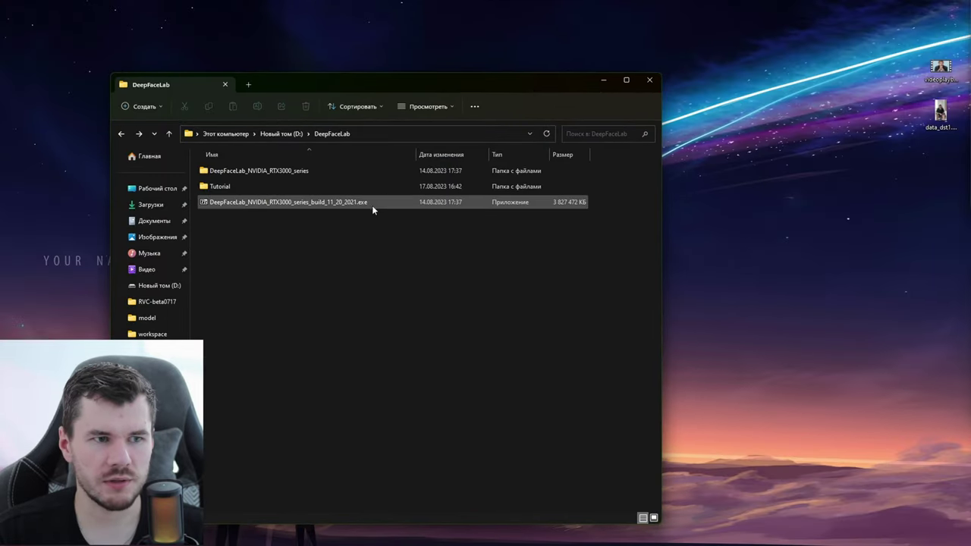
{"action": "left_click", "coordinate": [370, 203]}
{"action": "left_click_drag", "start_coordinate": [428, 92], "coordinate": [504, 77]}
{"action": "double_click", "coordinate": [323, 173]}
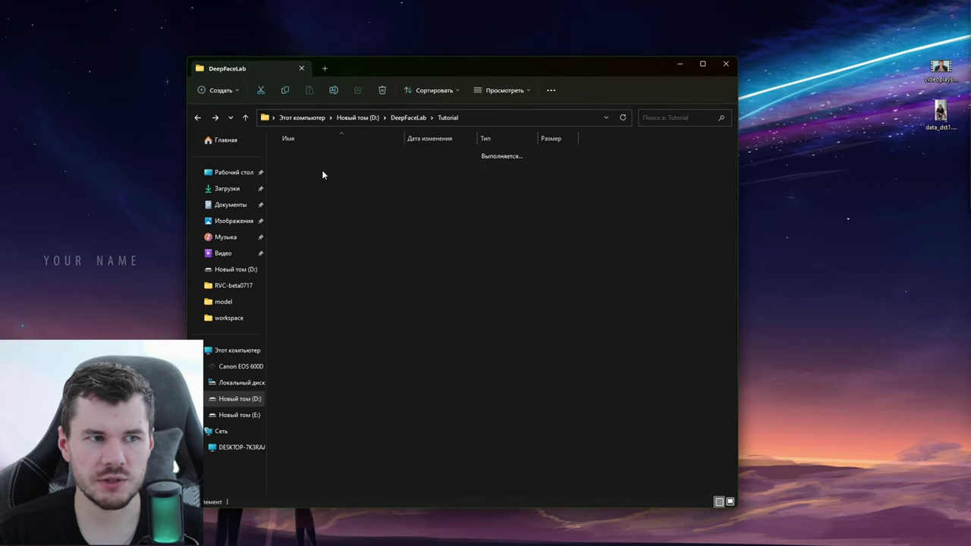
{"action": "double_click", "coordinate": [358, 158]}
Look through the numbered batch scripts in the DeepFaceLab_NVIDIA_RTX3000_series folder.
{"action": "scroll", "coordinate": [521, 182], "scroll_direction": "down", "scroll_amount": 12}
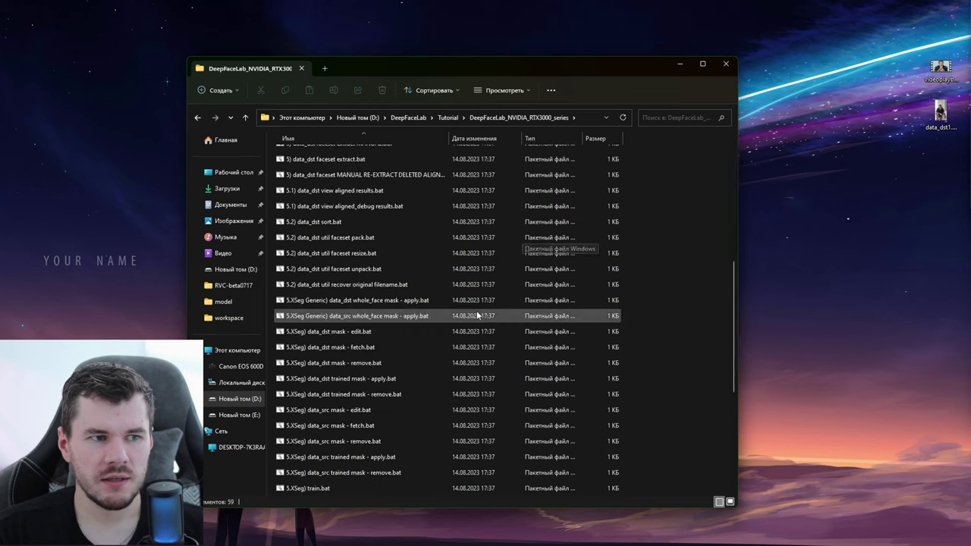
{"action": "scroll", "coordinate": [476, 311], "scroll_direction": "up", "scroll_amount": 12}
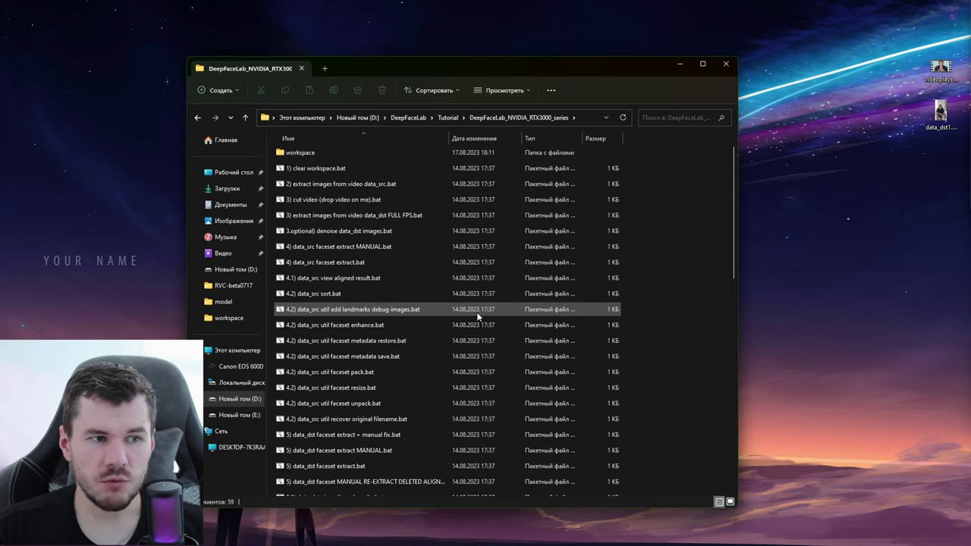
{"action": "left_click_drag", "start_coordinate": [661, 187], "coordinate": [267, 478]}
{"action": "scroll", "coordinate": [465, 389], "scroll_direction": "up", "scroll_amount": 10}
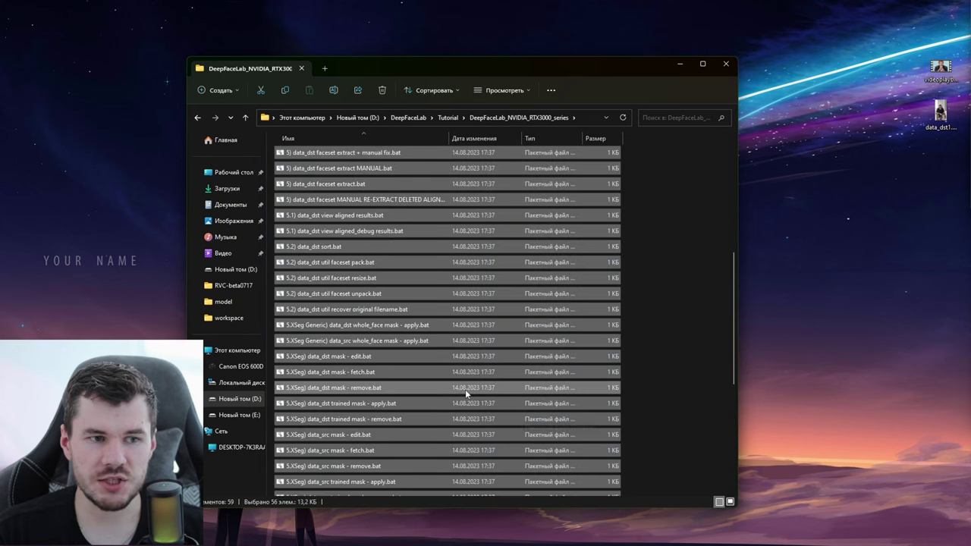
{"action": "left_click", "coordinate": [691, 271]}
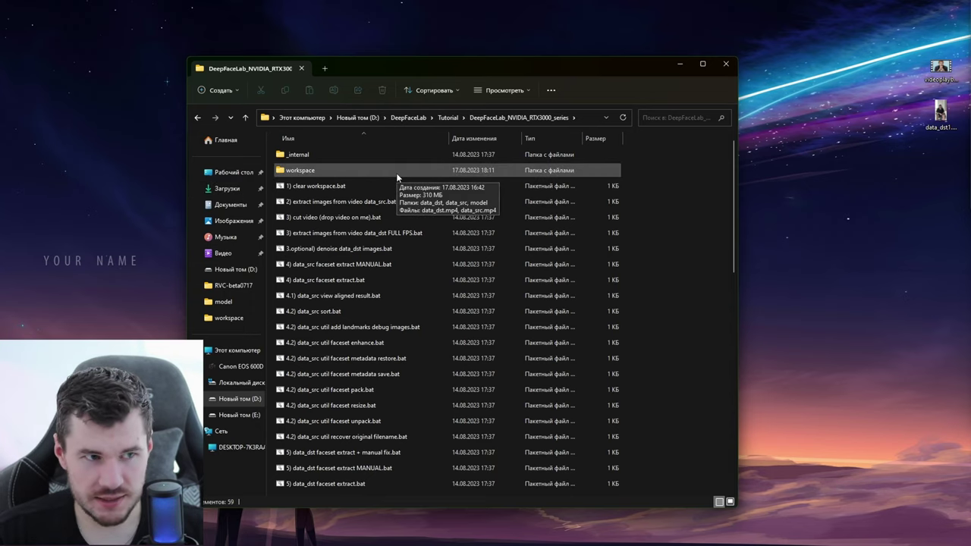
Open the workspace folder and play its data_src.mp4 video in VLC media player.
{"action": "double_click", "coordinate": [305, 170]}
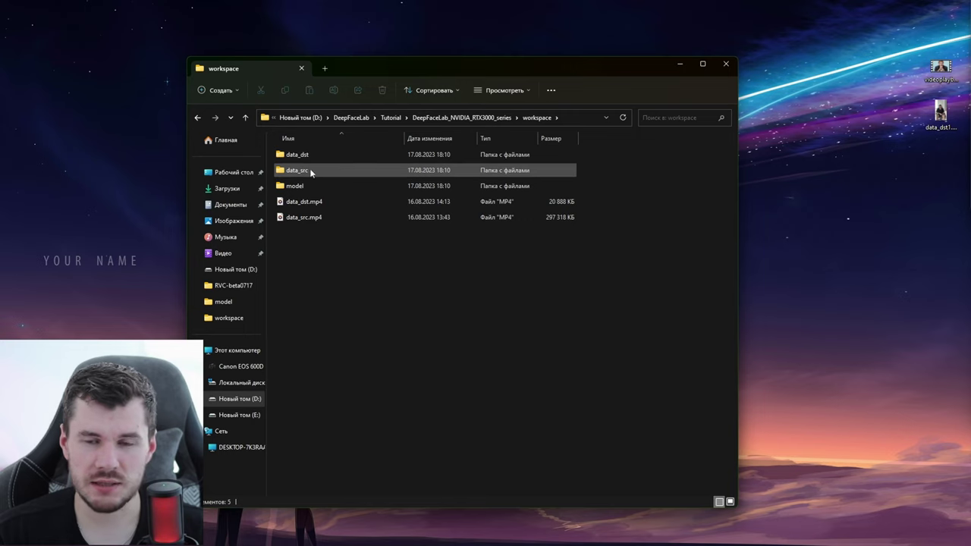
{"action": "left_click", "coordinate": [335, 203]}
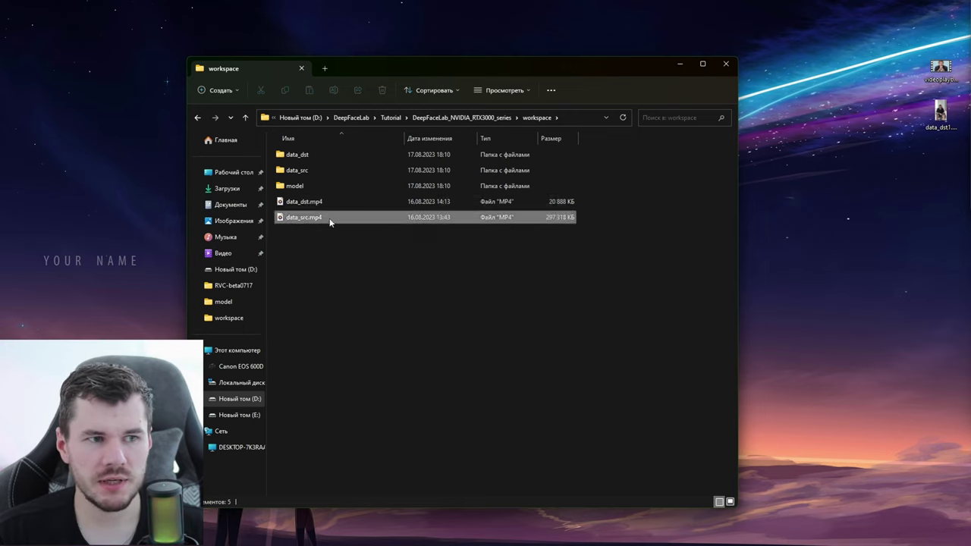
{"action": "left_click", "coordinate": [338, 220]}
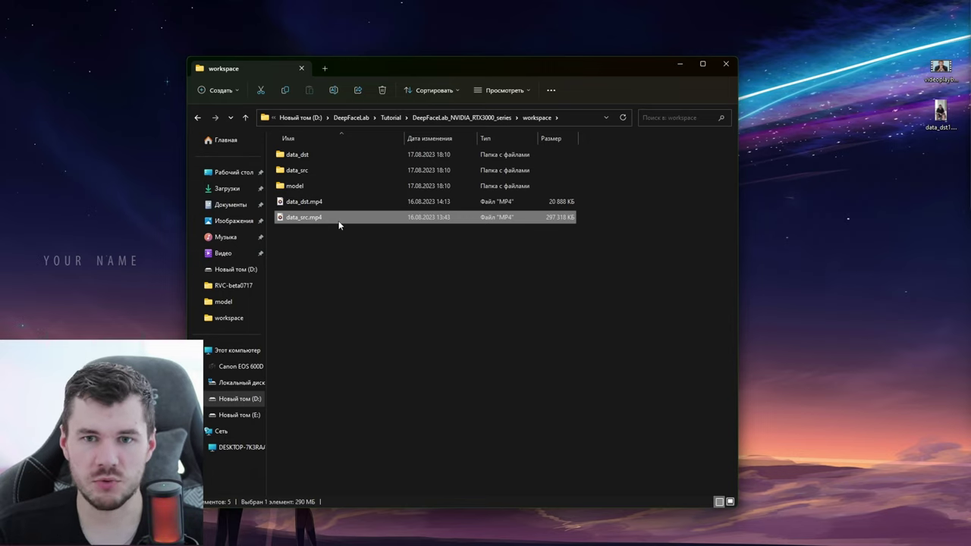
{"action": "right_click", "coordinate": [441, 220]}
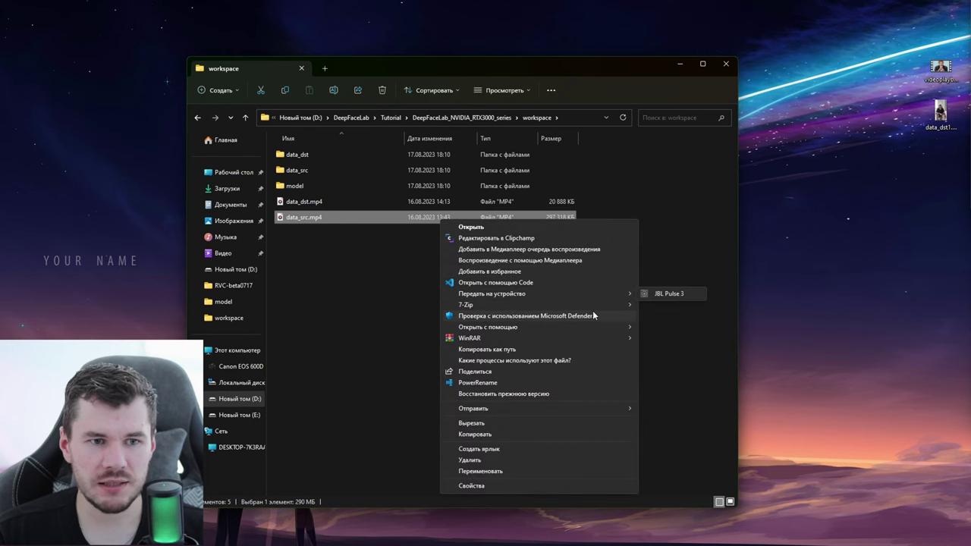
{"action": "mouse_move", "coordinate": [591, 329]}
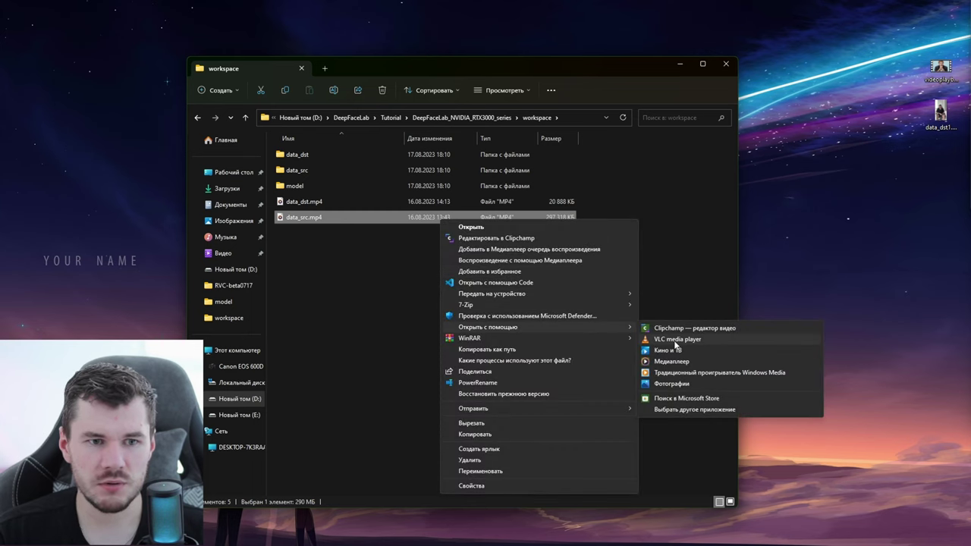
{"action": "left_click", "coordinate": [674, 340]}
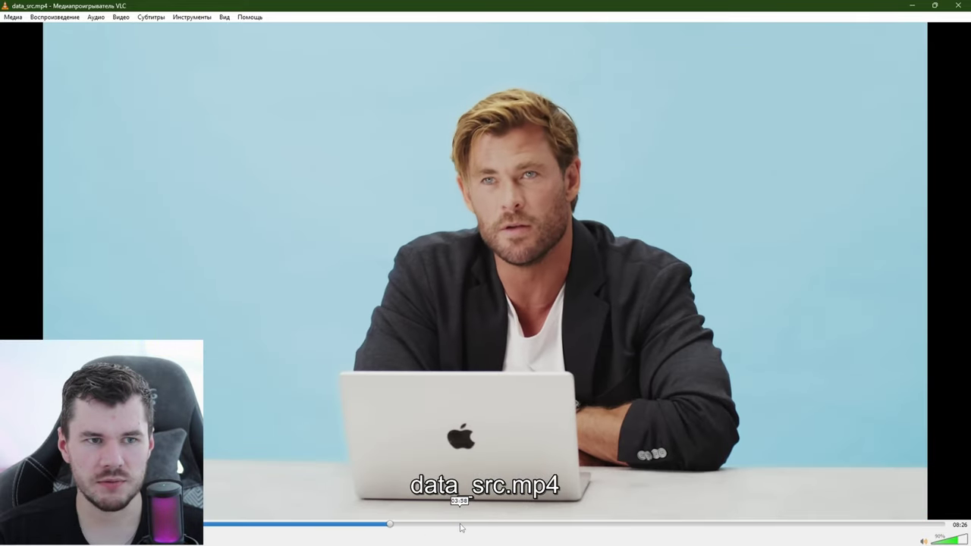
Skim the second half of data_src.mp4 by jumping forward through it, and return to the workspace folder.
{"action": "left_click", "coordinate": [460, 525]}
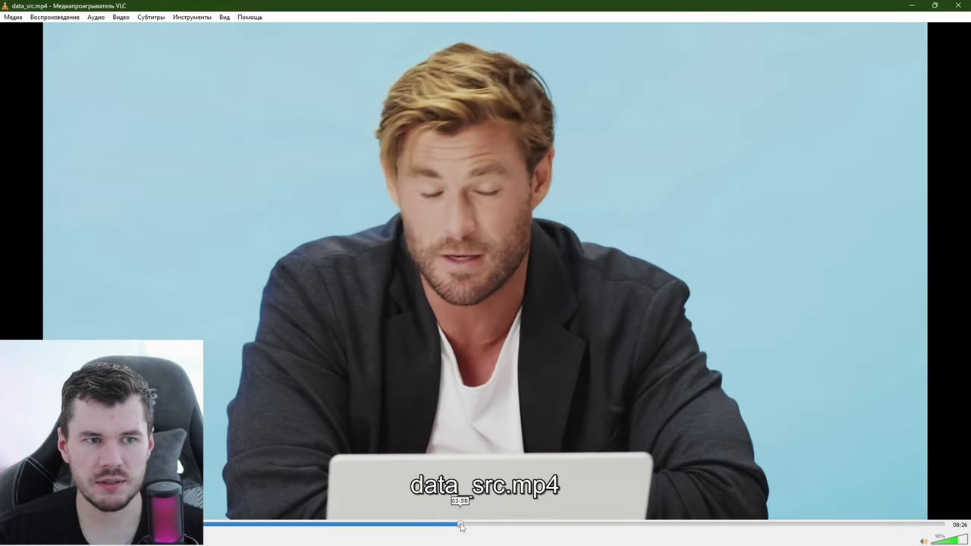
{"action": "left_click", "coordinate": [602, 525]}
{"action": "left_click", "coordinate": [674, 524]}
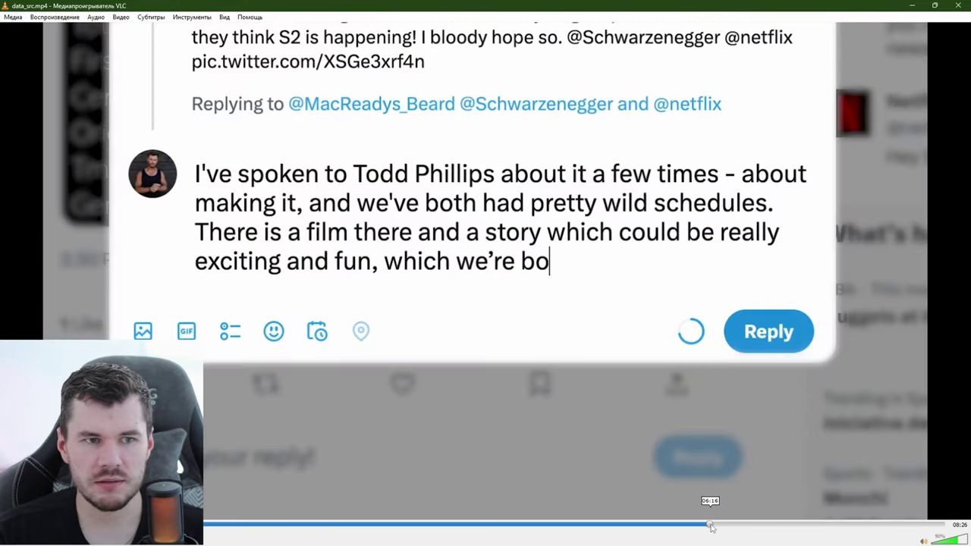
{"action": "left_click", "coordinate": [713, 524]}
{"action": "left_click", "coordinate": [751, 524]}
{"action": "left_click", "coordinate": [797, 525]}
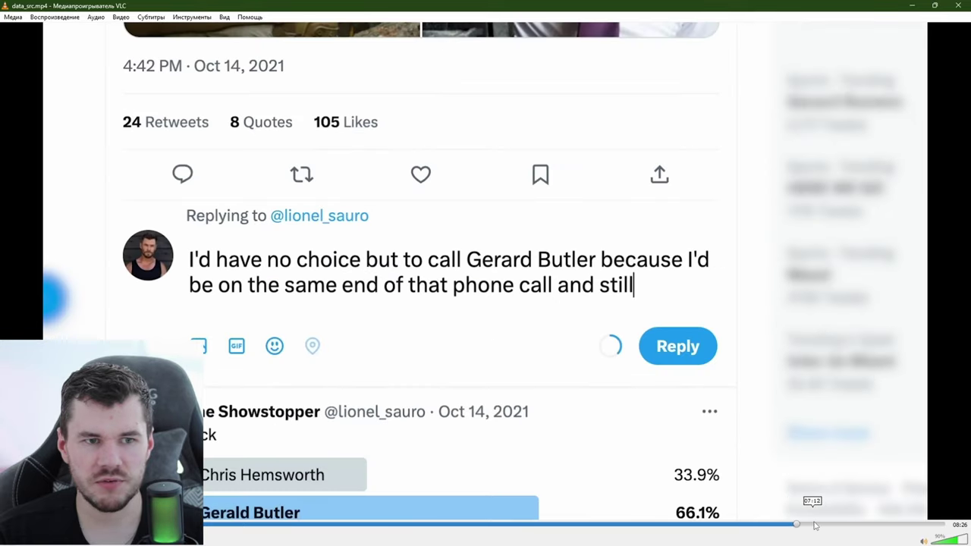
{"action": "left_click", "coordinate": [819, 524]}
{"action": "left_click", "coordinate": [842, 525]}
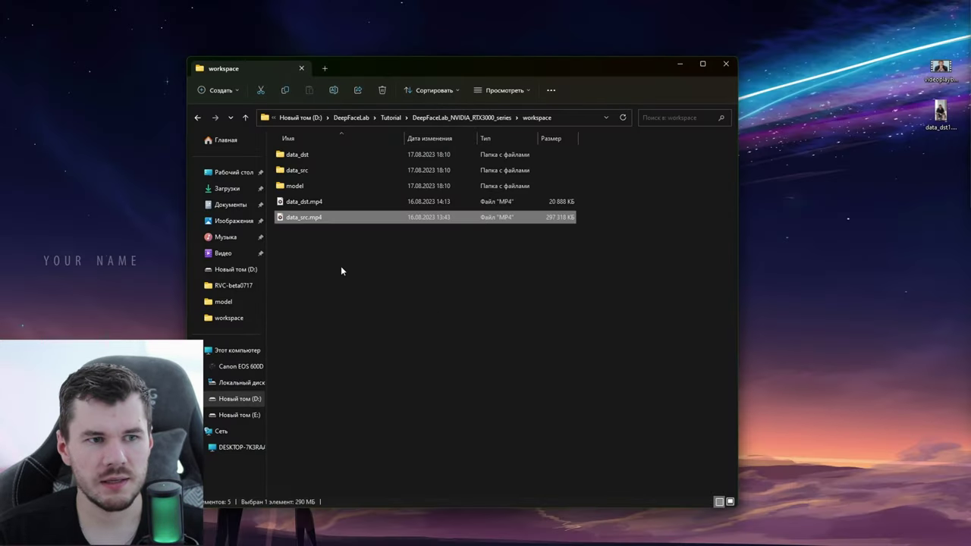
{"action": "left_click", "coordinate": [320, 203]}
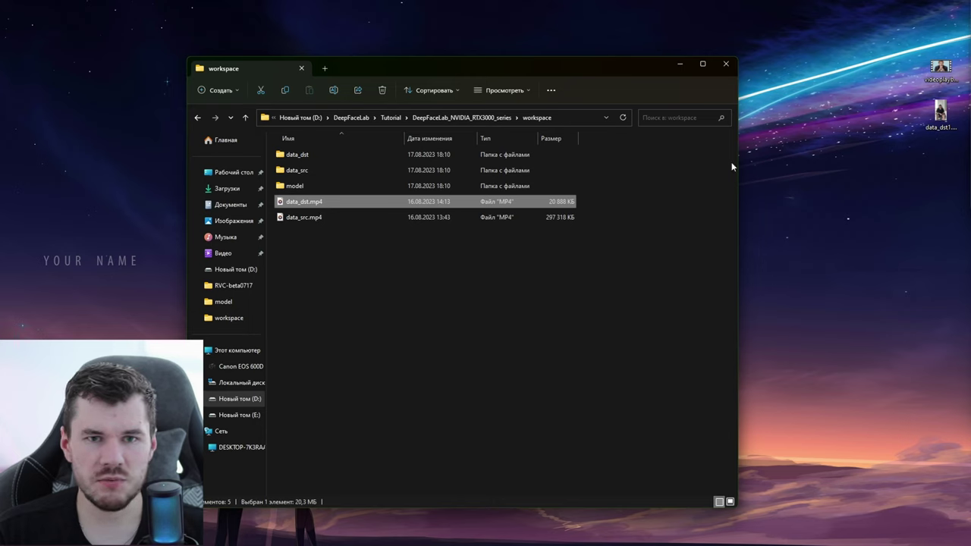
{"action": "right_click", "coordinate": [453, 203]}
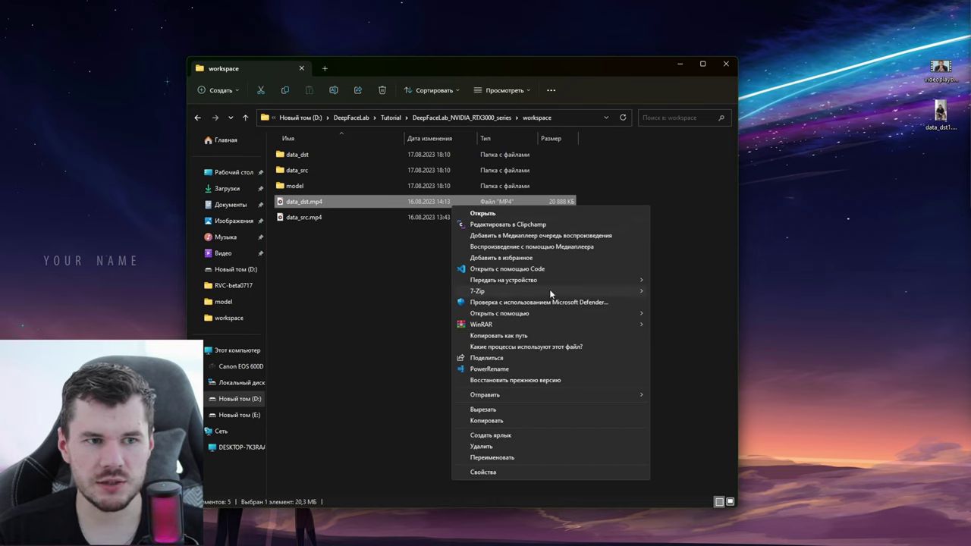
{"action": "mouse_move", "coordinate": [553, 310]}
{"action": "left_click", "coordinate": [703, 329]}
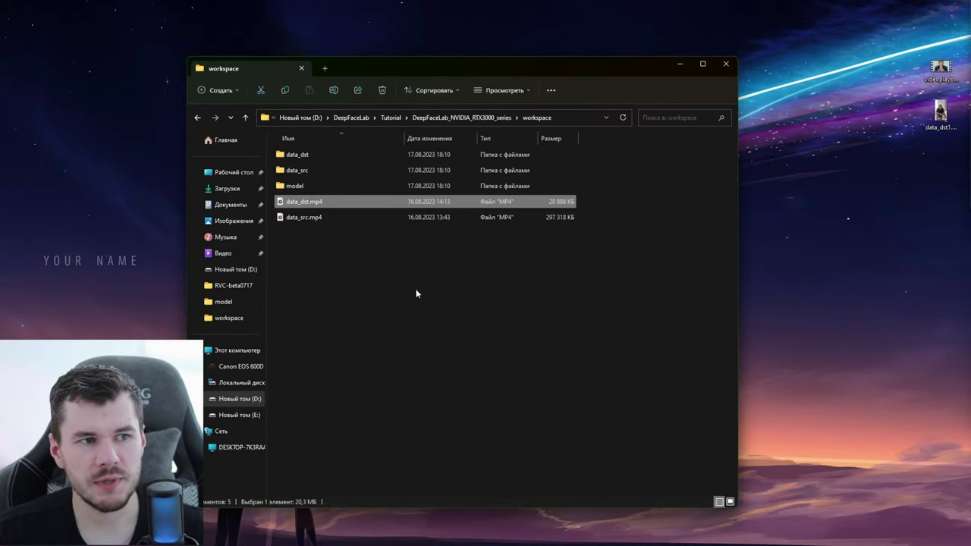
{"action": "left_click", "coordinate": [410, 295]}
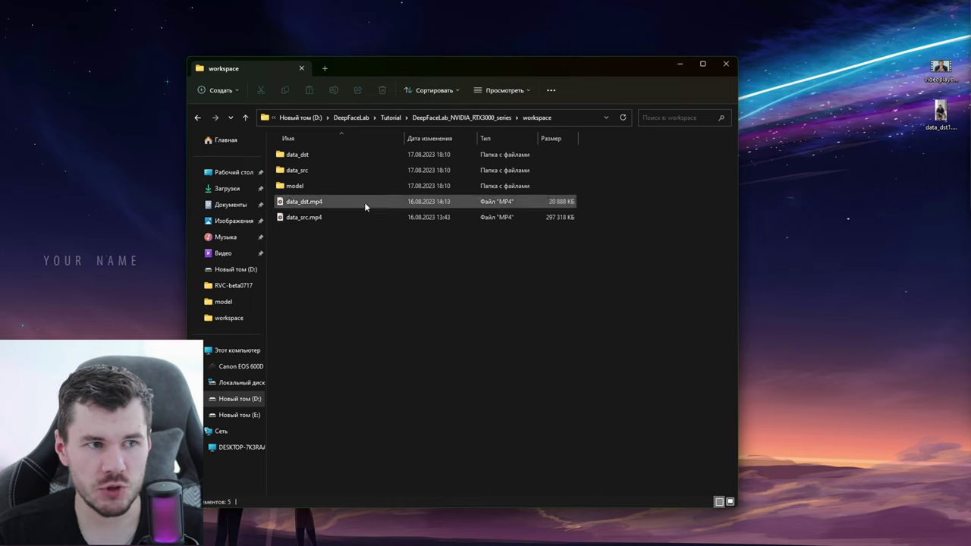
{"action": "left_click", "coordinate": [315, 220]}
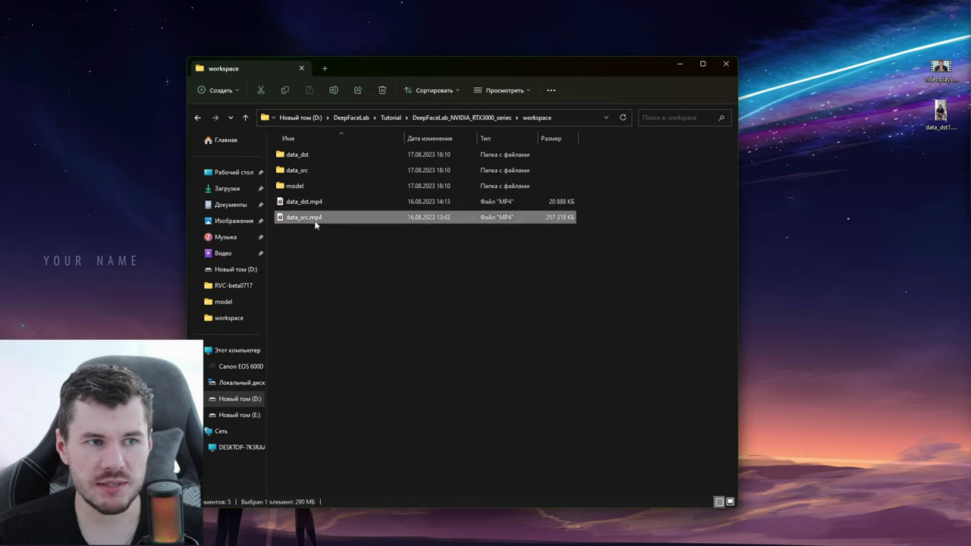
Look inside the data_src folder in workspace and return to the DeepFaceLab_NVIDIA_RTX3000_series folder.
{"action": "double_click", "coordinate": [320, 170]}
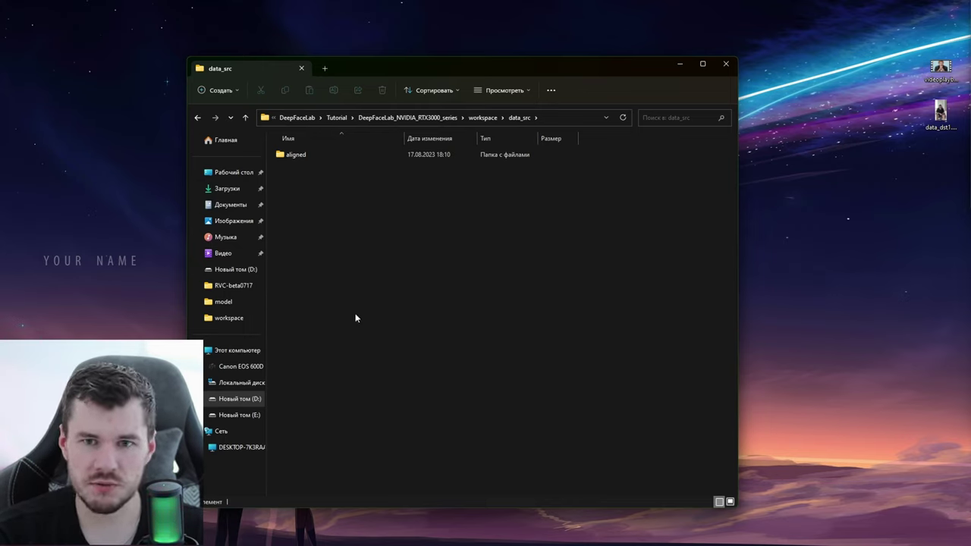
{"action": "left_click_drag", "start_coordinate": [297, 172], "coordinate": [493, 485]}
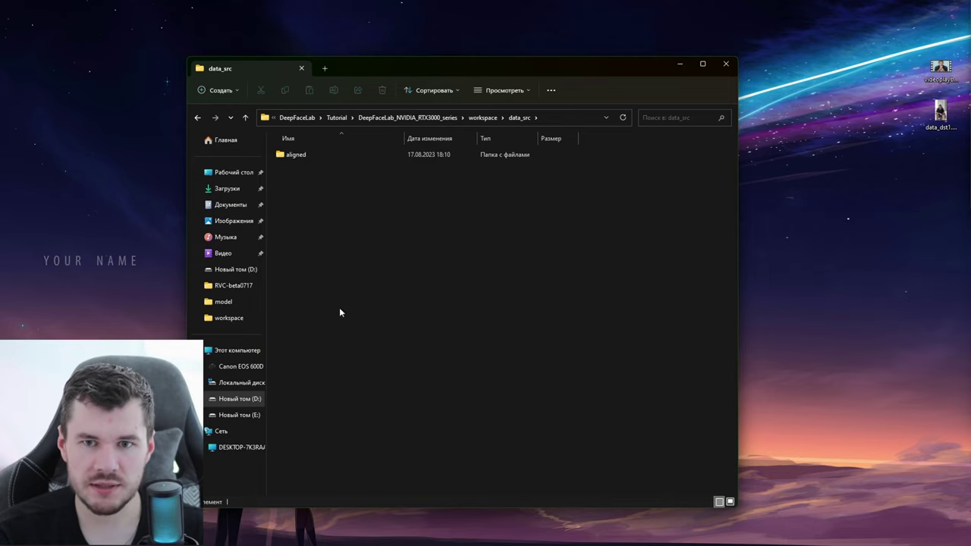
{"action": "left_click_drag", "start_coordinate": [316, 178], "coordinate": [433, 449]}
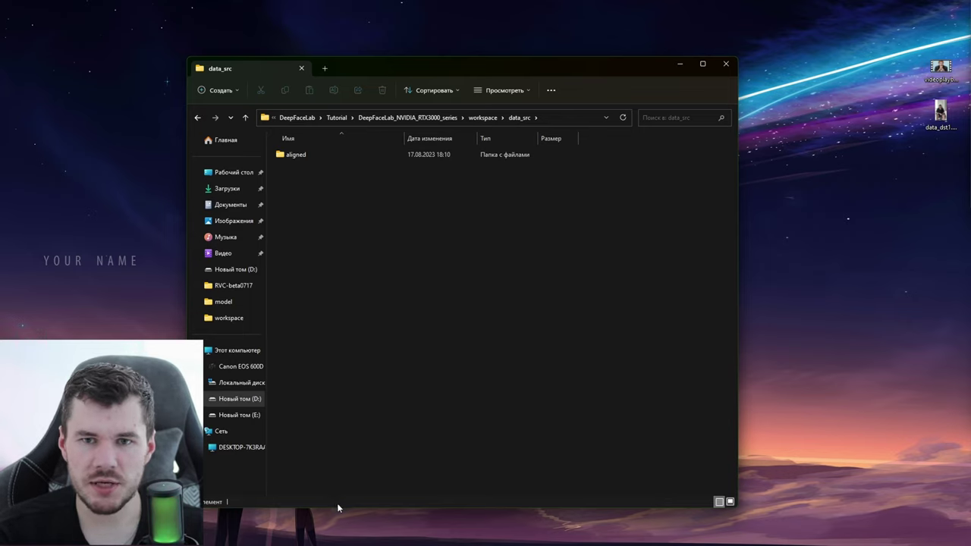
{"action": "left_click", "coordinate": [198, 118]}
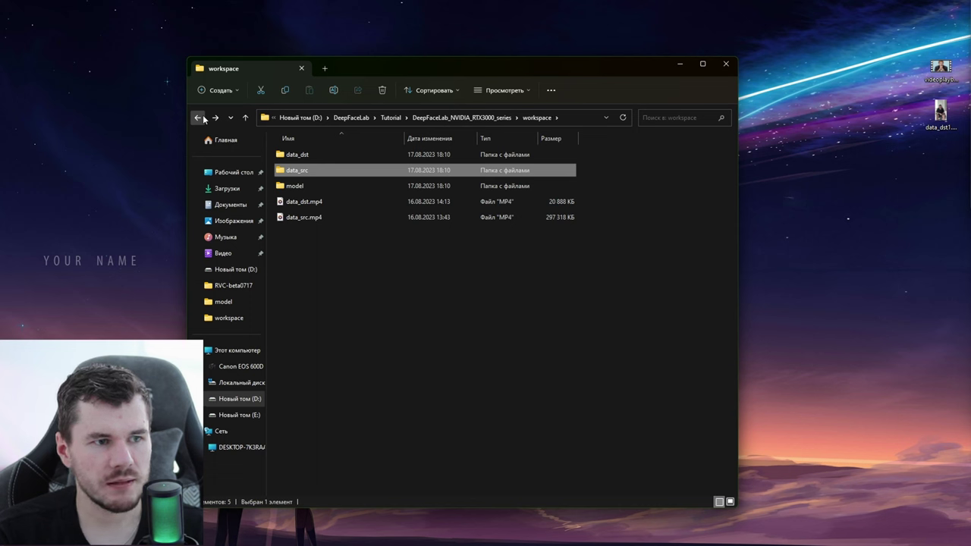
{"action": "left_click", "coordinate": [198, 118]}
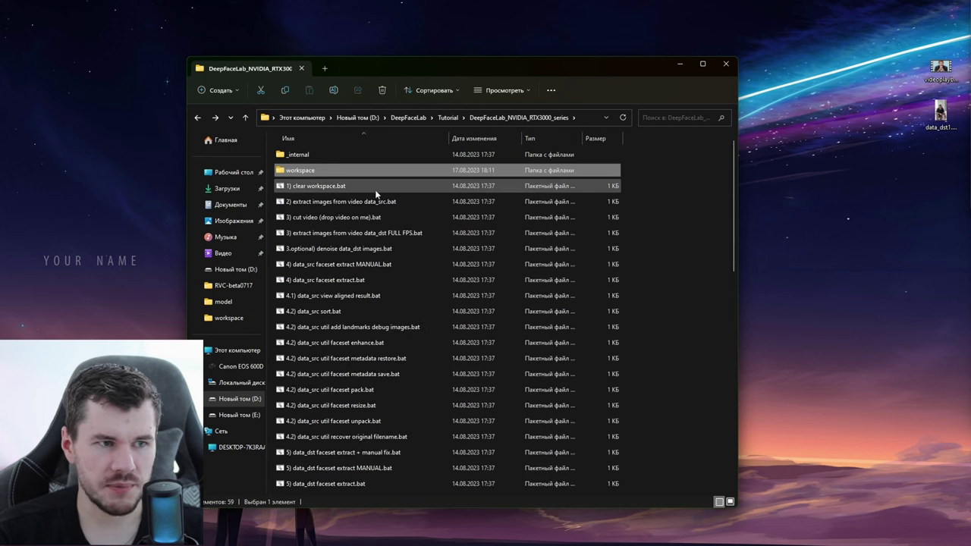
Copy the data_dst1 video from the desktop into the workspace's data_src folder.
{"action": "double_click", "coordinate": [320, 171]}
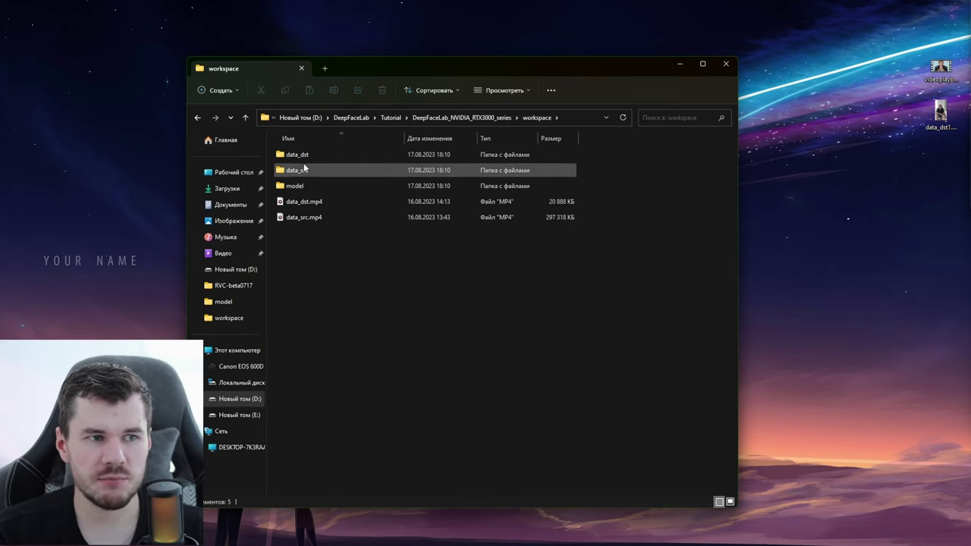
{"action": "double_click", "coordinate": [319, 170]}
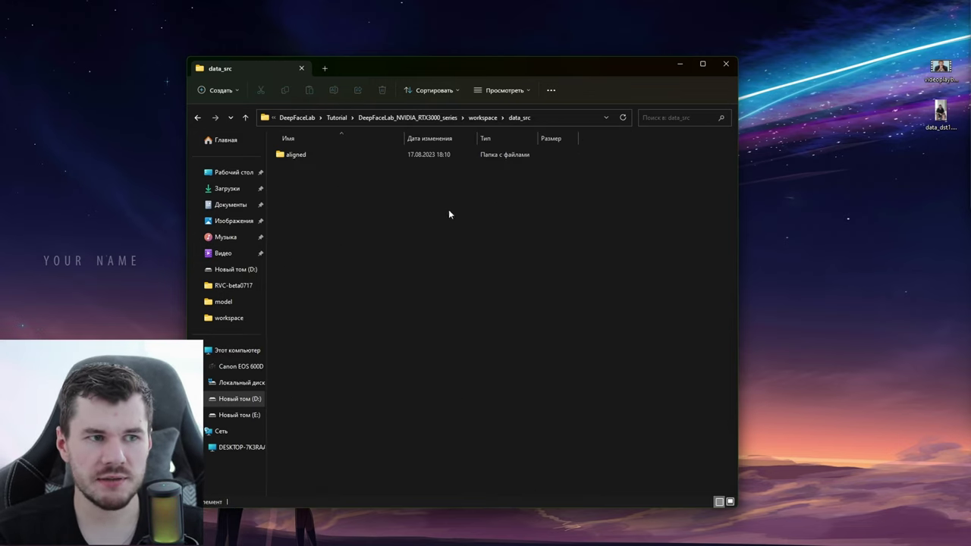
{"action": "left_click", "coordinate": [943, 114]}
{"action": "left_click_drag", "start_coordinate": [942, 120], "coordinate": [535, 258]}
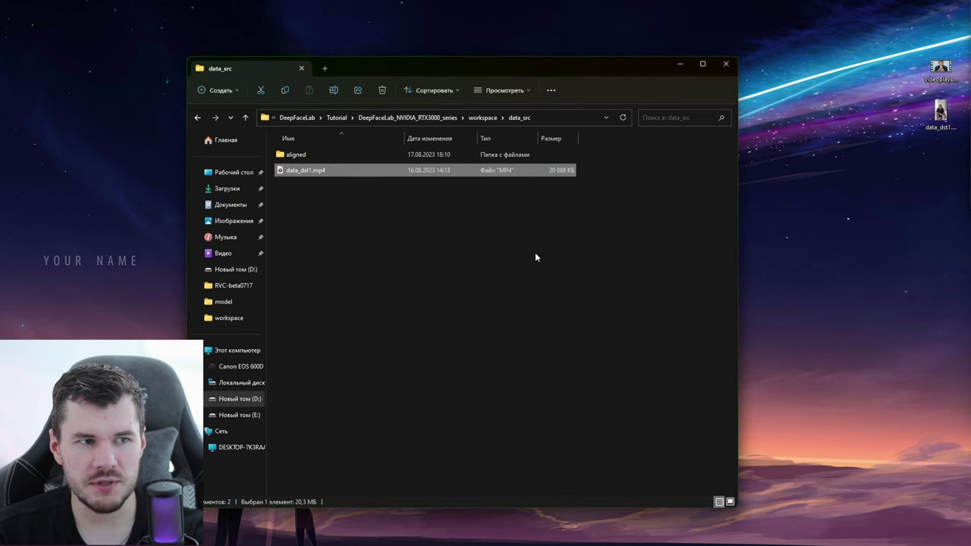
Run 1) clear workspace.bat from the DeepFaceLab_NVIDIA_RTX3000_series folder and confirm deleting the workspace content.
{"action": "left_click", "coordinate": [196, 119]}
{"action": "left_click", "coordinate": [197, 119]}
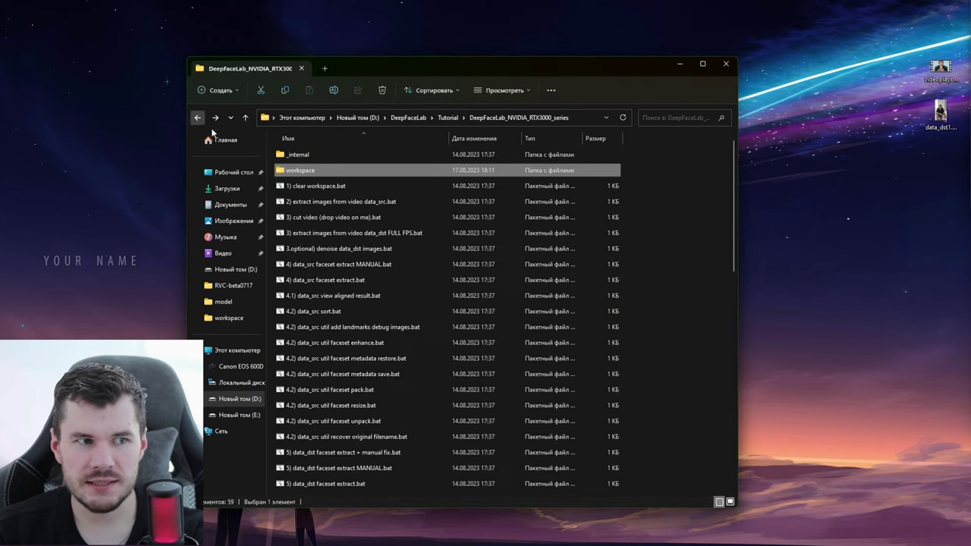
{"action": "left_click", "coordinate": [310, 188]}
{"action": "double_click", "coordinate": [310, 189]}
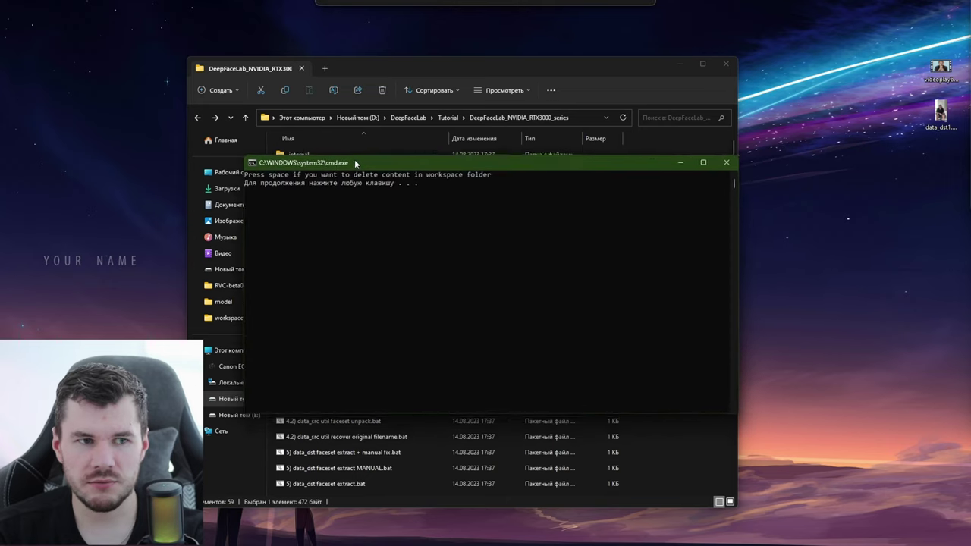
{"action": "left_click", "coordinate": [424, 211]}
{"action": "key", "text": "space"}
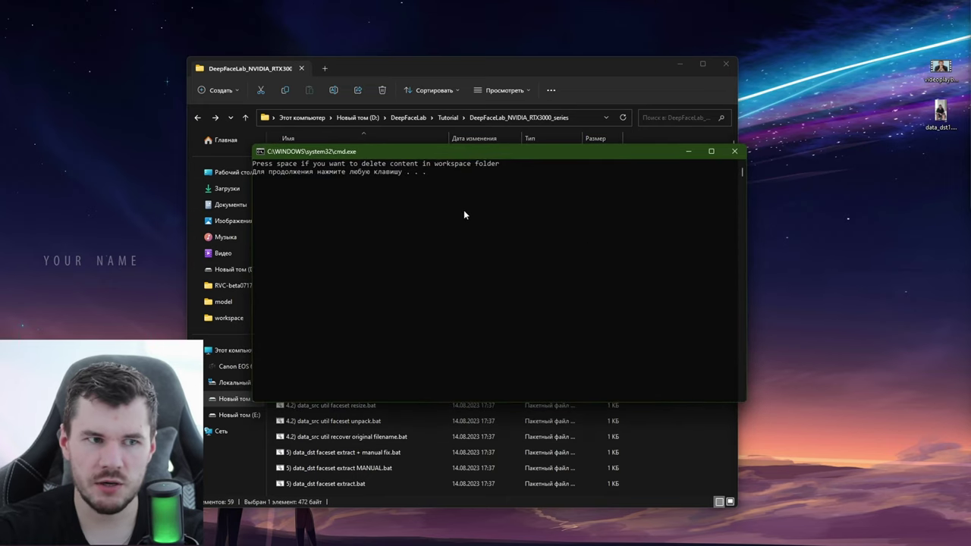
{"action": "key", "text": "space"}
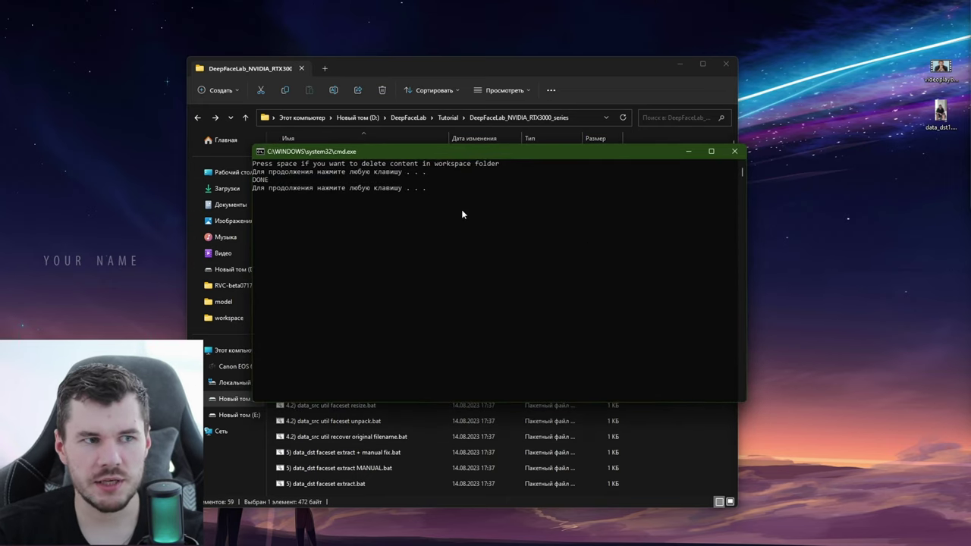
{"action": "key", "text": "space"}
Check the cleared data_src folder and the videos in workspace, and return to the batch scripts.
{"action": "double_click", "coordinate": [337, 169]}
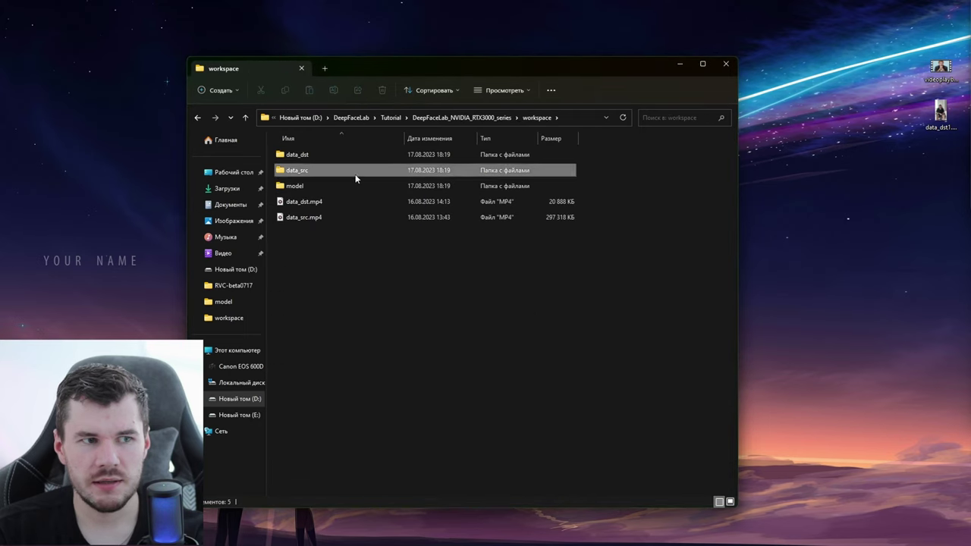
{"action": "double_click", "coordinate": [342, 171]}
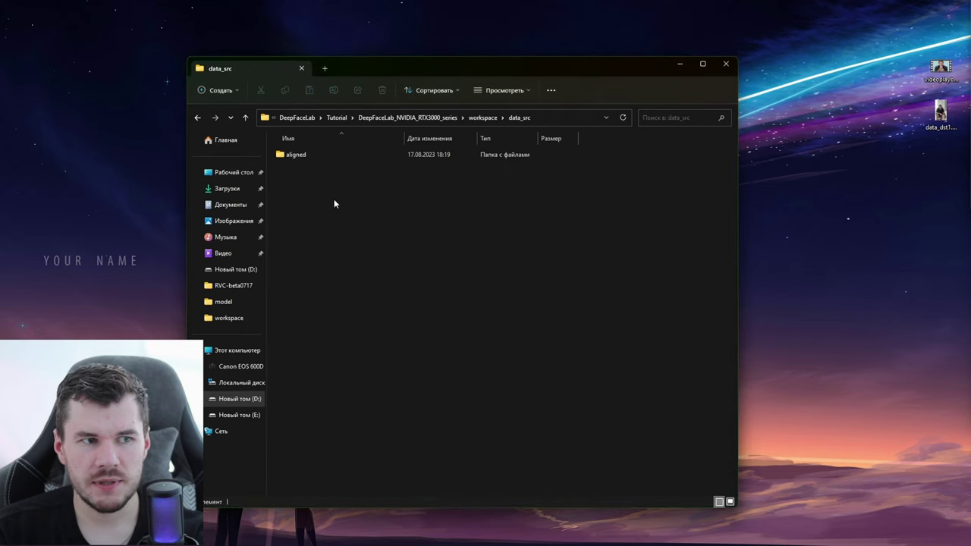
{"action": "left_click", "coordinate": [197, 117]}
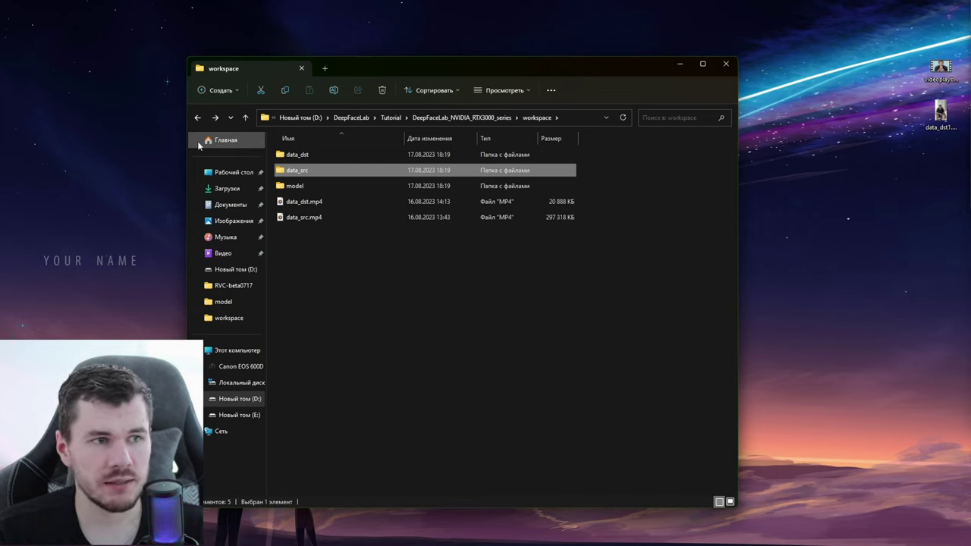
{"action": "left_click", "coordinate": [197, 118]}
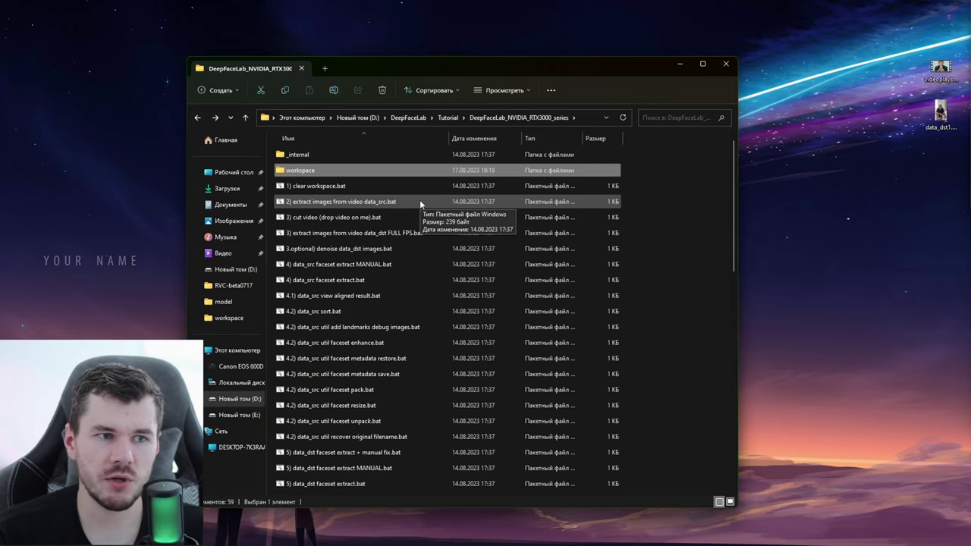
{"action": "double_click", "coordinate": [348, 170]}
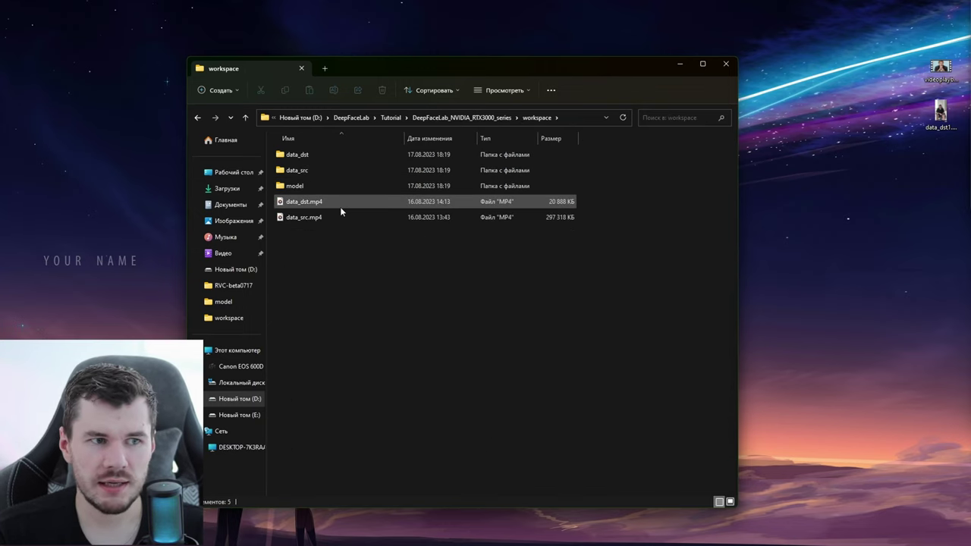
{"action": "left_click", "coordinate": [341, 218]}
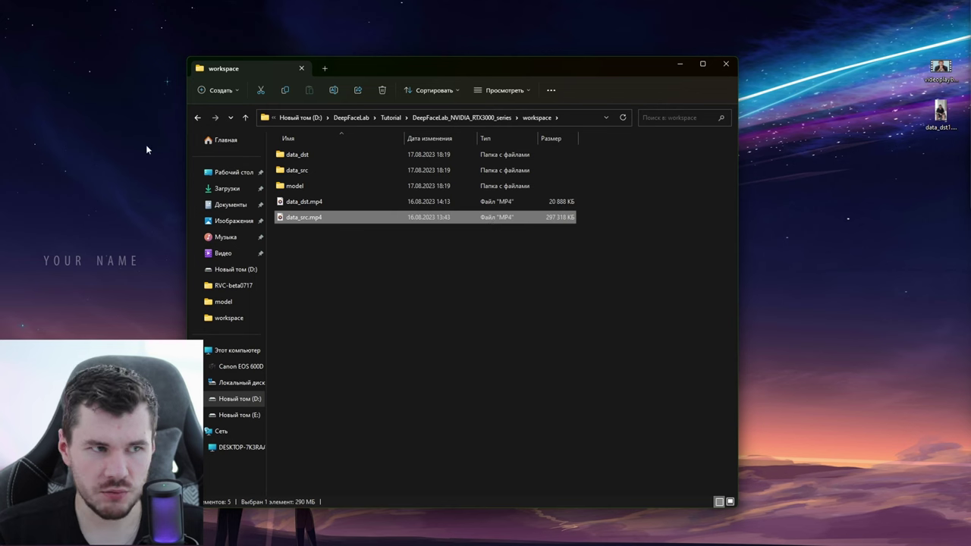
{"action": "left_click", "coordinate": [197, 117]}
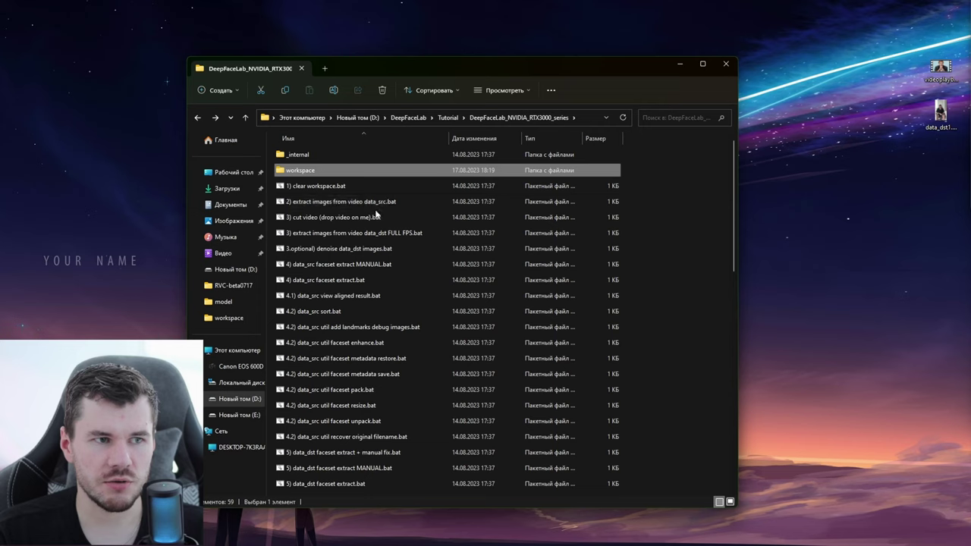
Run 2) extract images from video data_src.bat with FPS 0 and png output, and stop the extraction partway by closing its console.
{"action": "double_click", "coordinate": [388, 203]}
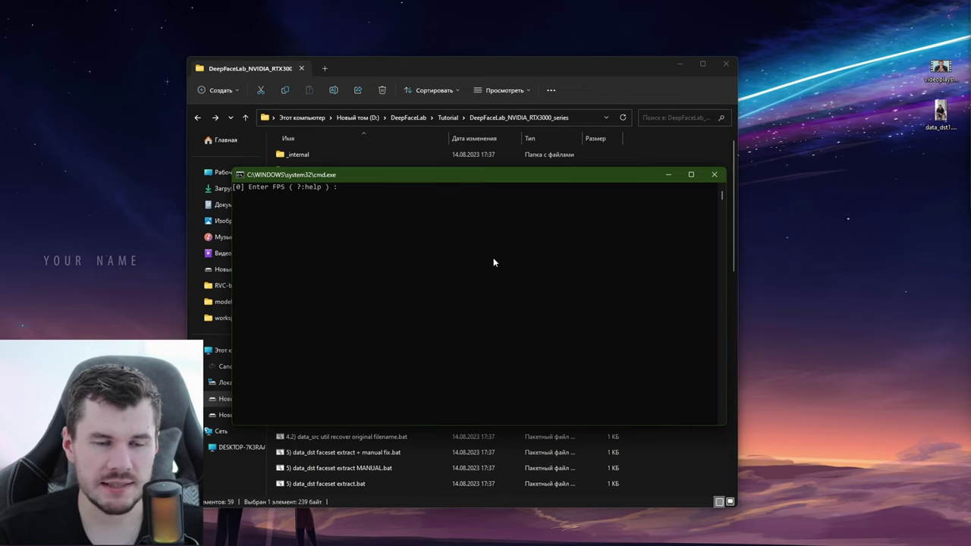
{"action": "left_click_drag", "start_coordinate": [473, 180], "coordinate": [503, 189]}
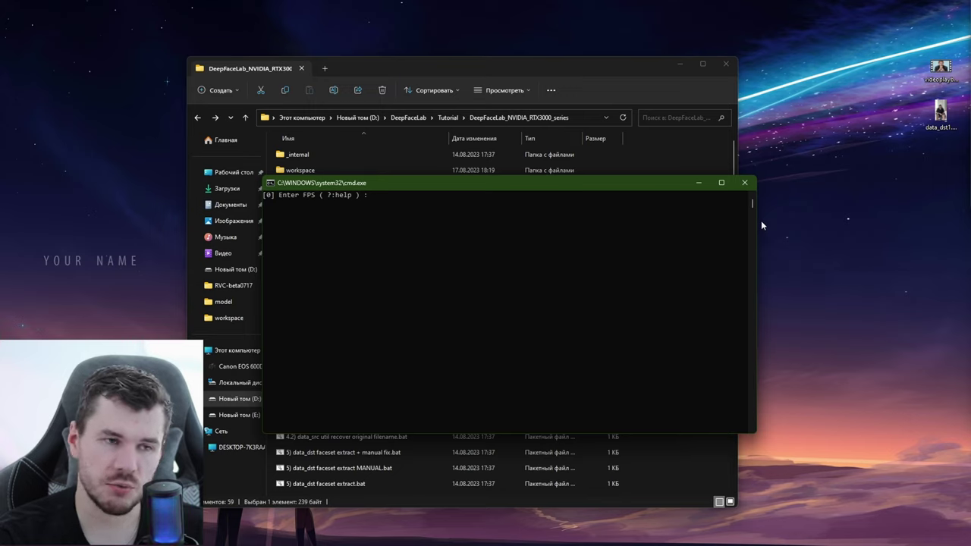
{"action": "key", "text": "Return"}
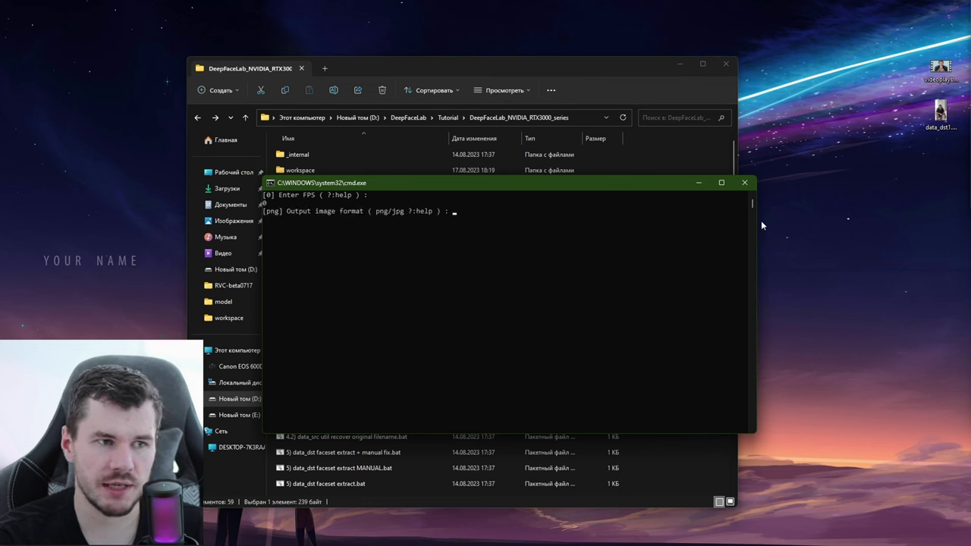
{"action": "key", "text": "Return"}
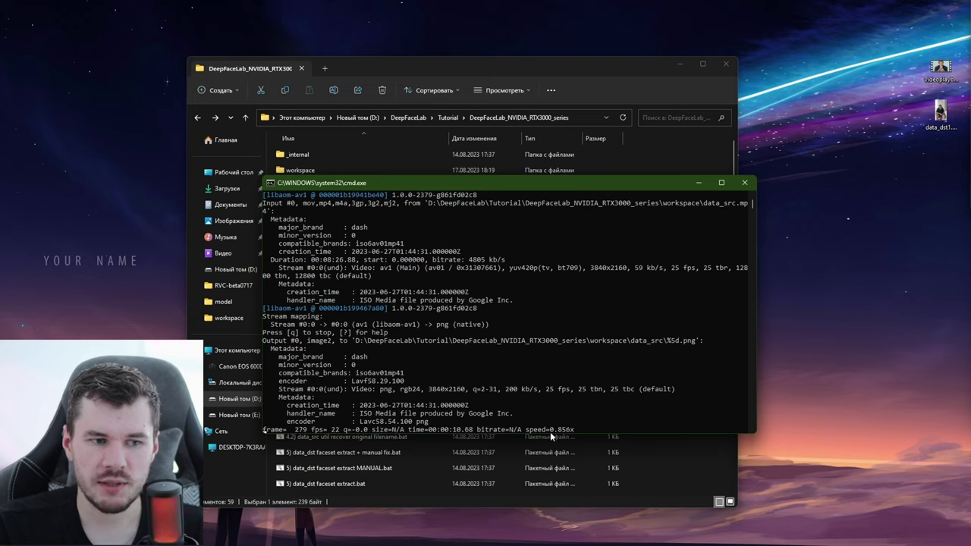
{"action": "left_click", "coordinate": [635, 314]}
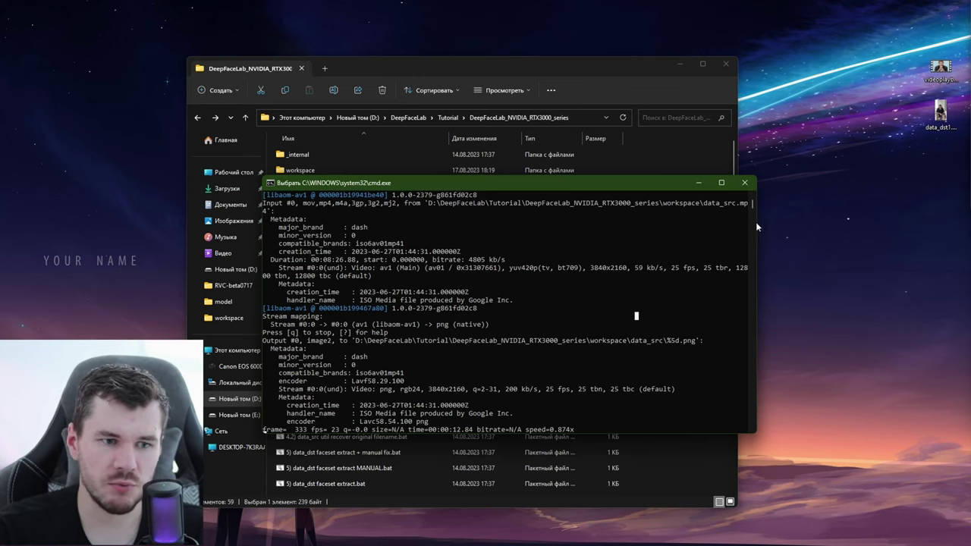
{"action": "left_click", "coordinate": [744, 183]}
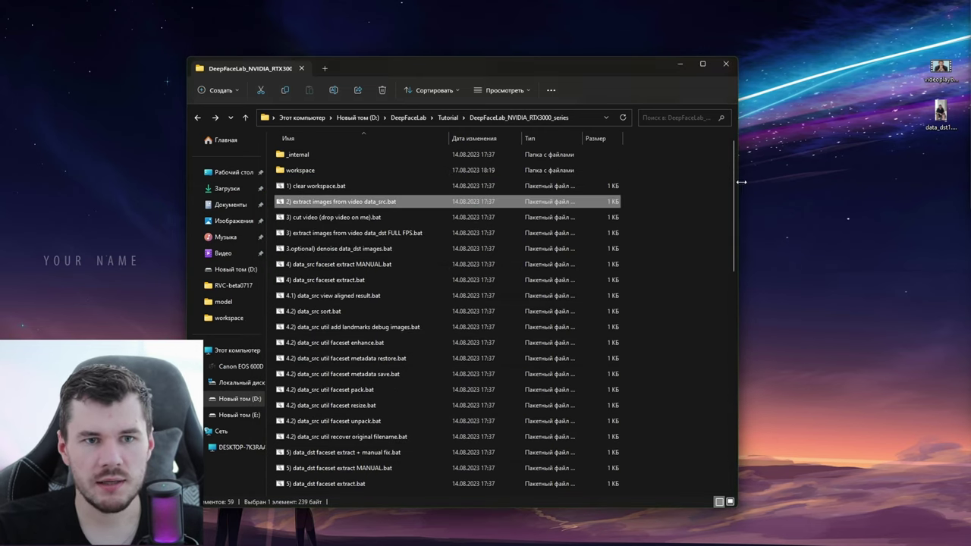
Open the workspace's data_src folder and look through the extracted PNG frames.
{"action": "double_click", "coordinate": [364, 169]}
{"action": "double_click", "coordinate": [354, 171]}
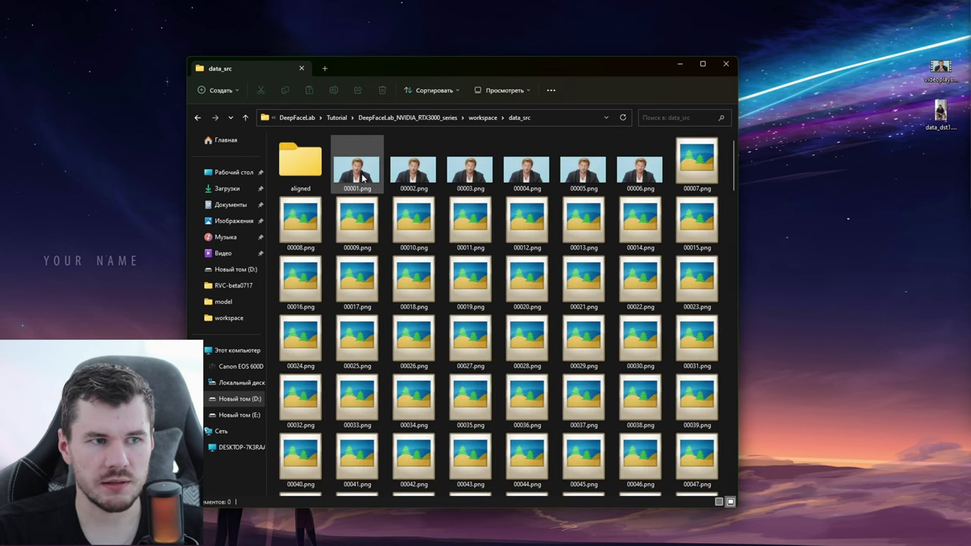
{"action": "scroll", "coordinate": [391, 191], "scroll_direction": "down", "scroll_amount": 5}
{"action": "scroll", "coordinate": [501, 241], "scroll_direction": "down", "scroll_amount": 5}
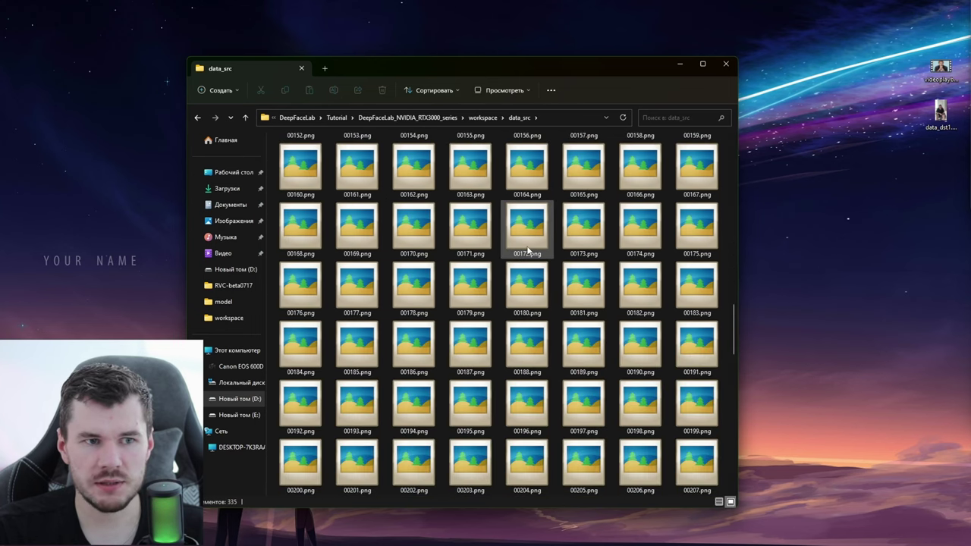
{"action": "scroll", "coordinate": [541, 273], "scroll_direction": "up", "scroll_amount": 12}
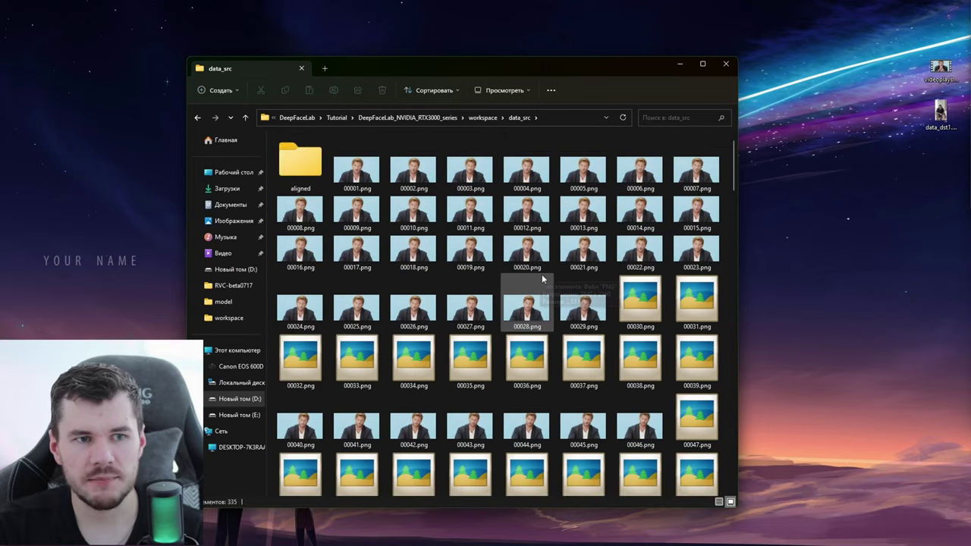
{"action": "scroll", "coordinate": [546, 279], "scroll_direction": "down", "scroll_amount": 2}
{"action": "scroll", "coordinate": [547, 292], "scroll_direction": "down", "scroll_amount": 5}
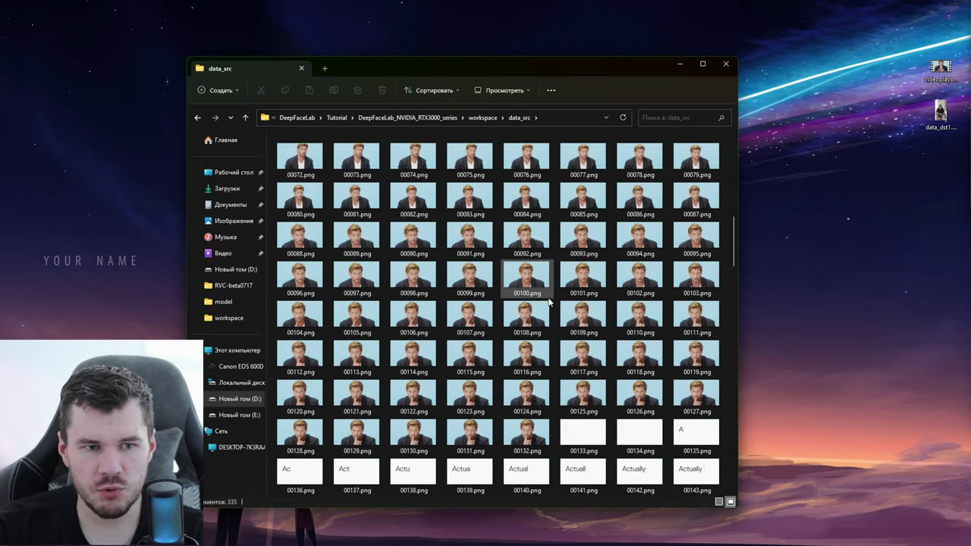
{"action": "left_click", "coordinate": [583, 315]}
{"action": "scroll", "coordinate": [659, 325], "scroll_direction": "down", "scroll_amount": 10}
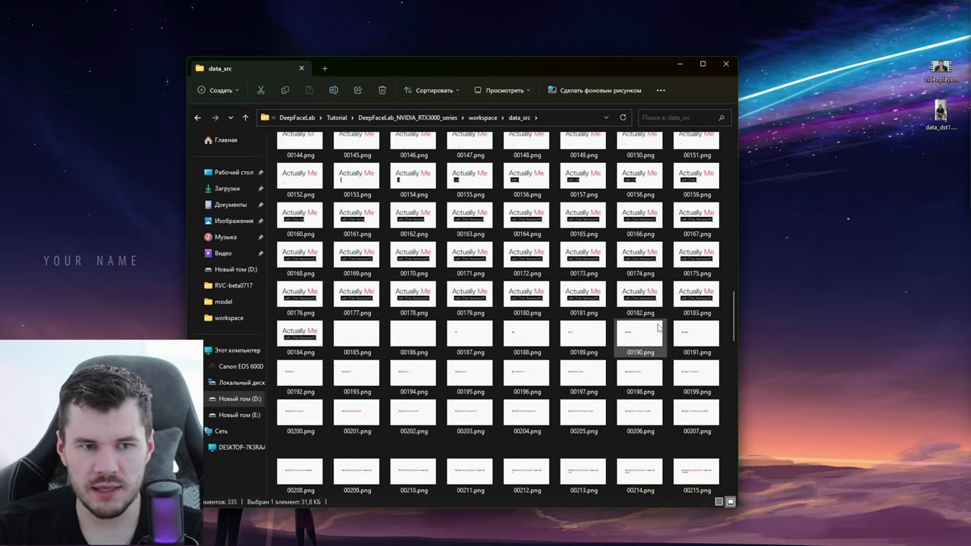
Delete the unneeded frames 00133.png through 00334.png from the data_src folder.
{"action": "scroll", "coordinate": [658, 332], "scroll_direction": "down", "scroll_amount": 4}
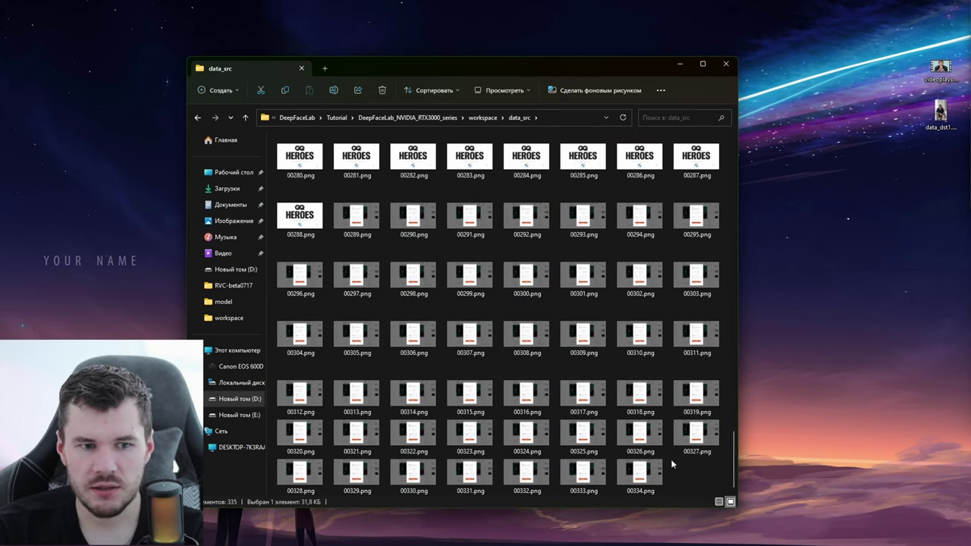
{"action": "left_click", "coordinate": [643, 479], "text": "shift"}
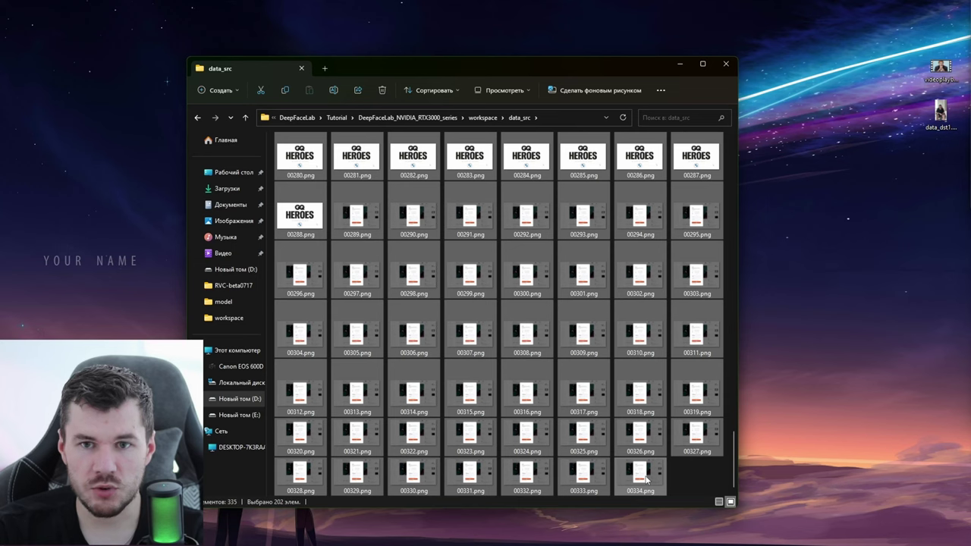
{"action": "key", "text": "Delete"}
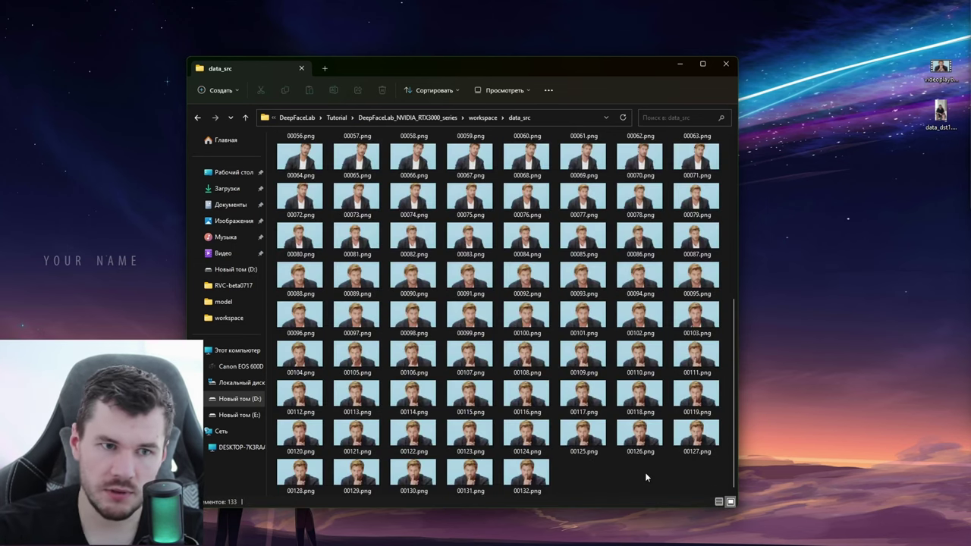
{"action": "scroll", "coordinate": [644, 476], "scroll_direction": "up", "scroll_amount": 5}
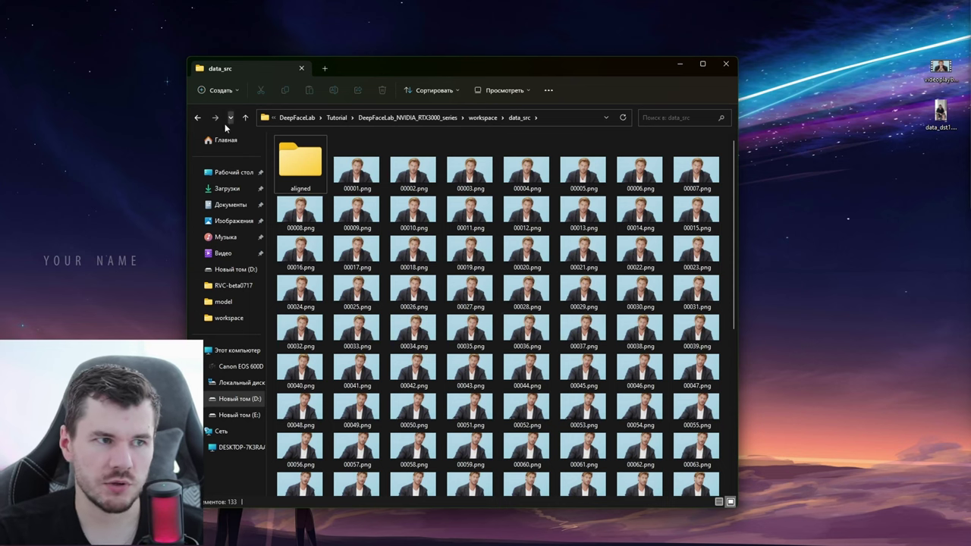
Run 3) extract images from video data_dst FULL FPS.bat with png output, and stop the extraction partway by closing its console.
{"action": "left_click", "coordinate": [245, 118]}
{"action": "left_click", "coordinate": [245, 118]}
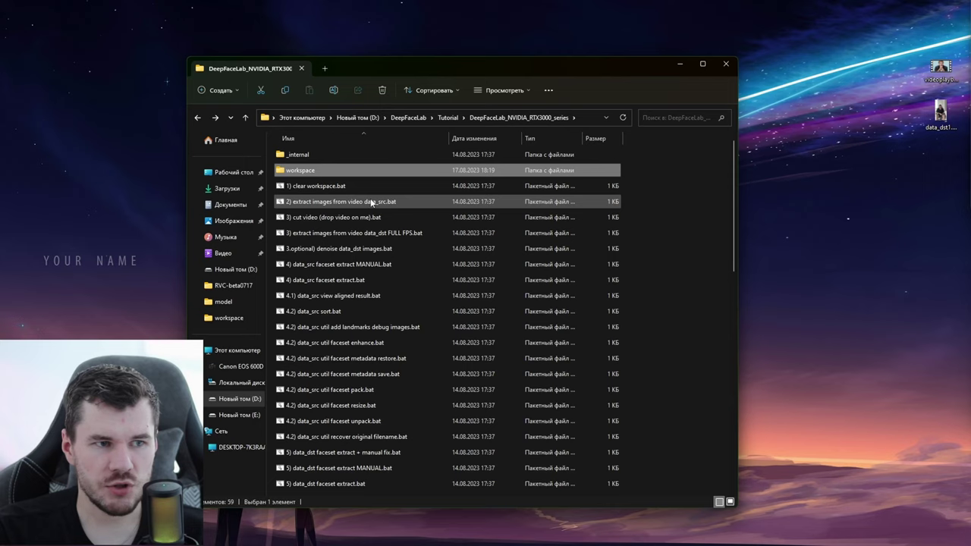
{"action": "double_click", "coordinate": [418, 237]}
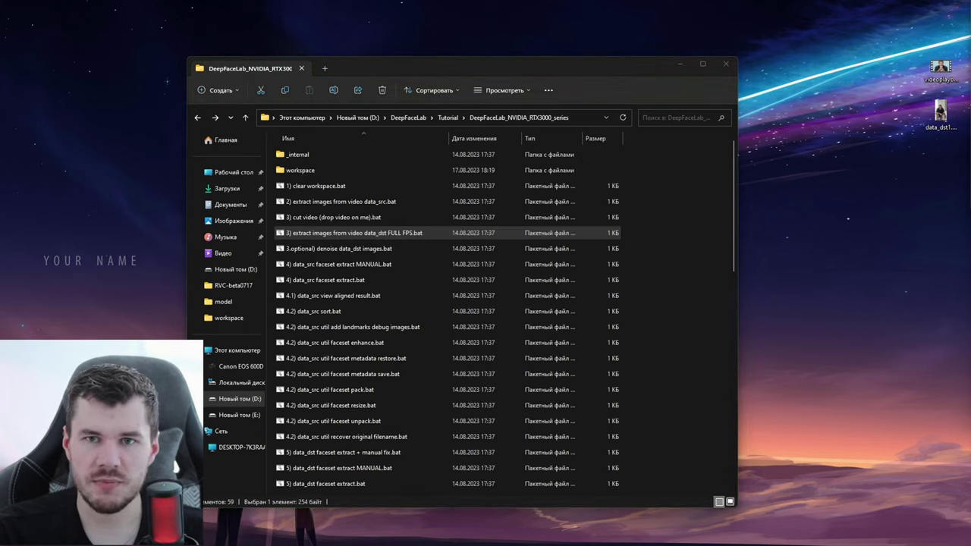
{"action": "left_click_drag", "start_coordinate": [556, 179], "coordinate": [519, 94]}
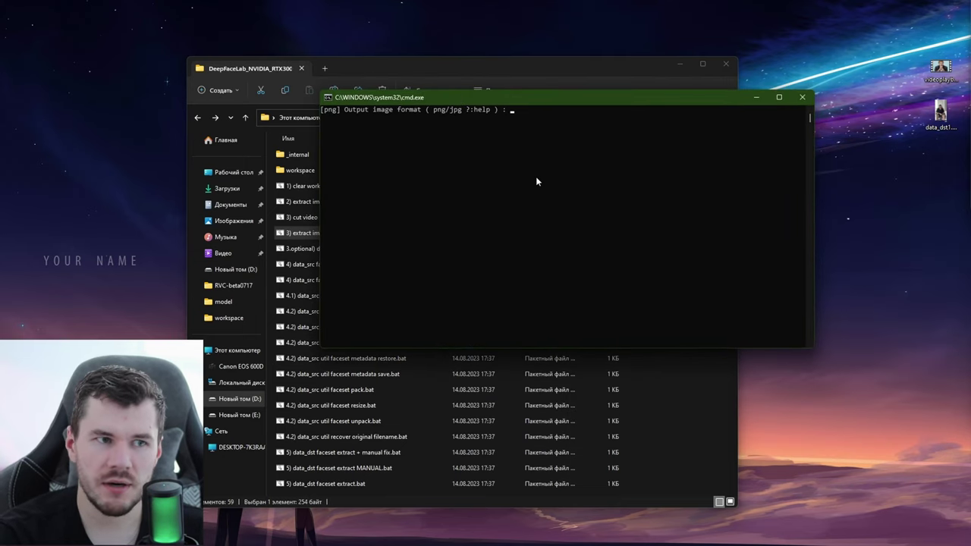
{"action": "key", "text": "Return"}
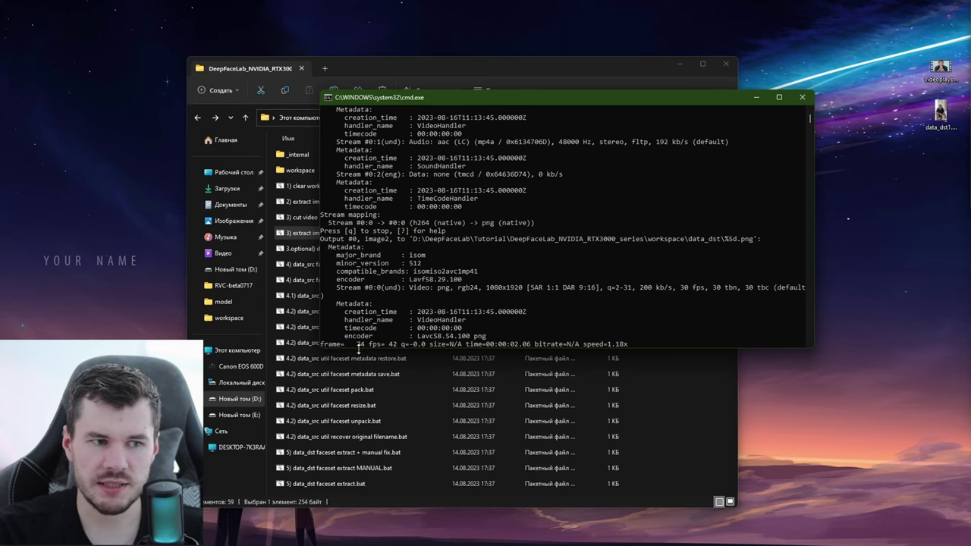
{"action": "left_click", "coordinate": [809, 99]}
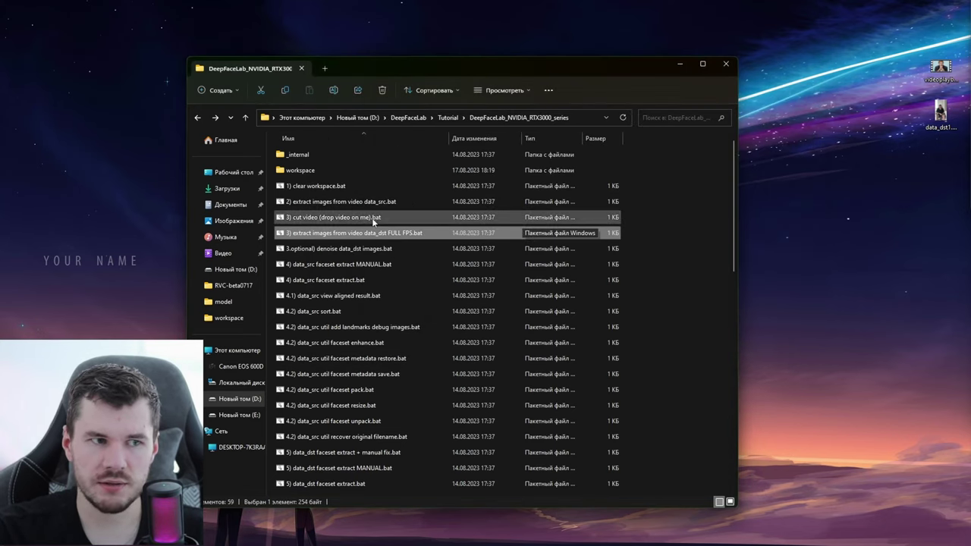
Look through the extracted PNG frames in the workspace's data_dst folder, and return to the batch scripts.
{"action": "left_click", "coordinate": [310, 172]}
{"action": "double_click", "coordinate": [310, 171]}
{"action": "double_click", "coordinate": [347, 154]}
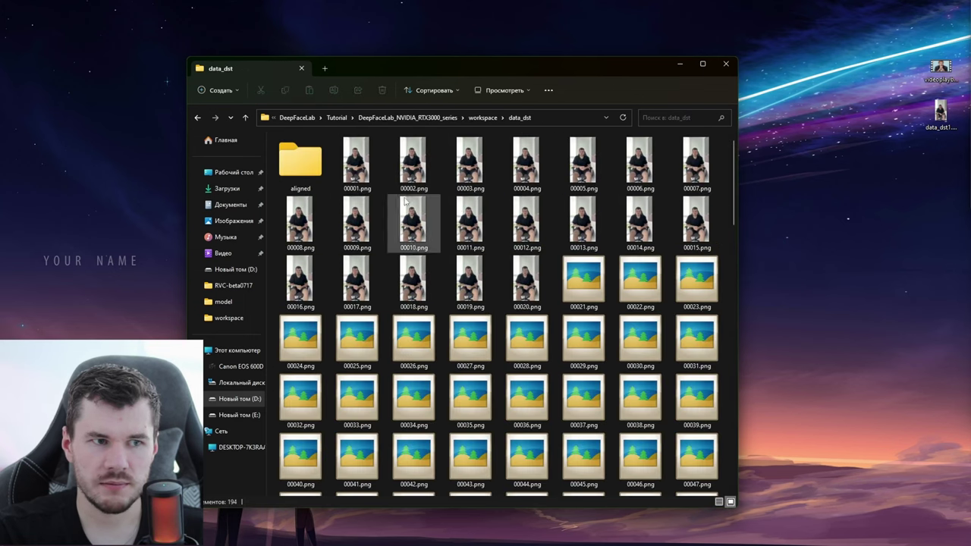
{"action": "scroll", "coordinate": [472, 217], "scroll_direction": "down", "scroll_amount": 10}
{"action": "scroll", "coordinate": [293, 217], "scroll_direction": "up", "scroll_amount": 10}
{"action": "scroll", "coordinate": [397, 217], "scroll_direction": "down", "scroll_amount": 12}
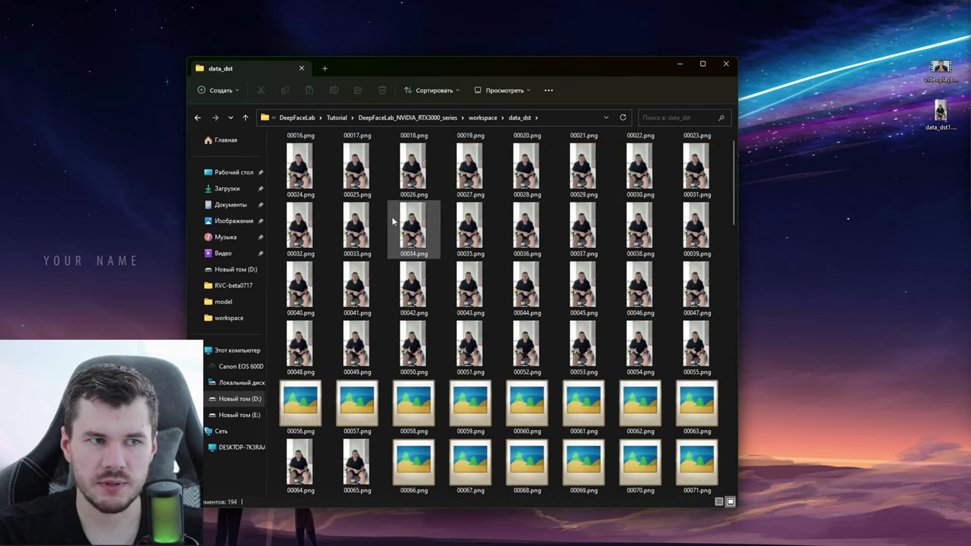
{"action": "scroll", "coordinate": [421, 251], "scroll_direction": "up", "scroll_amount": 10}
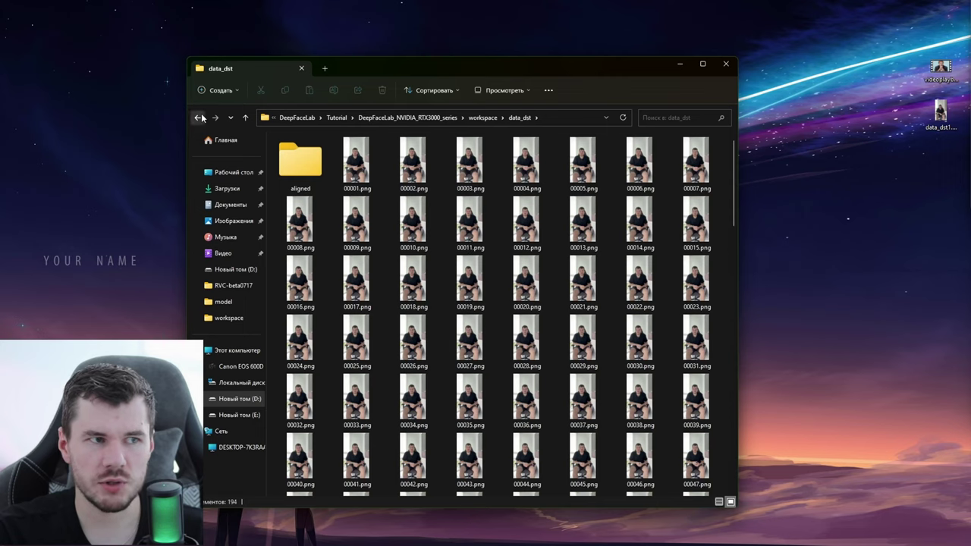
{"action": "left_click", "coordinate": [199, 118]}
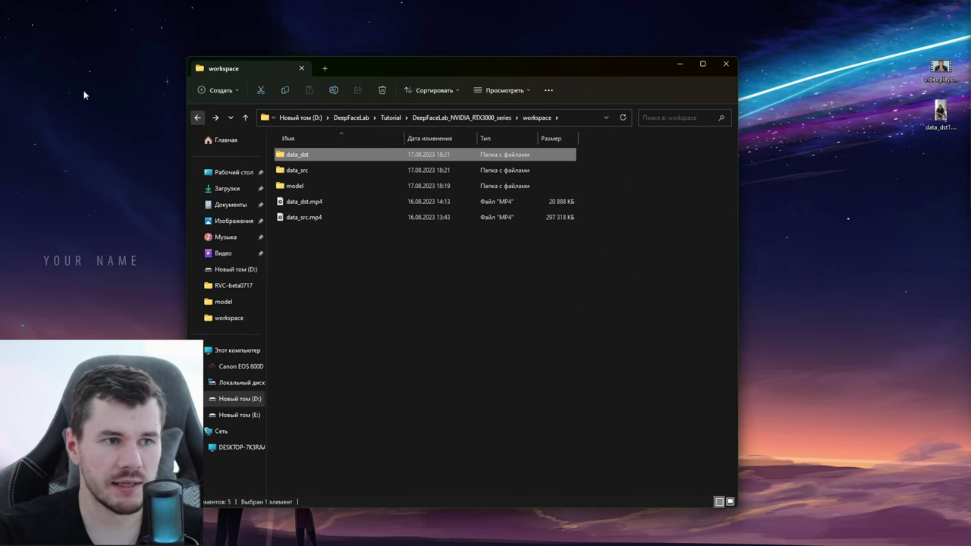
{"action": "left_click", "coordinate": [197, 119]}
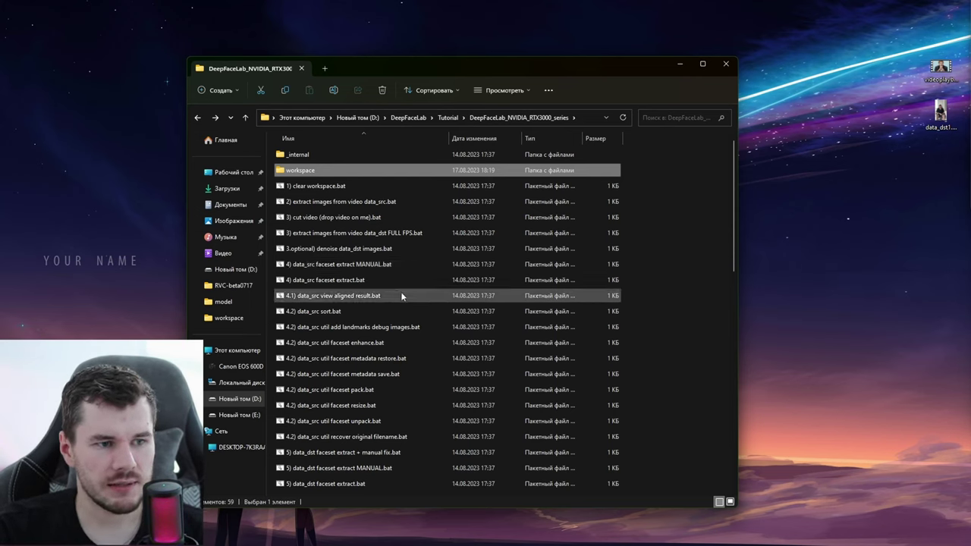
Run 4) data_src faceset extract.bat and accept GPU index 0 for the face extraction.
{"action": "scroll", "coordinate": [442, 324], "scroll_direction": "down", "scroll_amount": 1}
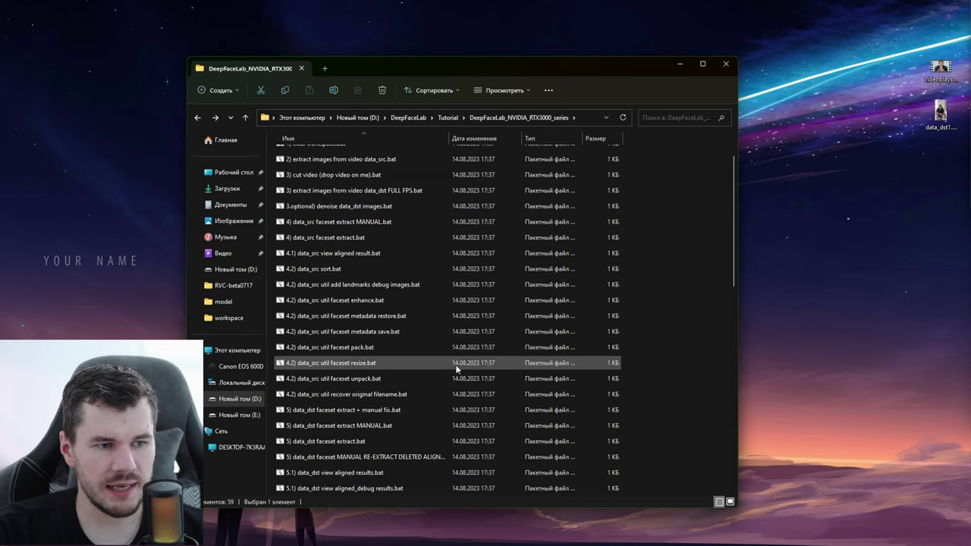
{"action": "scroll", "coordinate": [455, 364], "scroll_direction": "up", "scroll_amount": 1}
{"action": "scroll", "coordinate": [417, 400], "scroll_direction": "down", "scroll_amount": 1}
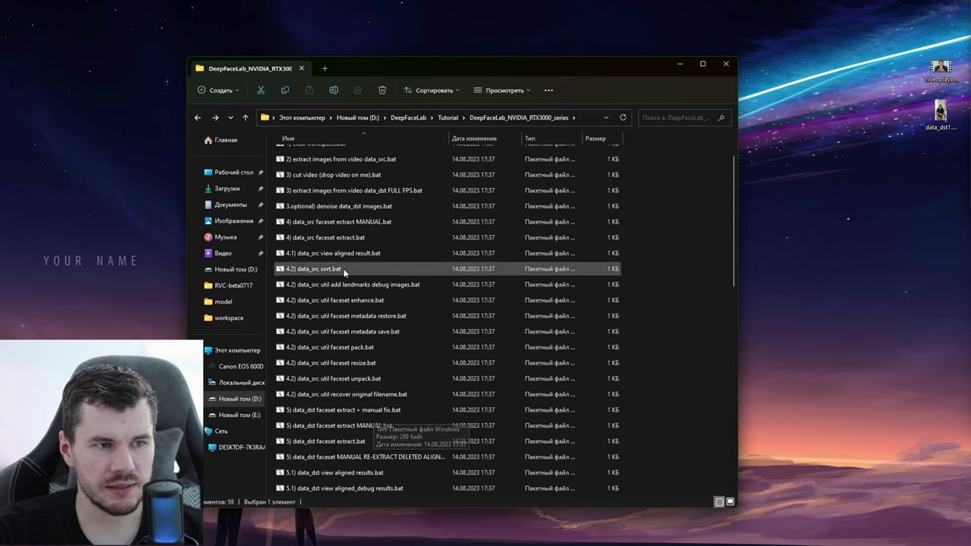
{"action": "mouse_move", "coordinate": [371, 241]}
{"action": "scroll", "coordinate": [370, 239], "scroll_direction": "up", "scroll_amount": 1}
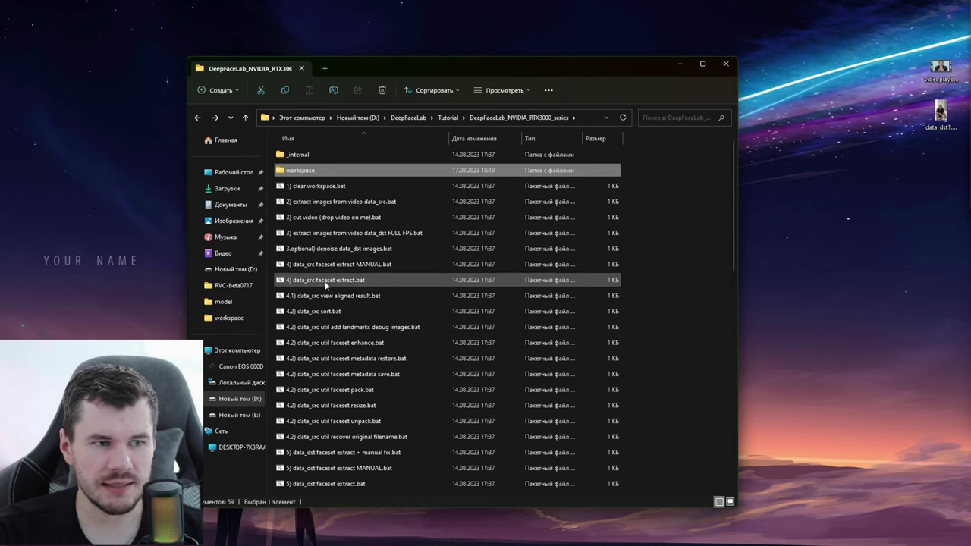
{"action": "mouse_move", "coordinate": [336, 285]}
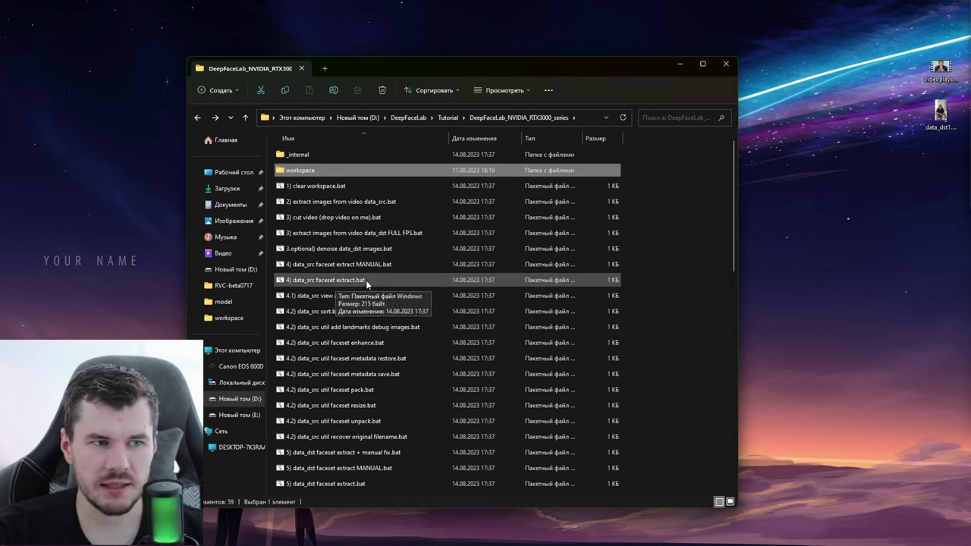
{"action": "left_click", "coordinate": [358, 281]}
{"action": "double_click", "coordinate": [358, 280]}
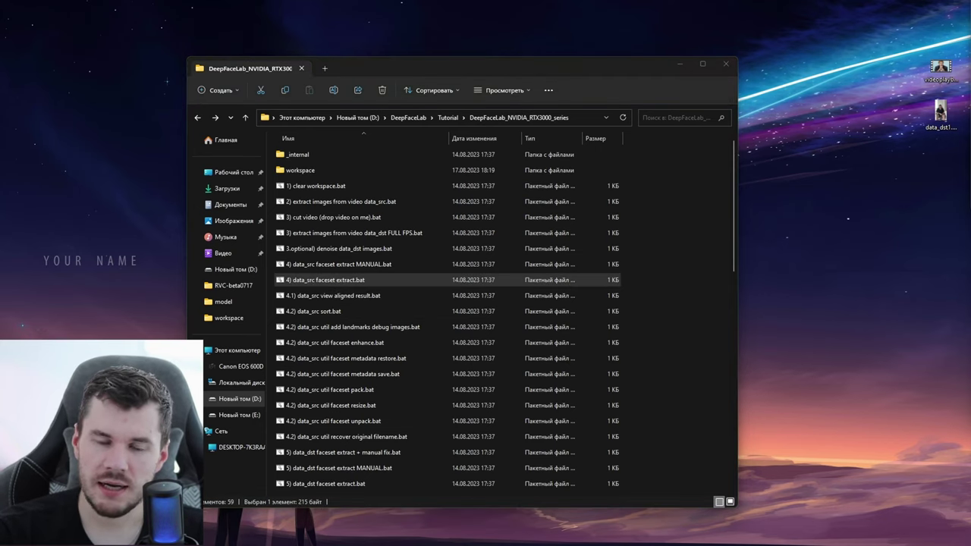
{"action": "left_click_drag", "start_coordinate": [486, 149], "coordinate": [370, 182]}
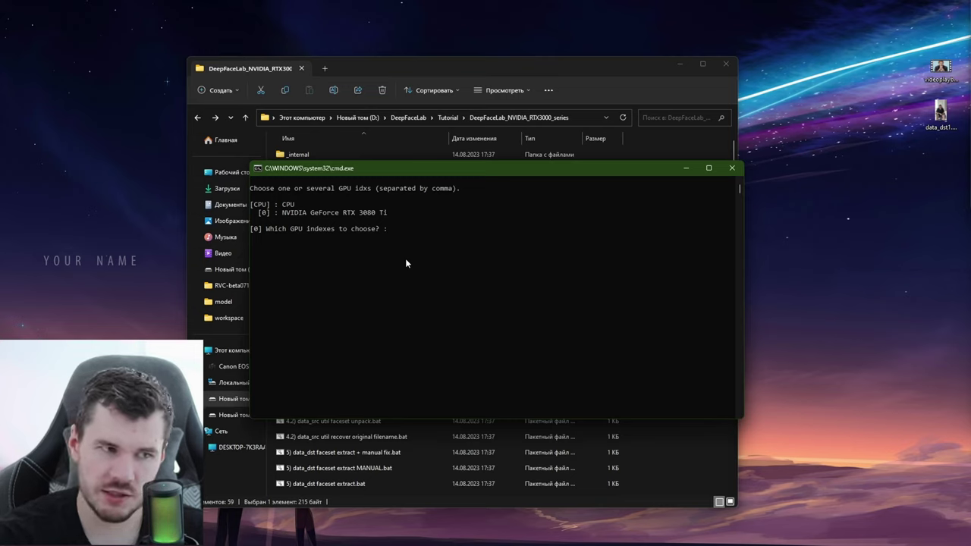
{"action": "key", "text": "Return"}
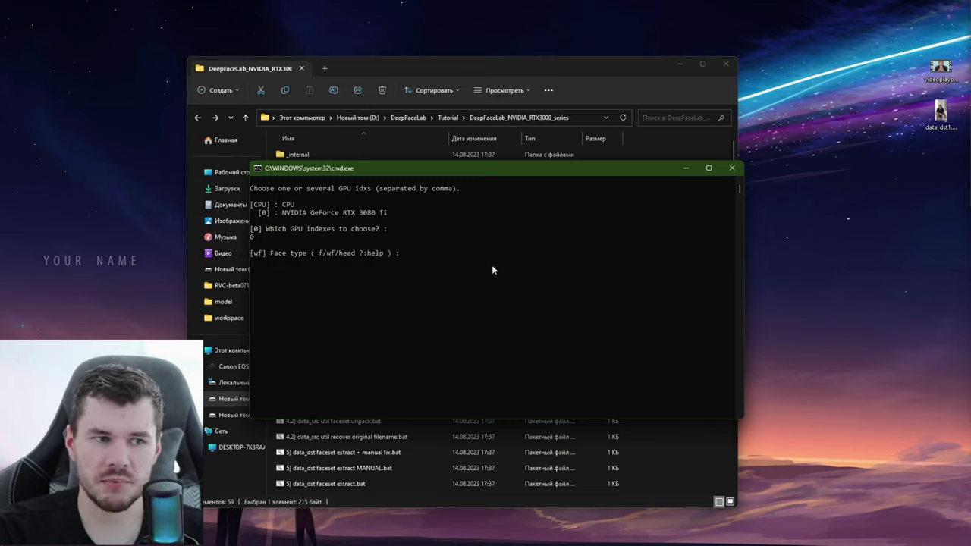
Display the help on face types in the console and set the face type to wf.
{"action": "type", "text": "?"}
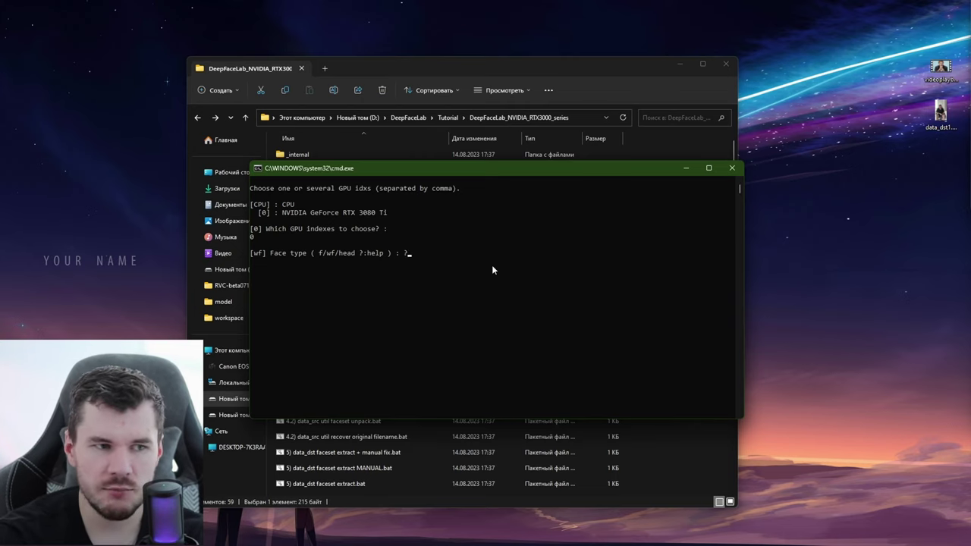
{"action": "key", "text": "Return"}
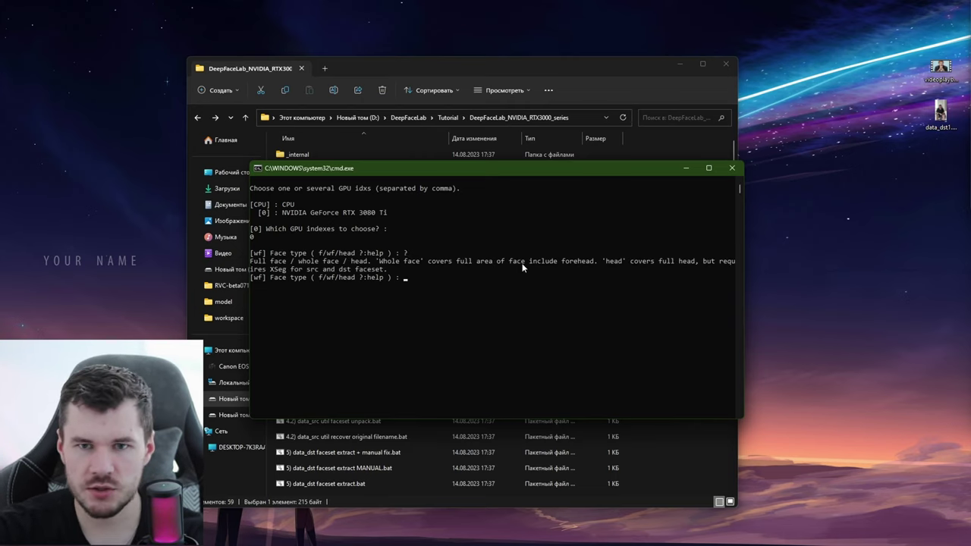
{"action": "left_click_drag", "start_coordinate": [528, 171], "coordinate": [534, 173]}
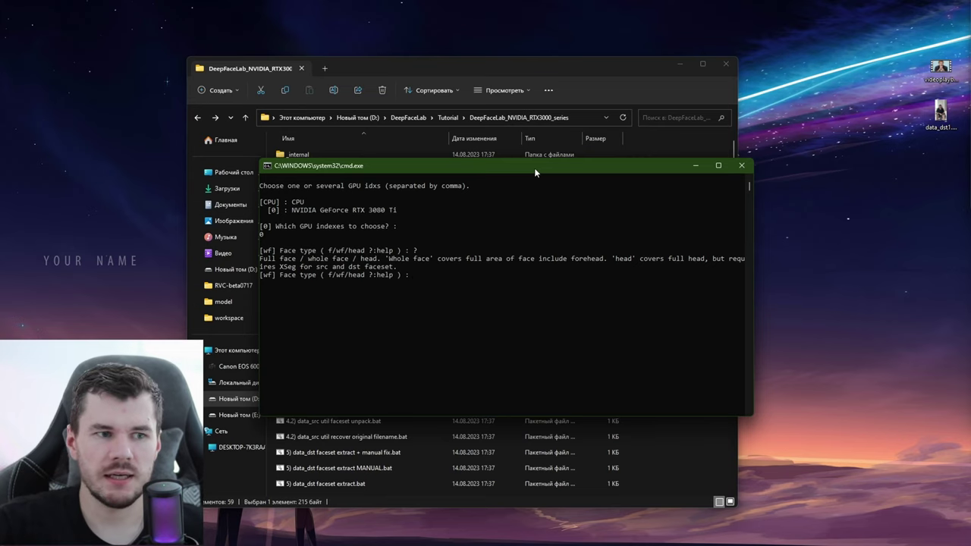
{"action": "left_click", "coordinate": [425, 290]}
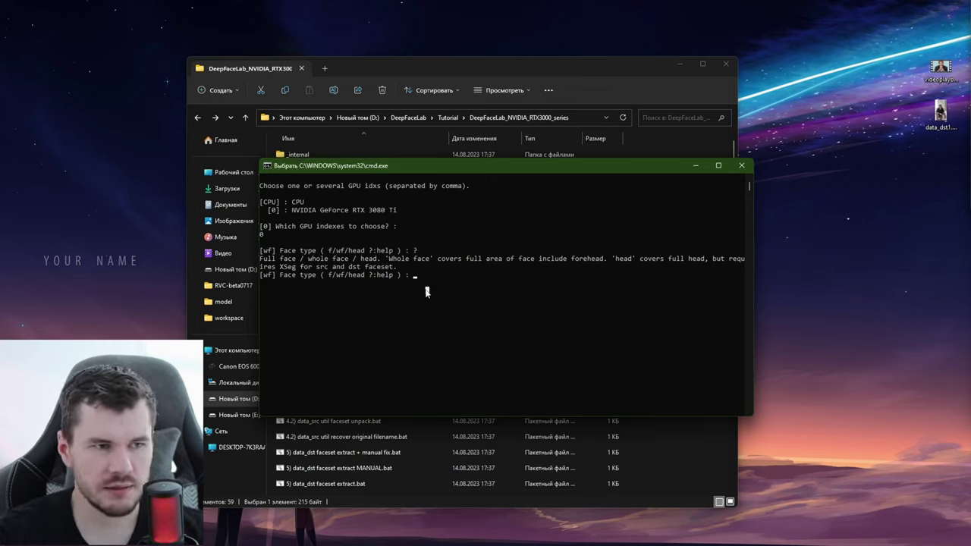
{"action": "key", "text": "Escape"}
{"action": "type", "text": "wf"}
{"action": "key", "text": "Return"}
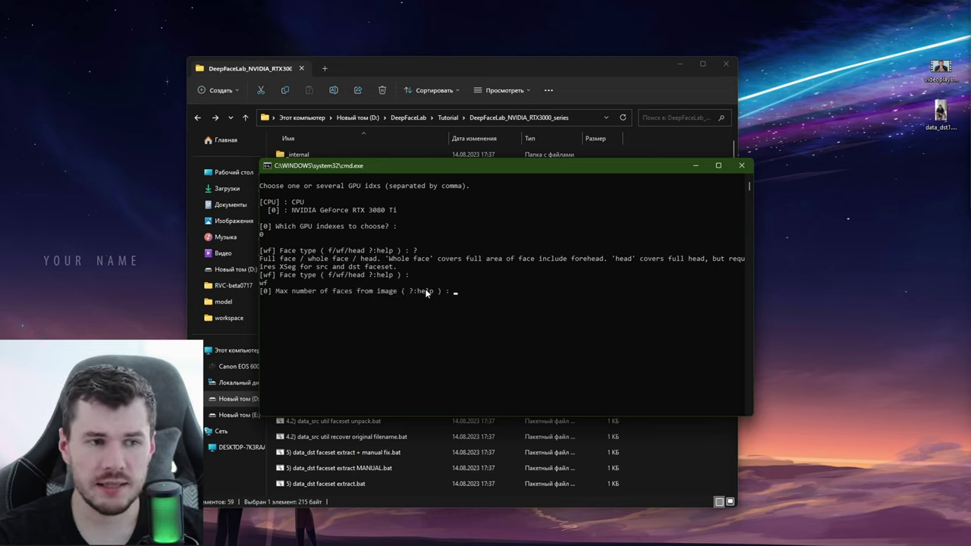
Extract faces with max number of faces 0, image size 512, Jpeg quality 100 and no debug images, and close the console partway.
{"action": "type", "text": "0"}
{"action": "key", "text": "Return"}
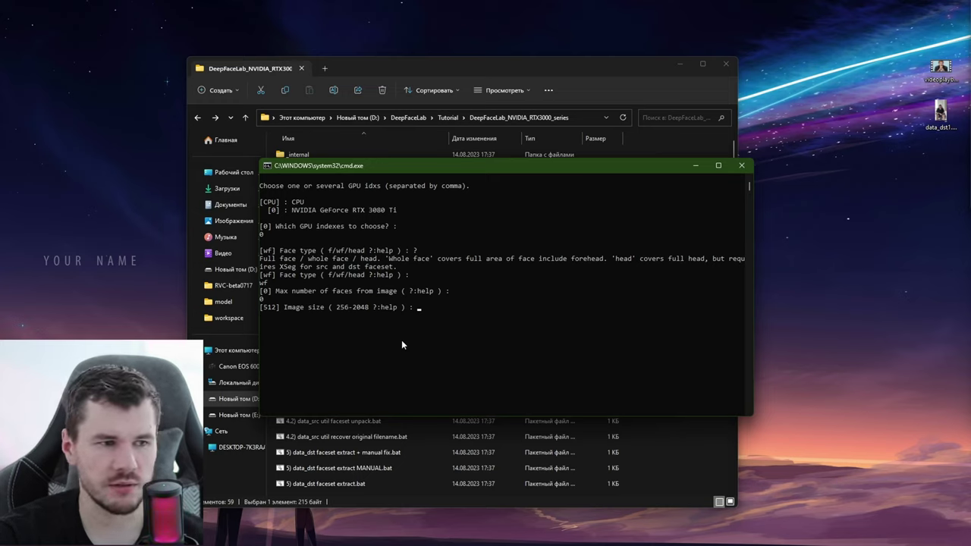
{"action": "key", "text": "Return"}
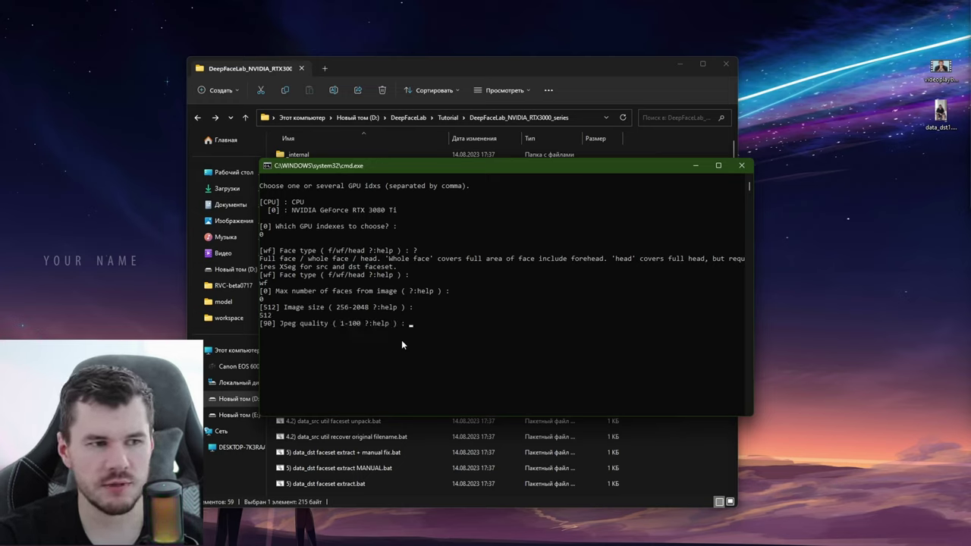
{"action": "type", "text": "100"}
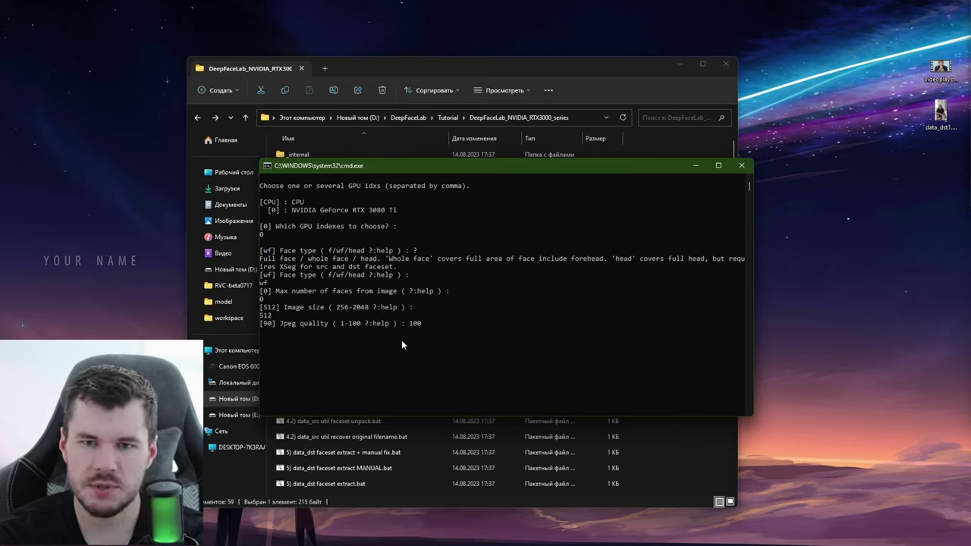
{"action": "key", "text": "Return"}
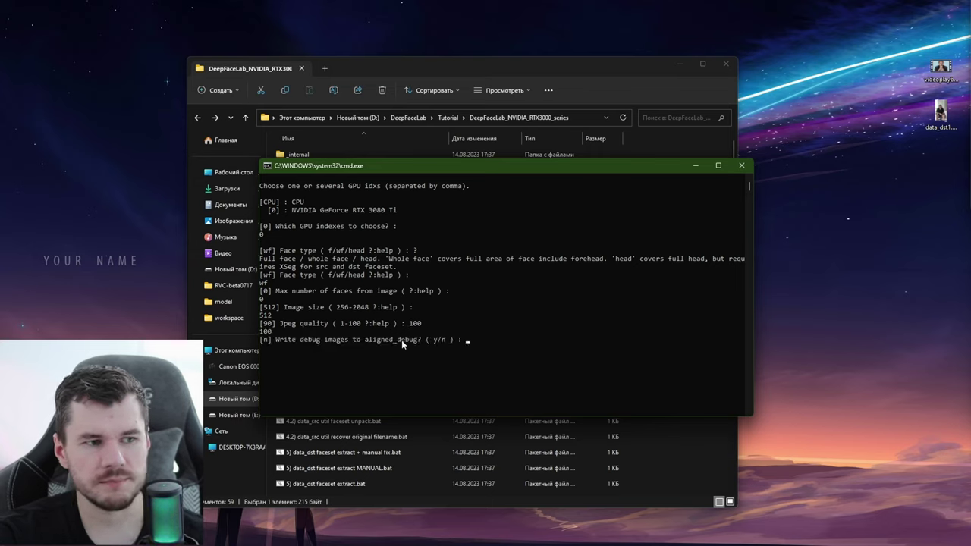
{"action": "key", "text": "Return"}
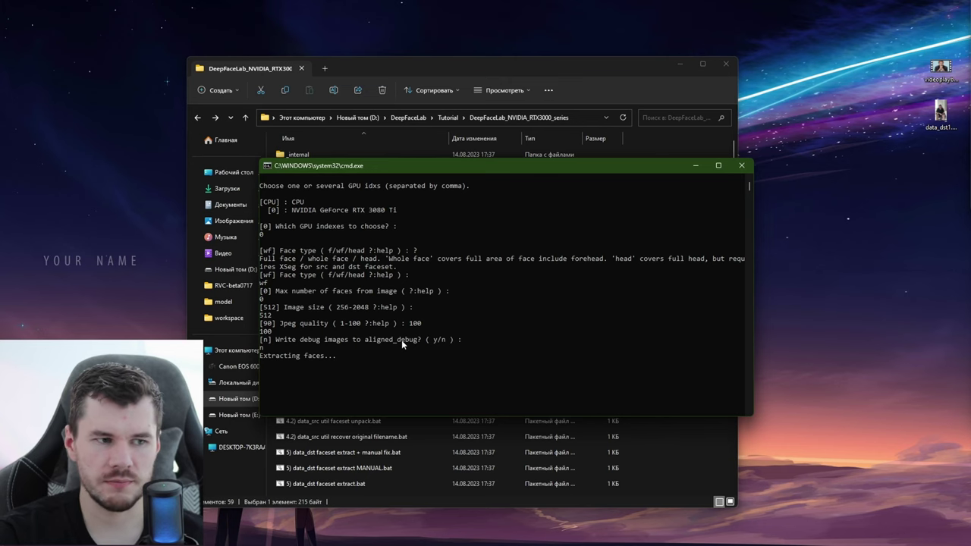
{"action": "left_click_drag", "start_coordinate": [501, 170], "coordinate": [514, 155]}
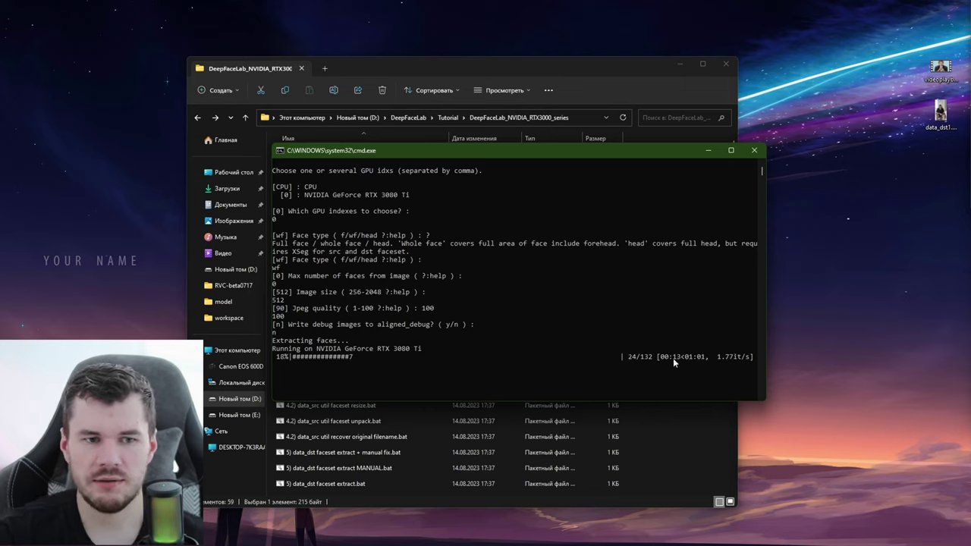
{"action": "left_click", "coordinate": [758, 151]}
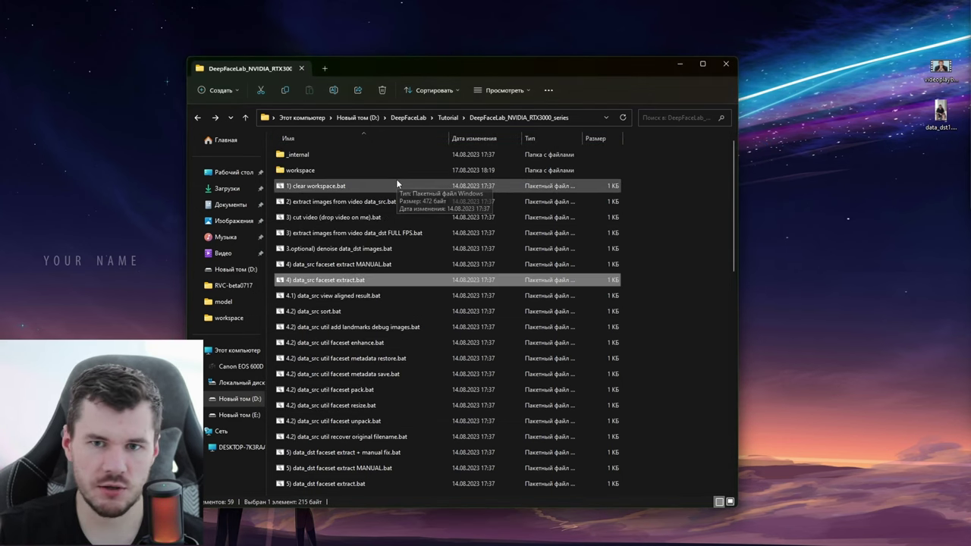
Open the aligned folder inside the workspace's data_src folder to view the extracted face images.
{"action": "double_click", "coordinate": [356, 168]}
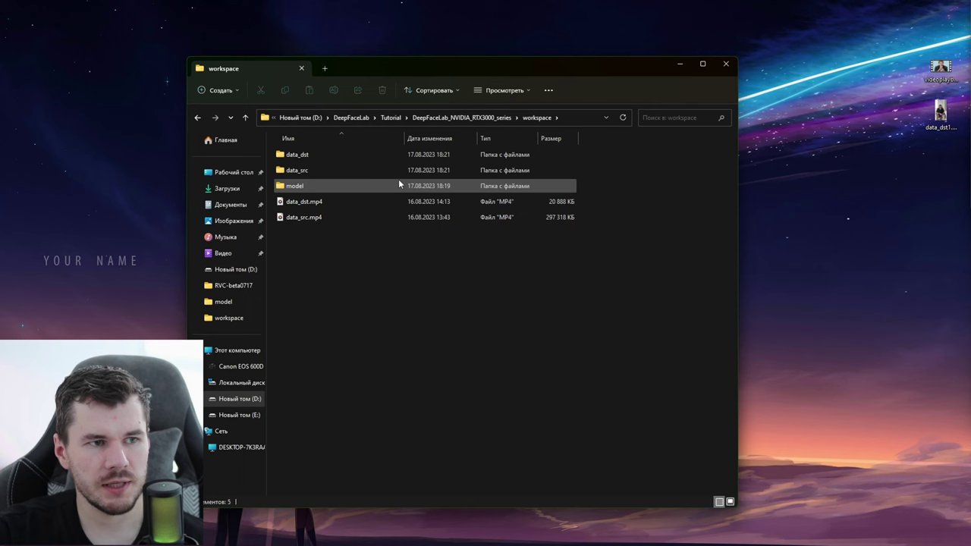
{"action": "double_click", "coordinate": [346, 171]}
{"action": "double_click", "coordinate": [300, 163]}
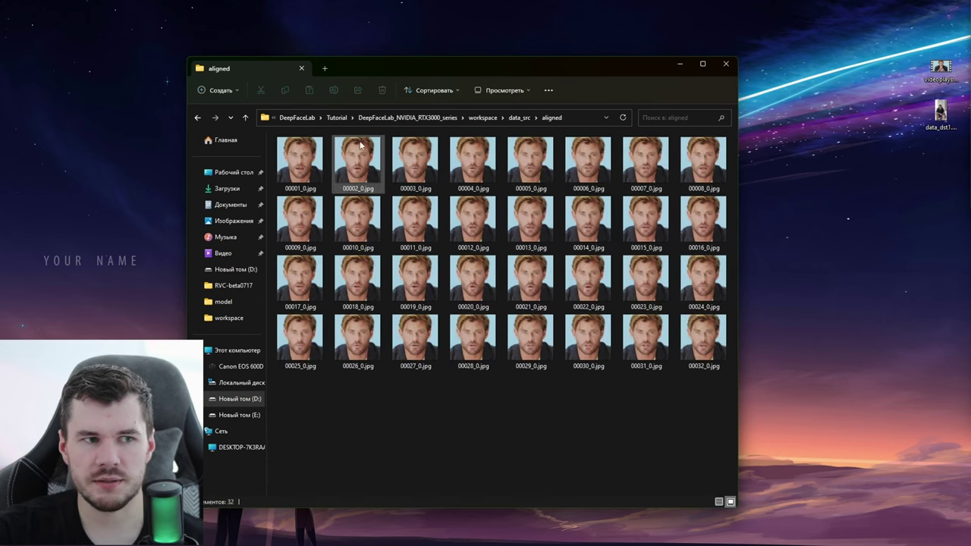
Preview the extracted source face images at full size, and open the workspace's data_dst folder.
{"action": "double_click", "coordinate": [303, 152]}
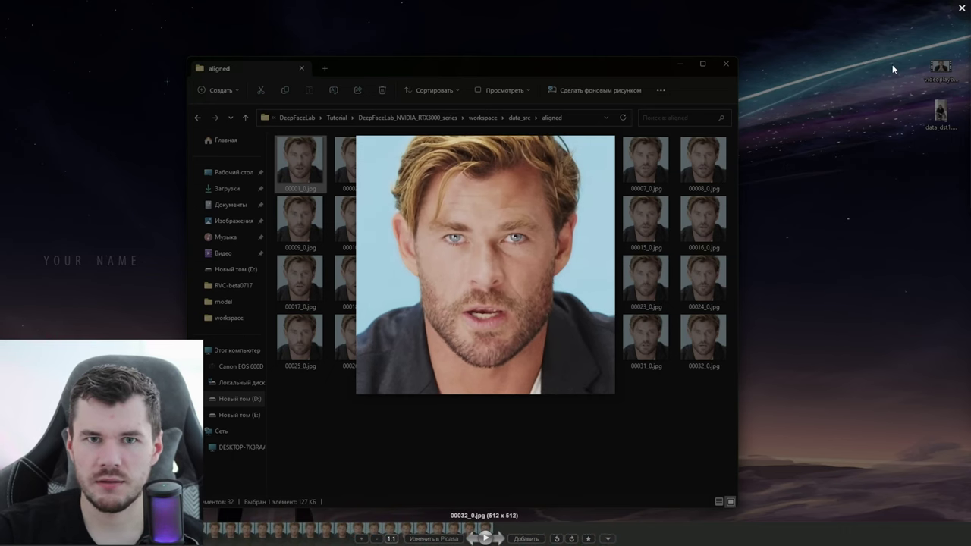
{"action": "left_click", "coordinate": [960, 9]}
{"action": "left_click", "coordinate": [196, 118]}
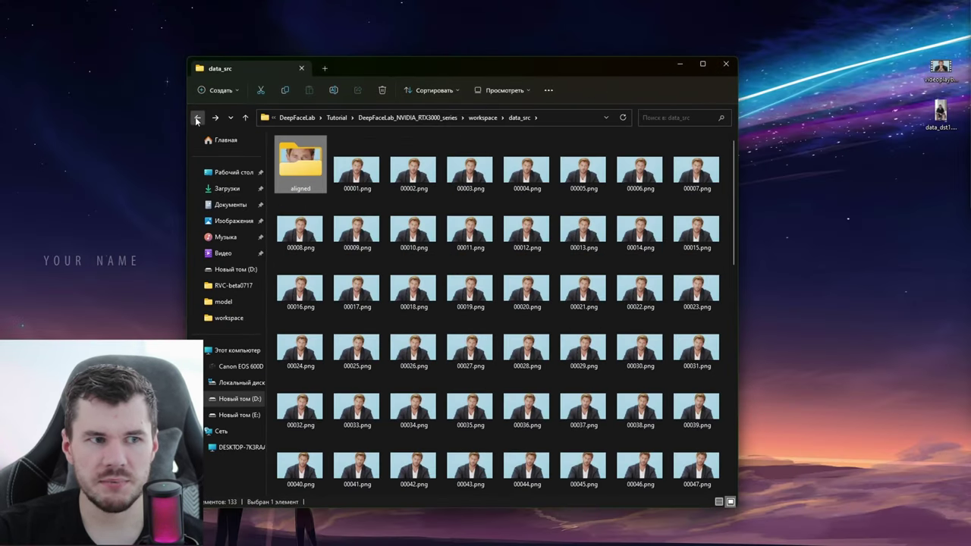
{"action": "left_click", "coordinate": [197, 117]}
{"action": "double_click", "coordinate": [325, 155]}
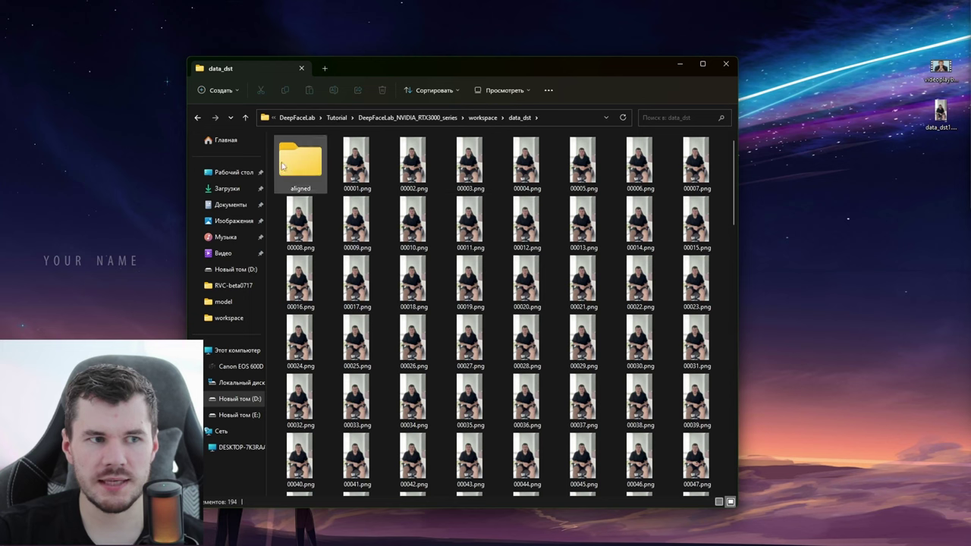
Run 5) data_dst faceset extract.bat from the DeepFaceLab_NVIDIA_RTX3000_series folder and accept GPU index 0.
{"action": "left_click", "coordinate": [197, 118]}
{"action": "left_click", "coordinate": [196, 118]}
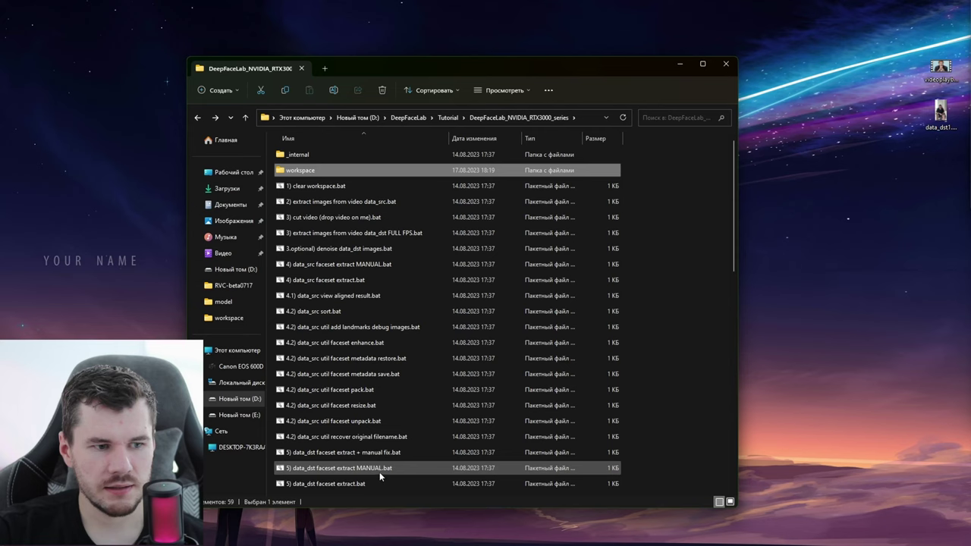
{"action": "scroll", "coordinate": [379, 471], "scroll_direction": "down", "scroll_amount": 1}
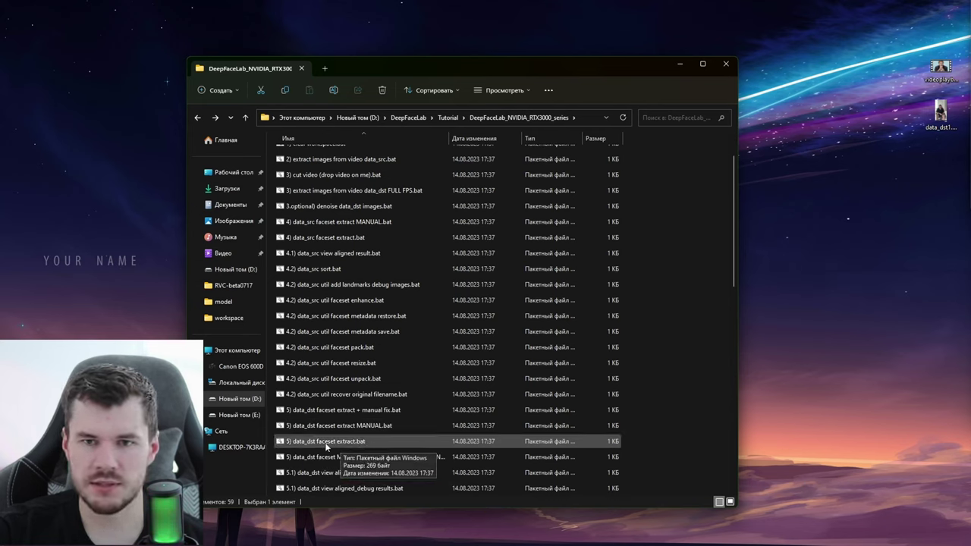
{"action": "double_click", "coordinate": [360, 443]}
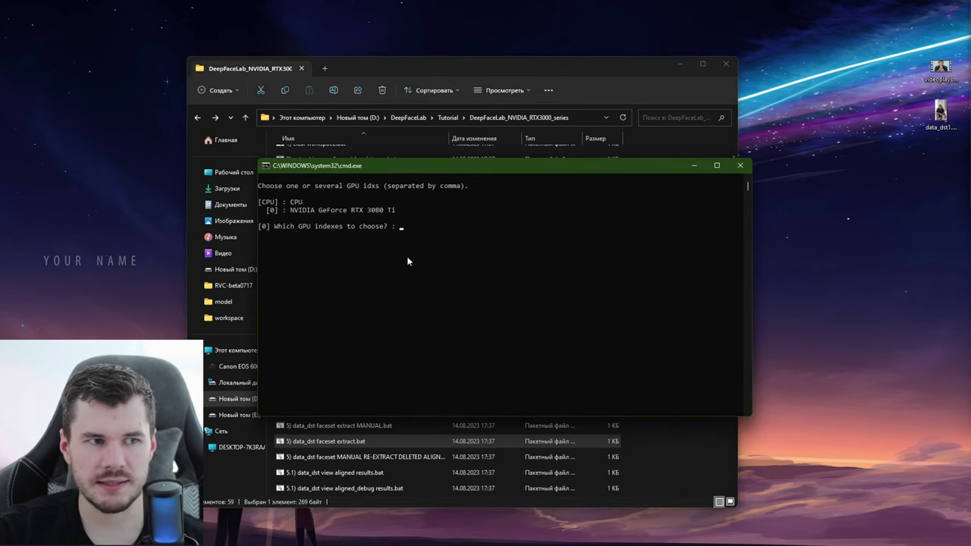
{"action": "key", "text": "Return"}
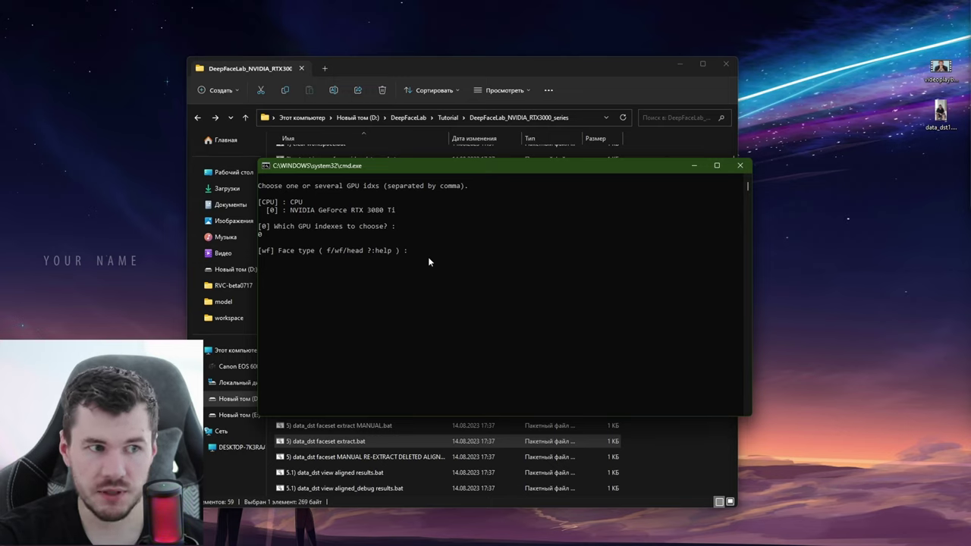
Extract the destination faces with face type wf, image size 512 and Jpeg quality 100, and close the console partway.
{"action": "key", "text": "Return"}
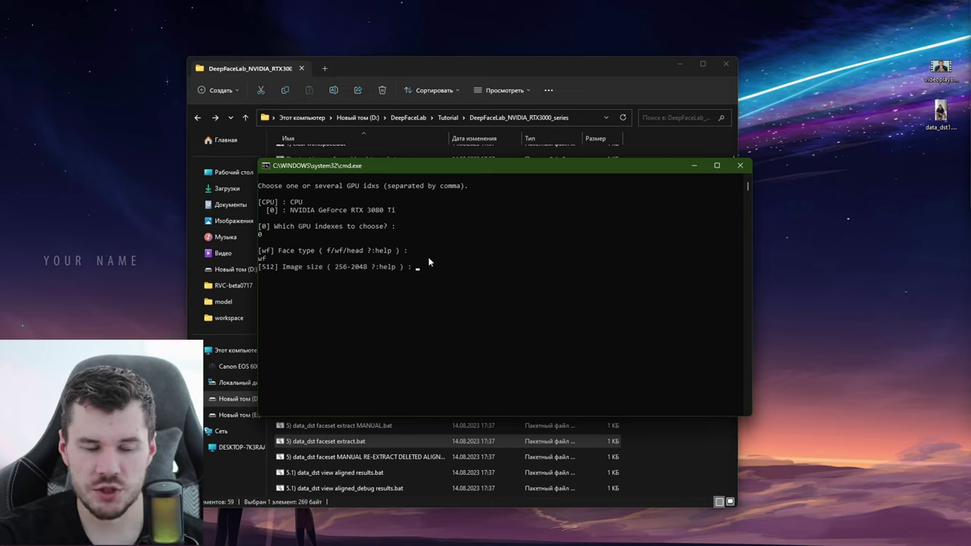
{"action": "key", "text": "Return"}
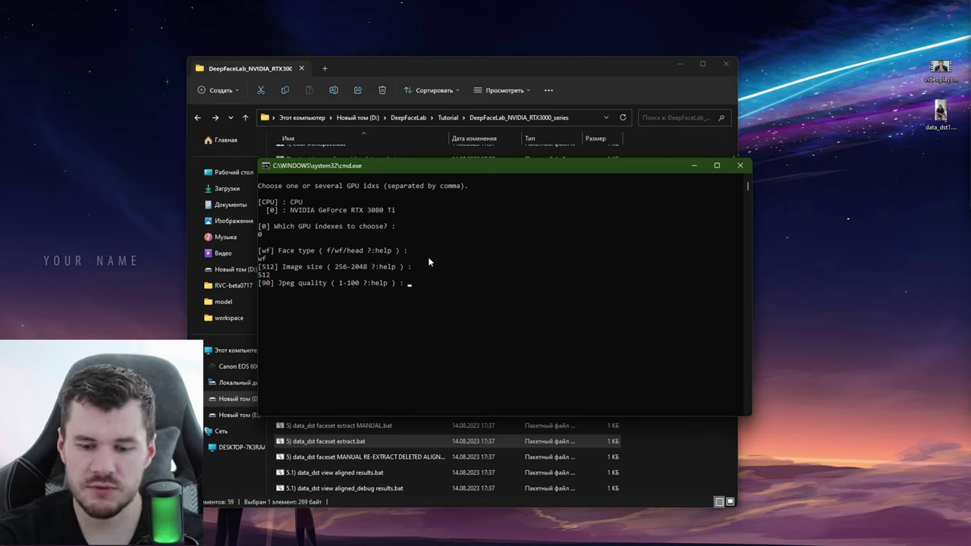
{"action": "type", "text": "100"}
{"action": "key", "text": "Return"}
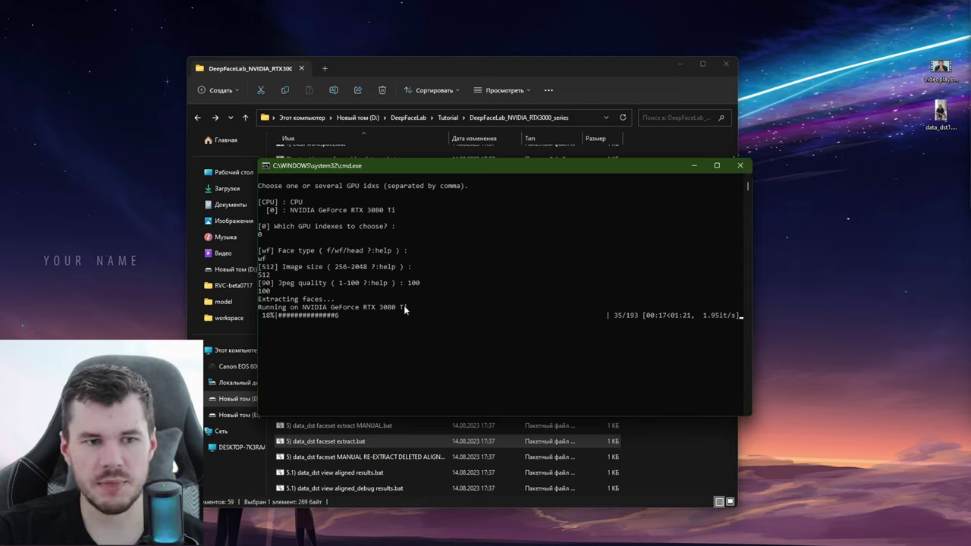
{"action": "left_click", "coordinate": [740, 165]}
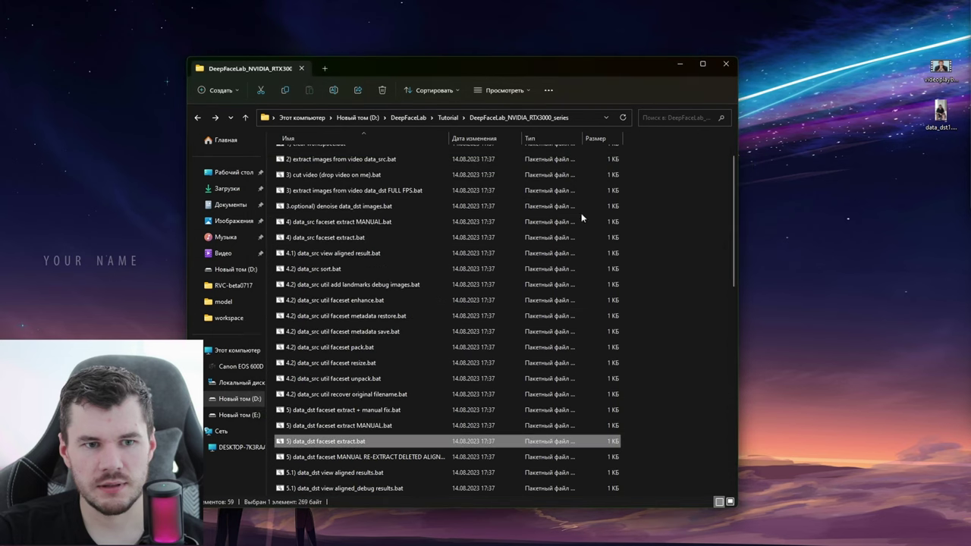
Open the aligned folder inside the workspace's data_dst folder to view the extracted destination faces.
{"action": "scroll", "coordinate": [424, 318], "scroll_direction": "up", "scroll_amount": 10}
{"action": "double_click", "coordinate": [349, 170]}
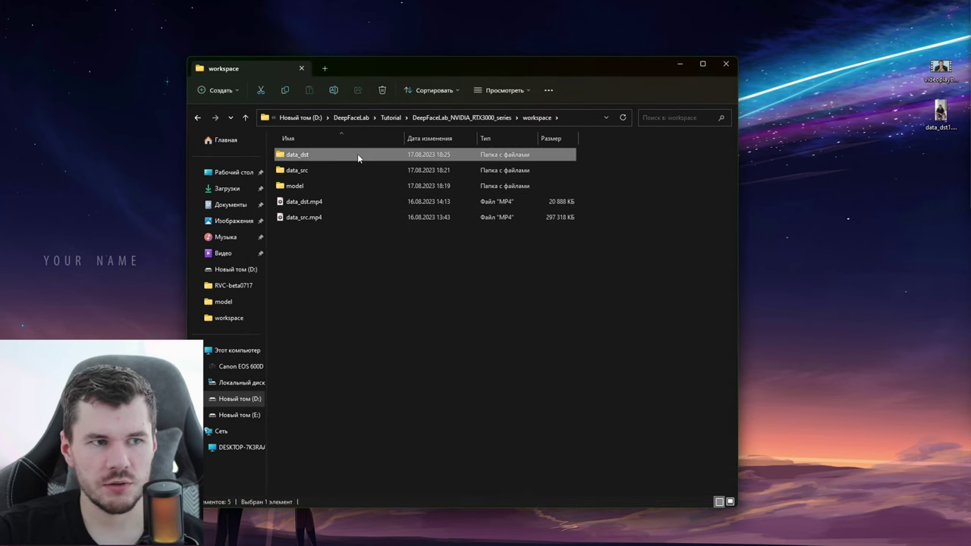
{"action": "double_click", "coordinate": [357, 154]}
{"action": "double_click", "coordinate": [309, 156]}
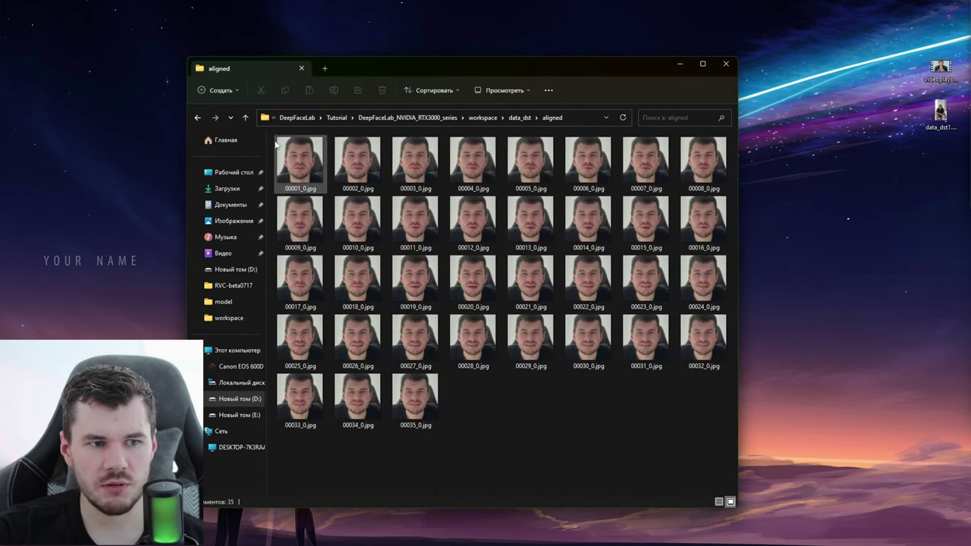
Return to the DeepFaceLab_NVIDIA_RTX3000_series folder and look through the batch files for the training and merging scripts.
{"action": "left_click", "coordinate": [197, 118]}
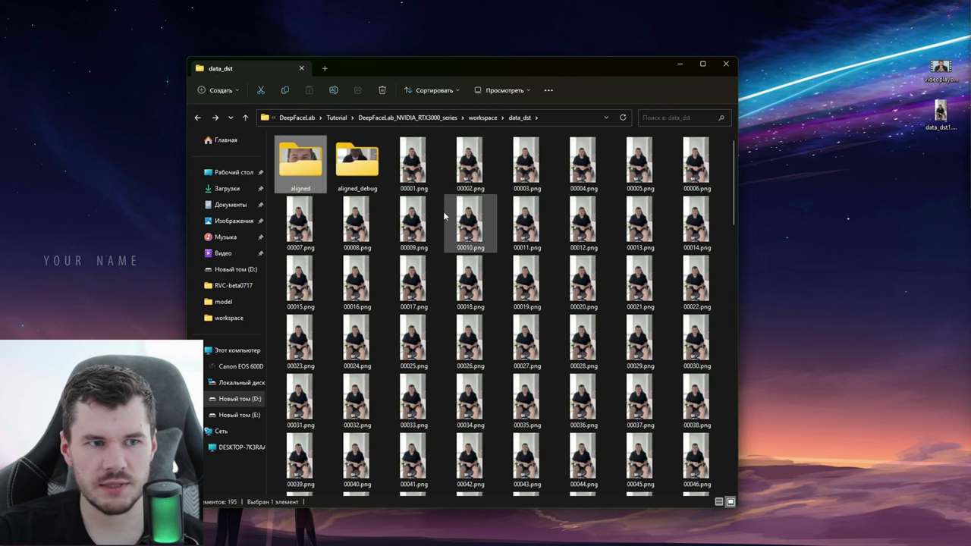
{"action": "left_click", "coordinate": [197, 117]}
{"action": "left_click", "coordinate": [197, 117]}
{"action": "scroll", "coordinate": [509, 327], "scroll_direction": "down", "scroll_amount": 5}
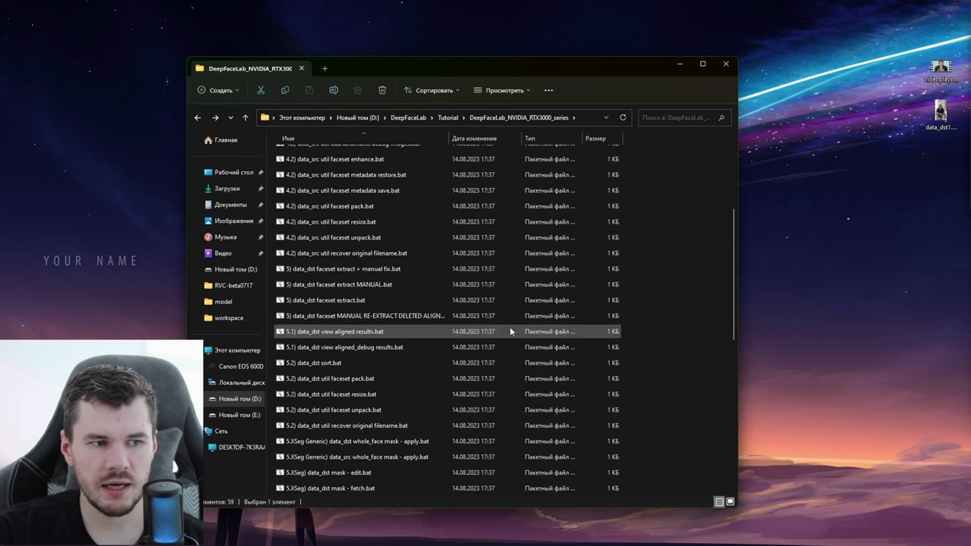
{"action": "scroll", "coordinate": [510, 327], "scroll_direction": "up", "scroll_amount": 5}
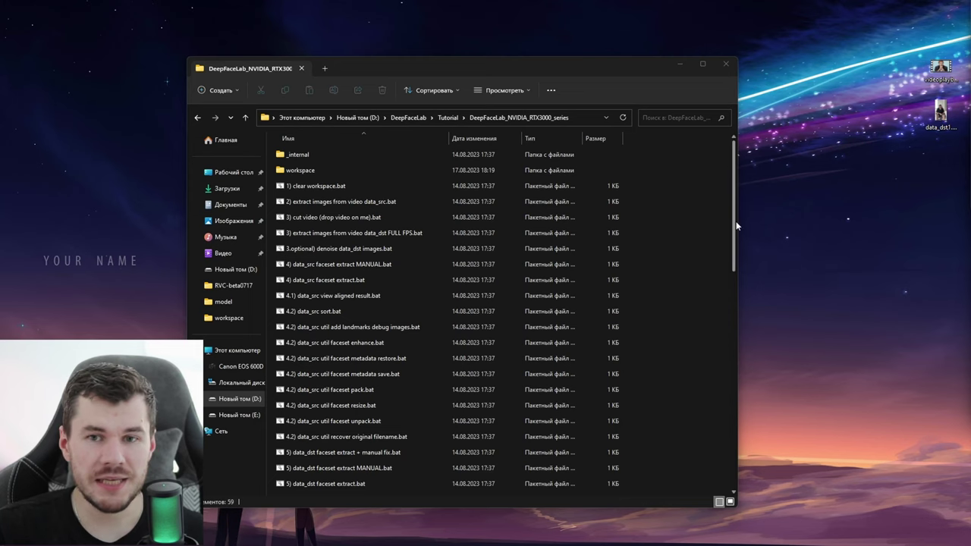
{"action": "scroll", "coordinate": [455, 351], "scroll_direction": "down", "scroll_amount": 12}
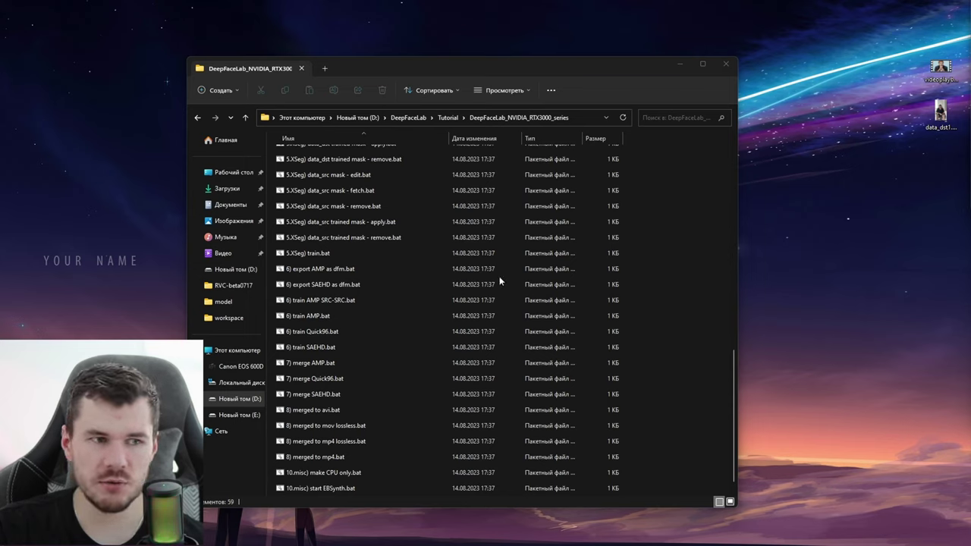
{"action": "left_click", "coordinate": [359, 383]}
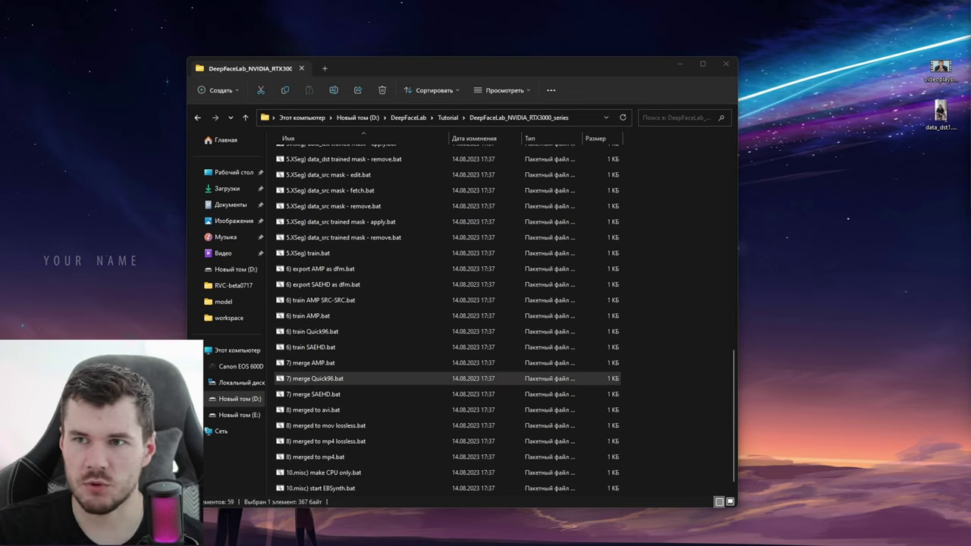
{"action": "key", "text": "alt+Tab"}
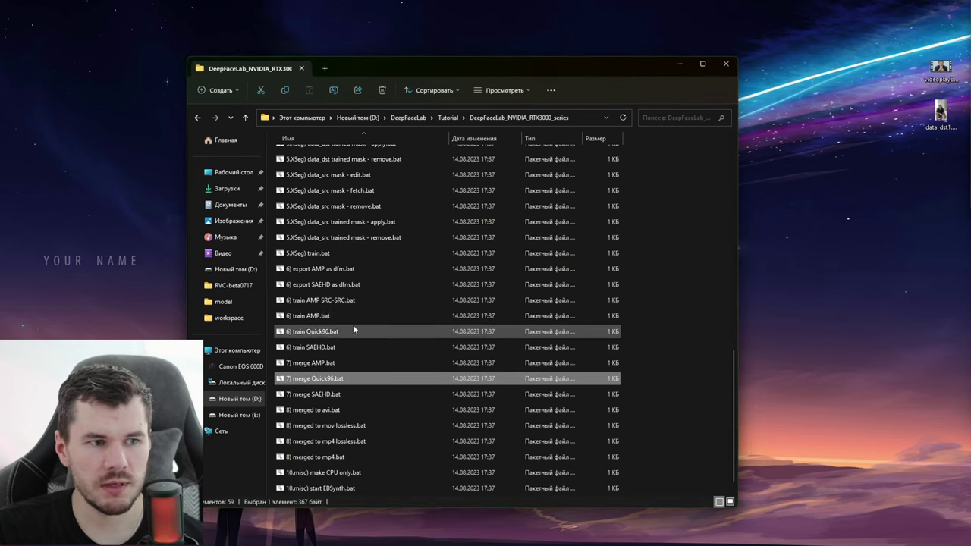
Try twice to delete the saved model through the 6) train Quick96.bat trainer, closing the console each time.
{"action": "double_click", "coordinate": [336, 331]}
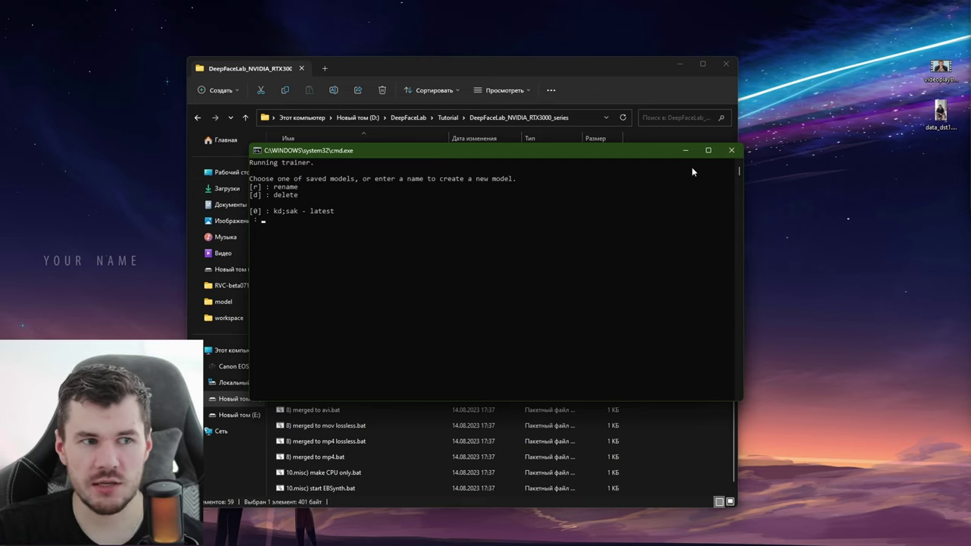
{"action": "left_click_drag", "start_coordinate": [533, 156], "coordinate": [586, 199]}
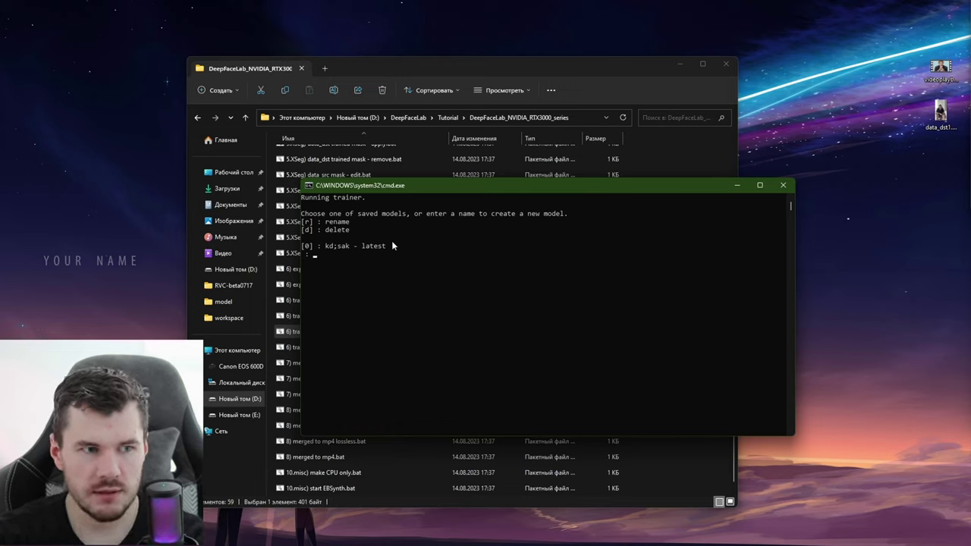
{"action": "type", "text": "d"}
{"action": "key", "text": "Return"}
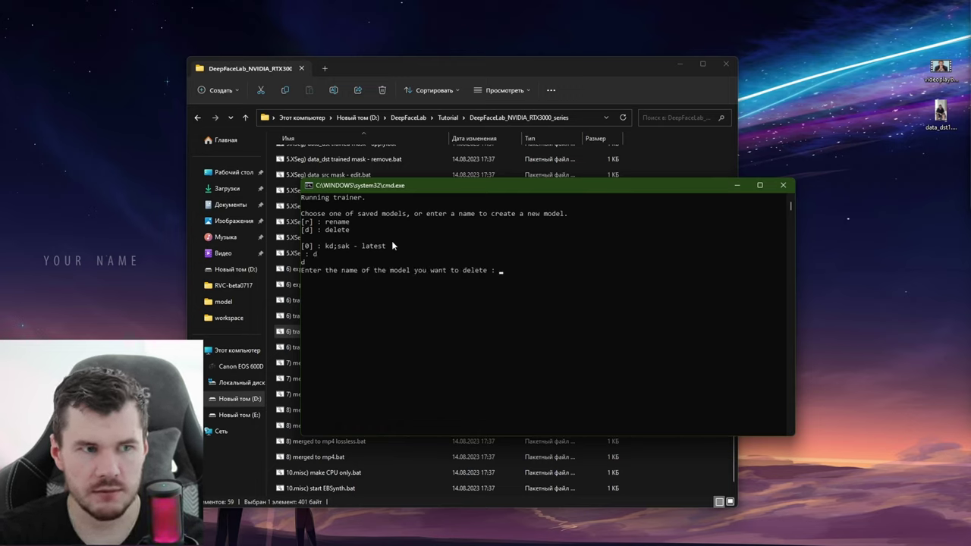
{"action": "left_click", "coordinate": [783, 185]}
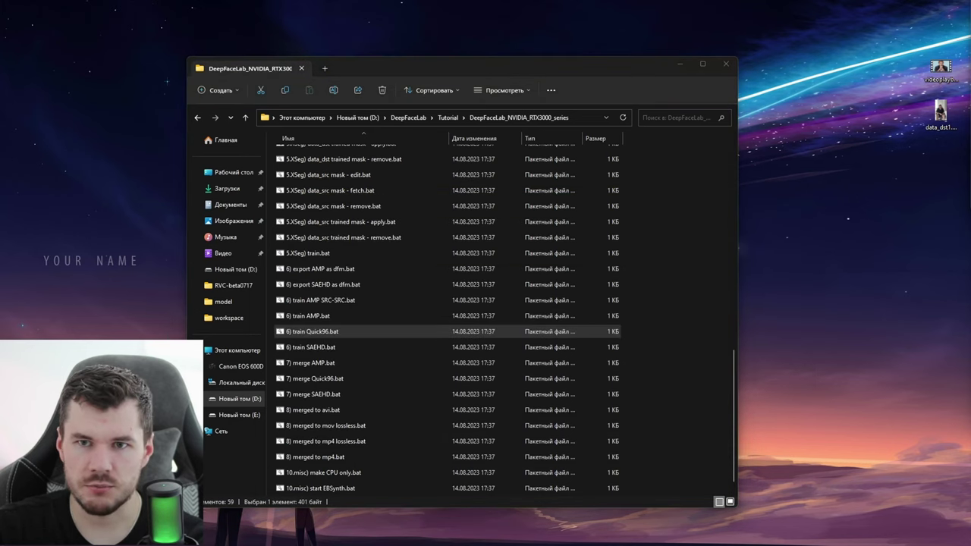
{"action": "double_click", "coordinate": [312, 332]}
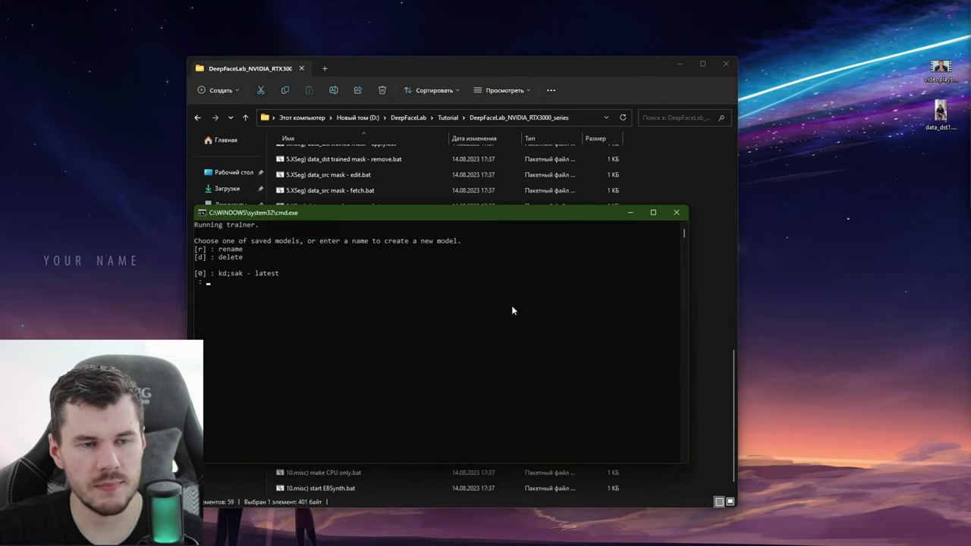
{"action": "left_click_drag", "start_coordinate": [367, 225], "coordinate": [438, 227]}
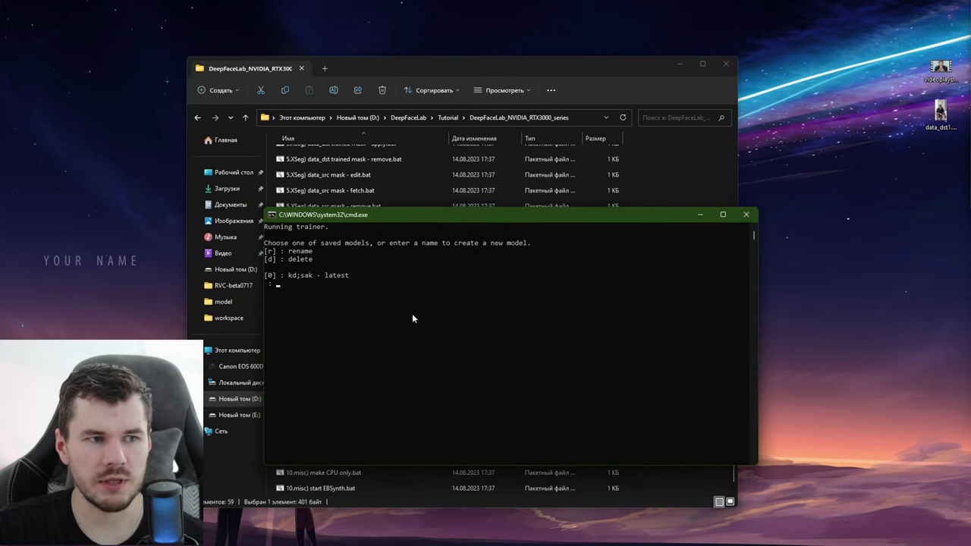
{"action": "type", "text": "d"}
{"action": "key", "text": "Return"}
{"action": "key", "text": "Return"}
{"action": "left_click", "coordinate": [745, 215]}
Run 6) train Quick96.bat, create a new model named iodhfoila, and start its training on GPU index 0.
{"action": "double_click", "coordinate": [561, 364]}
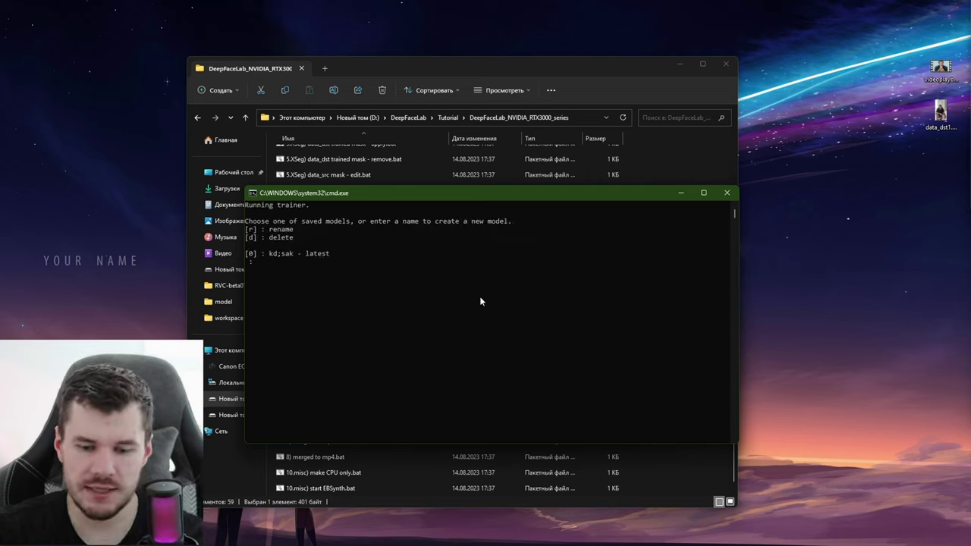
{"action": "type", "text": "iodhfoila"}
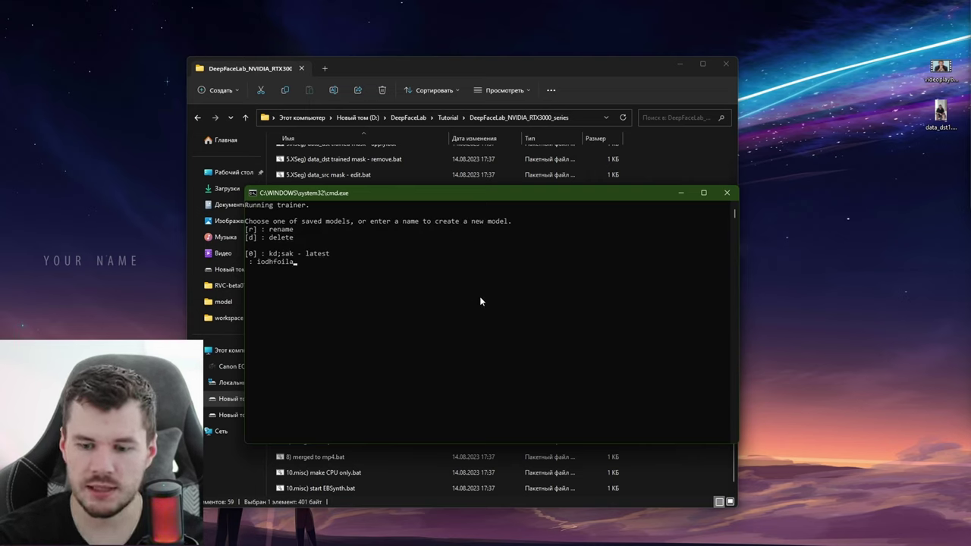
{"action": "key", "text": "Return"}
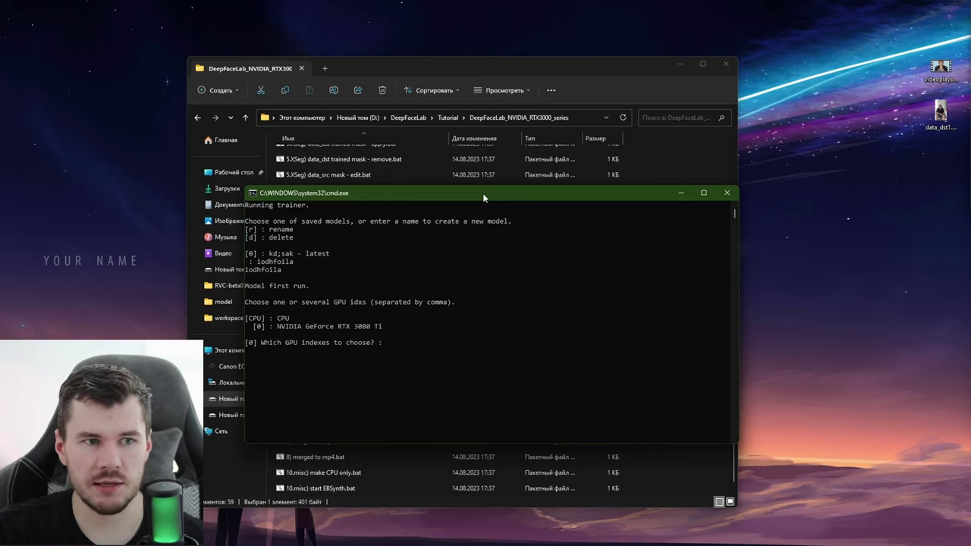
{"action": "left_click_drag", "start_coordinate": [482, 192], "coordinate": [548, 144]}
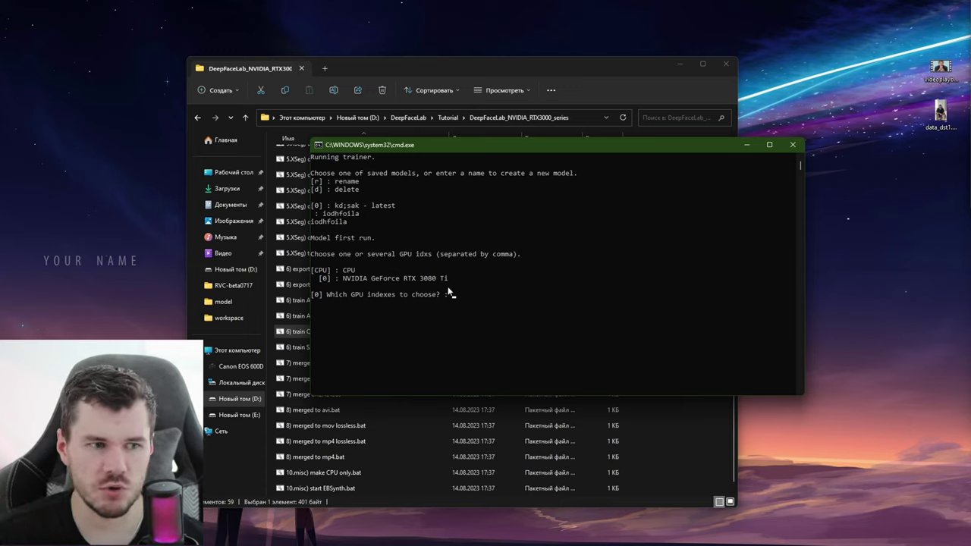
{"action": "left_click", "coordinate": [473, 303]}
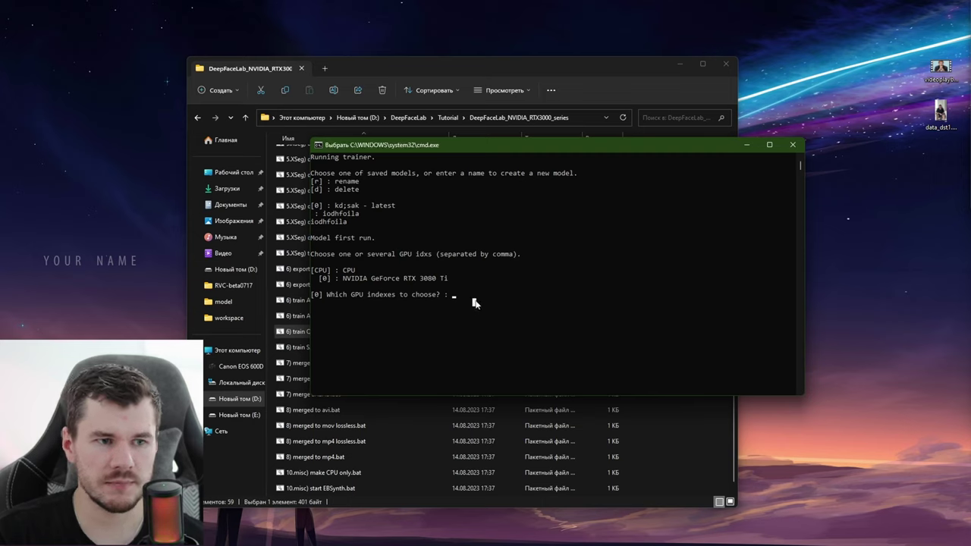
{"action": "key", "text": "Return"}
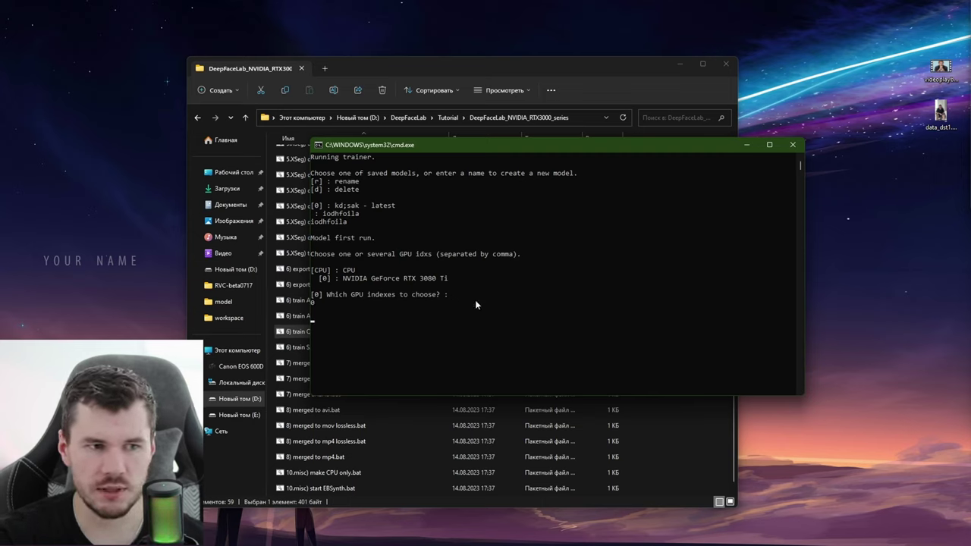
{"action": "key", "text": "Return"}
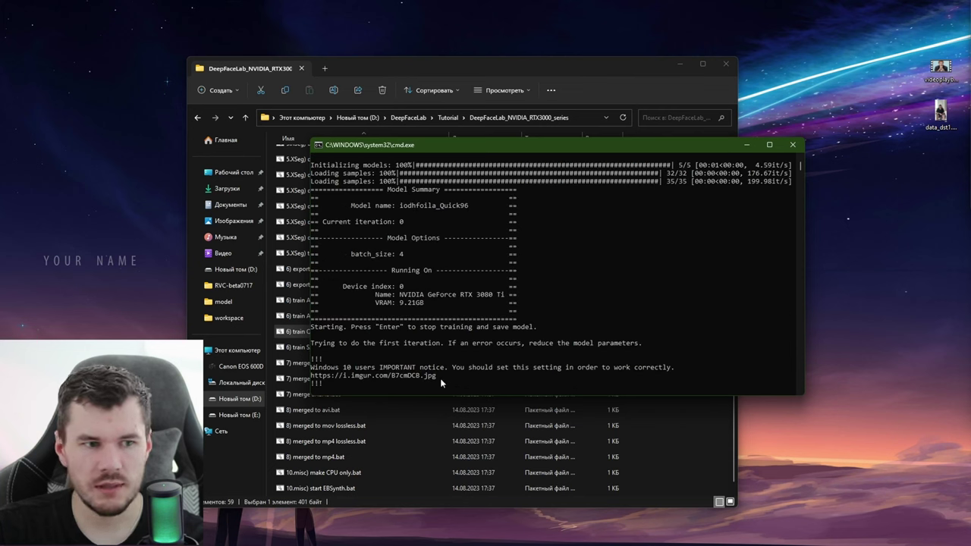
Copy the imgur link given in the Windows 10 notice of the trainer's console output.
{"action": "left_click_drag", "start_coordinate": [440, 378], "coordinate": [317, 381]}
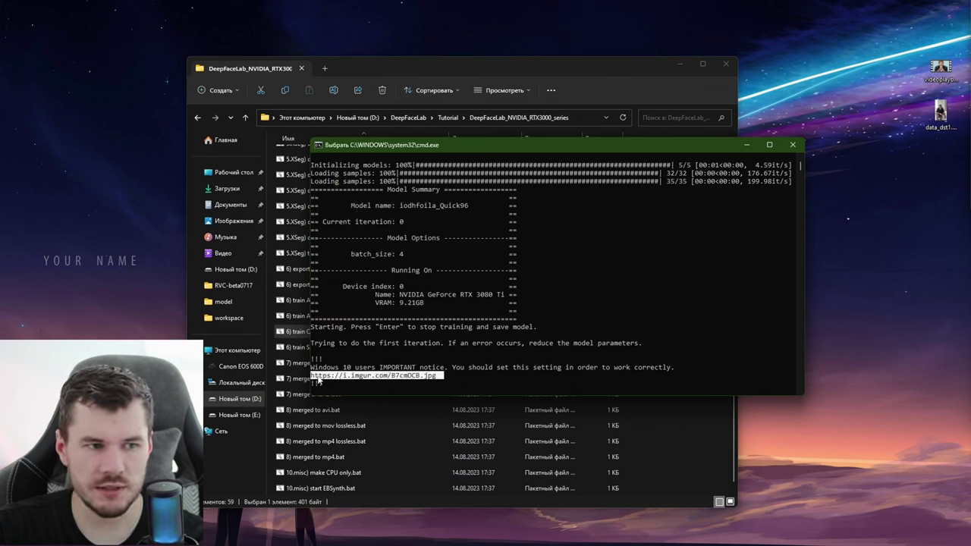
{"action": "left_click", "coordinate": [316, 146]}
{"action": "mouse_move", "coordinate": [391, 232]}
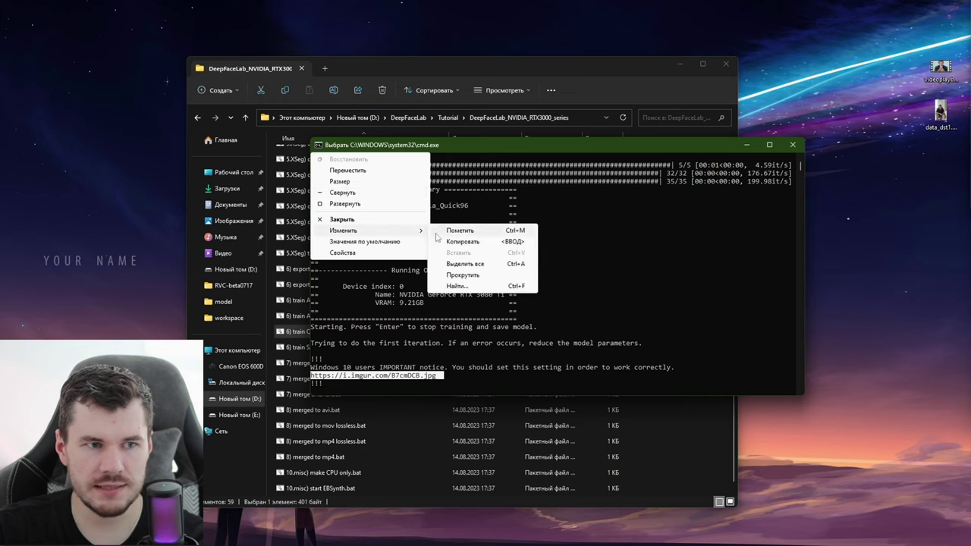
{"action": "left_click", "coordinate": [464, 243]}
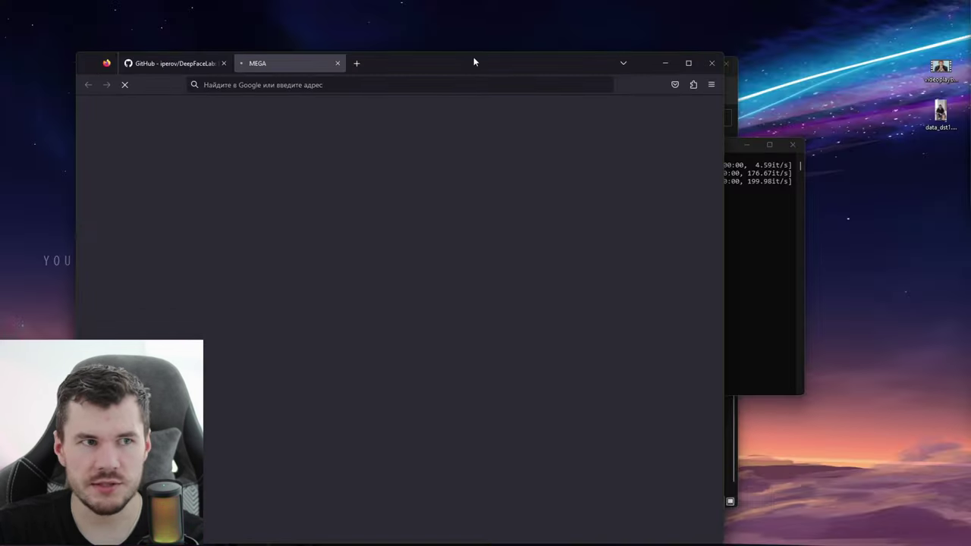
Open the copied imgur link in the browser to view the hardware-accelerated GPU scheduling setting, and close the browser.
{"action": "key", "text": "ctrl+v"}
{"action": "key", "text": "Return"}
{"action": "left_click", "coordinate": [386, 85]}
{"action": "key", "text": "ctrl+v"}
{"action": "key", "text": "Return"}
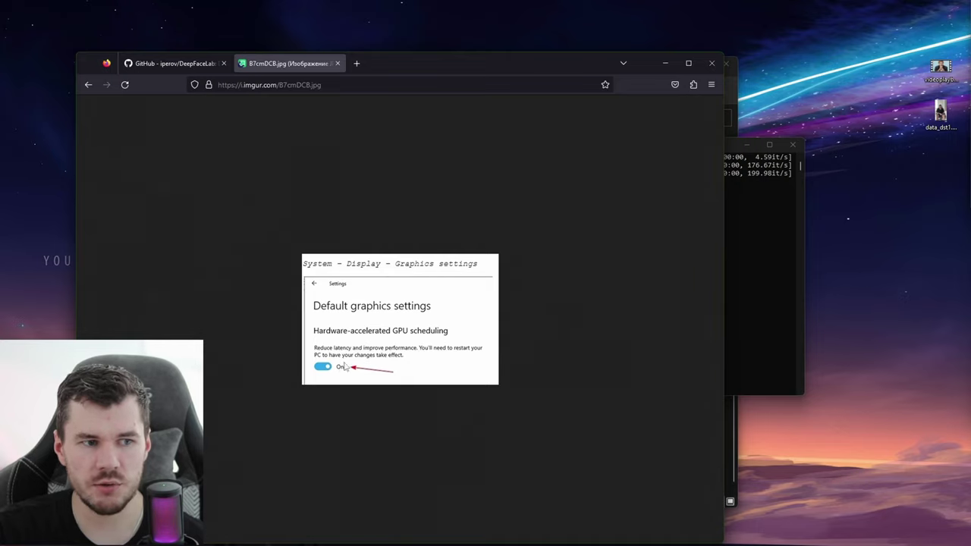
{"action": "left_click", "coordinate": [711, 66]}
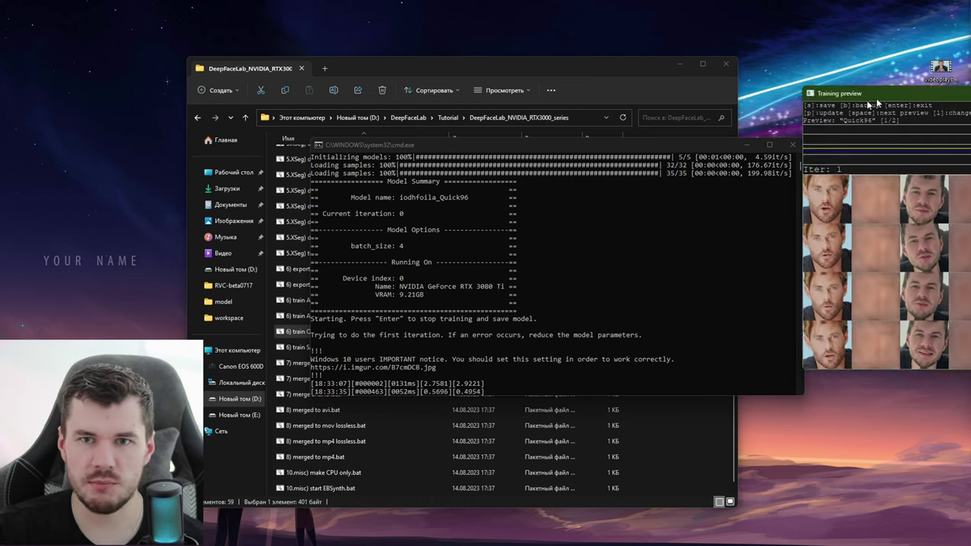
Move the Training preview window over the console and refresh the Quick96 preview repeatedly to follow the training progress.
{"action": "left_click_drag", "start_coordinate": [876, 98], "coordinate": [605, 170]}
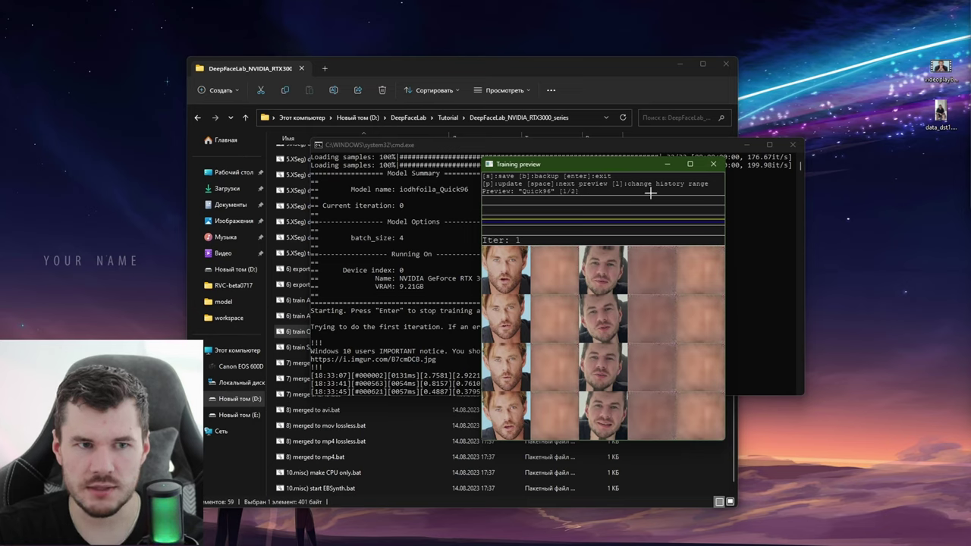
{"action": "key", "text": "p"}
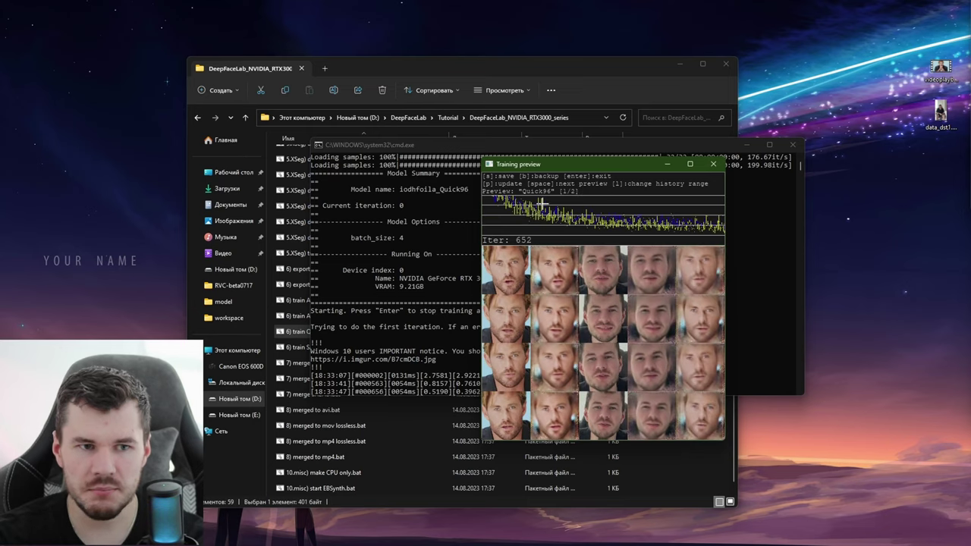
{"action": "key", "text": "p"}
{"action": "key", "text": "p"}
{"action": "key", "text": "p"}
{"action": "key", "text": "p"}
{"action": "key", "text": "p"}
{"action": "key", "text": "p"}
{"action": "key", "text": "p"}
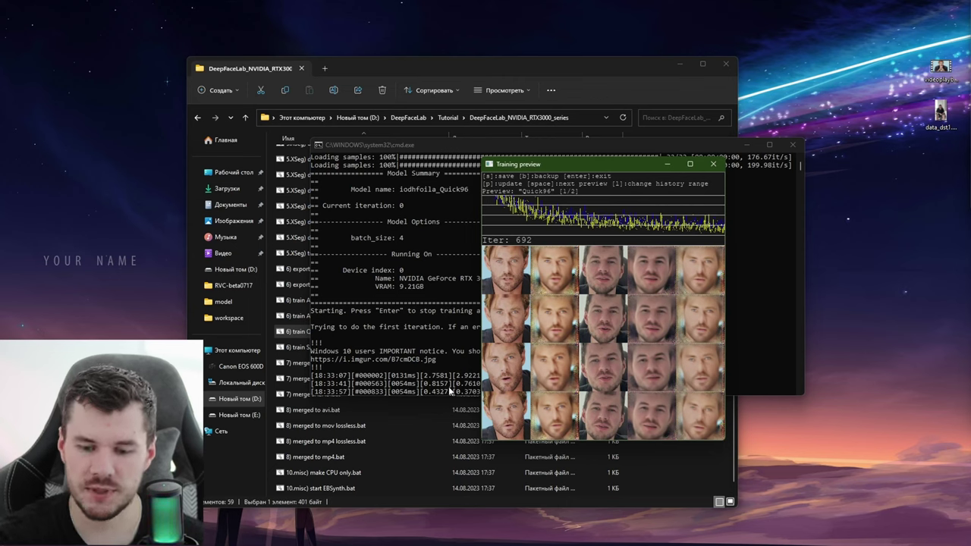
{"action": "key", "text": "p"}
{"action": "key", "text": "p"}
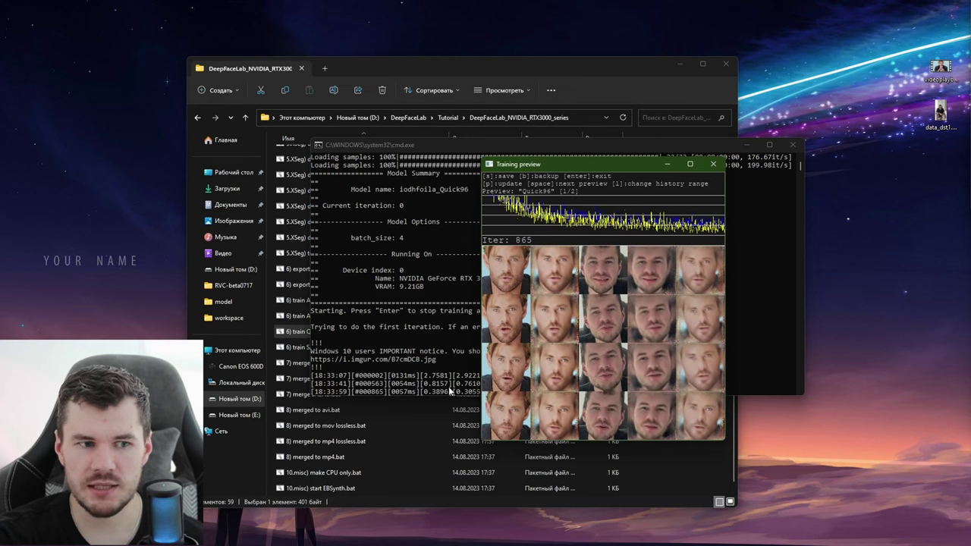
{"action": "key", "text": "p"}
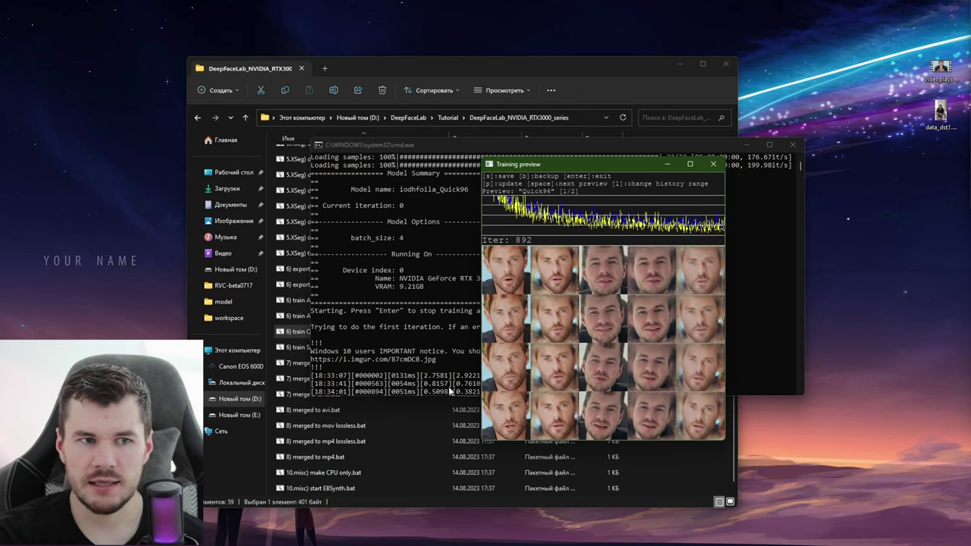
Check the masked Quick96 preview, return to the unmasked preview and refresh it again.
{"action": "key", "text": "space"}
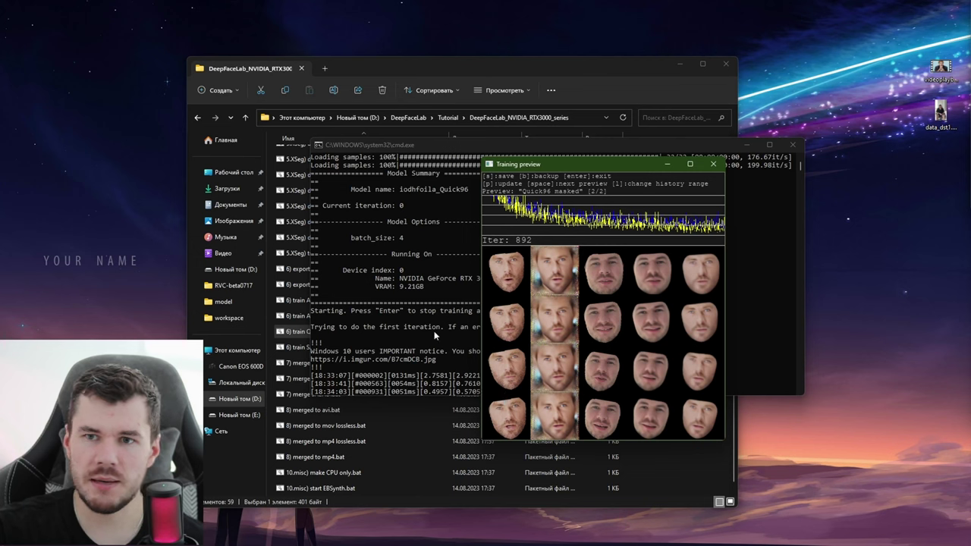
{"action": "key", "text": "space"}
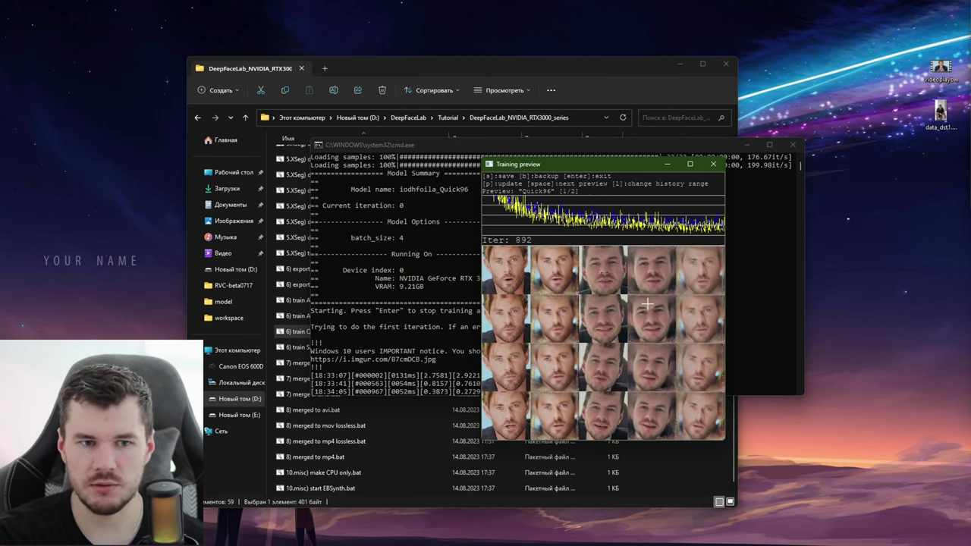
{"action": "key", "text": "p"}
{"action": "key", "text": "p"}
{"action": "key", "text": "p"}
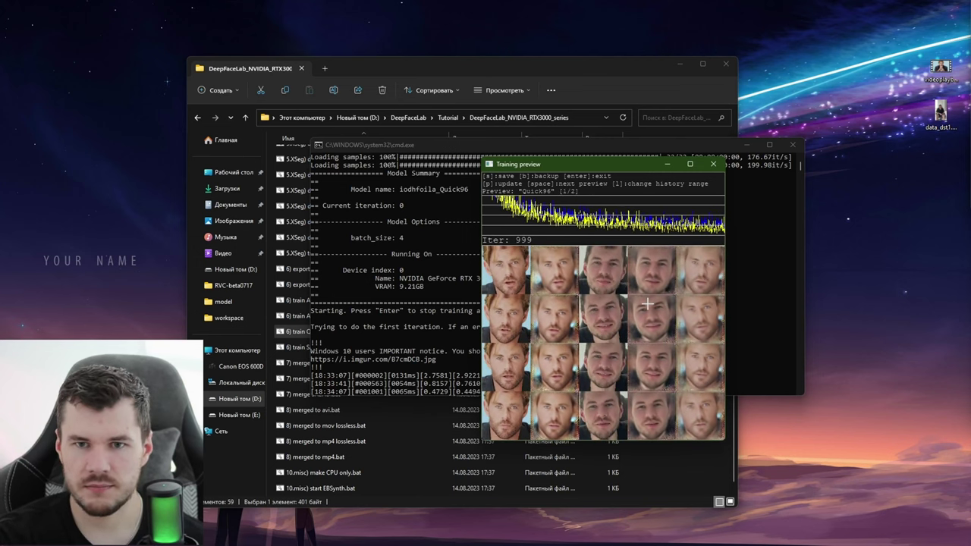
Save the Quick96 model, stop its training and close the trainer console.
{"action": "key", "text": "s"}
{"action": "key", "text": "Return"}
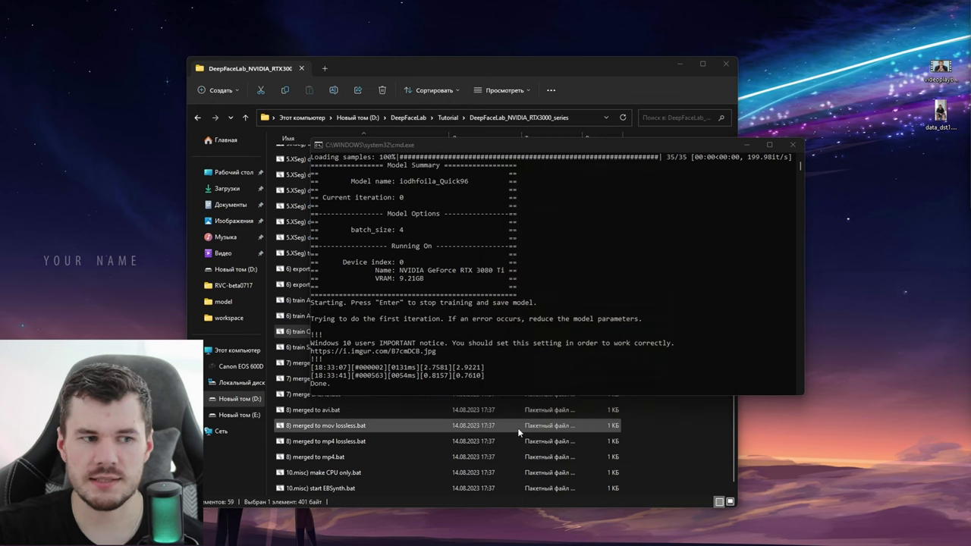
{"action": "left_click", "coordinate": [474, 365]}
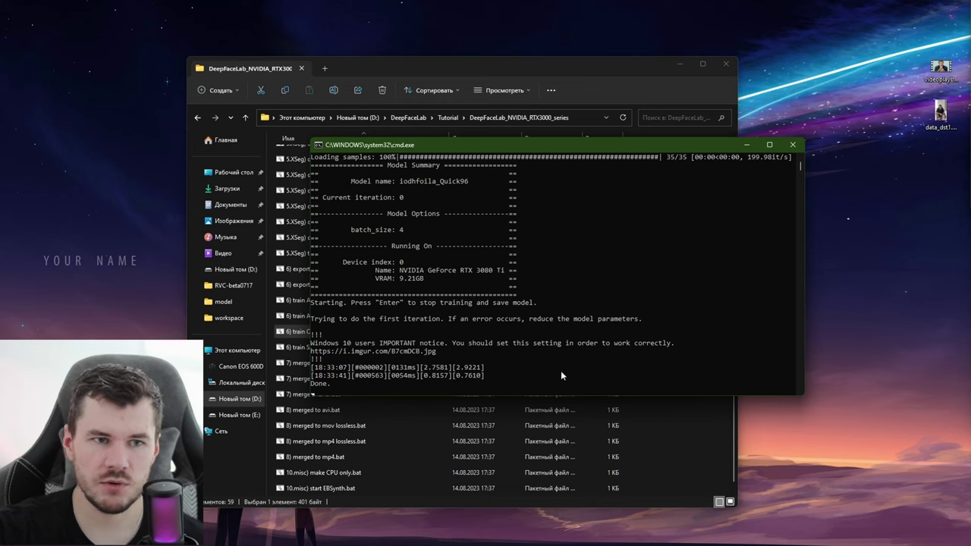
{"action": "left_click", "coordinate": [792, 144]}
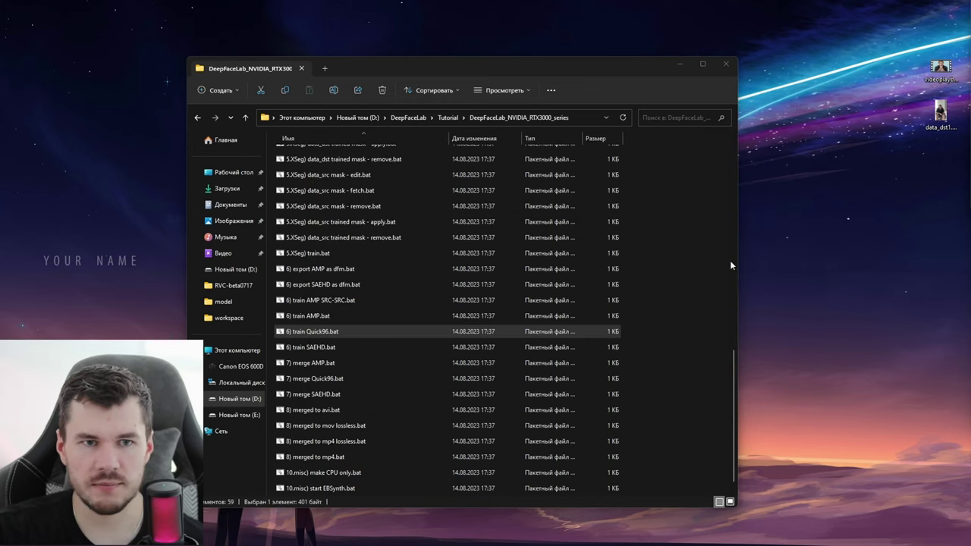
Run 6) train SAEHD.bat, name the new model Hemsford and accept GPU index 0.
{"action": "left_click", "coordinate": [335, 347]}
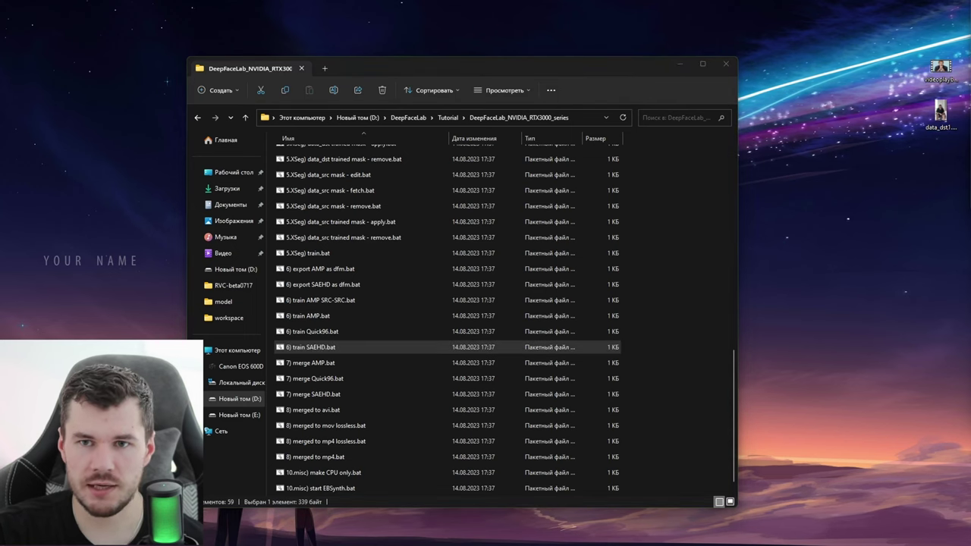
{"action": "double_click", "coordinate": [334, 347]}
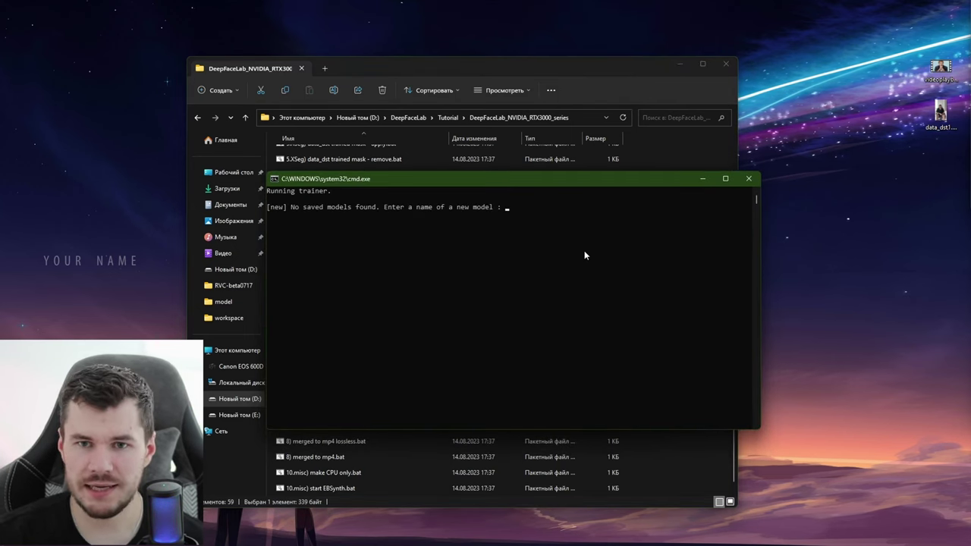
{"action": "type", "text": "Py"}
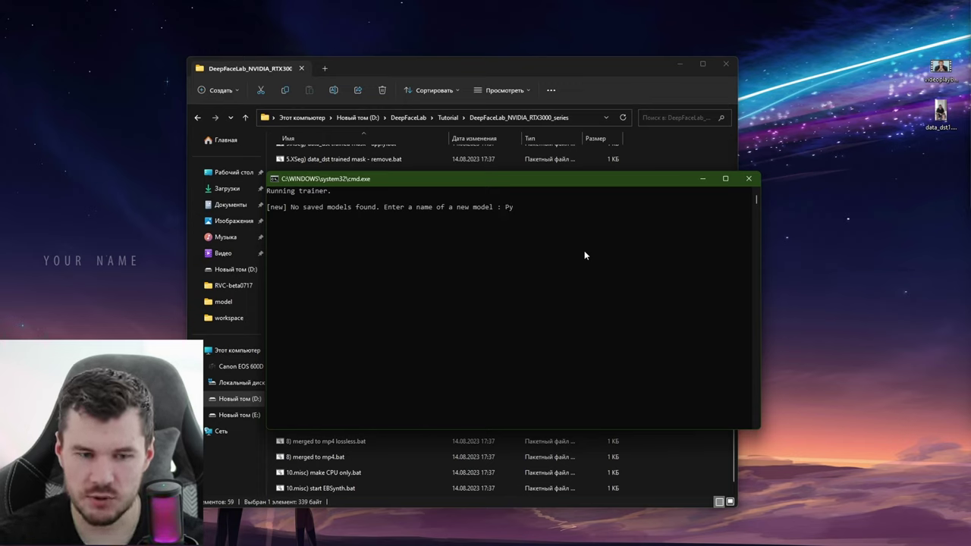
{"action": "key", "text": "BackSpace"}
{"action": "key", "text": "BackSpace"}
{"action": "type", "text": "Py"}
{"action": "key", "text": "BackSpace"}
{"action": "key", "text": "BackSpace"}
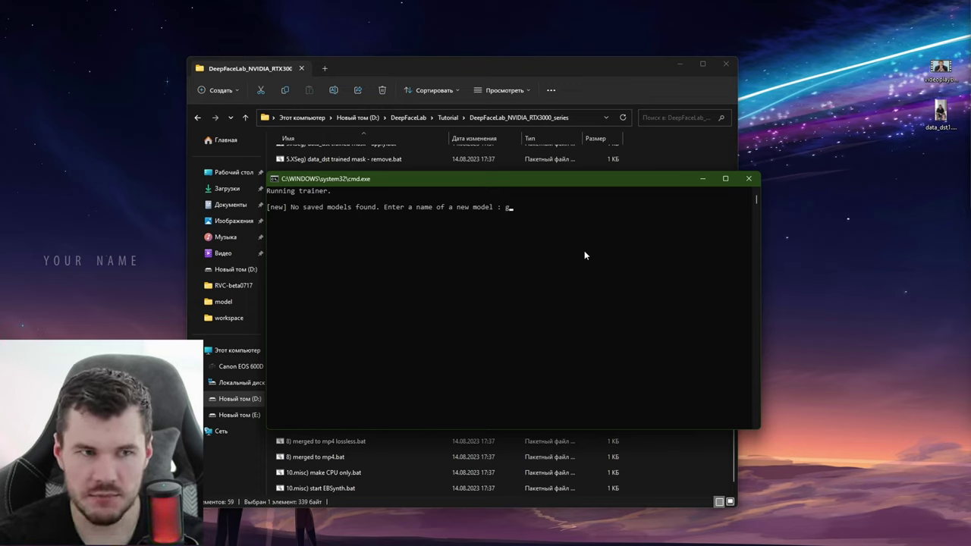
{"action": "type", "text": "Hems"}
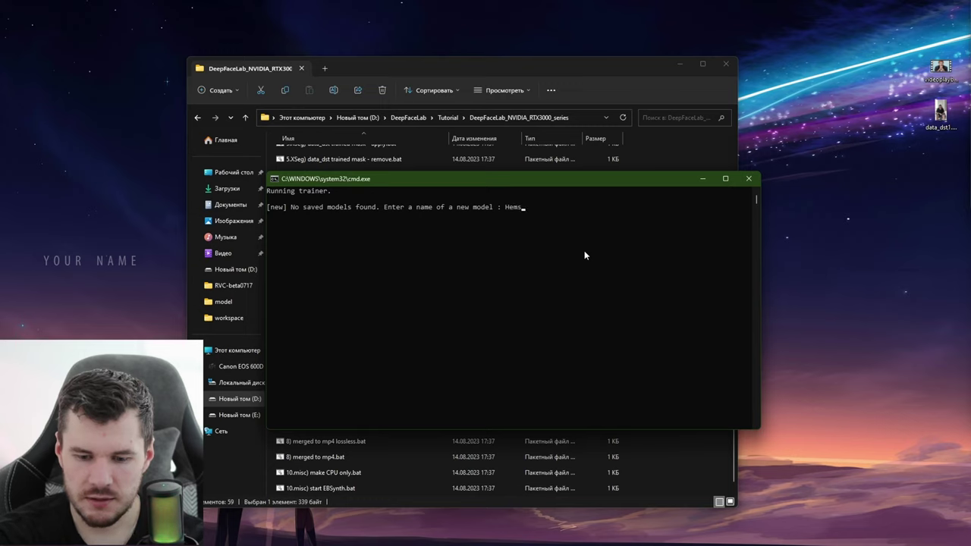
{"action": "type", "text": "ford"}
{"action": "key", "text": "Return"}
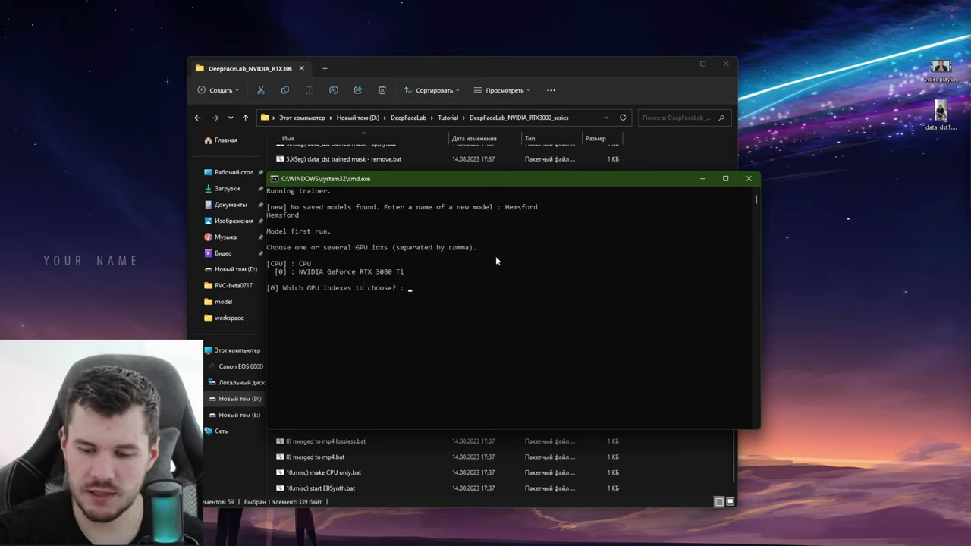
{"action": "key", "text": "Return"}
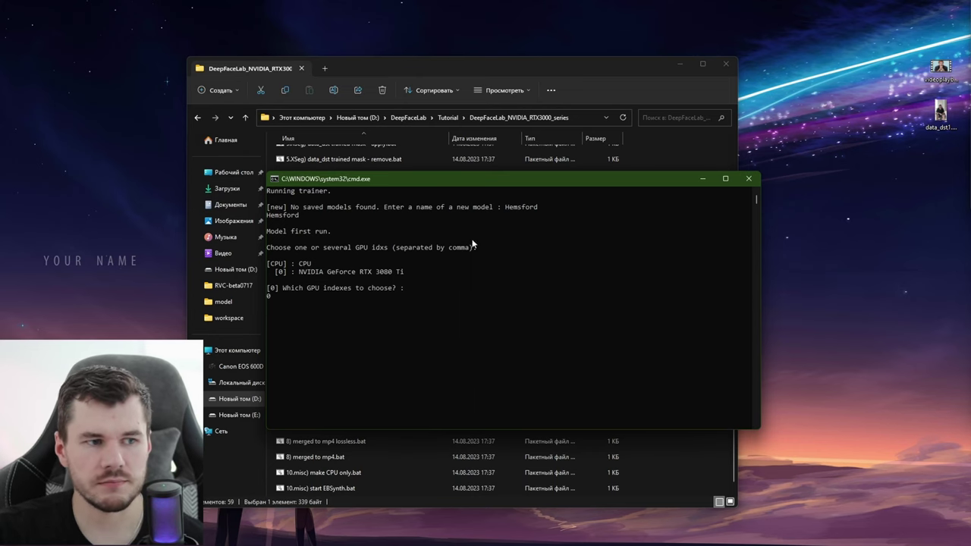
Set autobackup to every 1 hour and enable writing the preview history, keeping the default n for choosing its image.
{"action": "left_click_drag", "start_coordinate": [529, 179], "coordinate": [585, 174]}
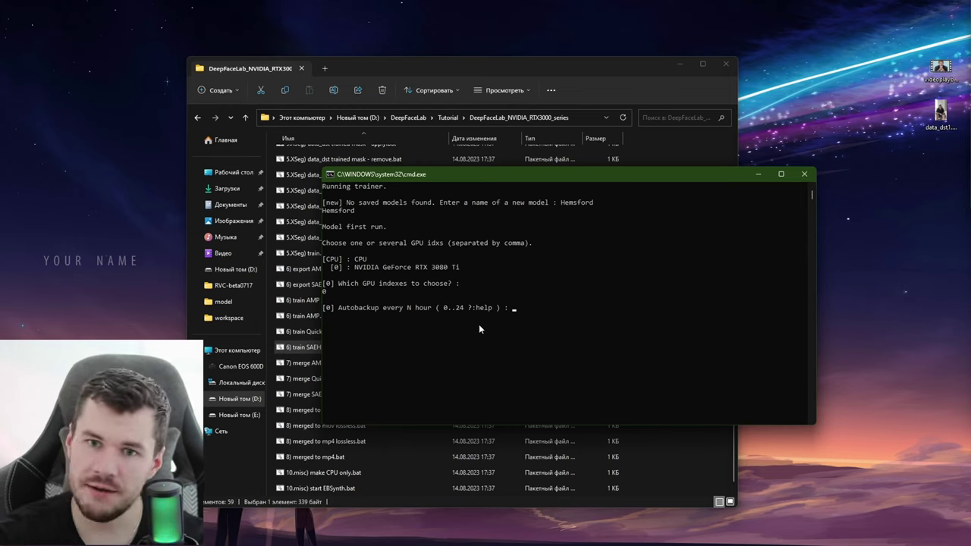
{"action": "type", "text": "1"}
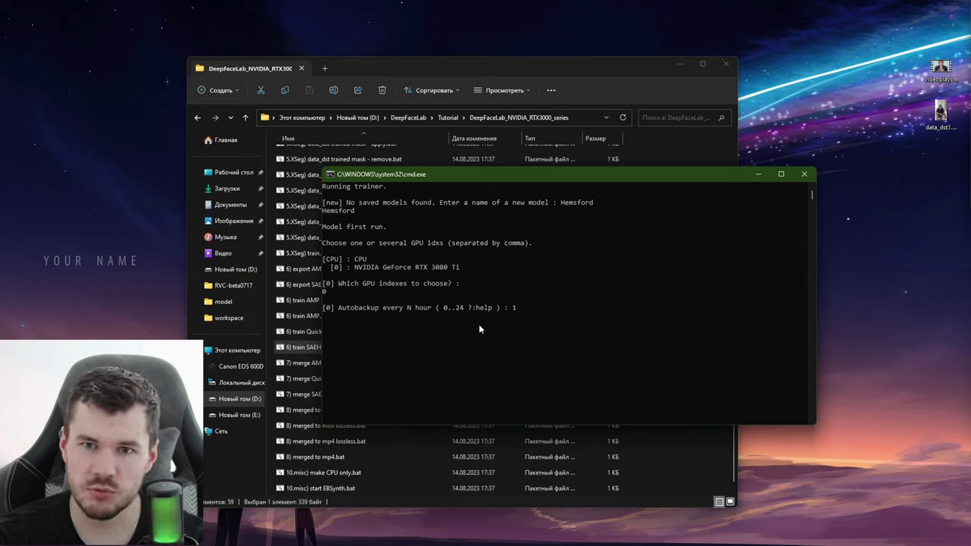
{"action": "key", "text": "Return"}
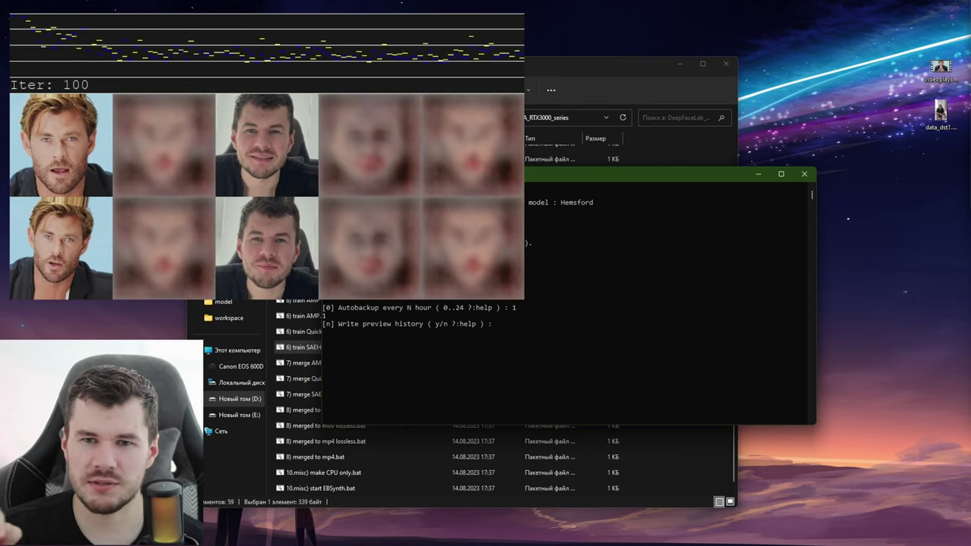
{"action": "type", "text": "y"}
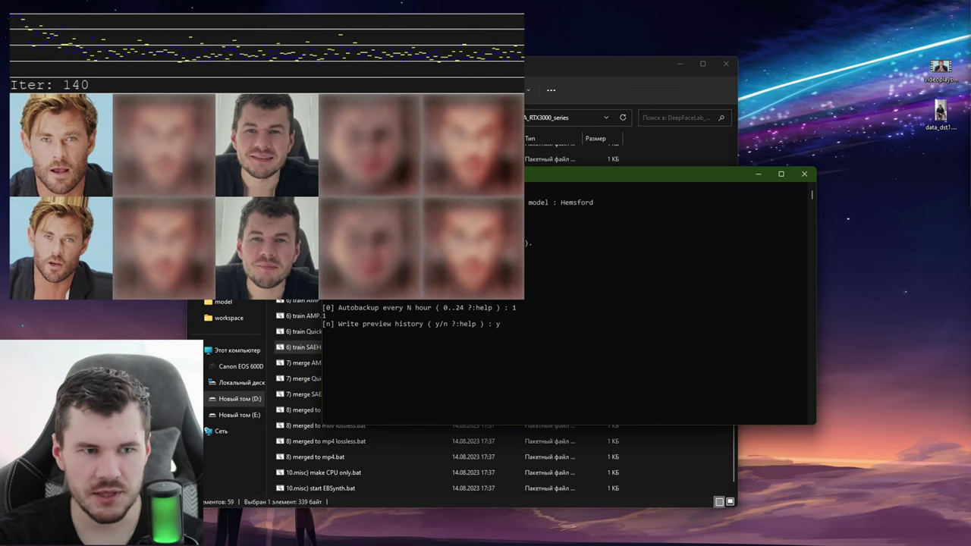
{"action": "key", "text": "Return"}
{"action": "key", "text": "Return"}
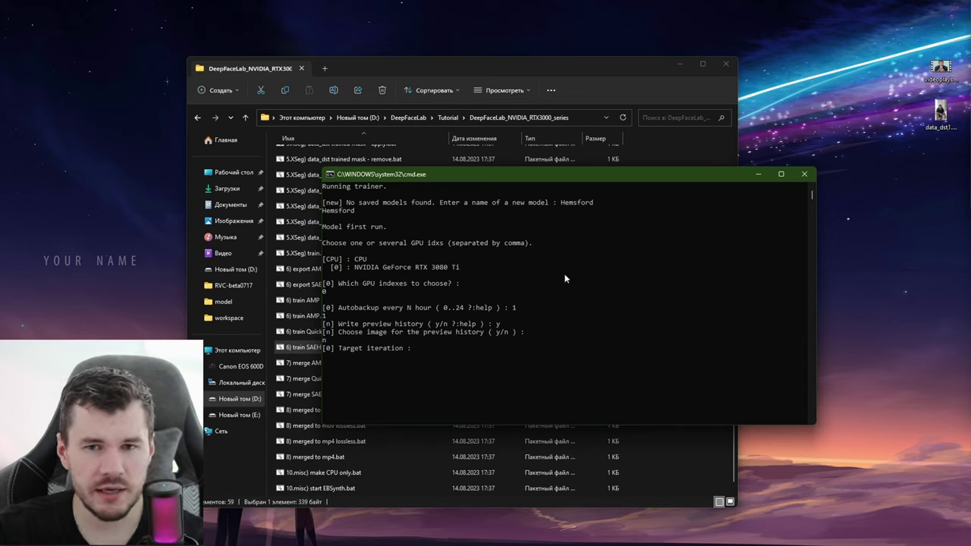
Keep the target iteration at the default 0 and enable random flipping for both SRC and DST faces.
{"action": "left_click", "coordinate": [437, 348]}
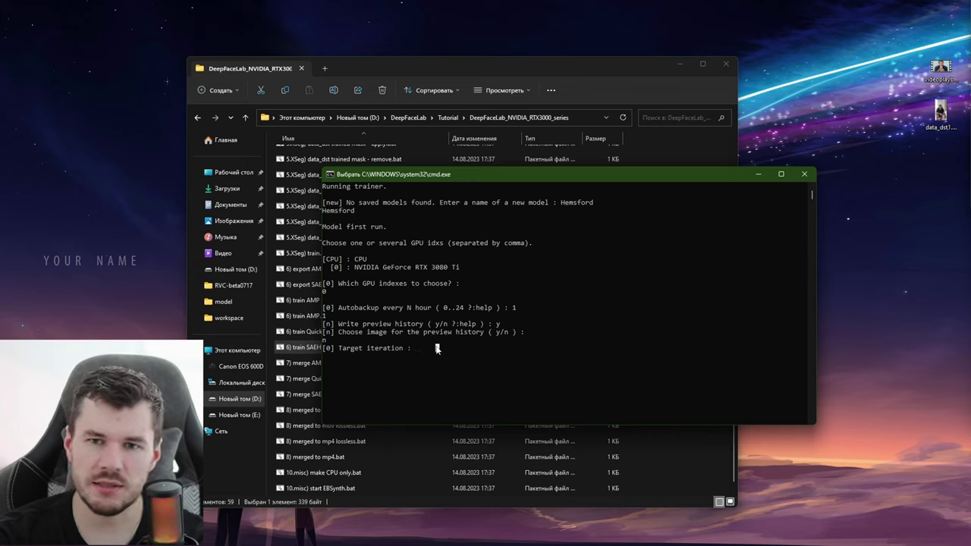
{"action": "key", "text": "Escape"}
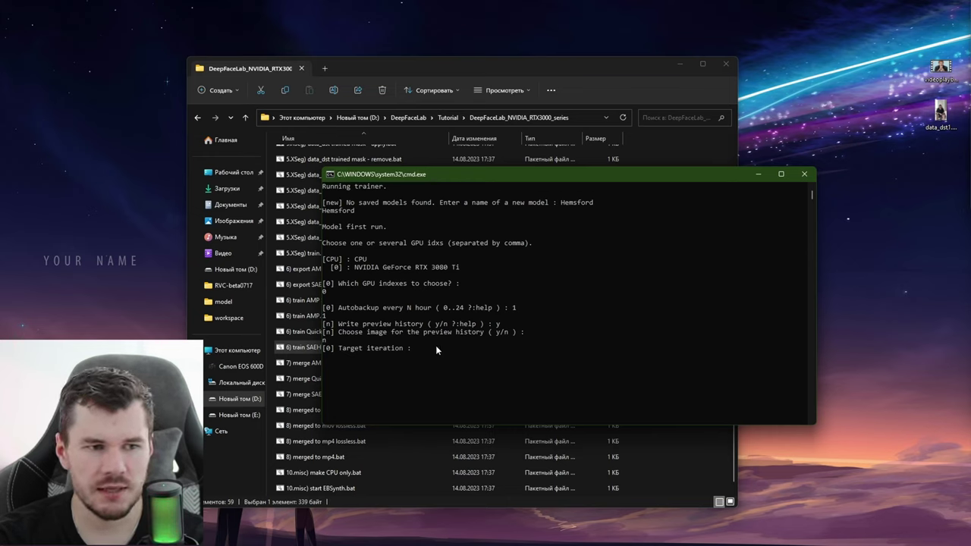
{"action": "key", "text": "Return"}
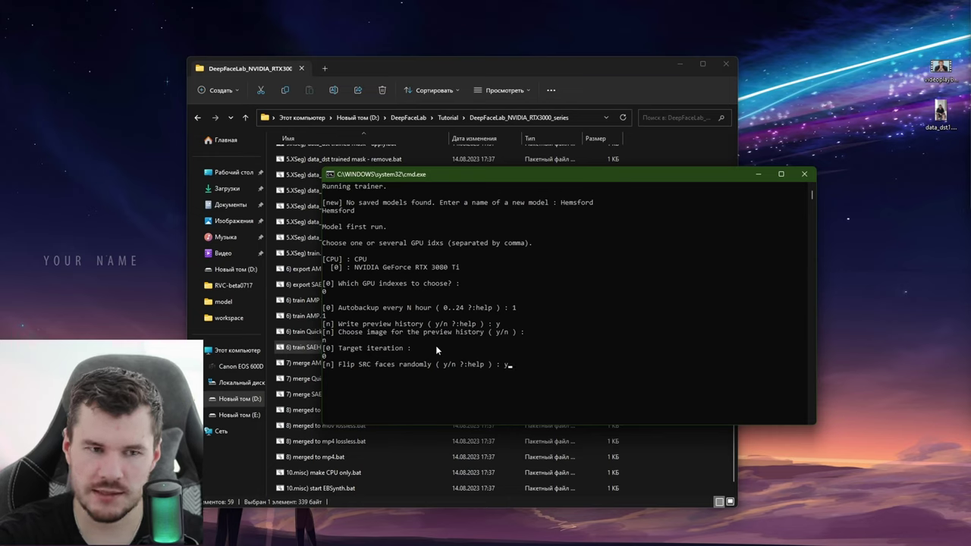
{"action": "type", "text": "y"}
{"action": "key", "text": "Return"}
{"action": "type", "text": "y ( y/n ?:help ) : y"}
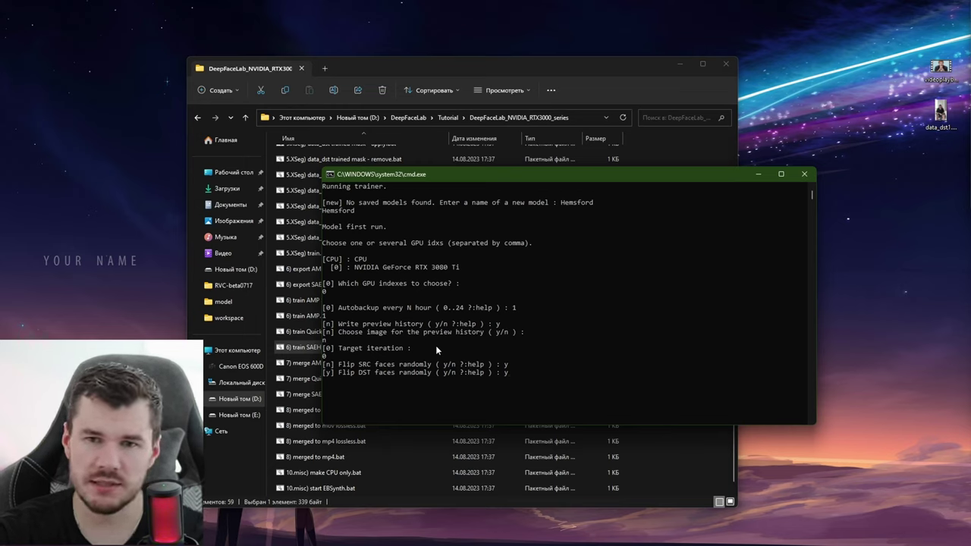
{"action": "key", "text": "Return"}
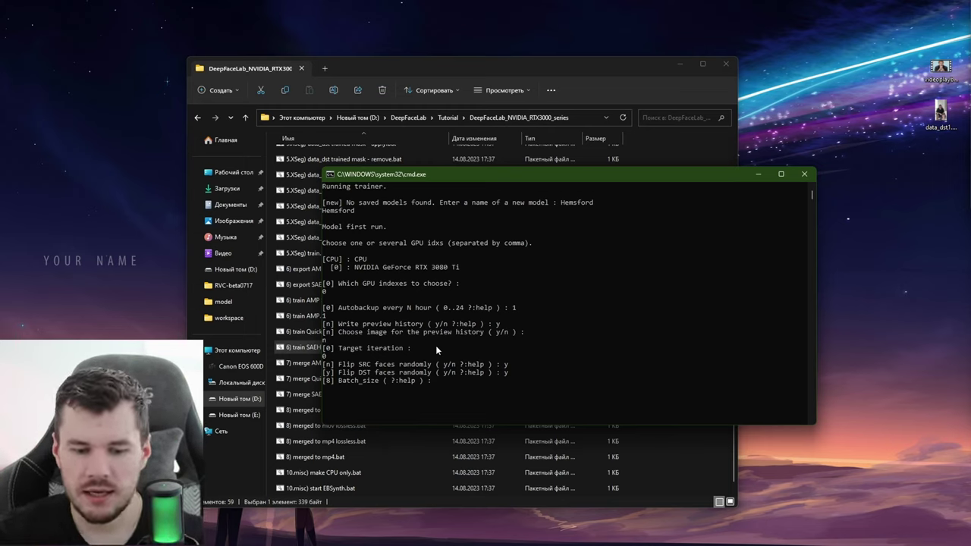
Set the batch size to 2 and keep the default resolution of 128.
{"action": "type", "text": "2"}
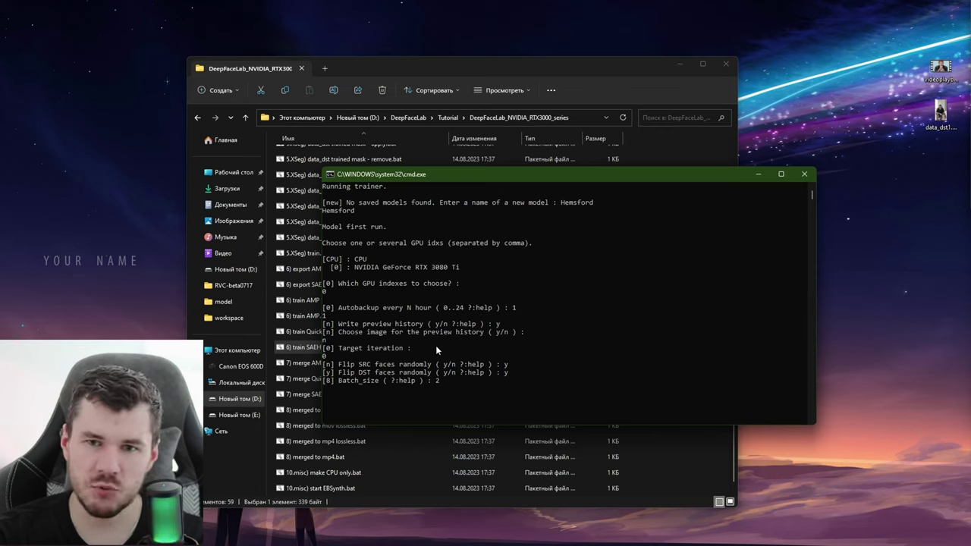
{"action": "key", "text": "Return"}
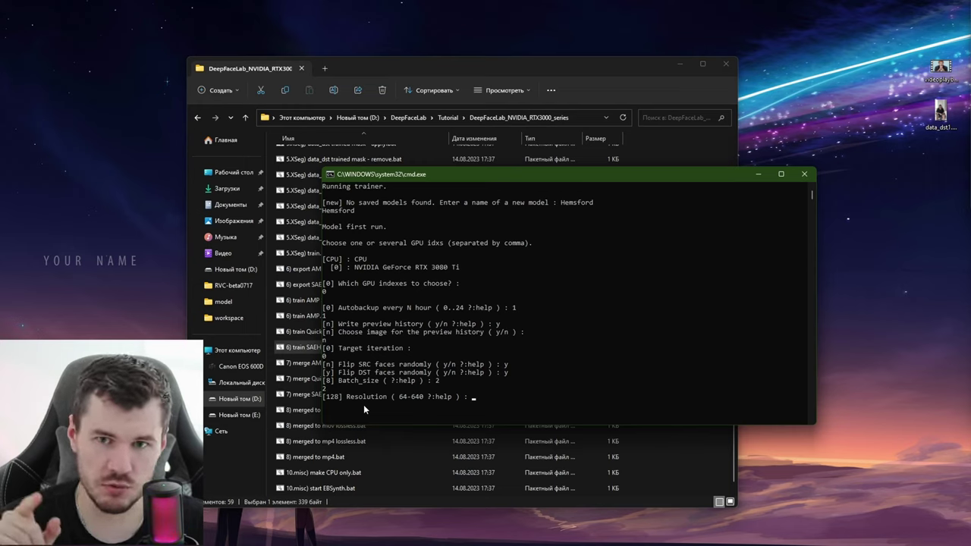
{"action": "key", "text": "Return"}
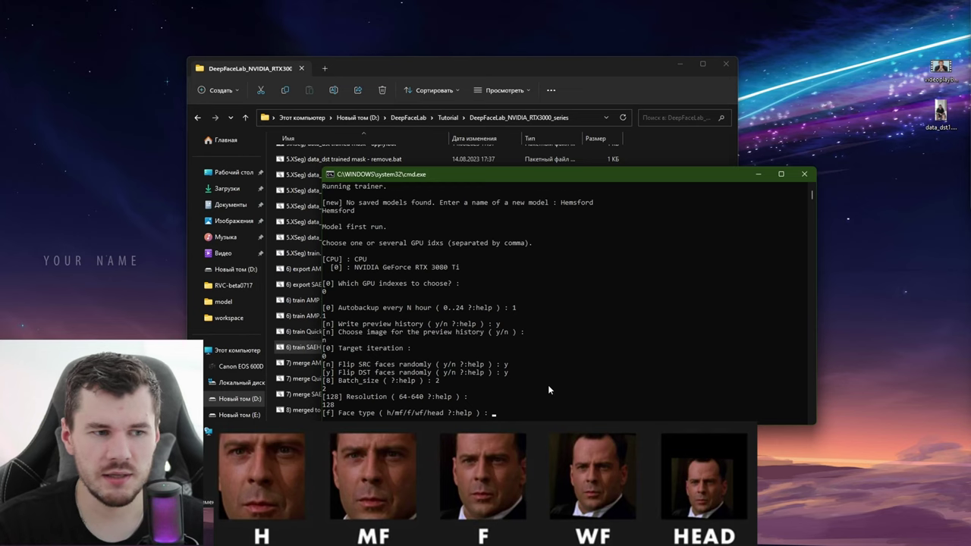
Set the face type to wf and keep the default AE architecture liae-ud.
{"action": "type", "text": "w"}
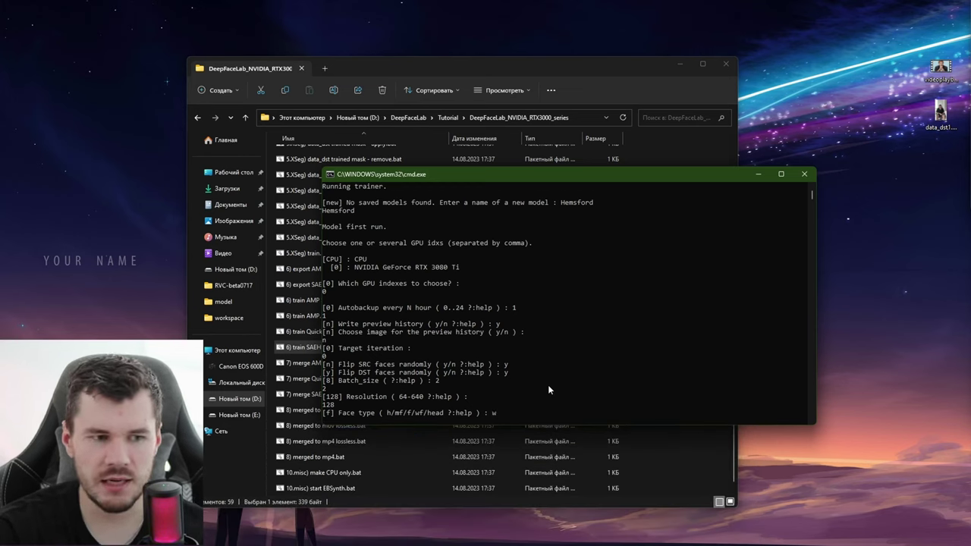
{"action": "type", "text": "f"}
{"action": "key", "text": "BackSpace"}
{"action": "key", "text": "BackSpace"}
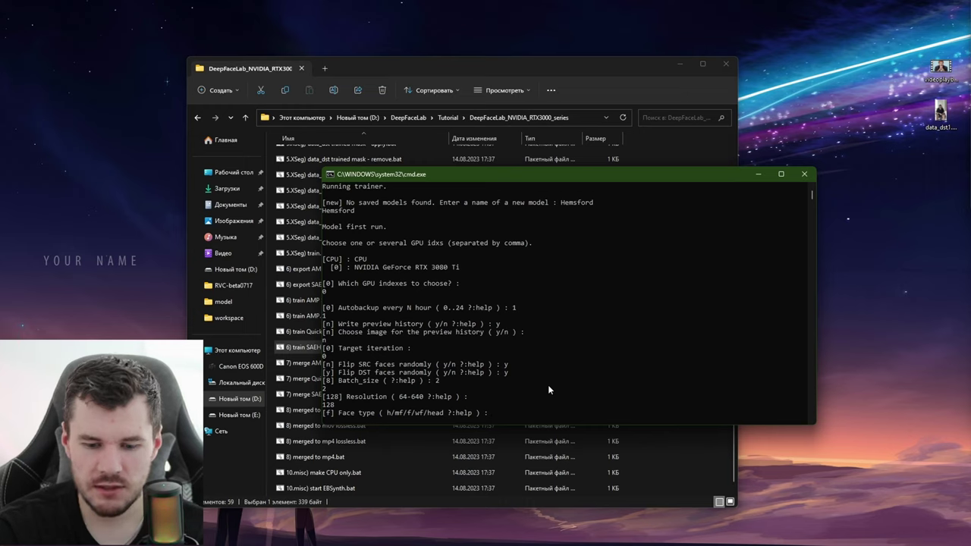
{"action": "type", "text": "wf"}
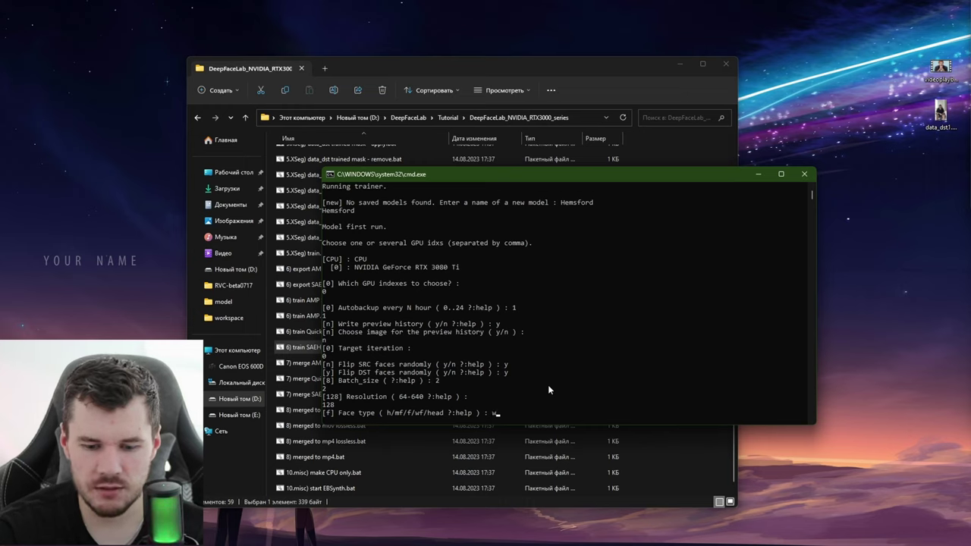
{"action": "key", "text": "Return"}
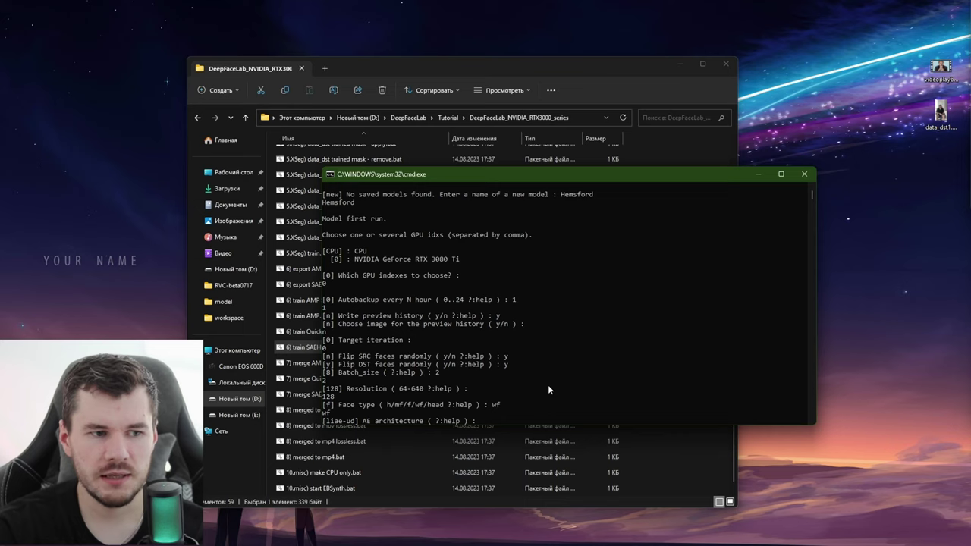
{"action": "key", "text": "Return"}
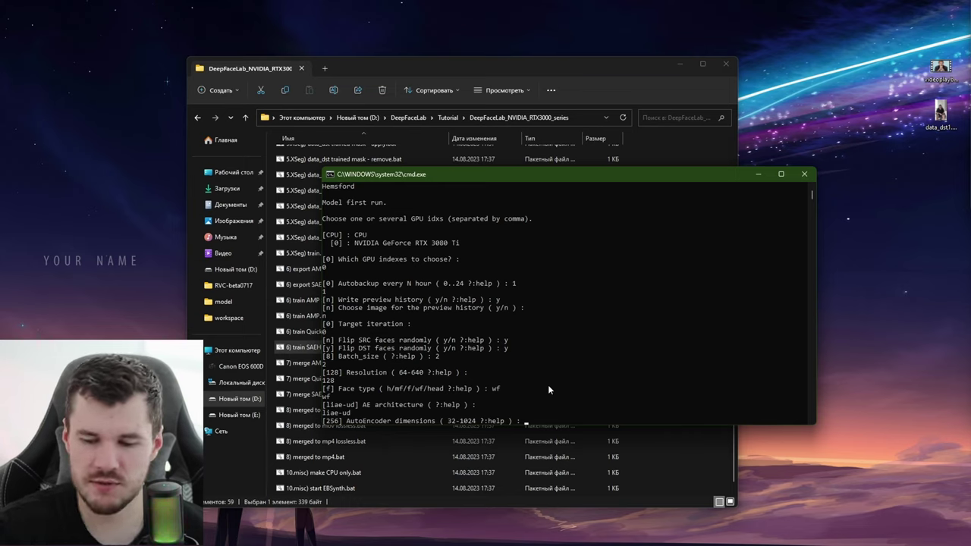
Keep the default dimensions: AutoEncoder 256, encoder 64, decoder 64 and decoder mask 22.
{"action": "key", "text": "Return"}
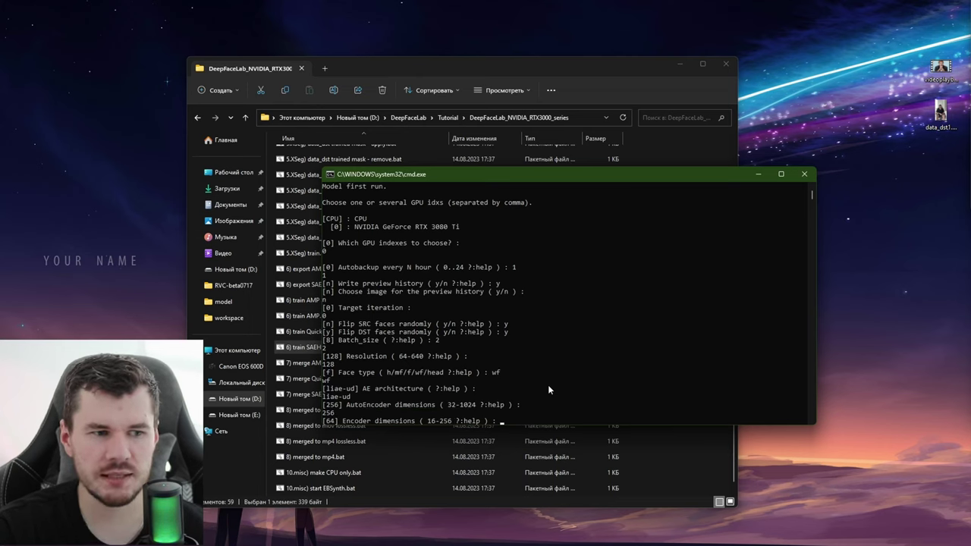
{"action": "key", "text": "Return"}
{"action": "key", "text": "Return"}
{"action": "key", "text": "Return"}
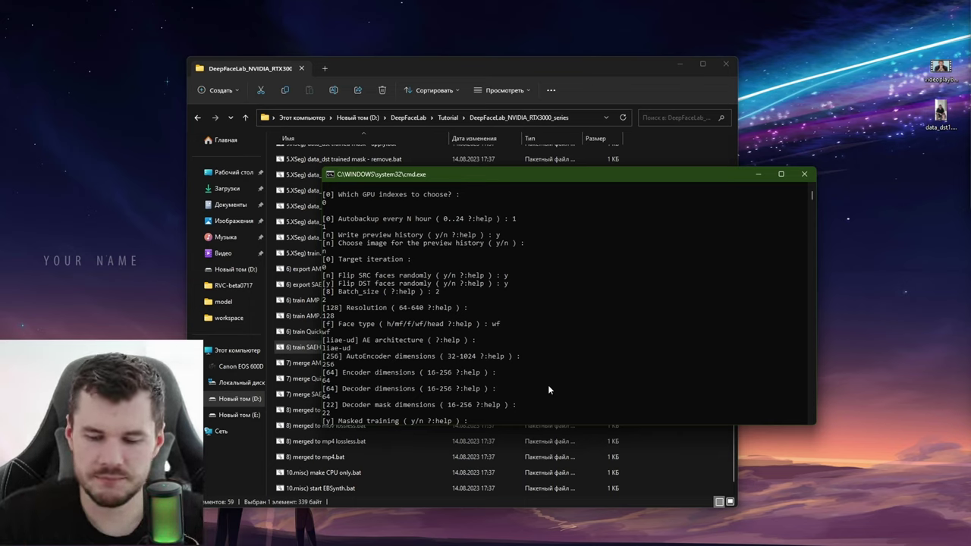
Keep masked training at the default y and enable eyes and mouth priority.
{"action": "key", "text": "Return"}
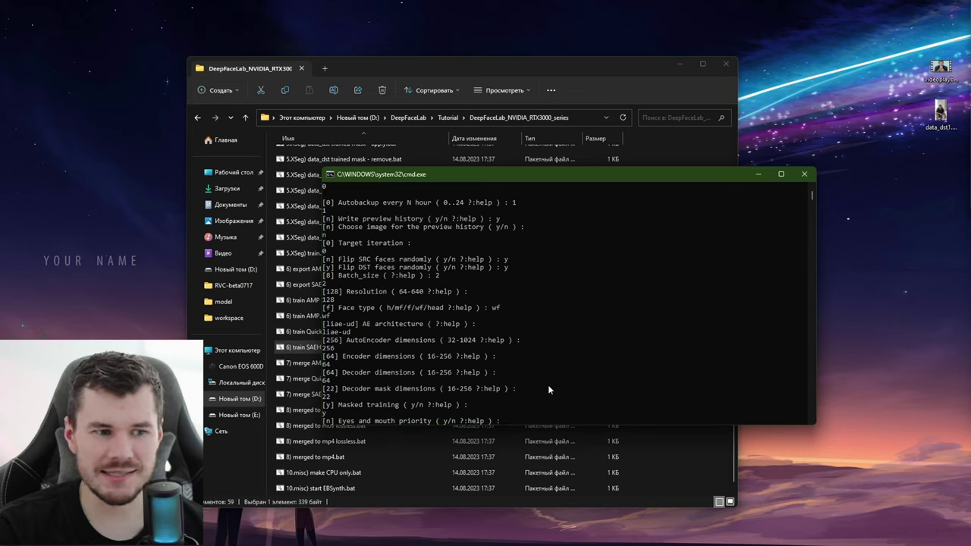
{"action": "type", "text": "н"}
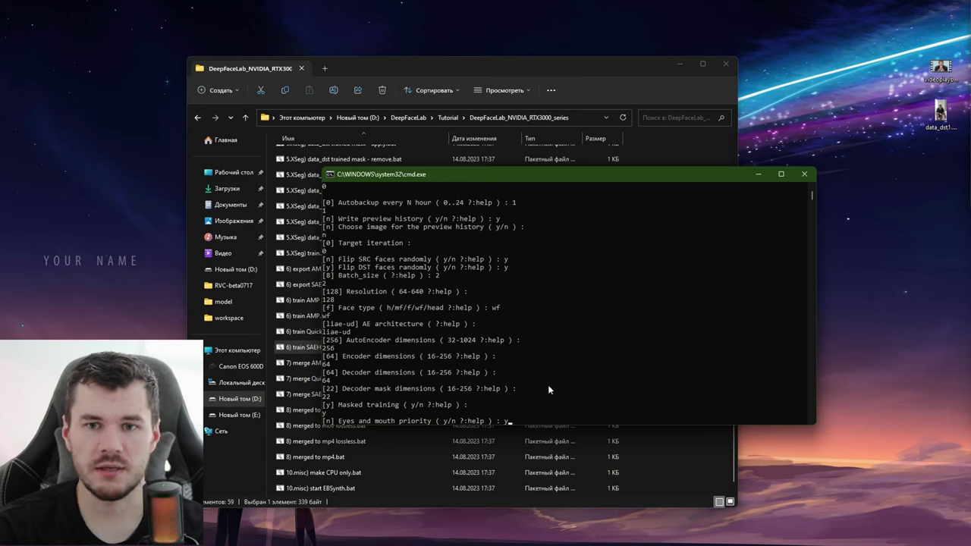
{"action": "key", "text": "Return"}
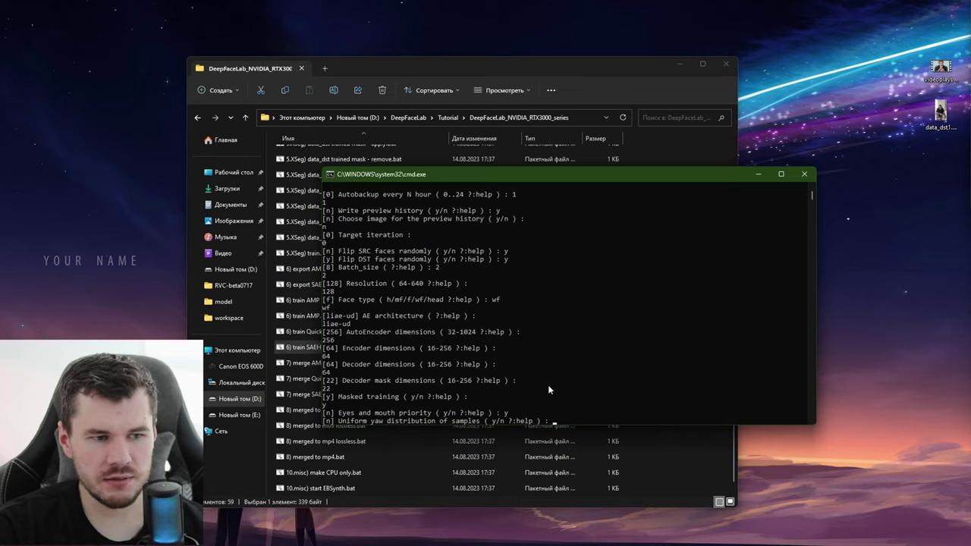
Answer :? for uniform yaw distribution of samples and enable blurring out the mask.
{"action": "type", "text": ":?"}
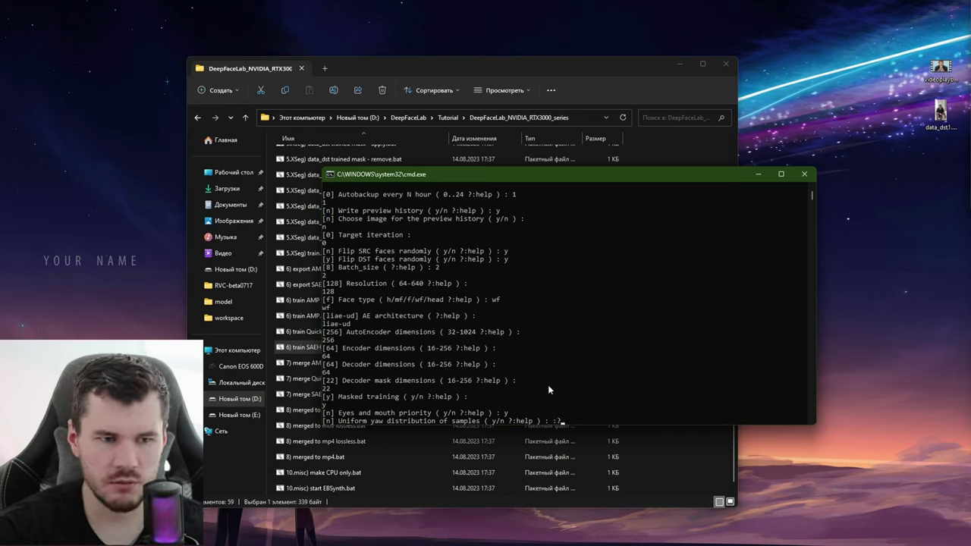
{"action": "key", "text": "Return"}
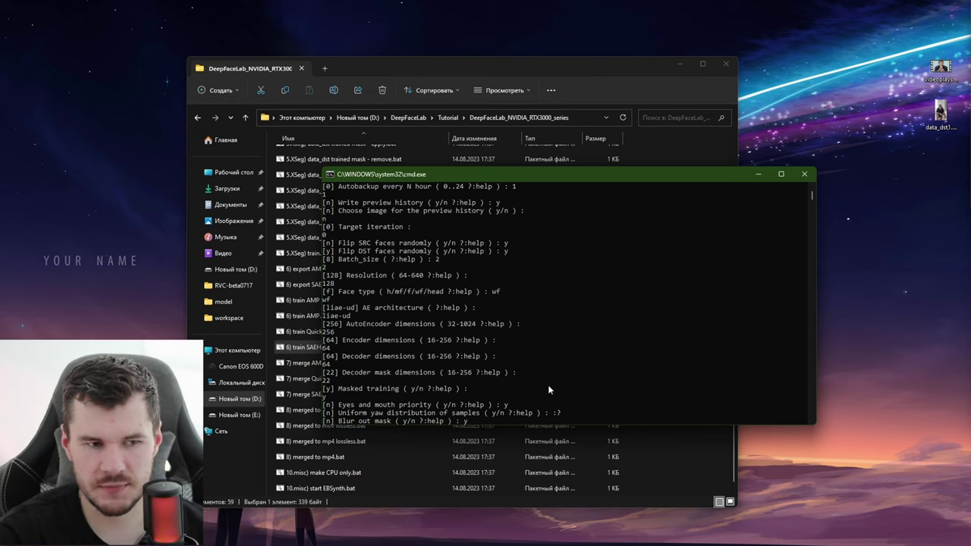
{"action": "type", "text": "y"}
{"action": "key", "text": "Return"}
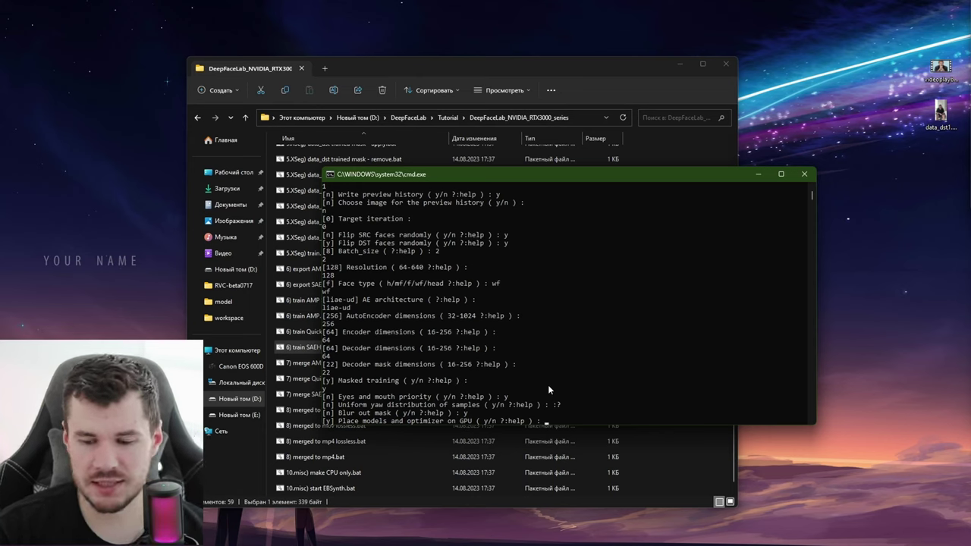
Keep GPU placement and the AdaBelief optimizer enabled, and set learning rate dropout to n after consulting its help text.
{"action": "key", "text": "Return"}
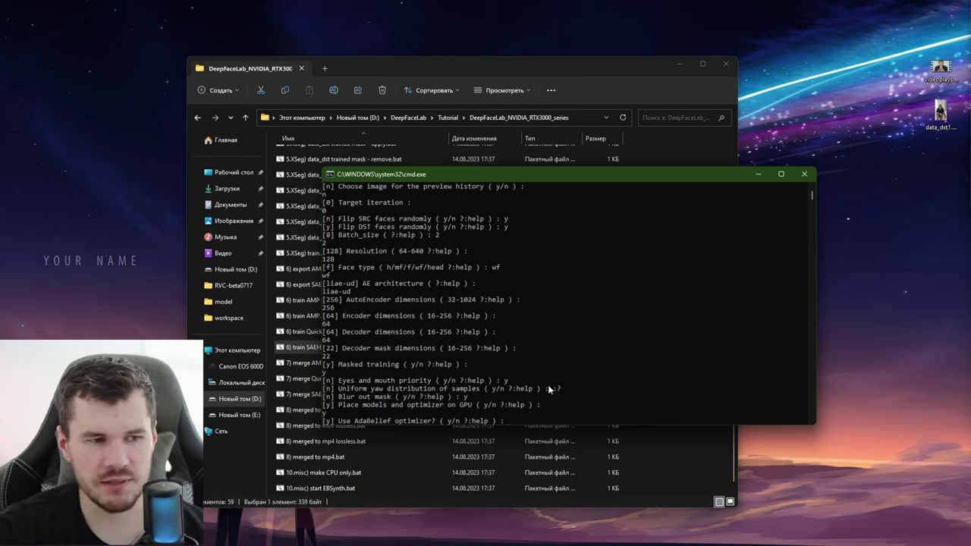
{"action": "key", "text": "Return"}
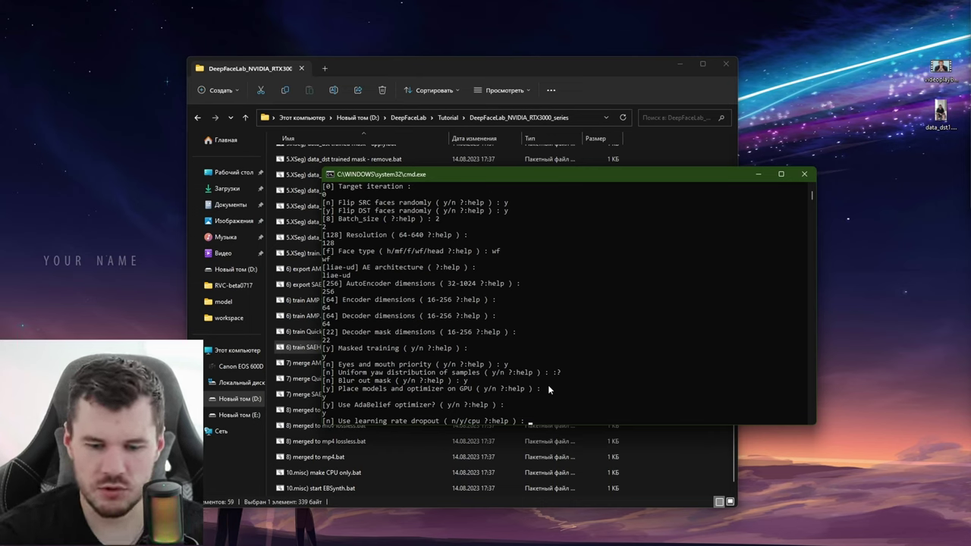
{"action": "type", "text": "?"}
{"action": "key", "text": "Return"}
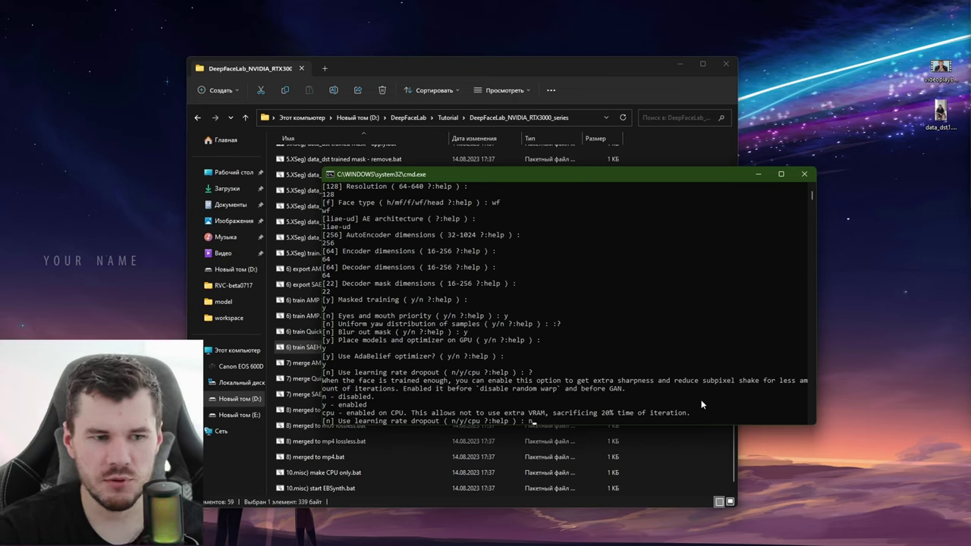
{"action": "key", "text": "Return"}
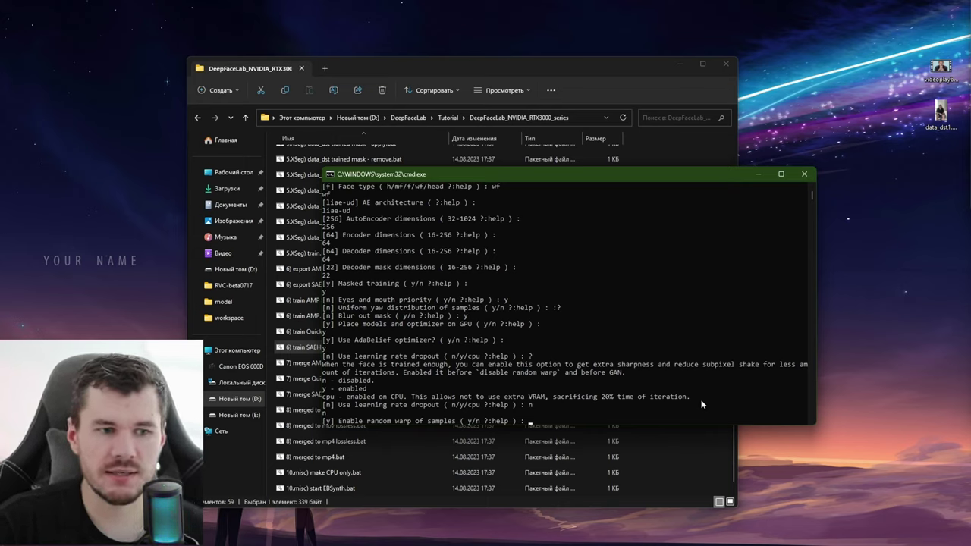
Keep random warp enabled and leave random hue/saturation/light, GAN power, face style power and background style power at 0.0.
{"action": "key", "text": "Return"}
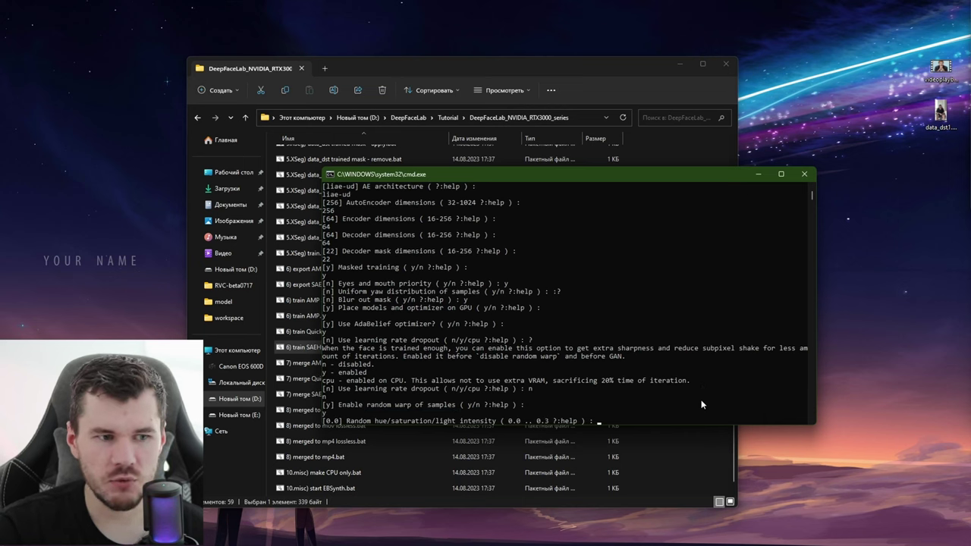
{"action": "key", "text": "Return"}
{"action": "key", "text": "Return"}
{"action": "key", "text": "Return"}
{"action": "key", "text": "Return"}
Keep color transfer at none and leave gradient clipping and pretraining mode at n to start the SAEHD training.
{"action": "key", "text": "Return"}
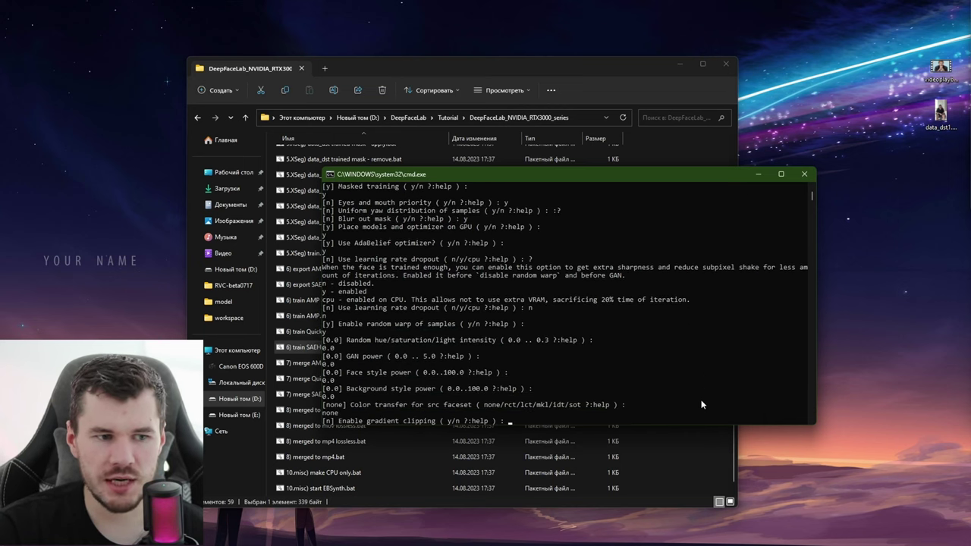
{"action": "key", "text": "Return"}
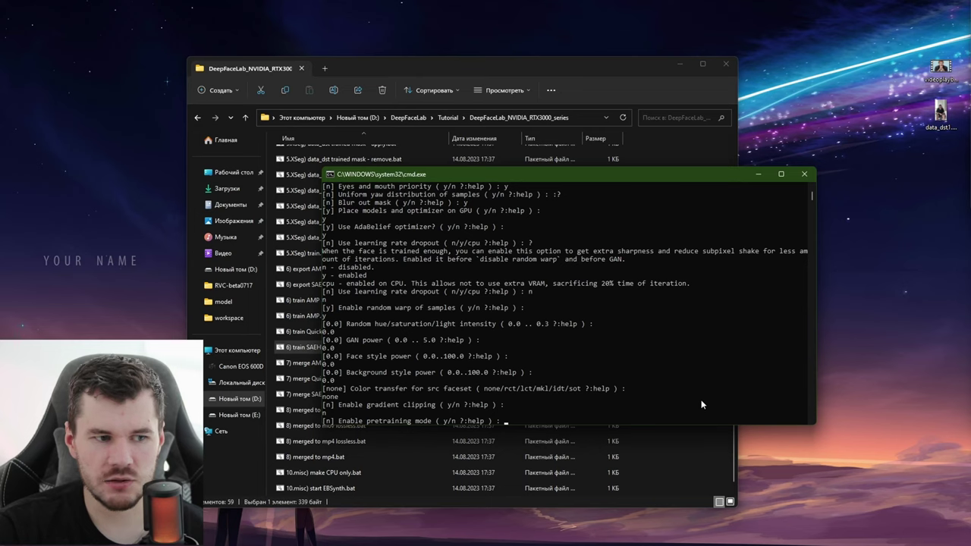
{"action": "key", "text": "Return"}
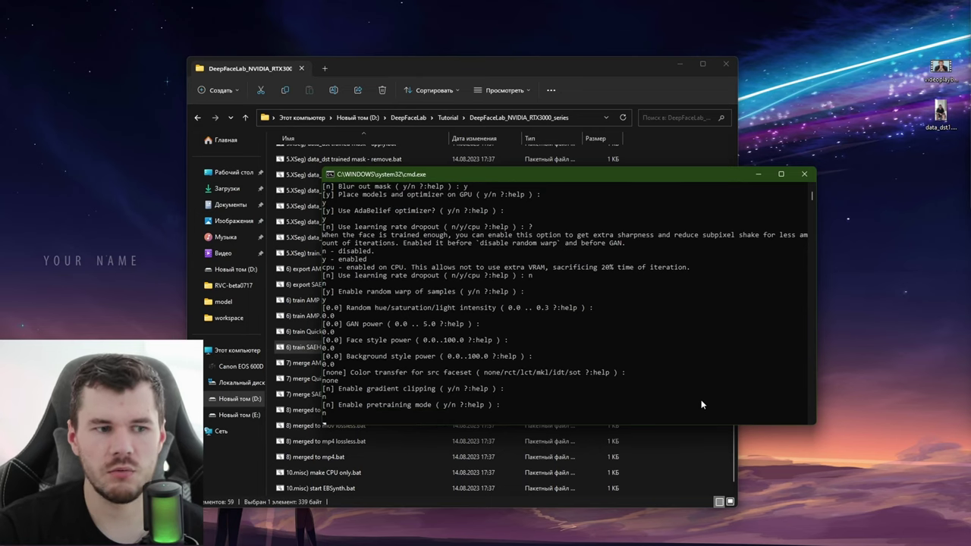
Minimize the file explorer window and arrange the console and training preview windows so the training log can be read.
{"action": "left_click", "coordinate": [682, 64]}
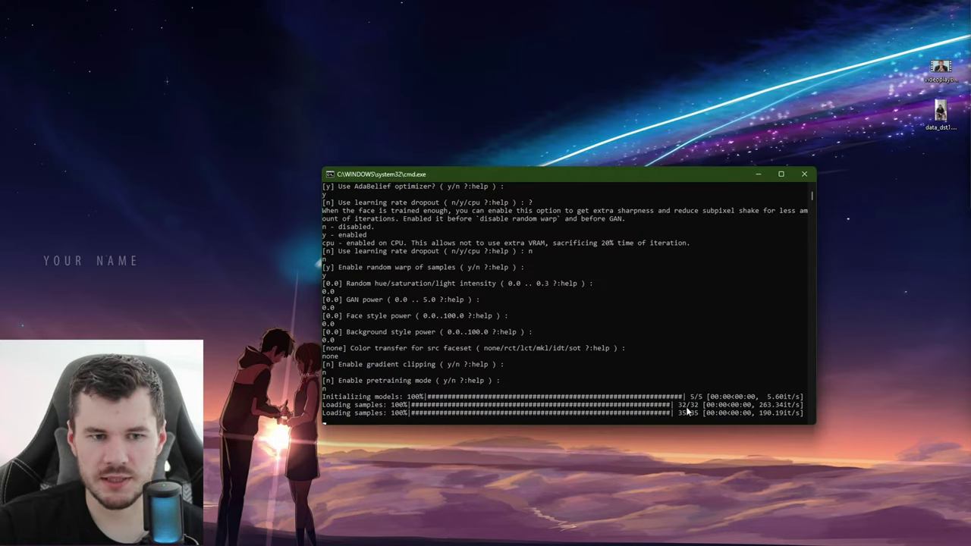
{"action": "left_click_drag", "start_coordinate": [578, 173], "coordinate": [576, 119]}
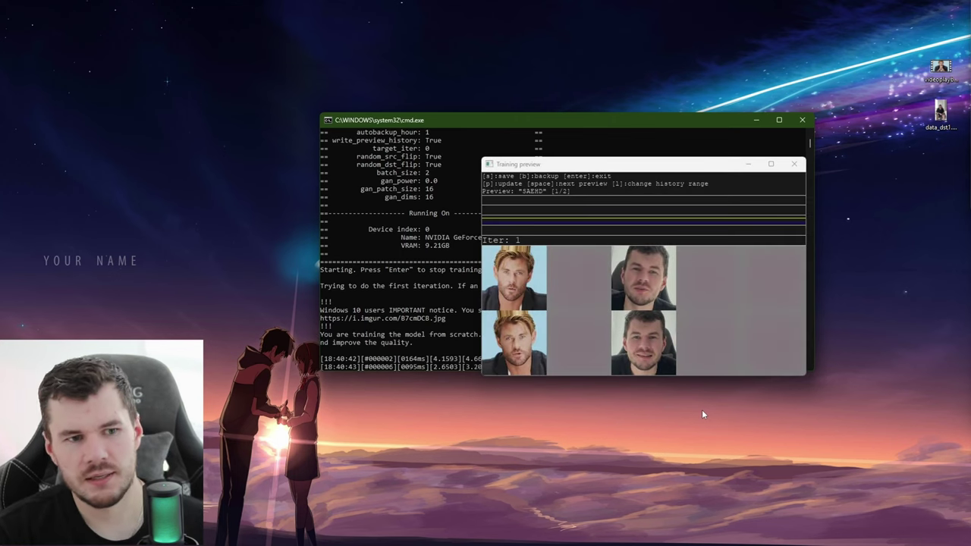
{"action": "left_click_drag", "start_coordinate": [625, 166], "coordinate": [653, 204]}
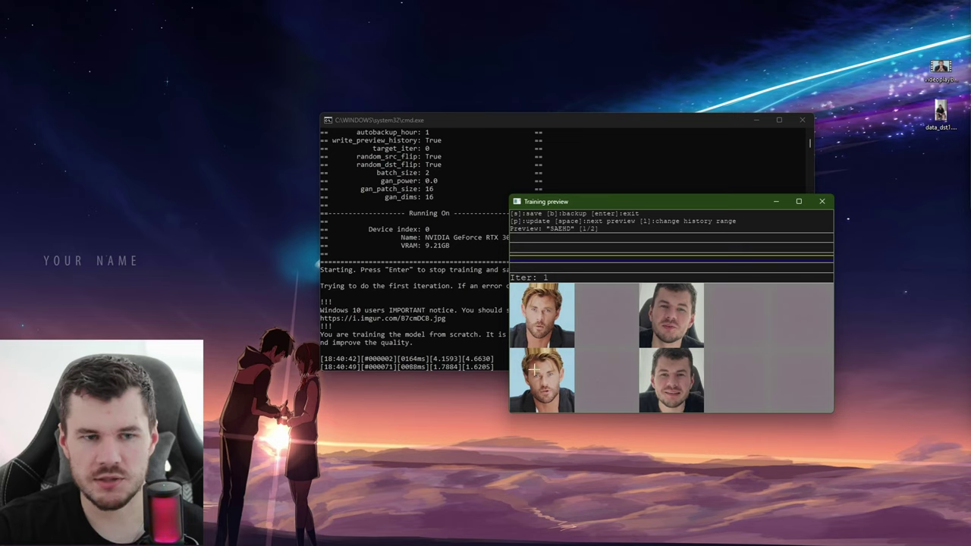
{"action": "left_click_drag", "start_coordinate": [678, 211], "coordinate": [686, 224]}
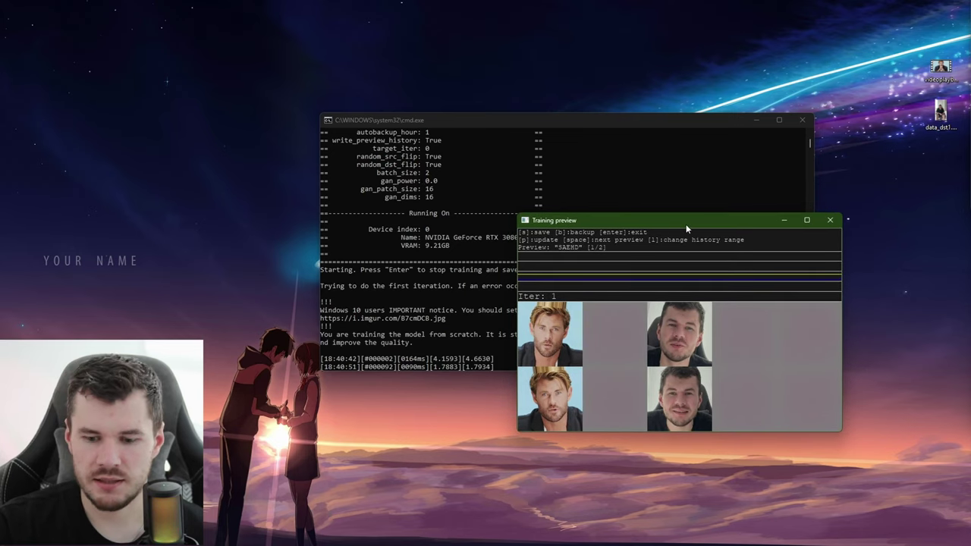
Refresh the SAEHD training preview repeatedly to examine the loss graph and how the predicted faces develop.
{"action": "key", "text": "p"}
{"action": "key", "text": "p"}
{"action": "key", "text": "p"}
{"action": "key", "text": "p"}
{"action": "key", "text": "p"}
{"action": "key", "text": "p"}
{"action": "key", "text": "p"}
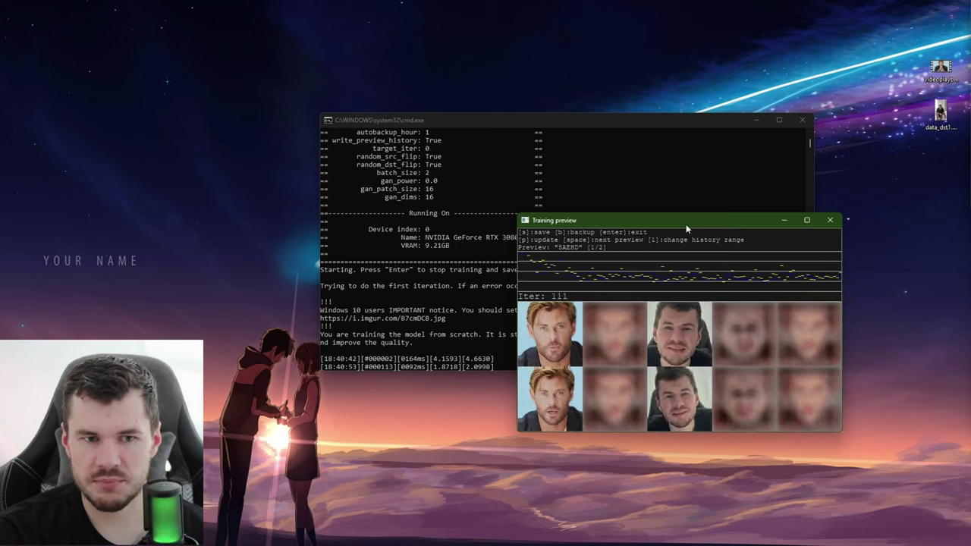
{"action": "key", "text": "p"}
{"action": "key", "text": "p"}
{"action": "key", "text": "p"}
{"action": "key", "text": "p"}
{"action": "key", "text": "p"}
{"action": "key", "text": "p"}
{"action": "key", "text": "p"}
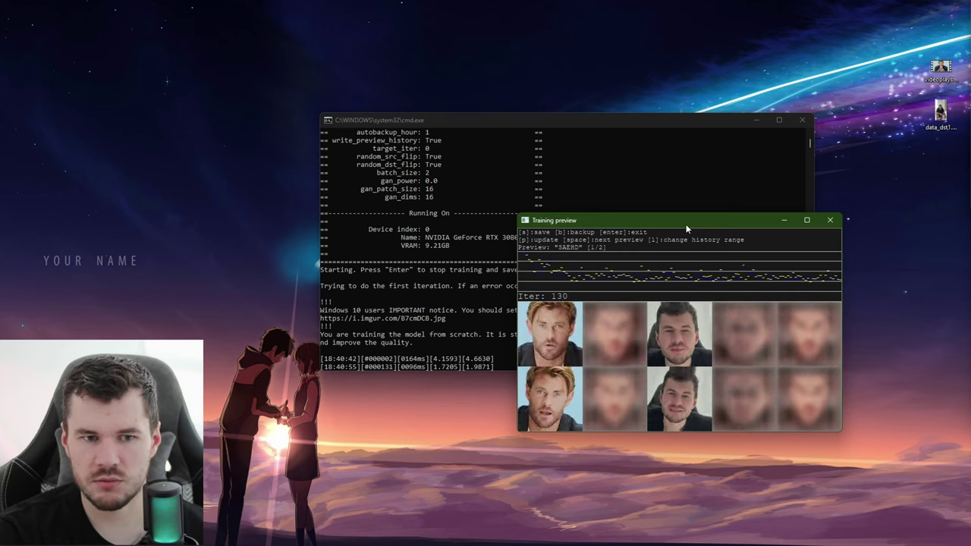
{"action": "key", "text": "p"}
{"action": "key", "text": "p"}
{"action": "key", "text": "p"}
{"action": "key", "text": "p"}
{"action": "key", "text": "p"}
{"action": "key", "text": "p"}
{"action": "key", "text": "p"}
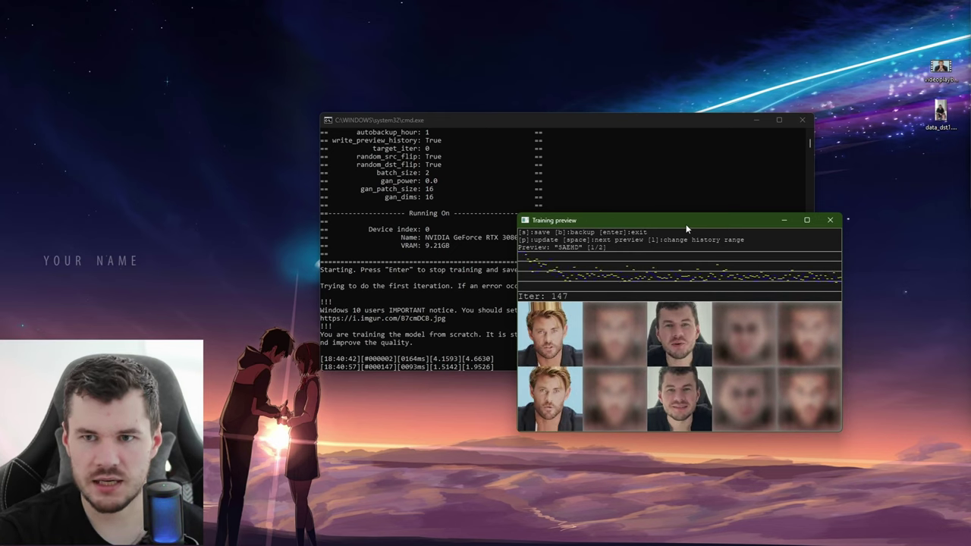
{"action": "key", "text": "p"}
{"action": "key", "text": "p"}
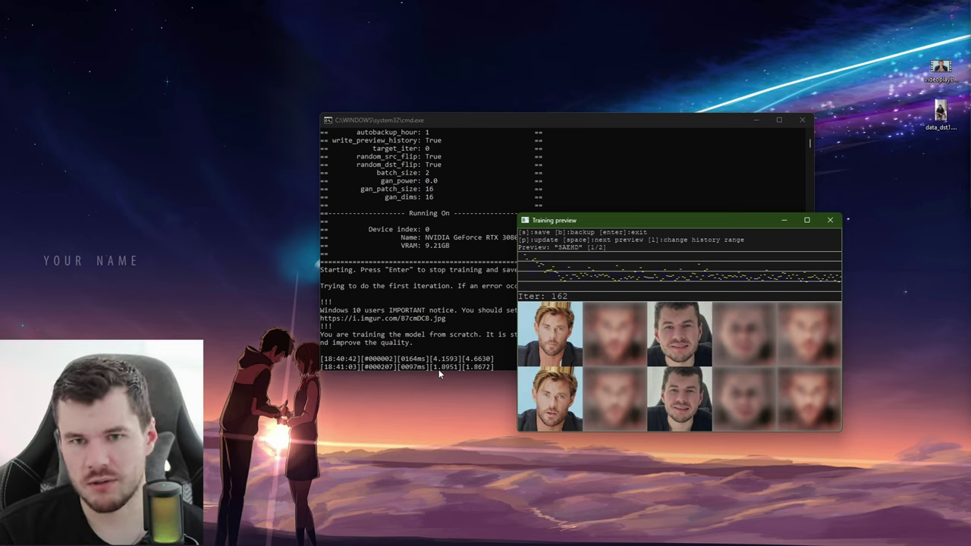
{"action": "key", "text": "p"}
{"action": "key", "text": "p"}
{"action": "key", "text": "p"}
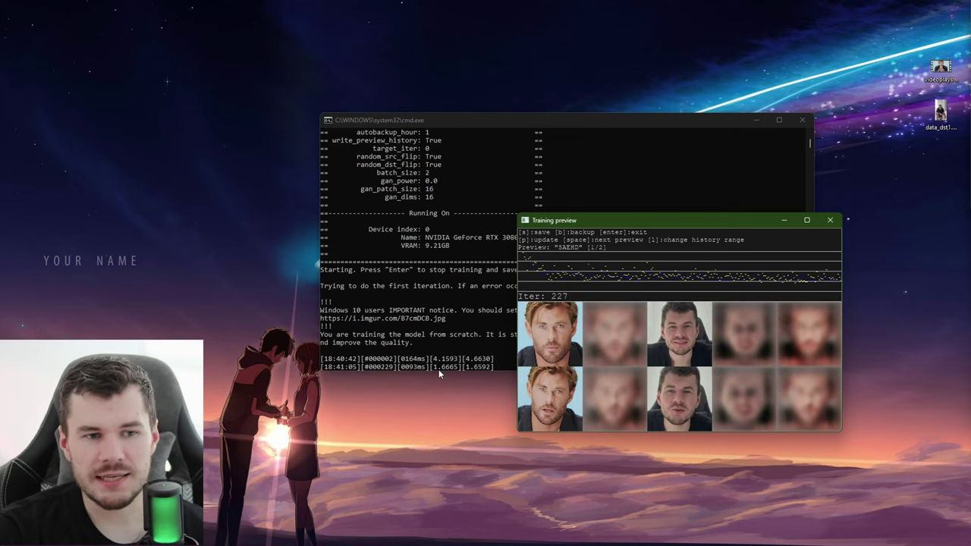
{"action": "key", "text": "p"}
{"action": "key", "text": "p"}
{"action": "key", "text": "p"}
{"action": "key", "text": "p"}
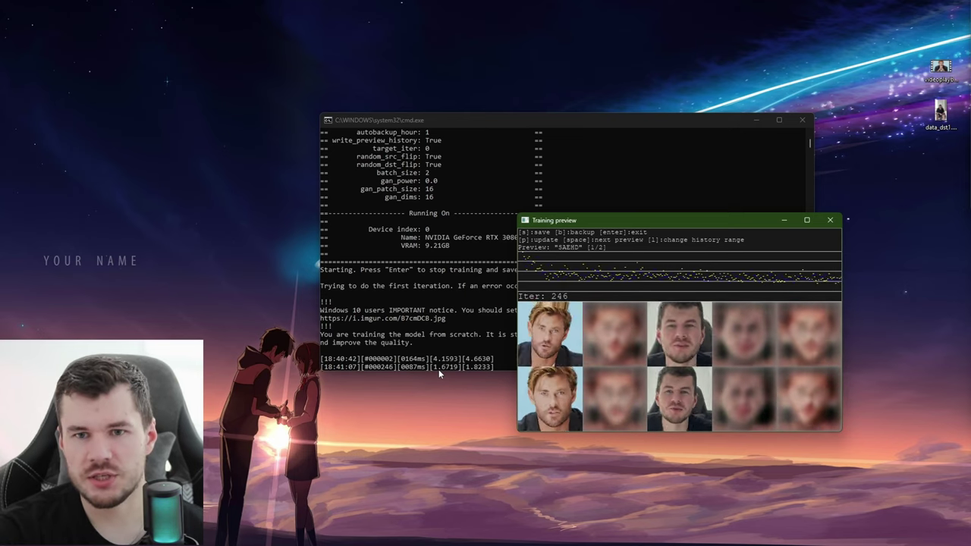
{"action": "key", "text": "p"}
{"action": "key", "text": "p"}
{"action": "key", "text": "p"}
{"action": "key", "text": "p"}
{"action": "key", "text": "p"}
{"action": "key", "text": "p"}
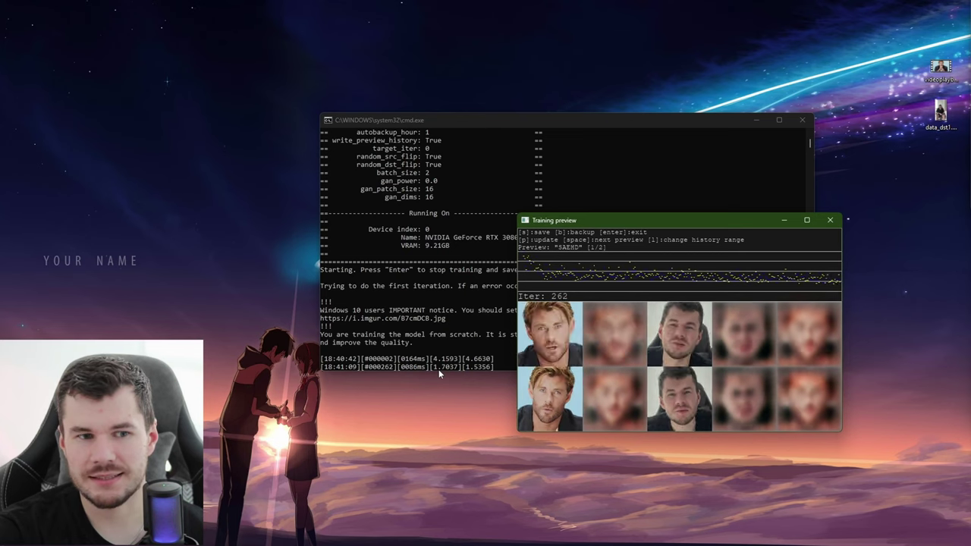
{"action": "key", "text": "p"}
{"action": "key", "text": "p"}
{"action": "key", "text": "p"}
{"action": "key", "text": "p"}
{"action": "key", "text": "p"}
{"action": "key", "text": "p"}
{"action": "key", "text": "p"}
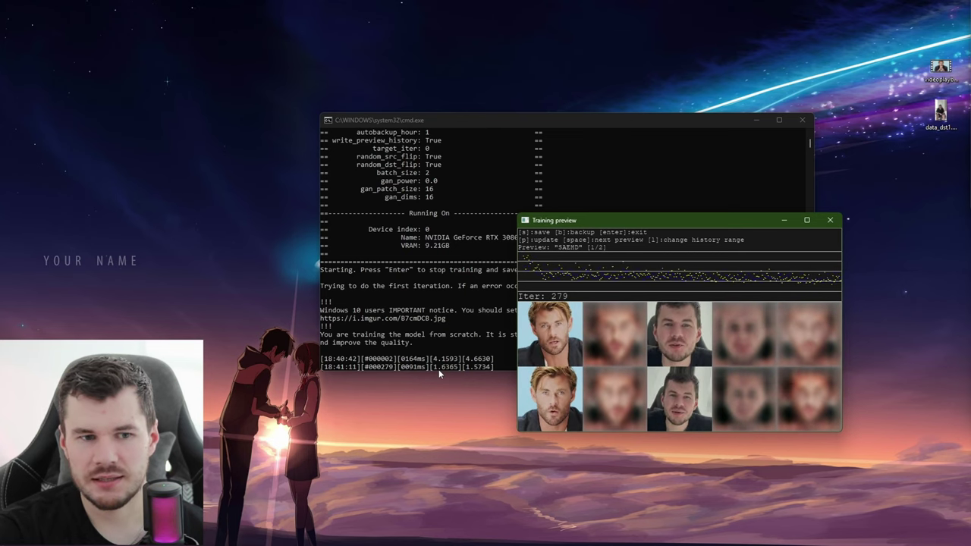
{"action": "key", "text": "p"}
{"action": "key", "text": "p"}
{"action": "key", "text": "p"}
{"action": "key", "text": "p"}
{"action": "key", "text": "p"}
{"action": "key", "text": "p"}
{"action": "key", "text": "p"}
{"action": "key", "text": "p"}
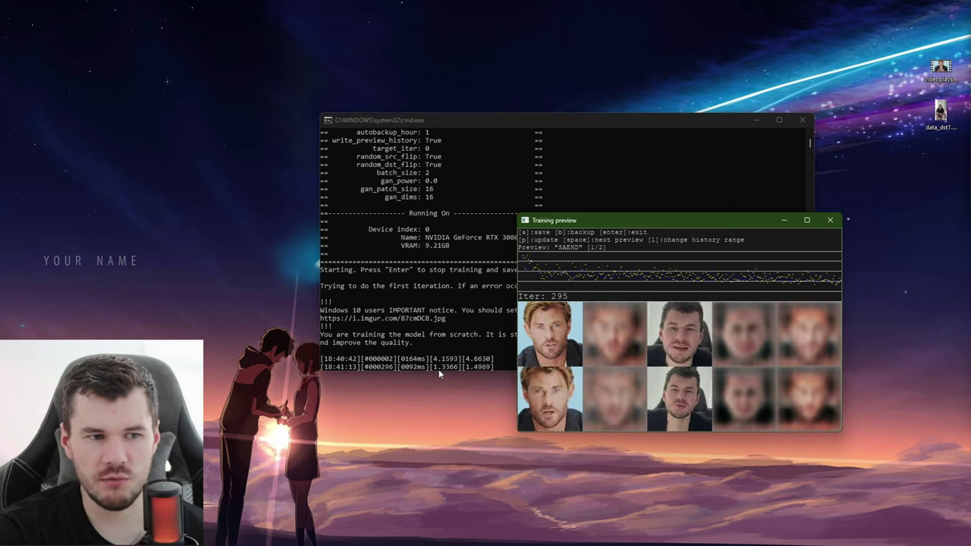
{"action": "key", "text": "p"}
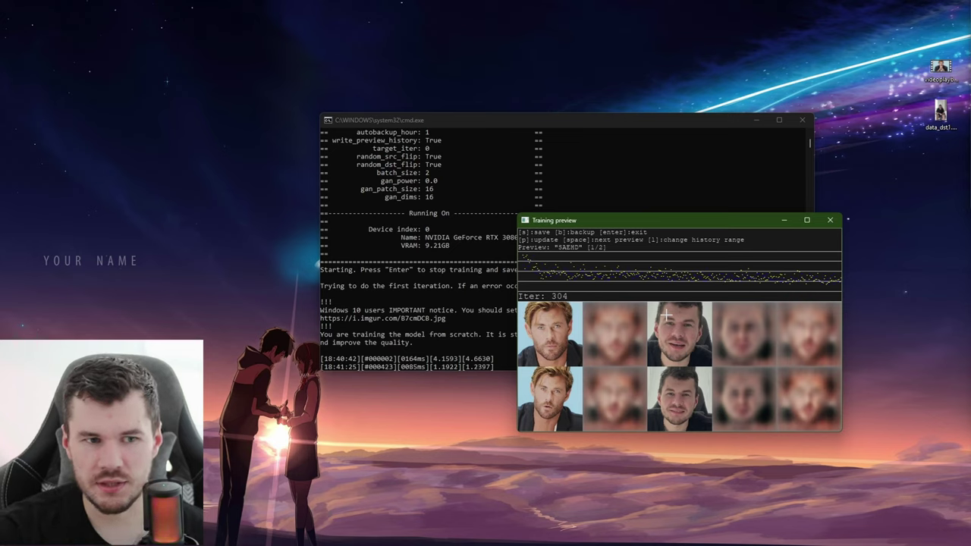
Switch the training preview between the SAEHD and SAEHD masked views to compare the predicted faces.
{"action": "key", "text": "space"}
{"action": "key", "text": "space"}
{"action": "key", "text": "space"}
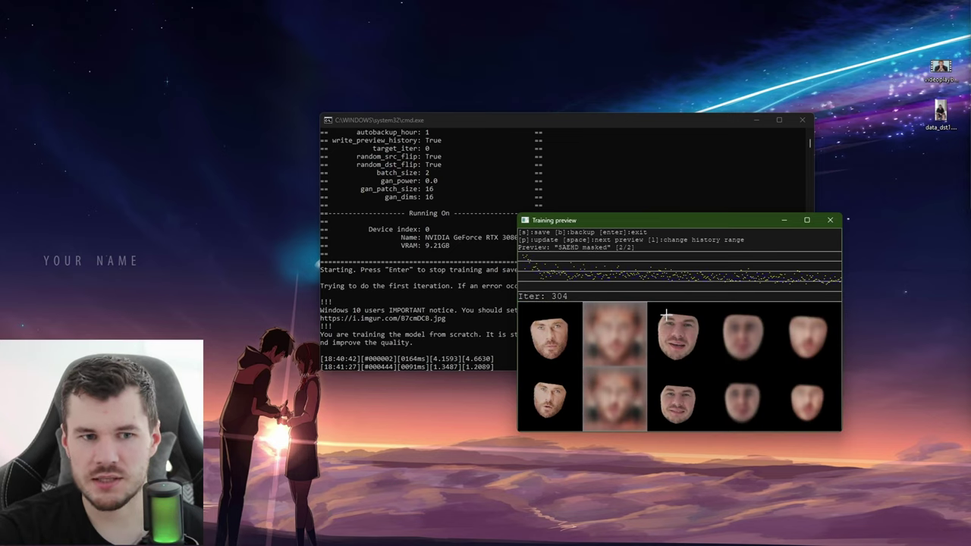
{"action": "key", "text": "space"}
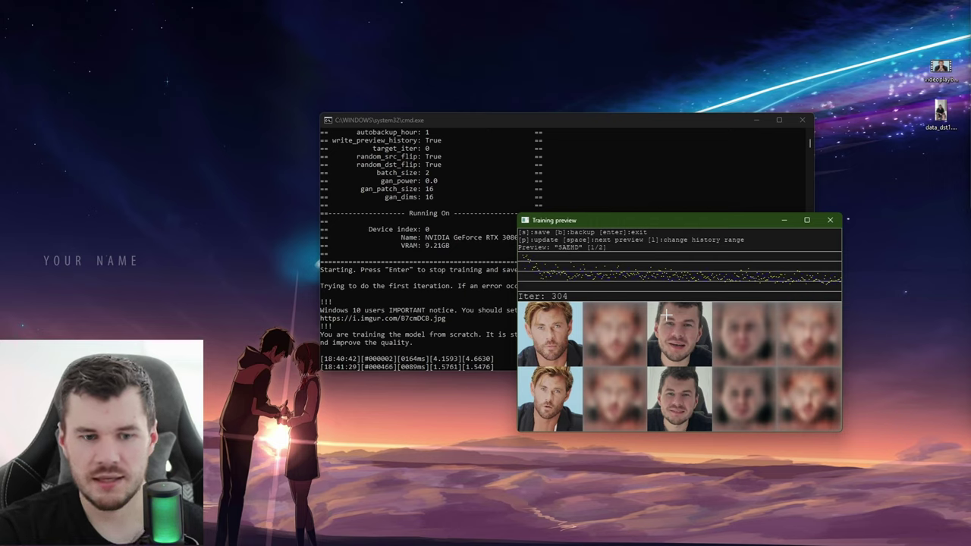
Save the SAEHD model during training and refresh the preview to examine the updated faces and loss graph.
{"action": "key", "text": "s"}
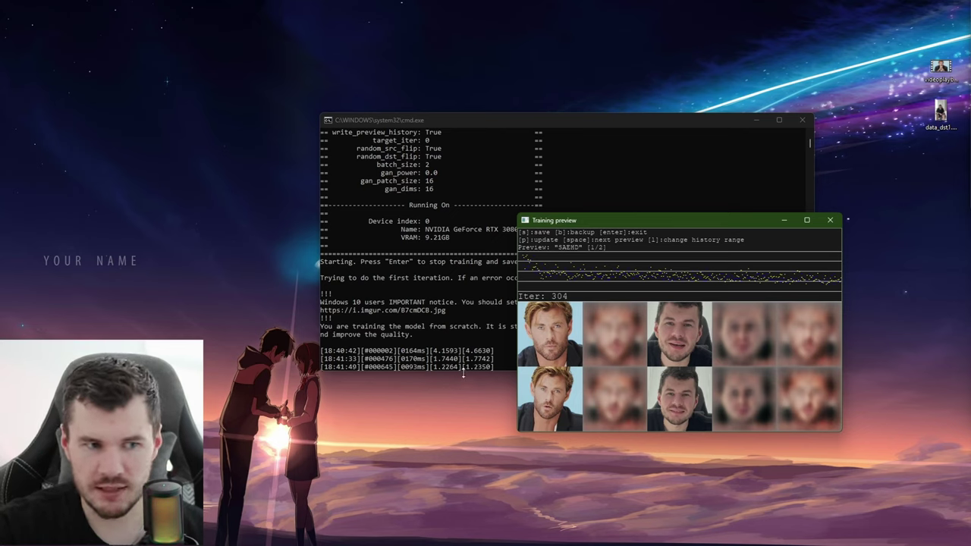
{"action": "key", "text": "s"}
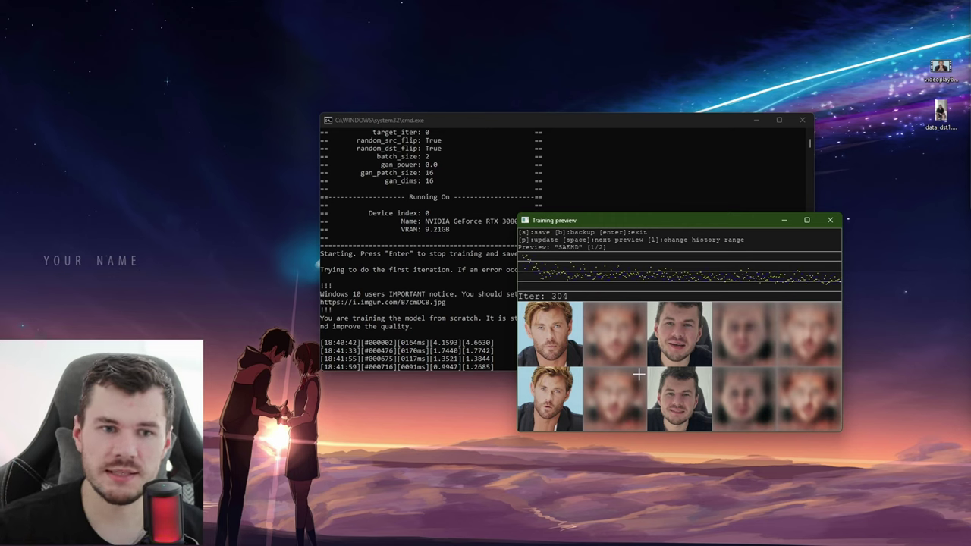
{"action": "key", "text": "p"}
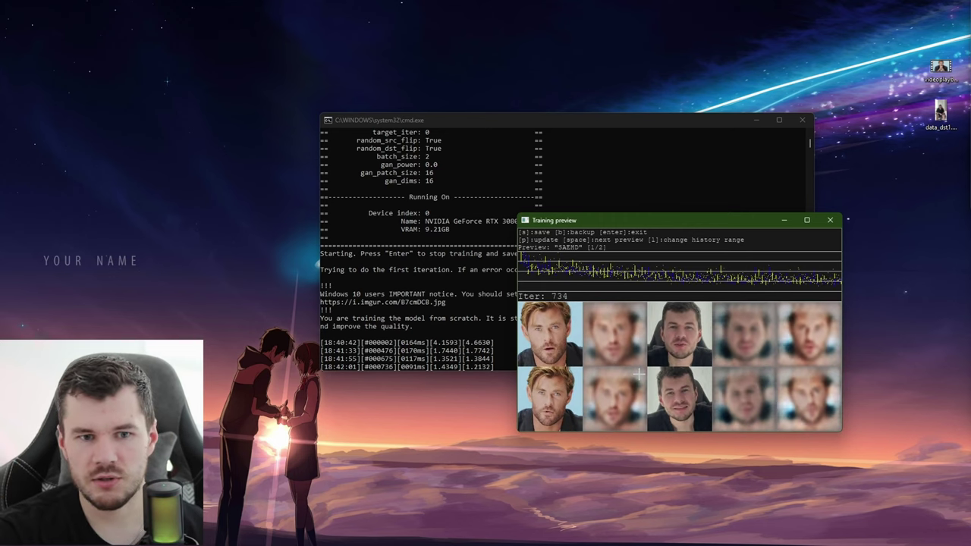
{"action": "key", "text": "p"}
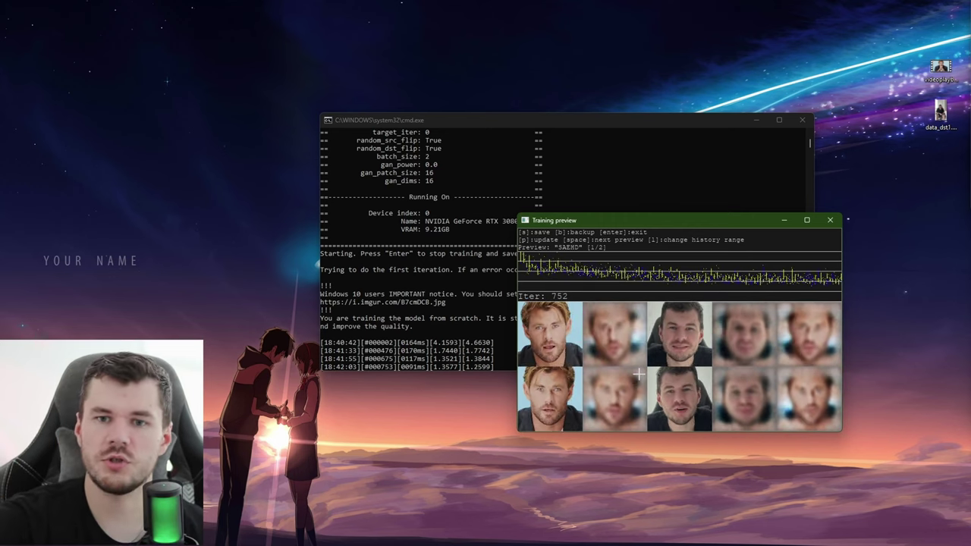
{"action": "key", "text": "p"}
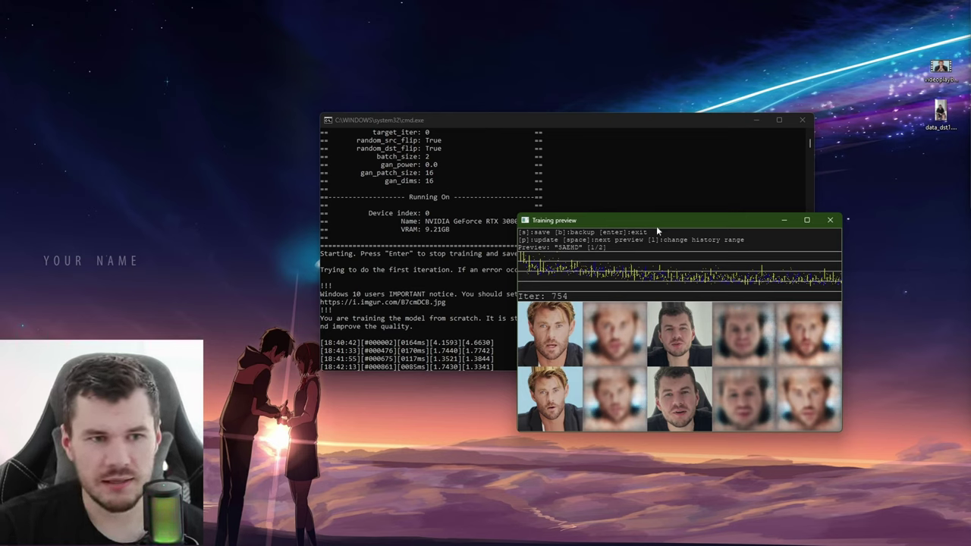
Save the model, stop the SAEHD training and close the console window.
{"action": "key", "text": "s"}
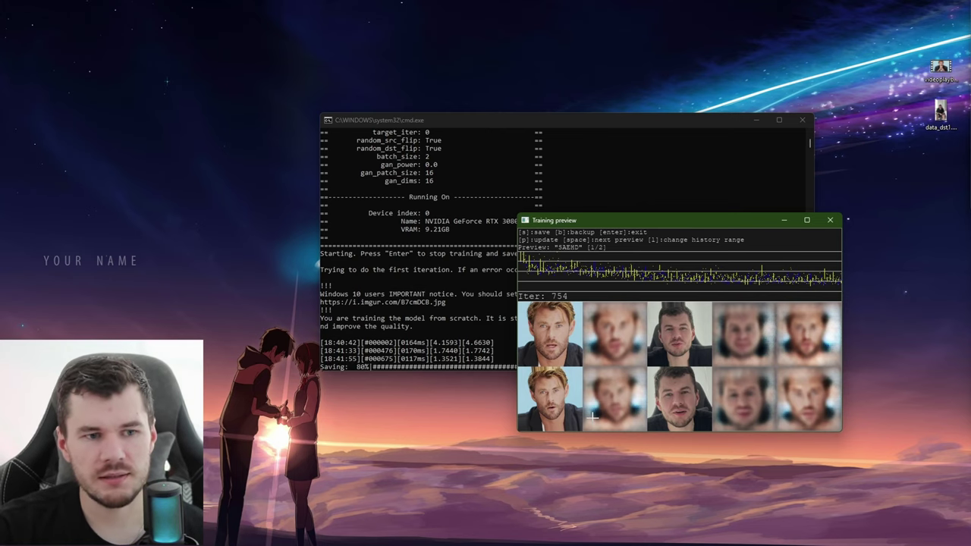
{"action": "key", "text": "Return"}
{"action": "left_click", "coordinate": [394, 343]}
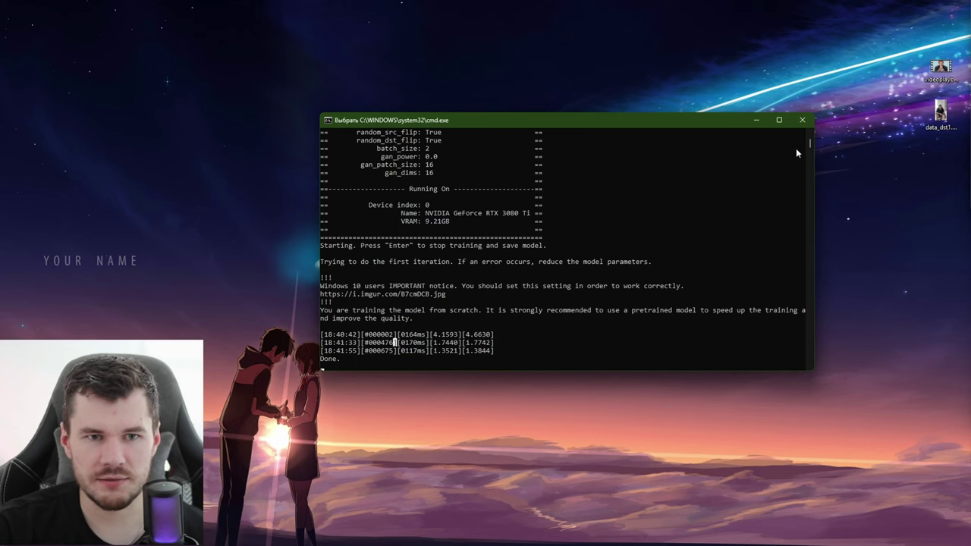
{"action": "left_click", "coordinate": [803, 121]}
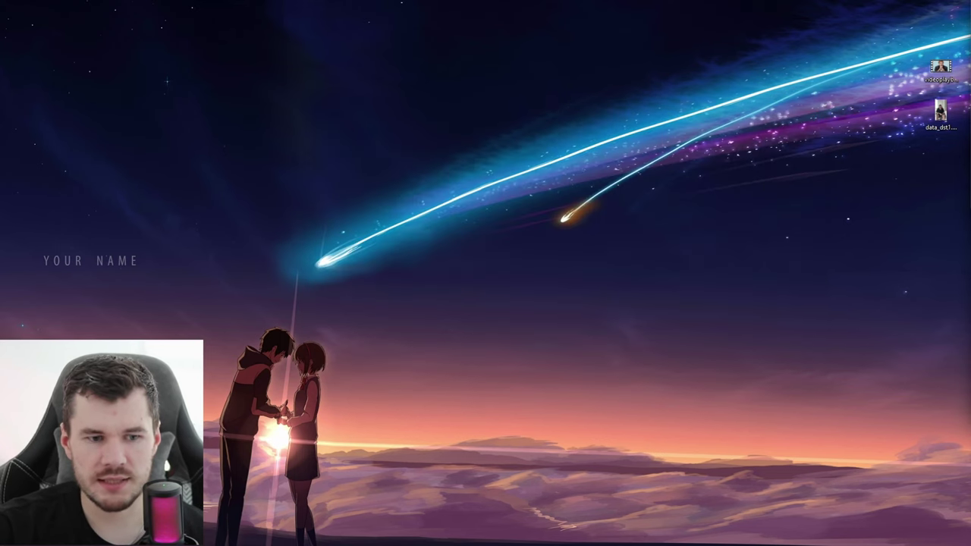
Run 6) train SAEHD.bat again, load the saved Hemsford model on GPU 0 and choose to override its settings.
{"action": "left_click", "coordinate": [564, 535]}
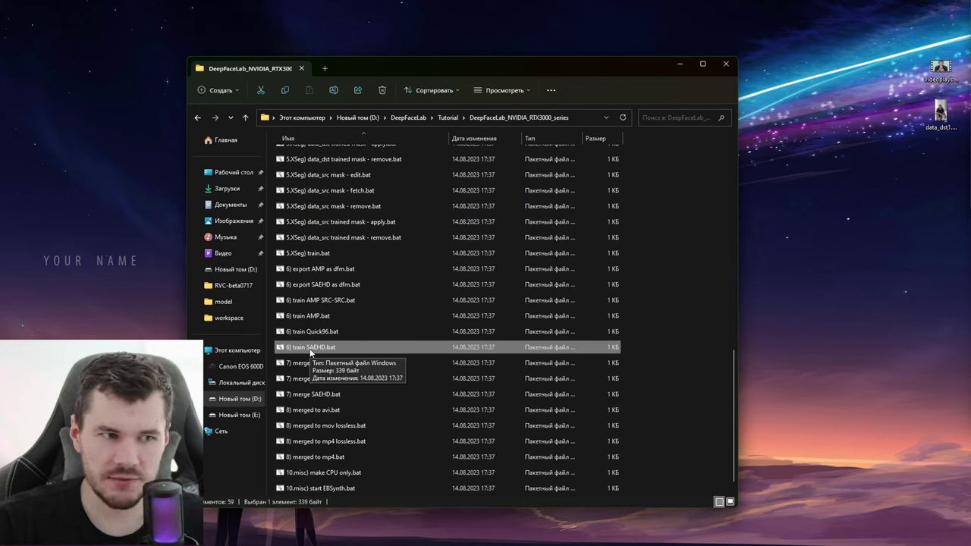
{"action": "double_click", "coordinate": [310, 349]}
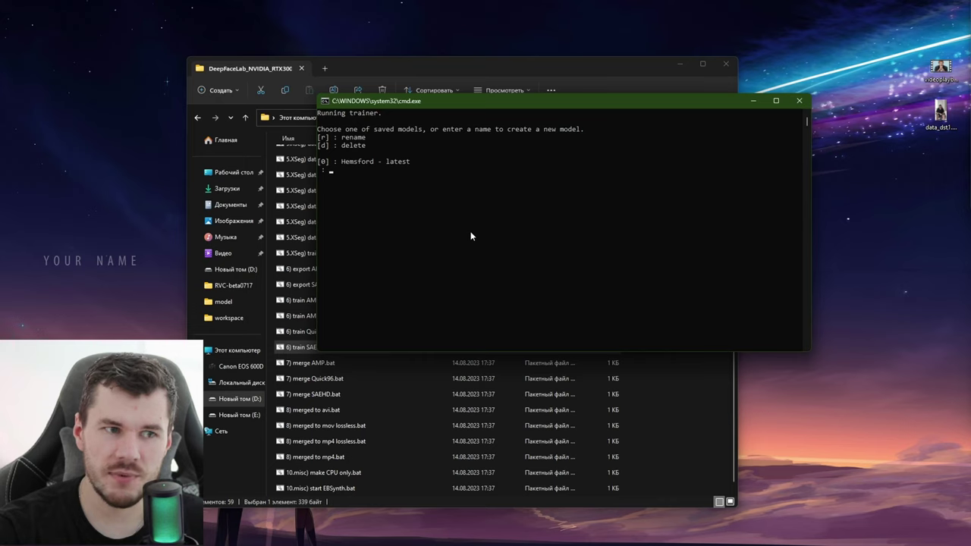
{"action": "key", "text": "Return"}
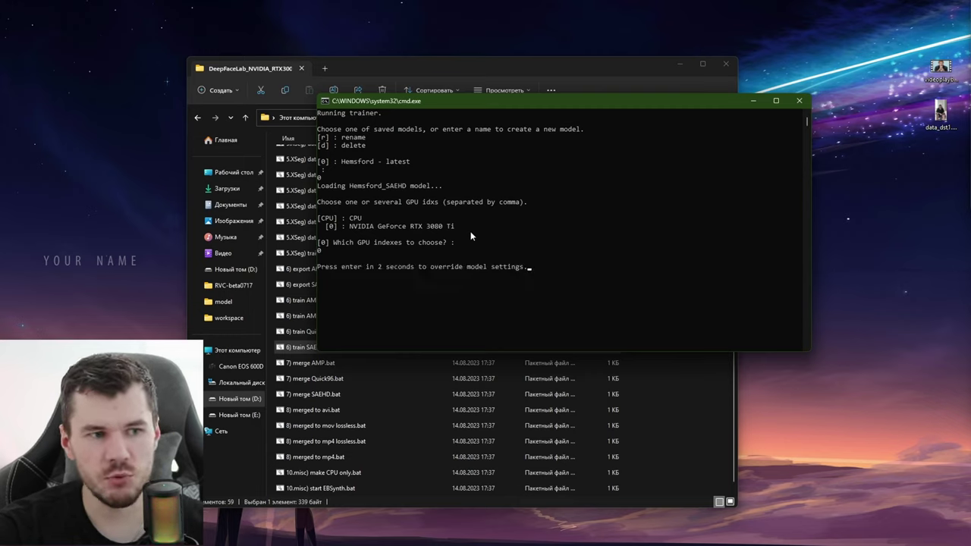
{"action": "key", "text": "Return"}
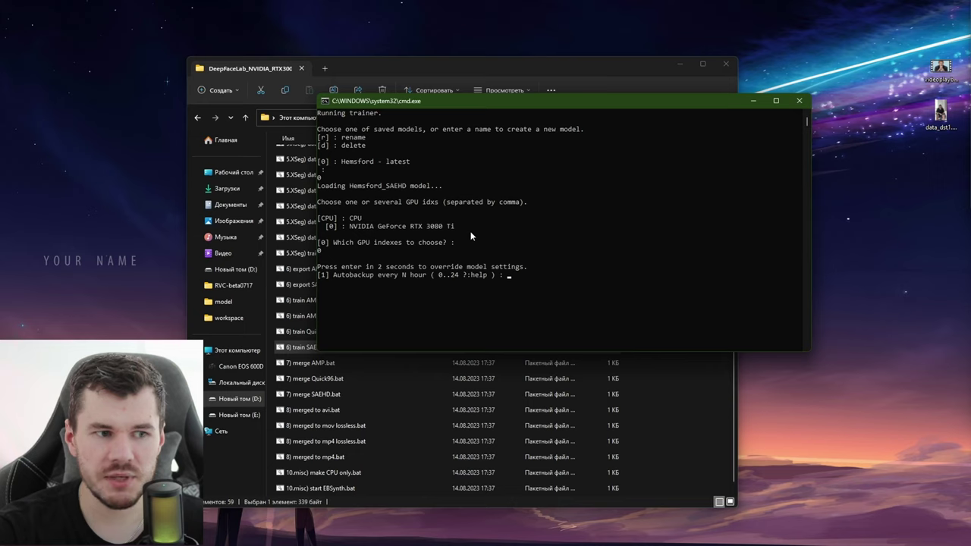
Keep autobackup at 1 hour, preview history at y, preview image choice at n and target iteration at 0.
{"action": "key", "text": "Return"}
{"action": "key", "text": "Return"}
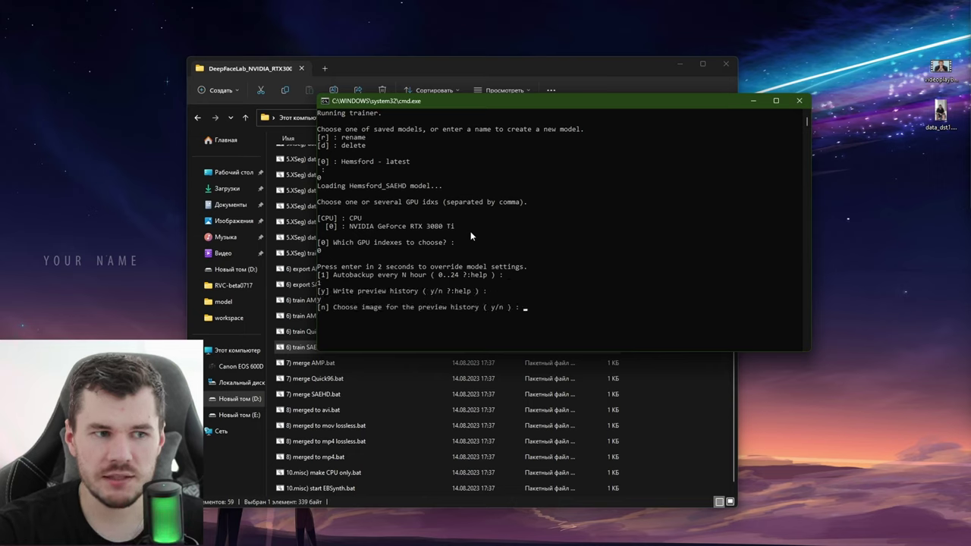
{"action": "key", "text": "Return"}
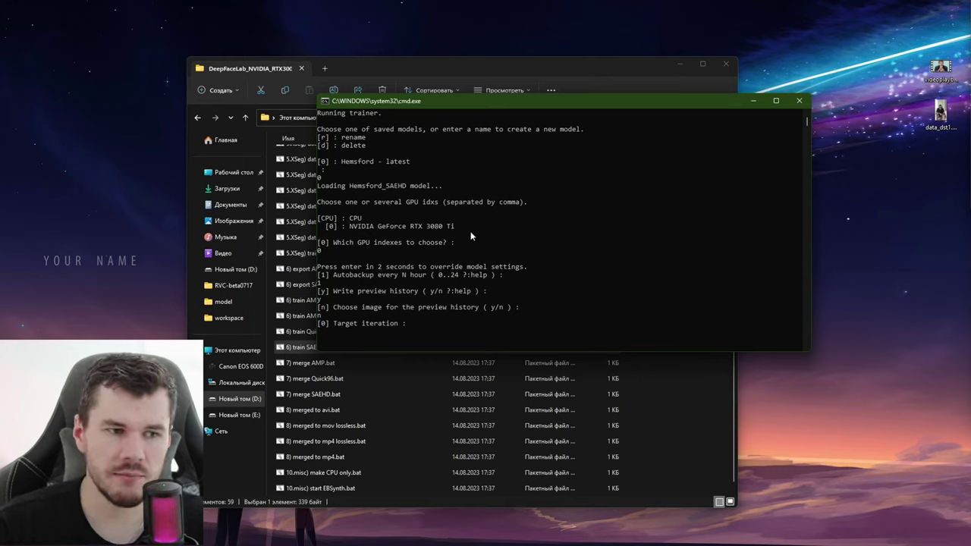
{"action": "key", "text": "Return"}
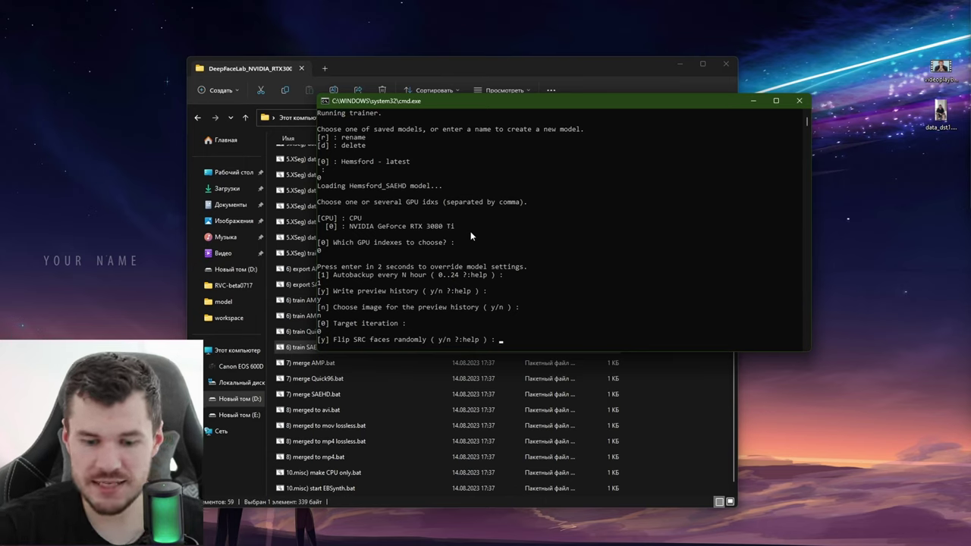
Disable random flipping of the SRC and DST faces and set the batch size to 4.
{"action": "type", "text": "n"}
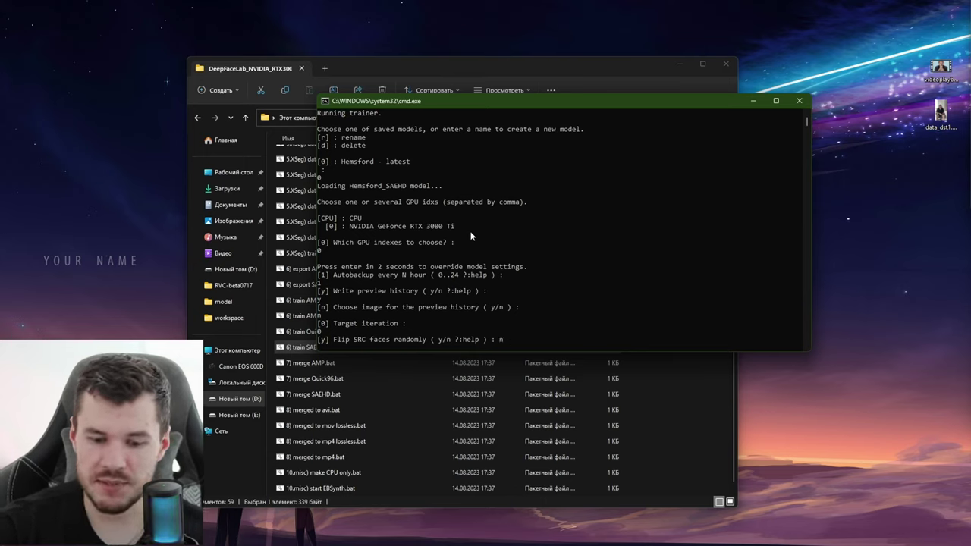
{"action": "key", "text": "Return"}
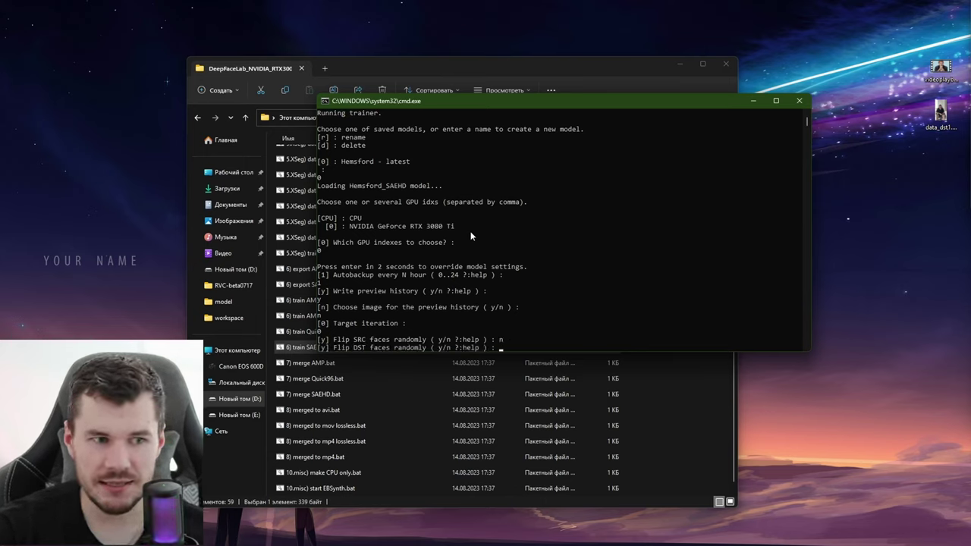
{"action": "type", "text": "n"}
{"action": "key", "text": "Return"}
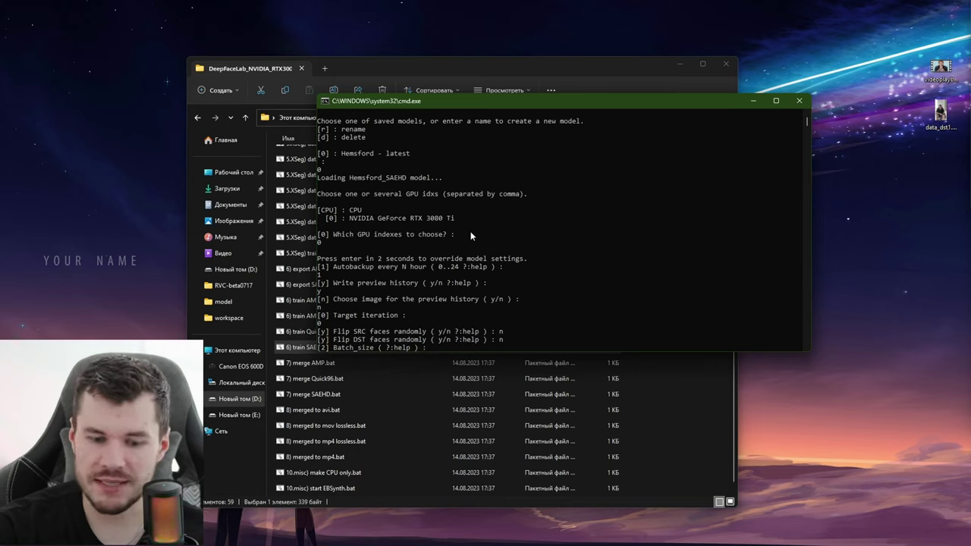
{"action": "type", "text": "4"}
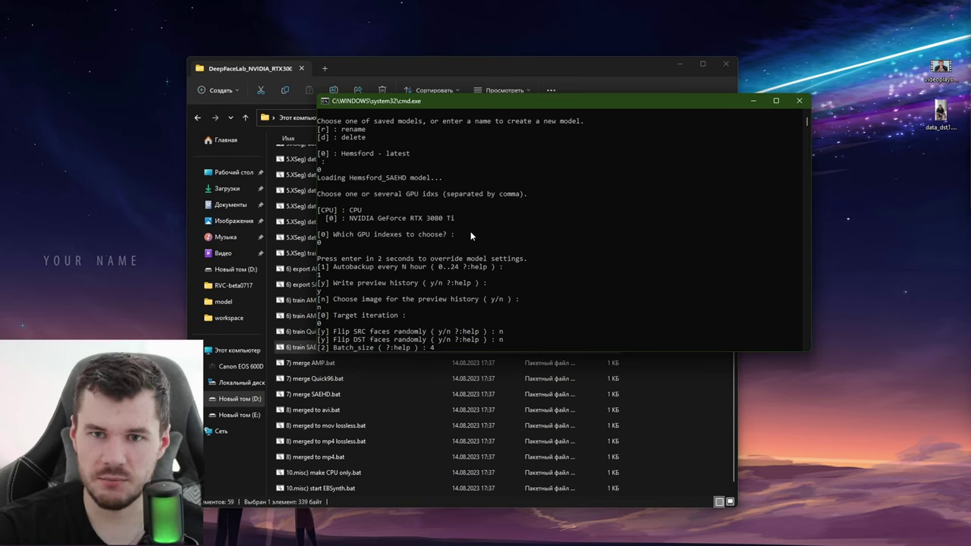
{"action": "key", "text": "Return"}
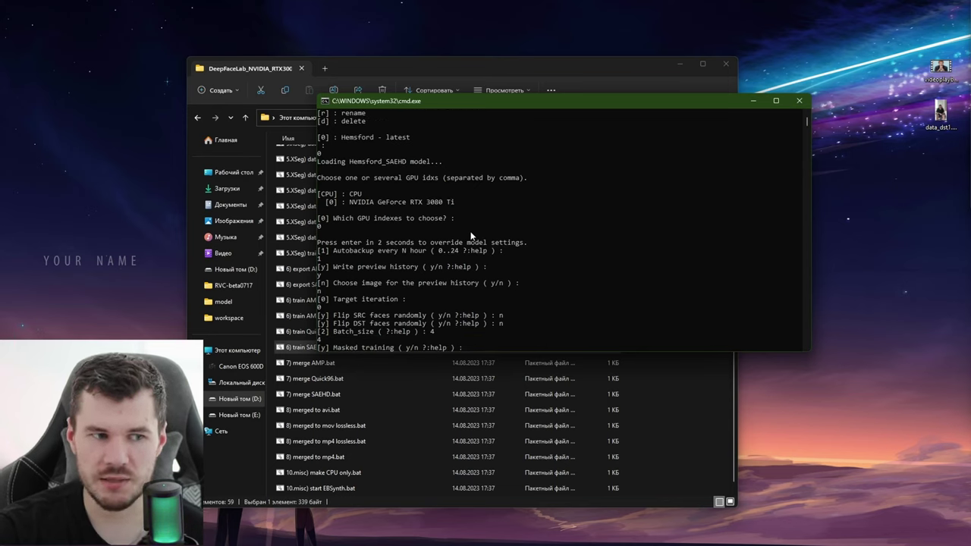
Keep masked training and eyes and mouth priority at y, then read the uniform yaw distribution help and answer n.
{"action": "key", "text": "Return"}
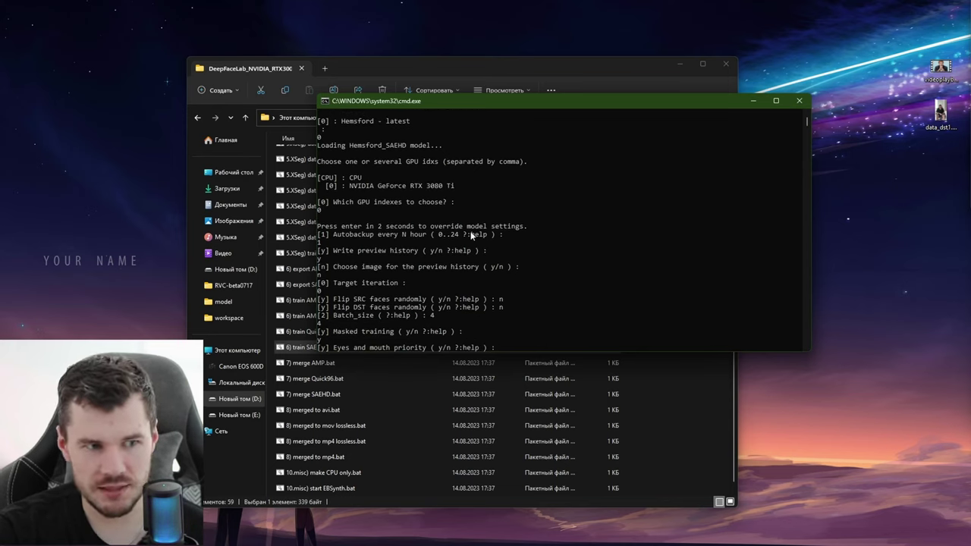
{"action": "key", "text": "Return"}
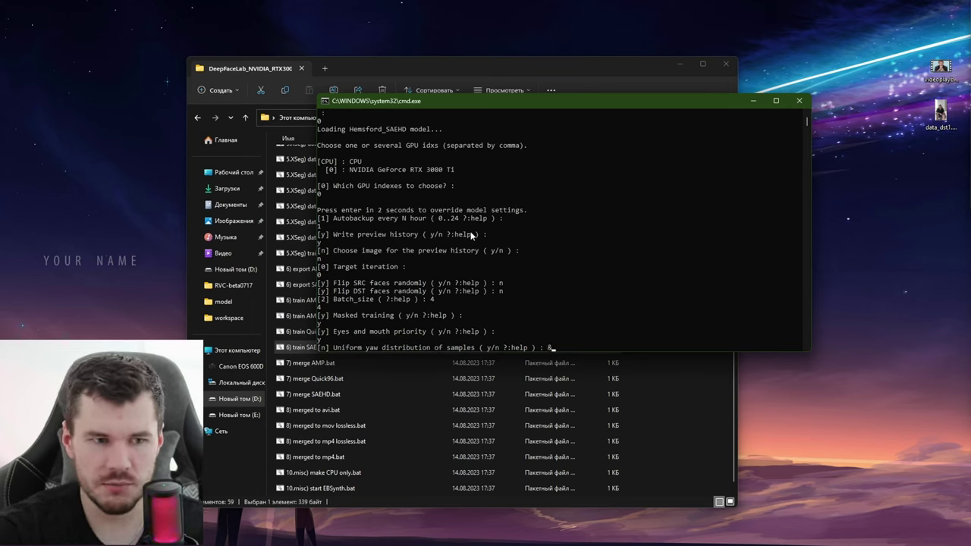
{"action": "type", "text": "?"}
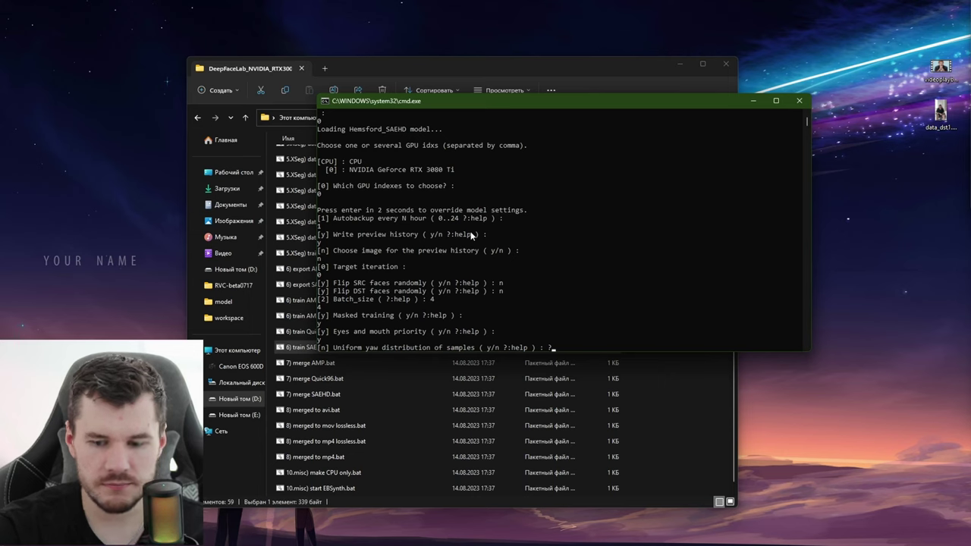
{"action": "key", "text": "Return"}
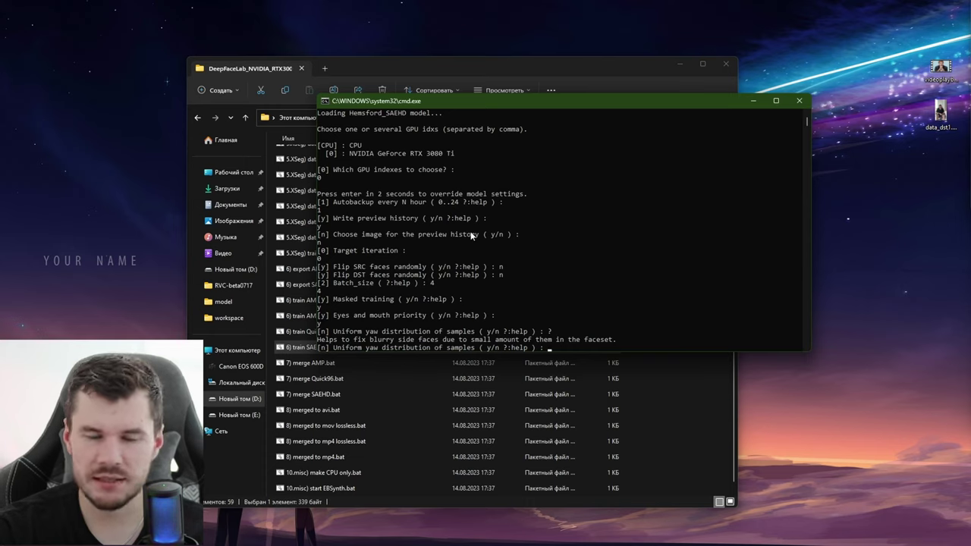
{"action": "type", "text": "n"}
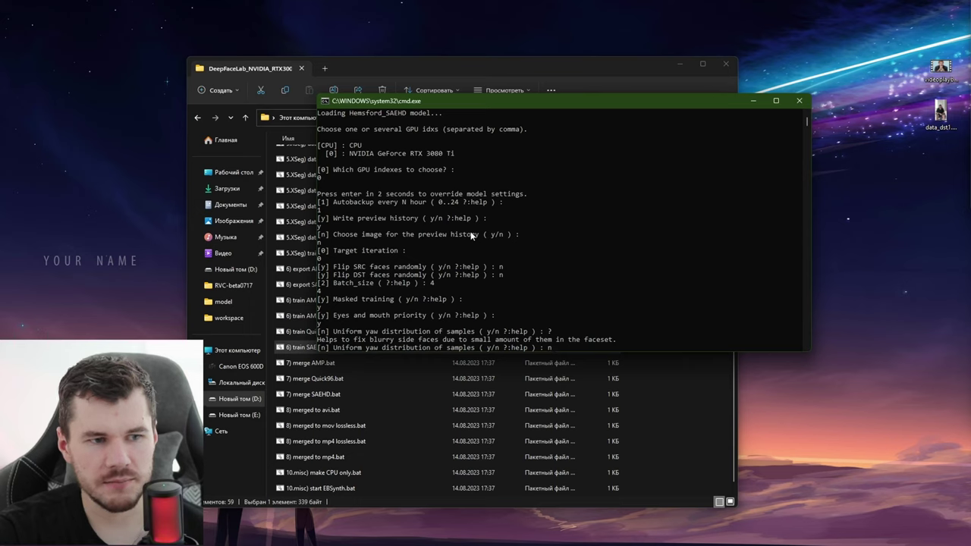
{"action": "key", "text": "Return"}
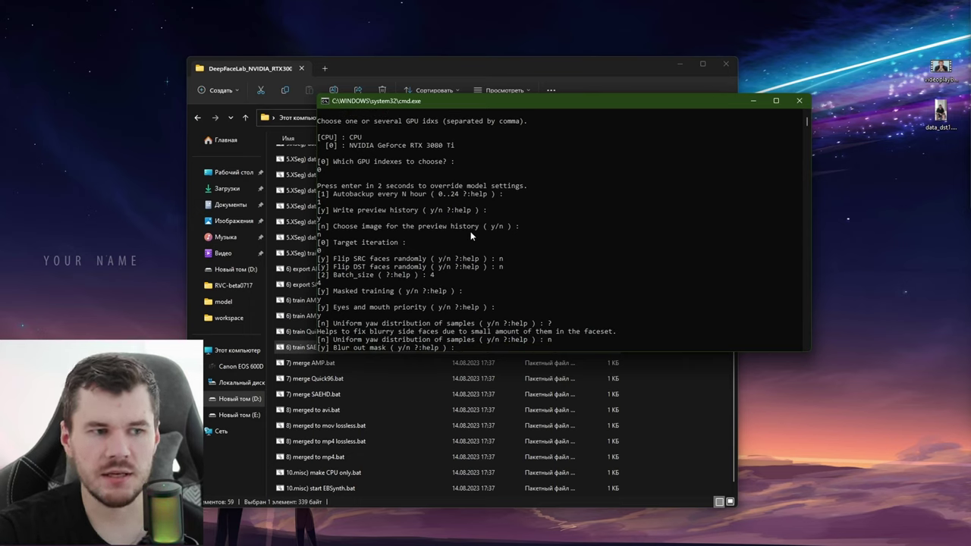
Keep blur out mask, placing models and optimizer on GPU, and the AdaBelief optimizer at y.
{"action": "key", "text": "Return"}
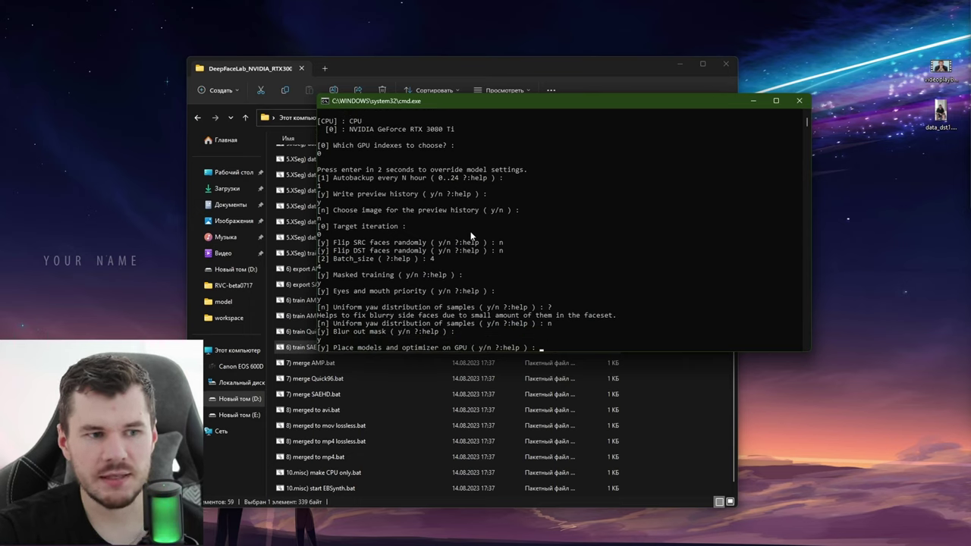
{"action": "key", "text": "Return"}
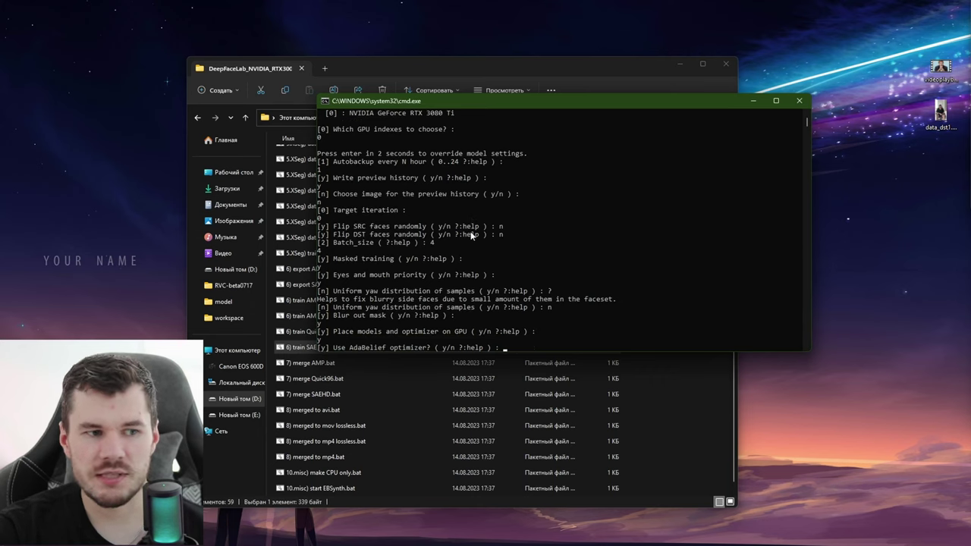
{"action": "key", "text": "Return"}
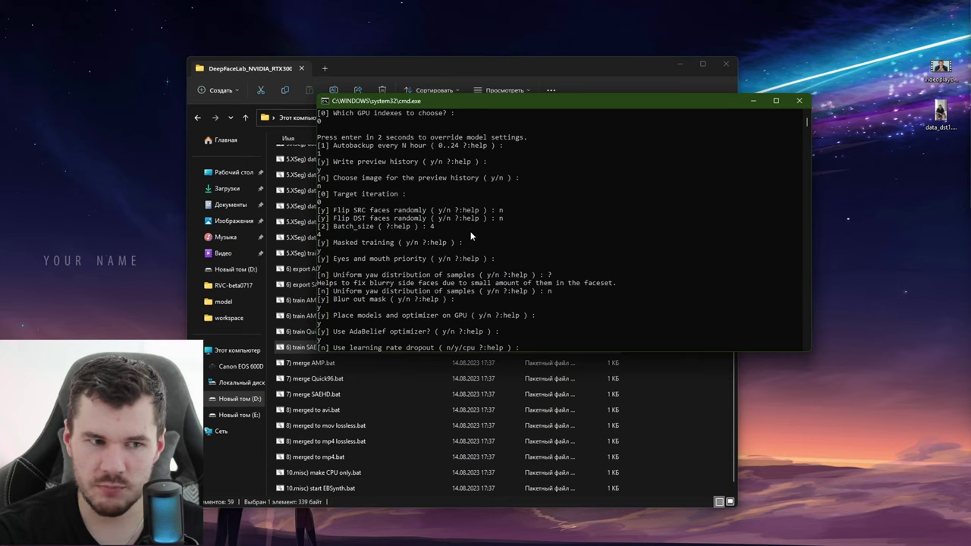
Set learning rate dropout to cpu and disable random warp of samples.
{"action": "type", "text": "c"}
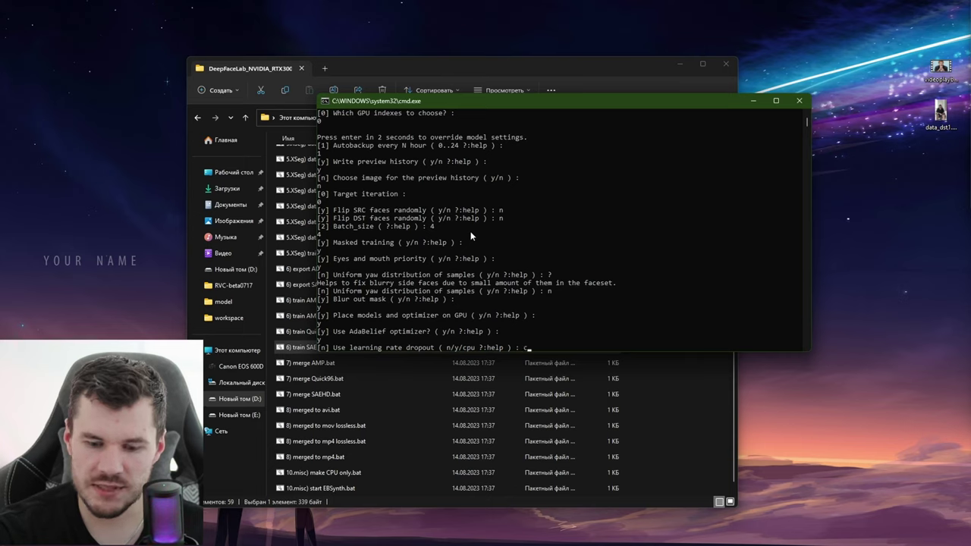
{"action": "type", "text": "p"}
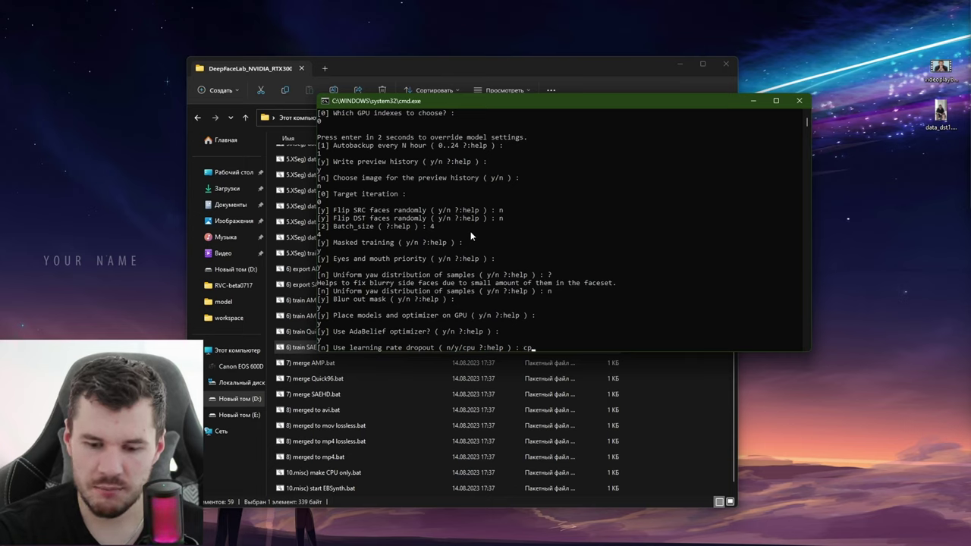
{"action": "type", "text": "u"}
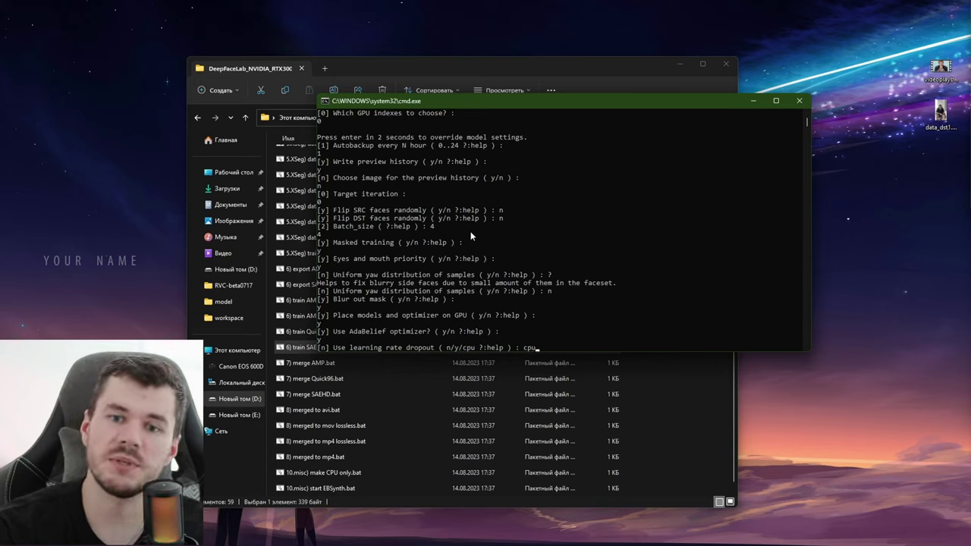
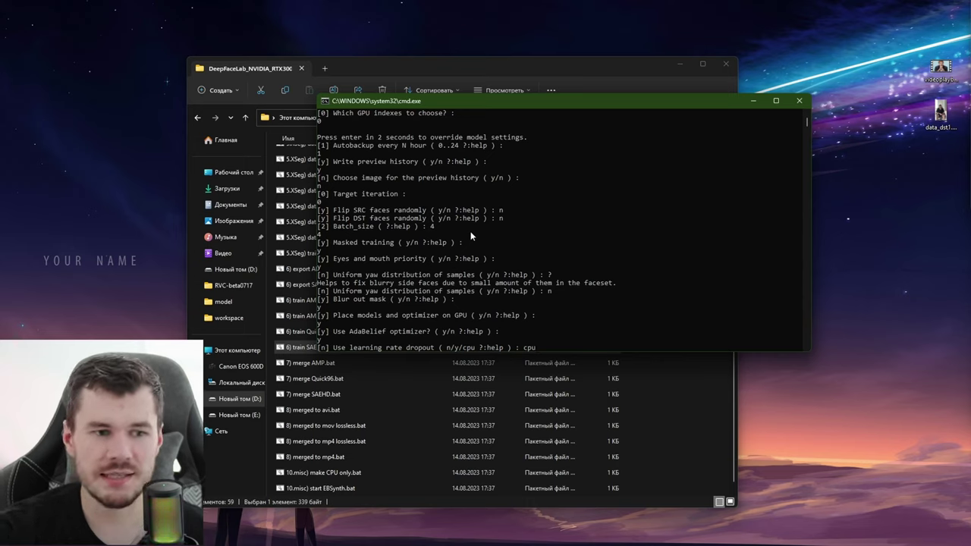
{"action": "key", "text": "Return"}
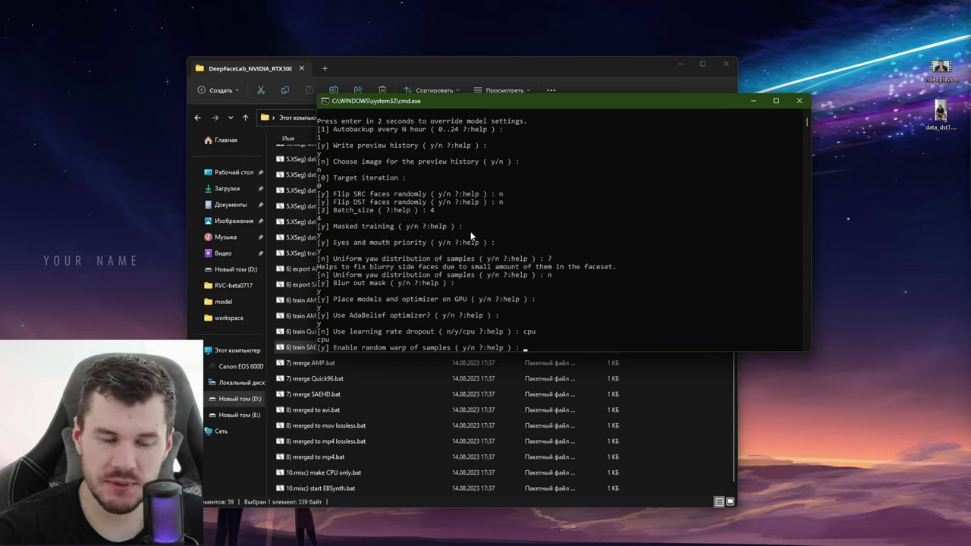
{"action": "type", "text": "n"}
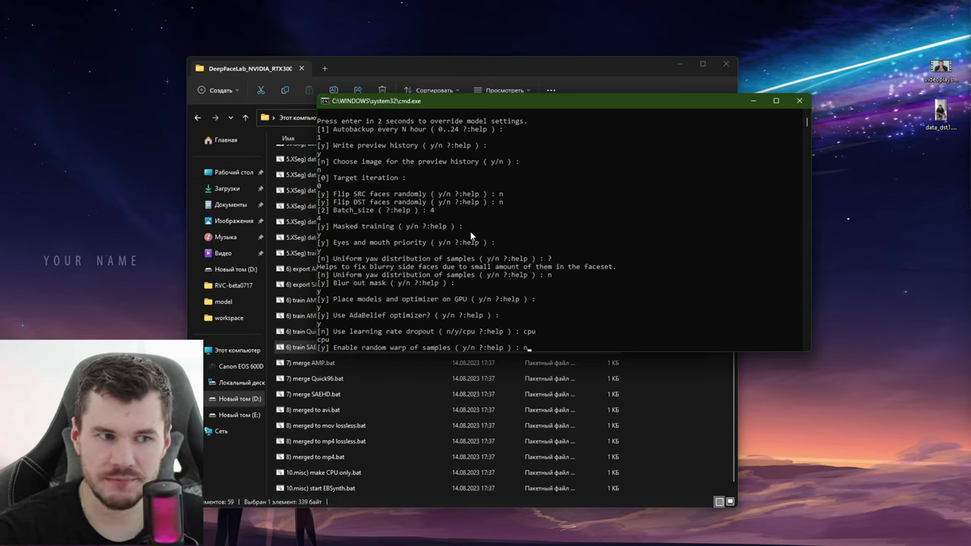
{"action": "key", "text": "Return"}
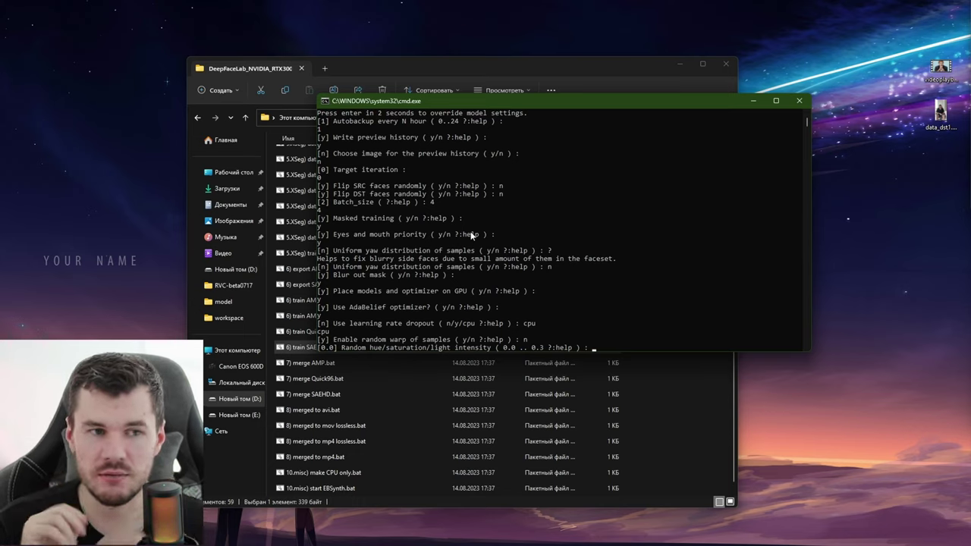
Keep the remaining SAEHD settings from random hue/saturation/light intensity onward at their defaults and try to start training.
{"action": "key", "text": "Return"}
{"action": "key", "text": "Return"}
{"action": "key", "text": "Return"}
{"action": "key", "text": "Return"}
{"action": "key", "text": "Return"}
{"action": "key", "text": "Return"}
{"action": "key", "text": "Return"}
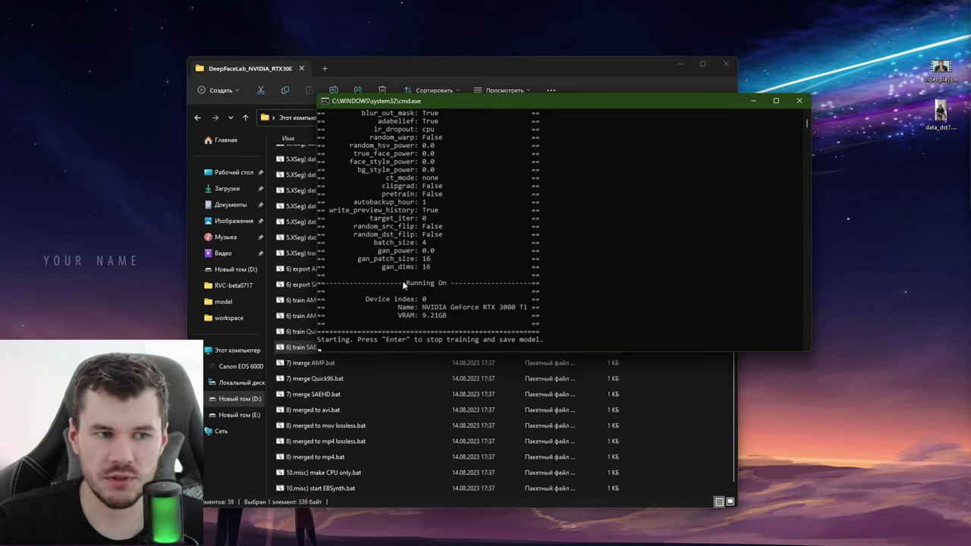
Review the model options summary in the trainer console, including the batch size and the other training settings.
{"action": "left_click_drag", "start_coordinate": [427, 245], "coordinate": [396, 245]}
{"action": "scroll", "coordinate": [445, 178], "scroll_direction": "up", "scroll_amount": 2}
{"action": "scroll", "coordinate": [440, 176], "scroll_direction": "down", "scroll_amount": 2}
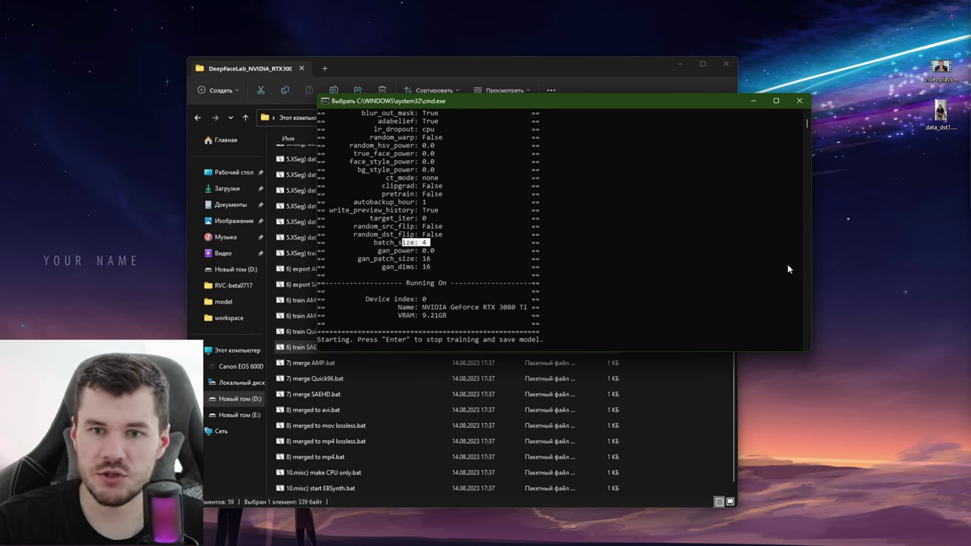
{"action": "left_click", "coordinate": [618, 273]}
{"action": "scroll", "coordinate": [726, 312], "scroll_direction": "up", "scroll_amount": 15}
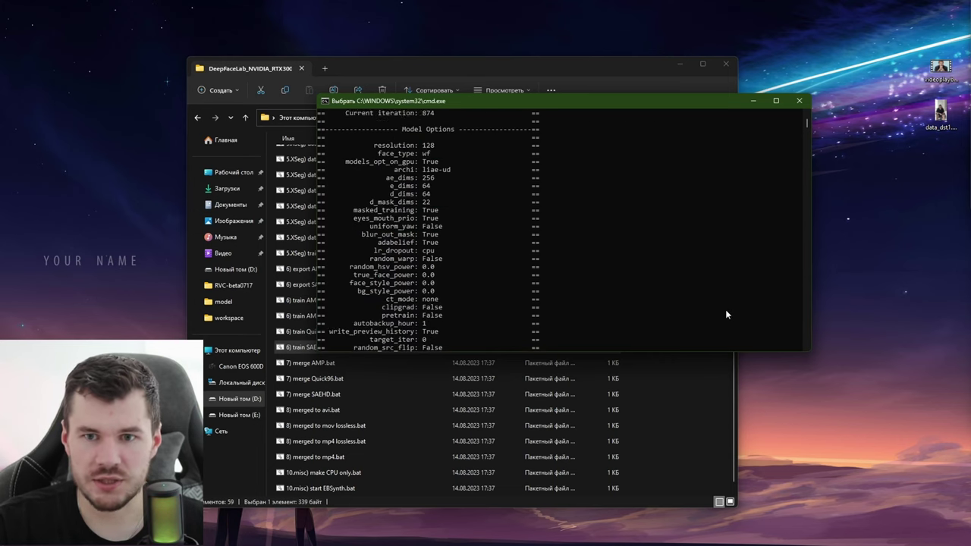
{"action": "scroll", "coordinate": [726, 312], "scroll_direction": "down", "scroll_amount": 15}
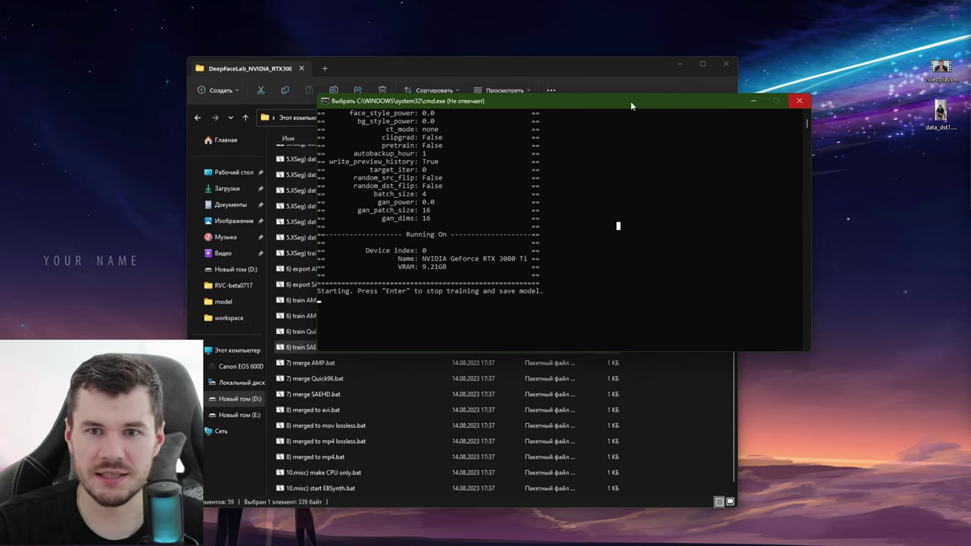
Close the trainer console and rerun 6) train SAEHD.bat with the saved Hemsford model on GPU 0.
{"action": "left_click", "coordinate": [799, 100]}
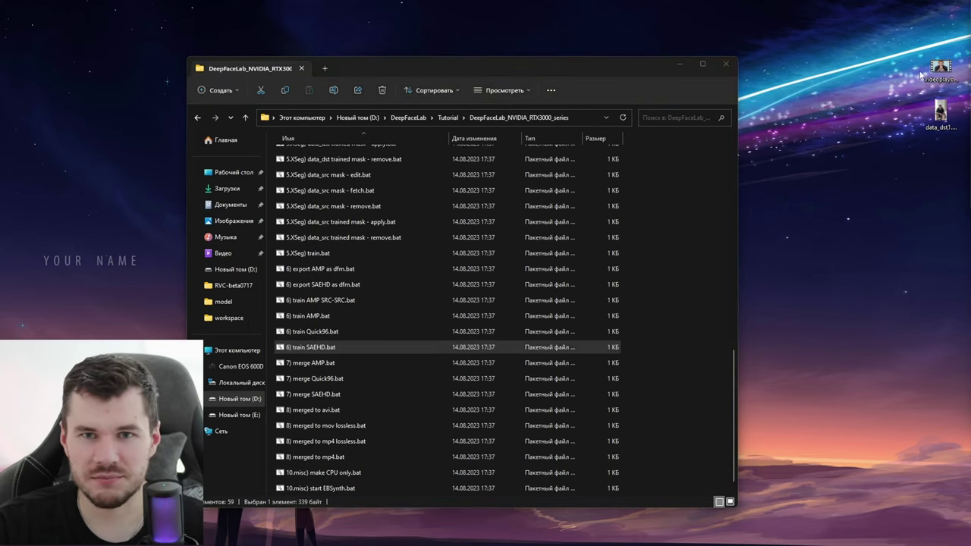
{"action": "key", "text": "Return"}
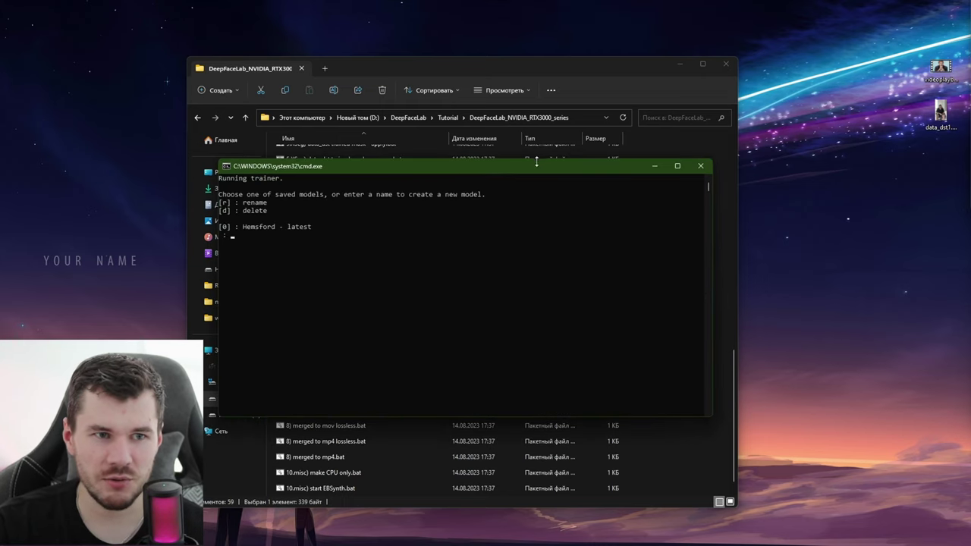
{"action": "left_click_drag", "start_coordinate": [535, 167], "coordinate": [581, 169]}
{"action": "key", "text": "Return"}
{"action": "key", "text": "Return"}
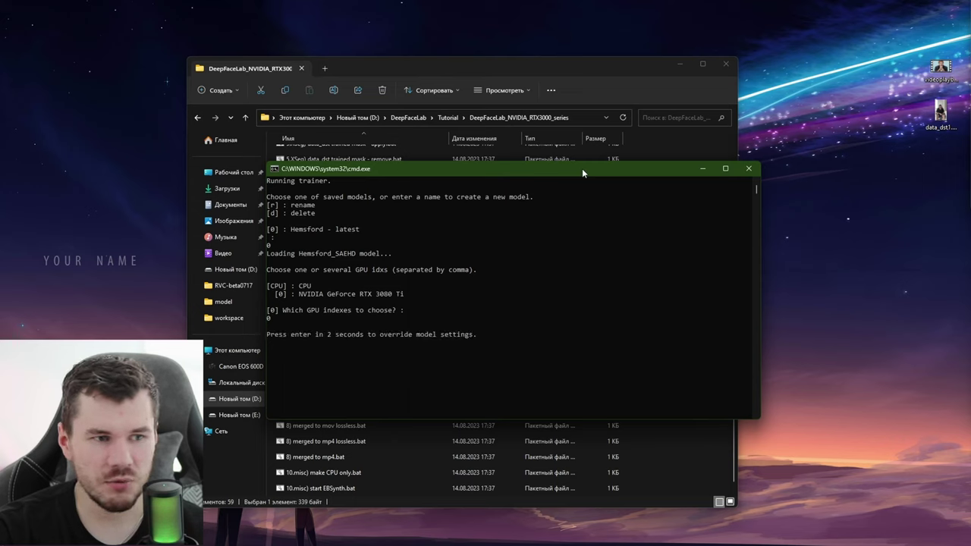
Override the model settings, keeping autobackup at 1 hour, preview history at y, image choice at n and target iteration at 0.
{"action": "key", "text": "Return"}
{"action": "key", "text": "Return"}
{"action": "key", "text": "Return"}
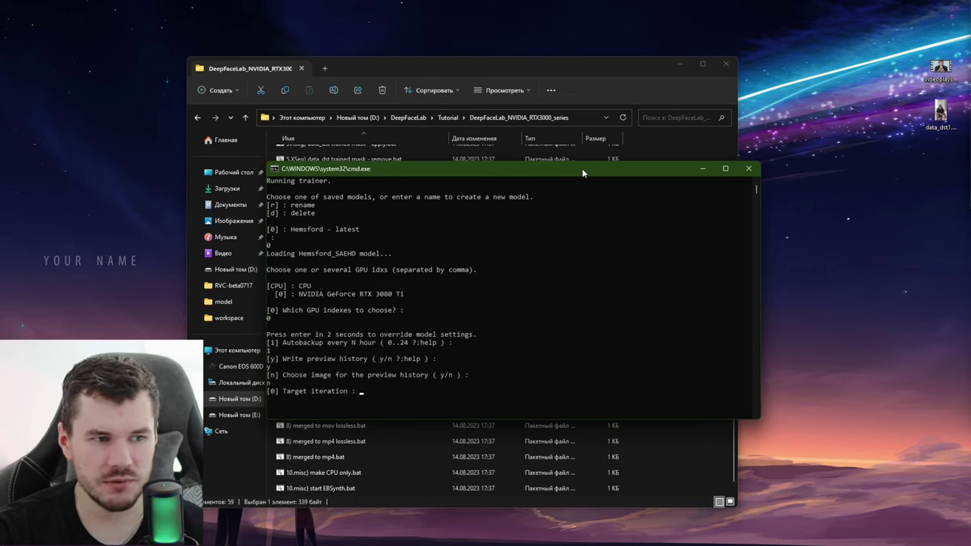
{"action": "key", "text": "Return"}
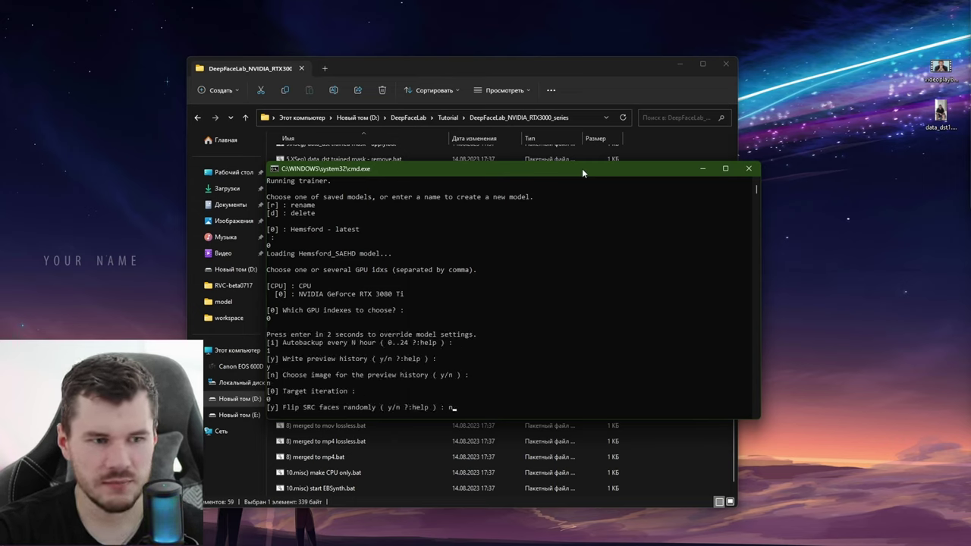
Answer n to random flipping of SRC and DST faces and set the batch size to 4 for the restarted training.
{"action": "type", "text": "n"}
{"action": "key", "text": "Return"}
{"action": "type", "text": "n"}
{"action": "key", "text": "Return"}
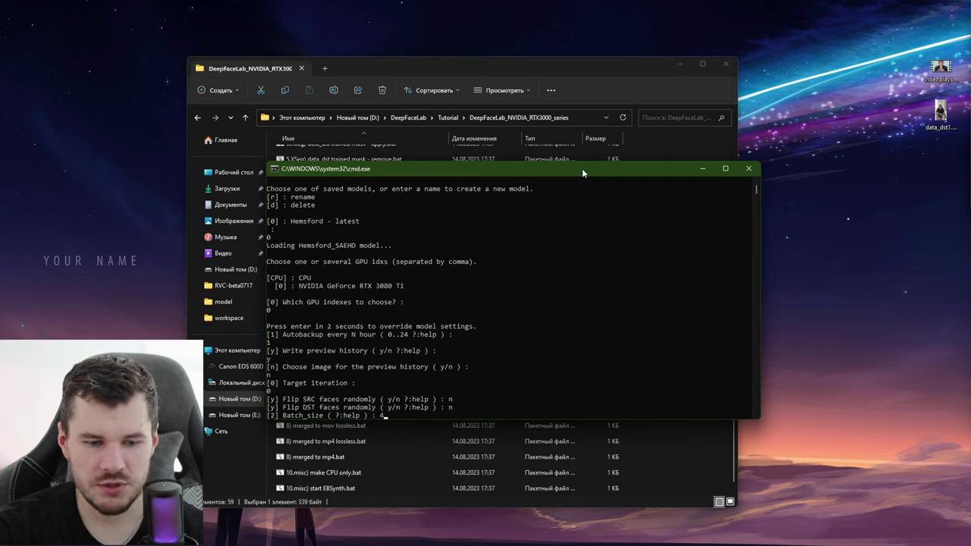
{"action": "type", "text": "4"}
{"action": "key", "text": "Return"}
Keep the default answers from masked training through the AdaBelief optimizer, and leave learning rate dropout at n.
{"action": "key", "text": "Return"}
{"action": "key", "text": "Return"}
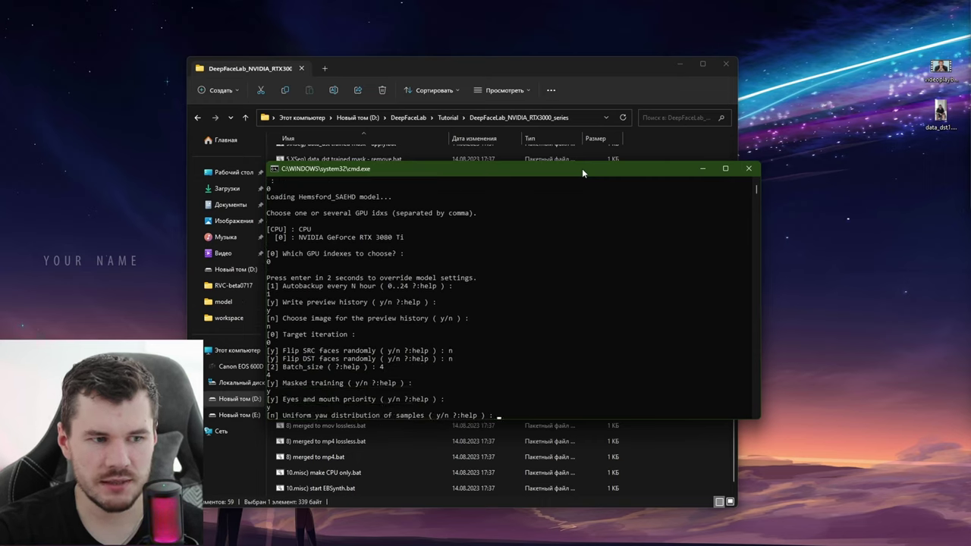
{"action": "key", "text": "Return"}
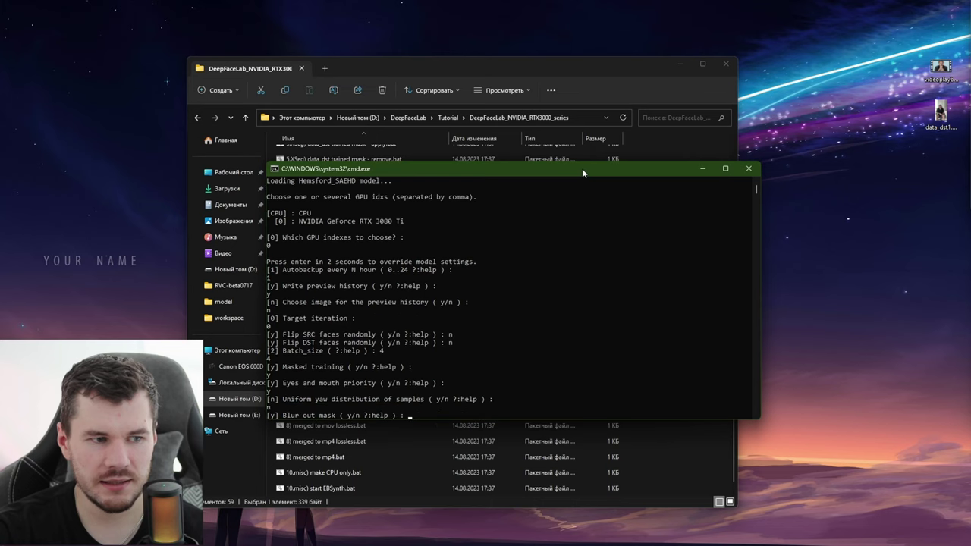
{"action": "key", "text": "Return"}
{"action": "key", "text": "Return"}
{"action": "key", "text": "Return"}
{"action": "key", "text": "Return"}
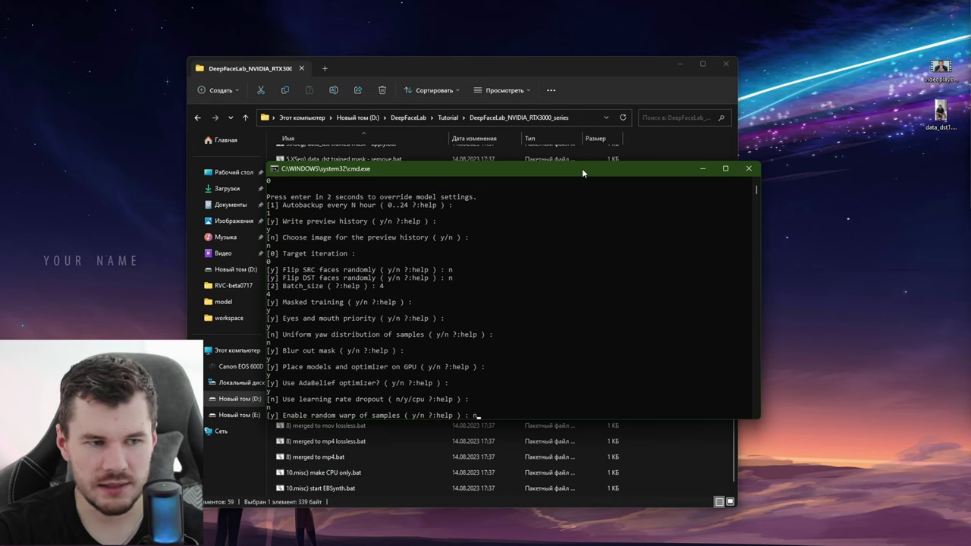
Disable random warp of samples, keep all remaining settings at their defaults, and start the SAEHD training.
{"action": "key", "text": "Return"}
{"action": "key", "text": "Return"}
{"action": "key", "text": "Return"}
{"action": "key", "text": "Return"}
{"action": "key", "text": "Return"}
{"action": "key", "text": "Return"}
{"action": "key", "text": "Return"}
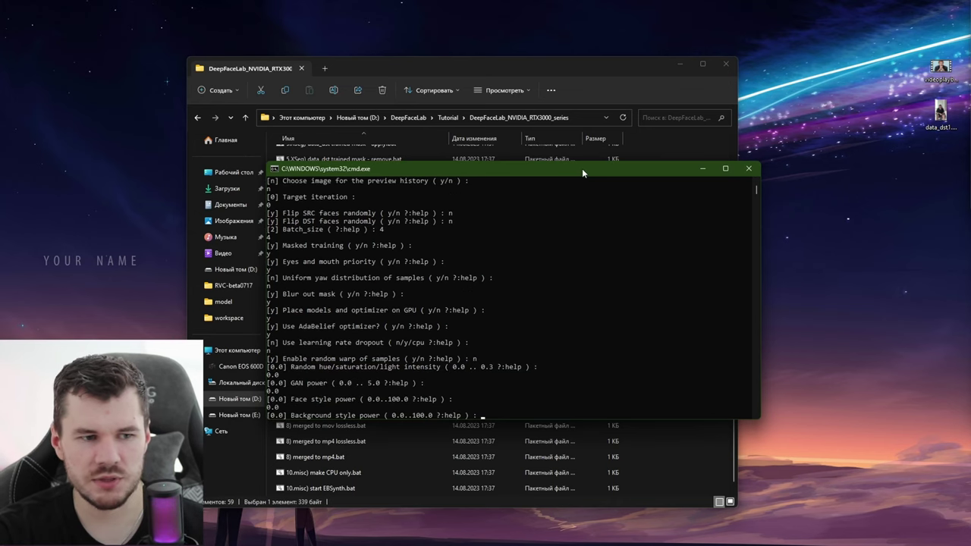
{"action": "key", "text": "Return"}
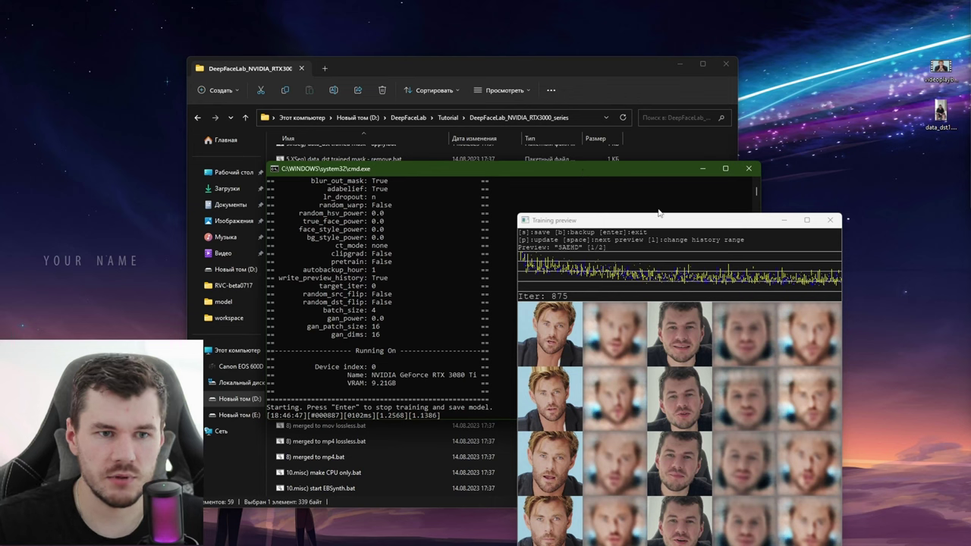
Refresh the training preview repeatedly to examine the face reconstruction and the loss graph, and close the preview window.
{"action": "left_click_drag", "start_coordinate": [658, 219], "coordinate": [645, 96]}
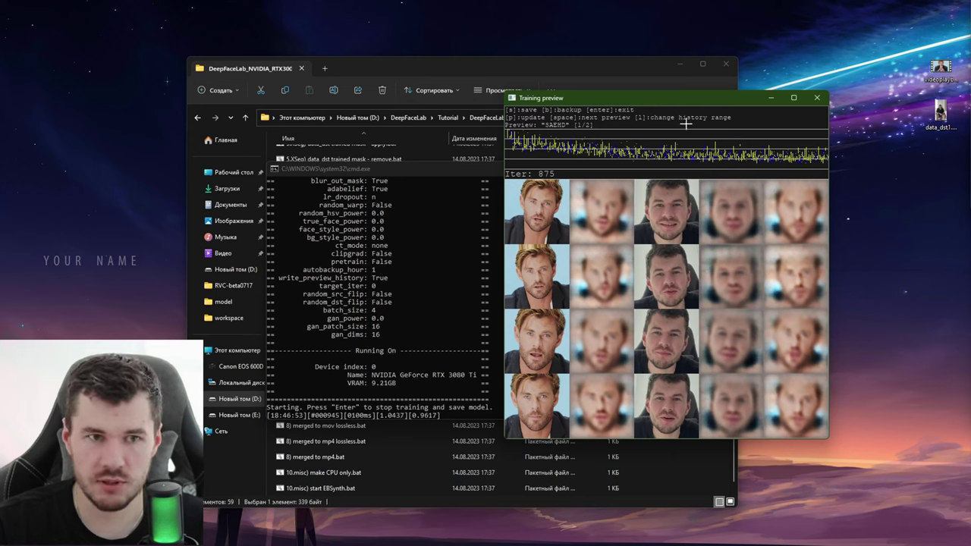
{"action": "key", "text": "p"}
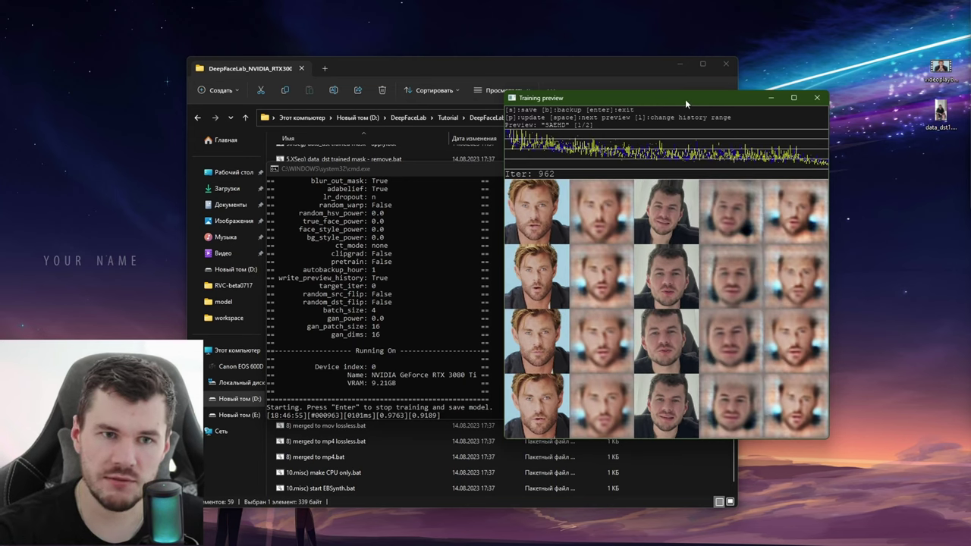
{"action": "key", "text": "p"}
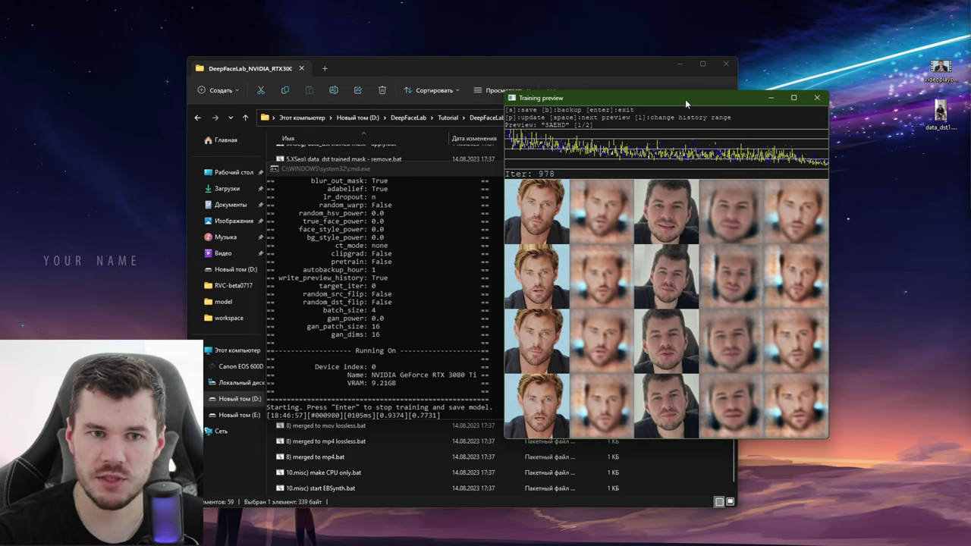
{"action": "key", "text": "p"}
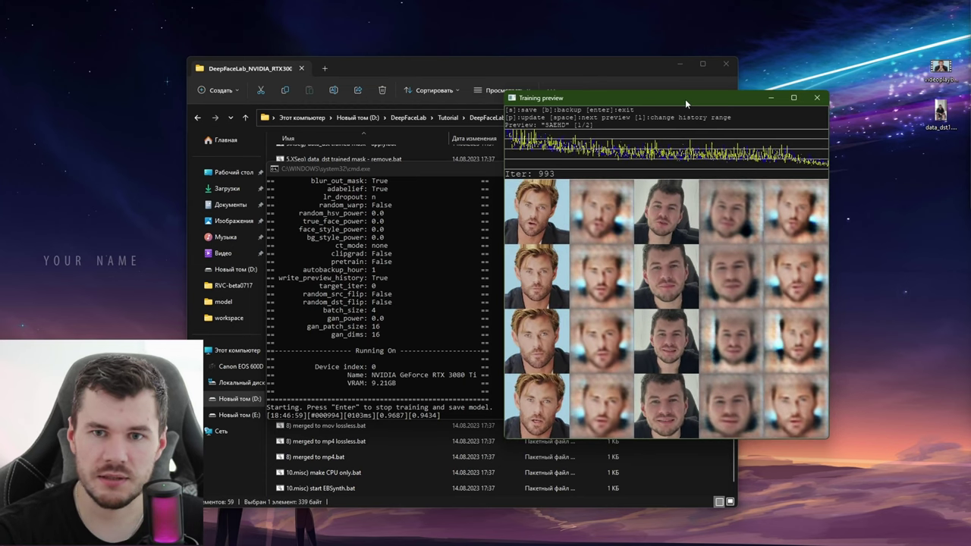
{"action": "key", "text": "p"}
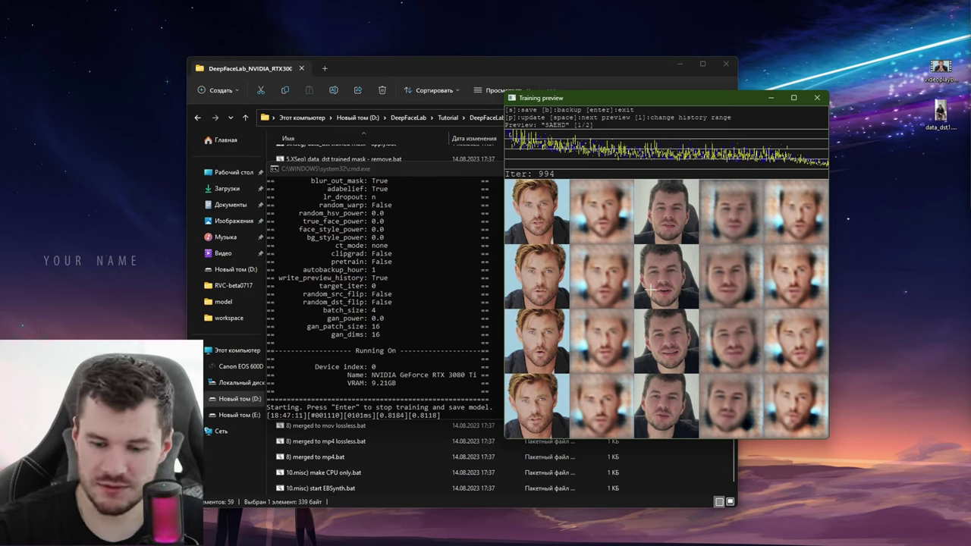
{"action": "key", "text": "p"}
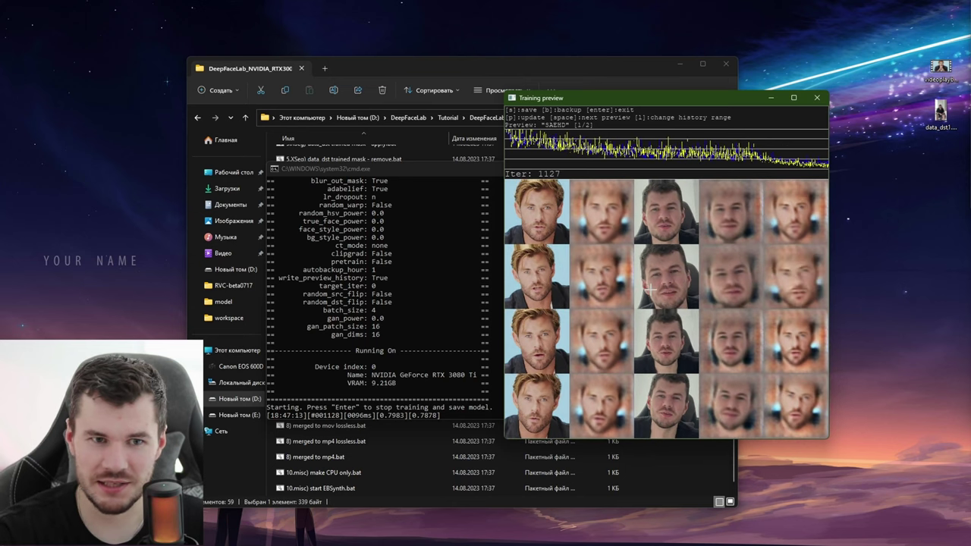
{"action": "key", "text": "p"}
{"action": "key", "text": "p"}
{"action": "key", "text": "p"}
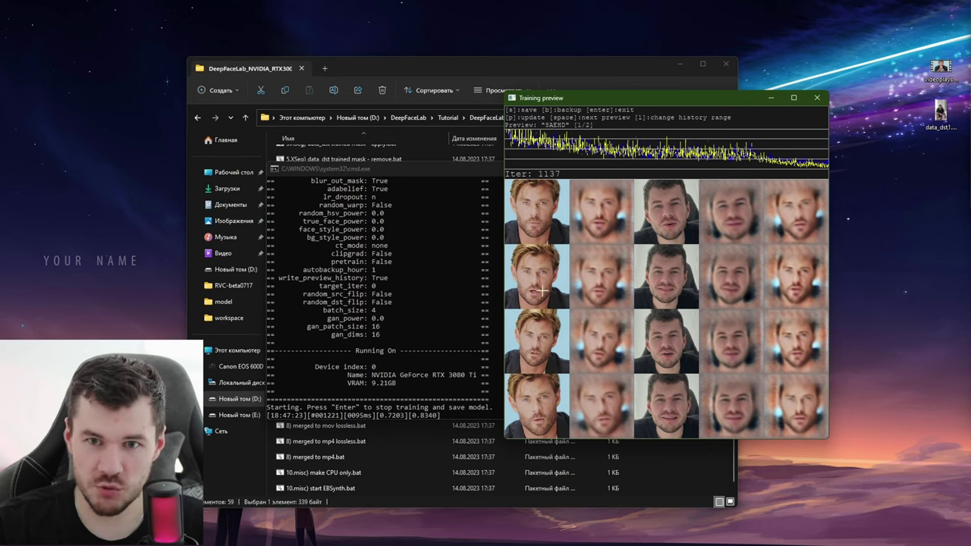
{"action": "left_click", "coordinate": [817, 97]}
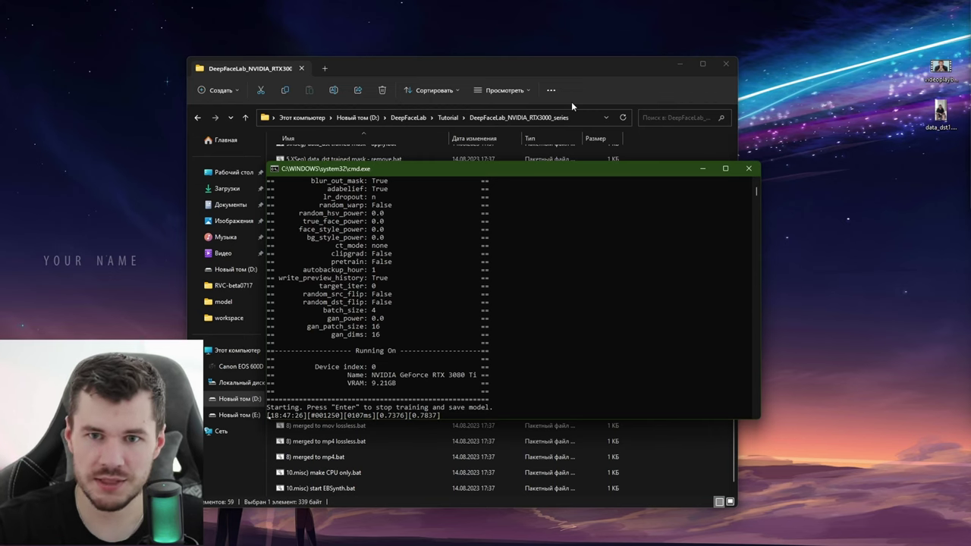
Open 256wf_SAEHD_preview_SAEHD masked.jpg from workspace\model of the DeepFaceLab_NVIDIA_RTX3000_series folder located directly under D:\DeepFaceLab.
{"action": "left_click", "coordinate": [539, 63]}
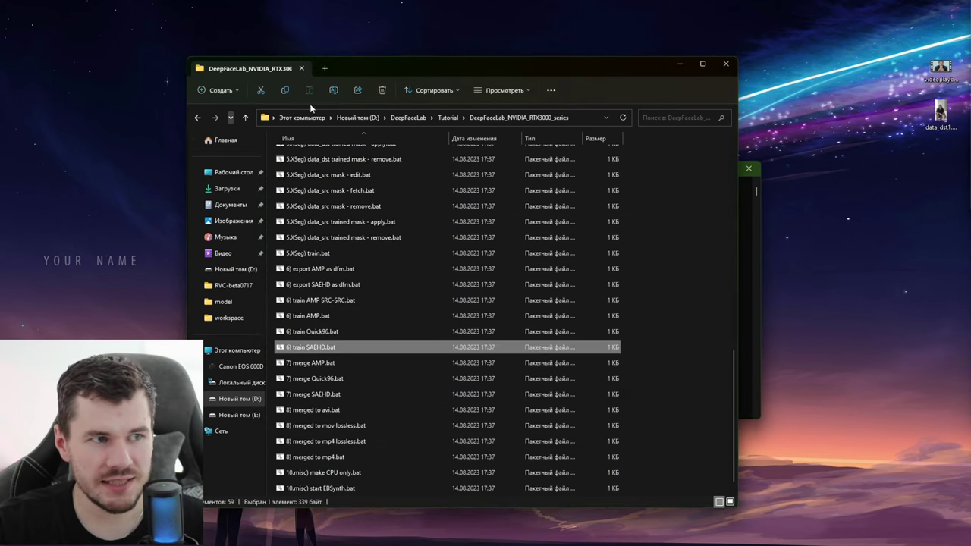
{"action": "left_click_drag", "start_coordinate": [551, 72], "coordinate": [578, 64]}
{"action": "left_click", "coordinate": [226, 107]}
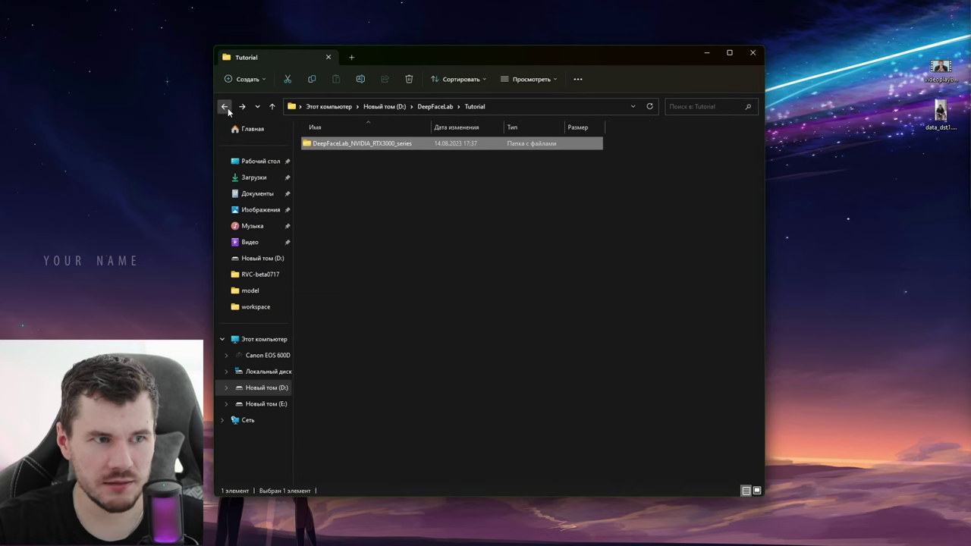
{"action": "left_click", "coordinate": [226, 107]}
{"action": "double_click", "coordinate": [357, 145]}
{"action": "double_click", "coordinate": [466, 158]}
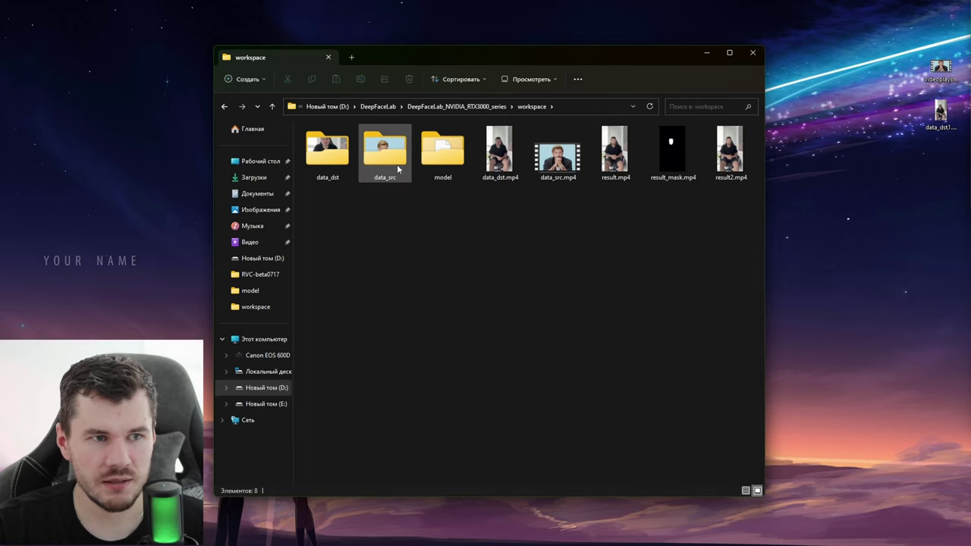
{"action": "double_click", "coordinate": [441, 157]}
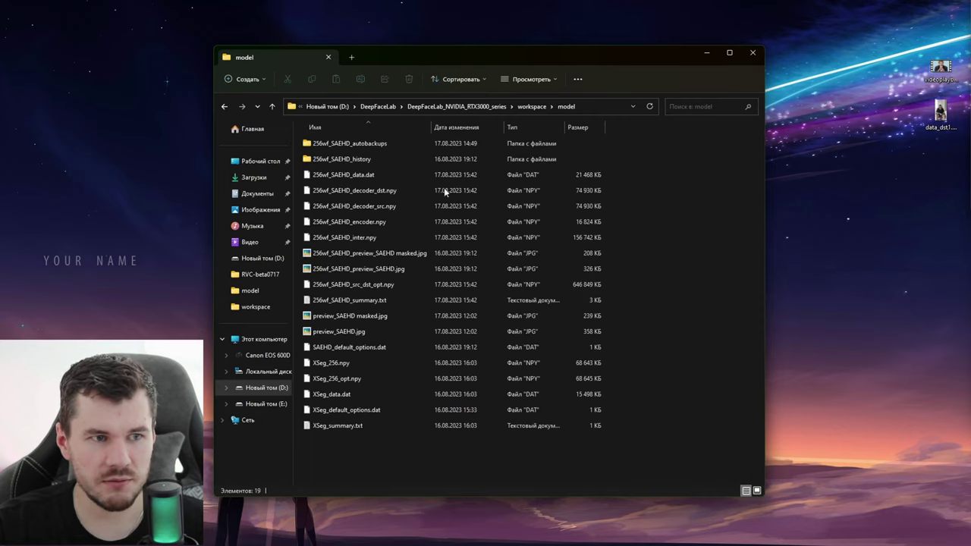
{"action": "double_click", "coordinate": [373, 253]}
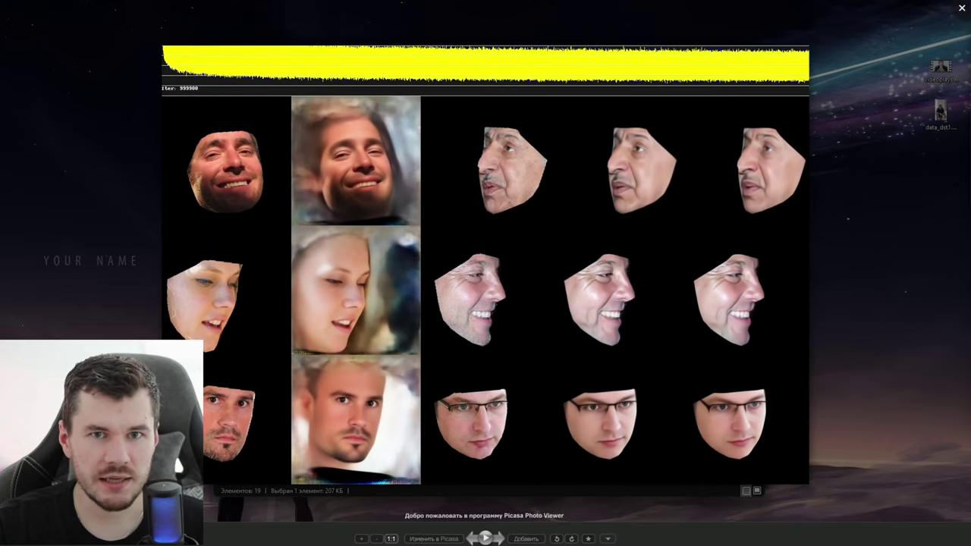
Examine preview_SAEHD masked.jpg in the model folder, comparing the masked faces with the loss graph, and close the image.
{"action": "left_click", "coordinate": [961, 12]}
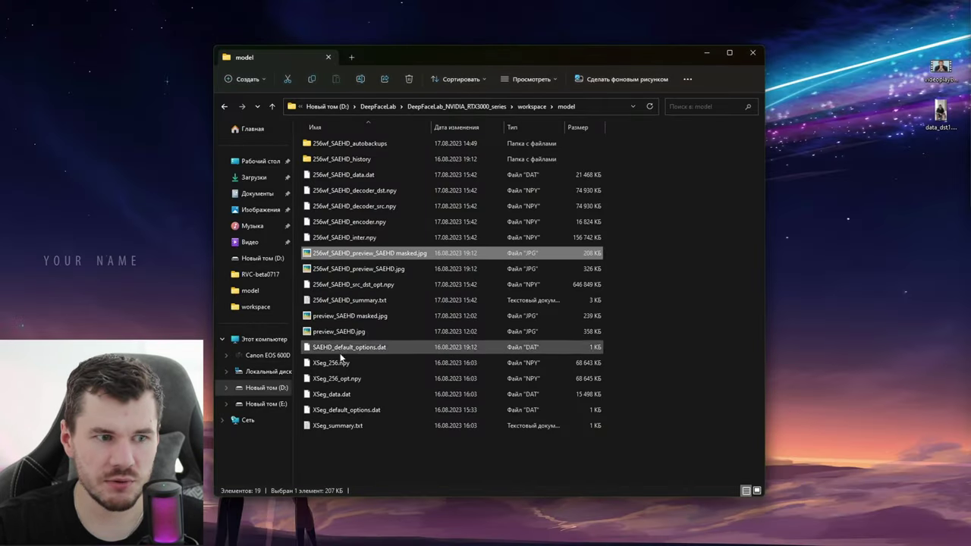
{"action": "double_click", "coordinate": [355, 322]}
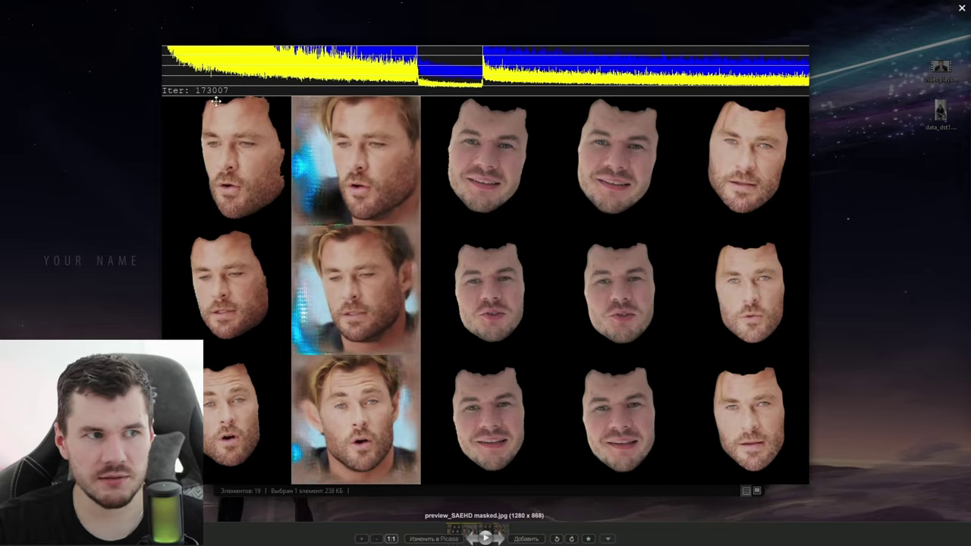
{"action": "scroll", "coordinate": [513, 175], "scroll_direction": "up", "scroll_amount": 3}
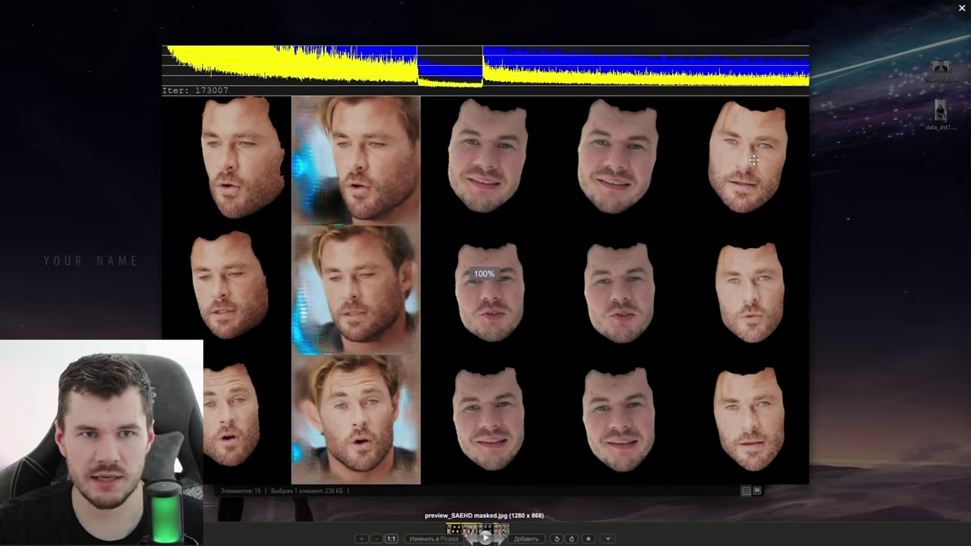
{"action": "scroll", "coordinate": [514, 174], "scroll_direction": "down", "scroll_amount": 2}
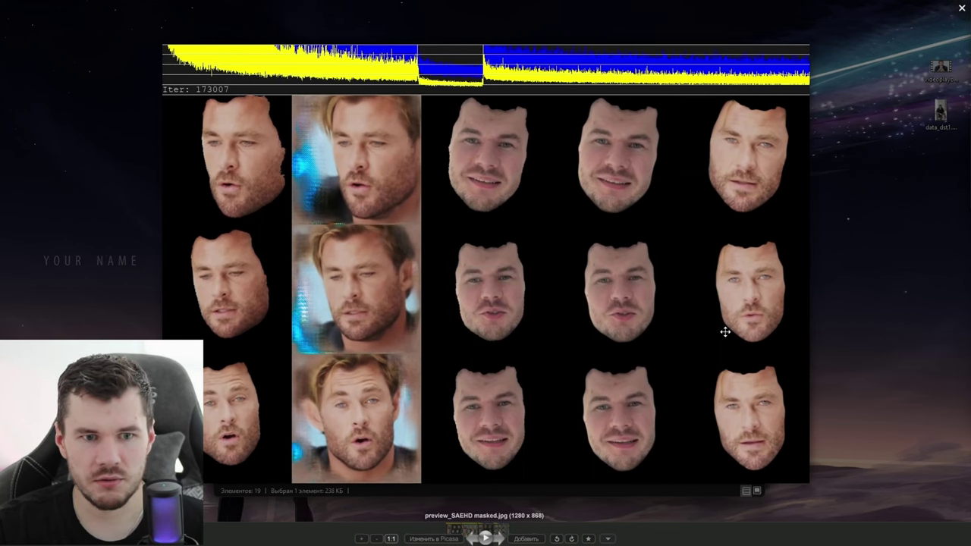
{"action": "key", "text": "Escape"}
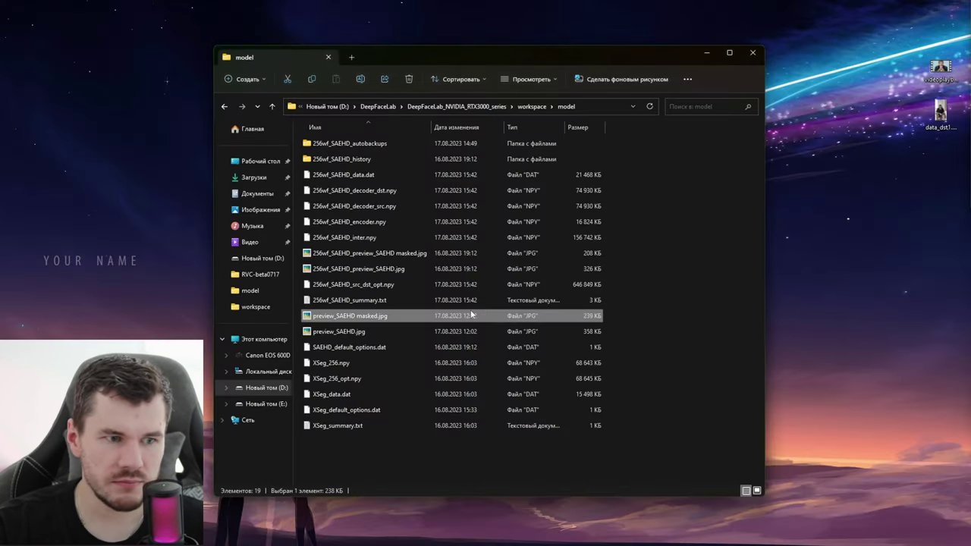
Compare the unmasked preview_SAEHD.jpg with preview_SAEHD masked.jpg in workspace\model, and close the images.
{"action": "double_click", "coordinate": [413, 331]}
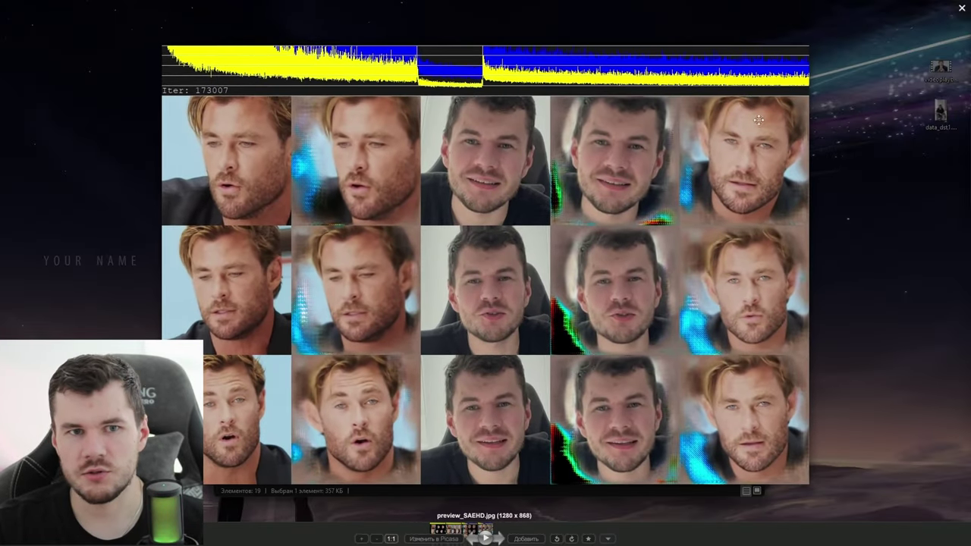
{"action": "key", "text": "Escape"}
{"action": "left_click", "coordinate": [225, 107]}
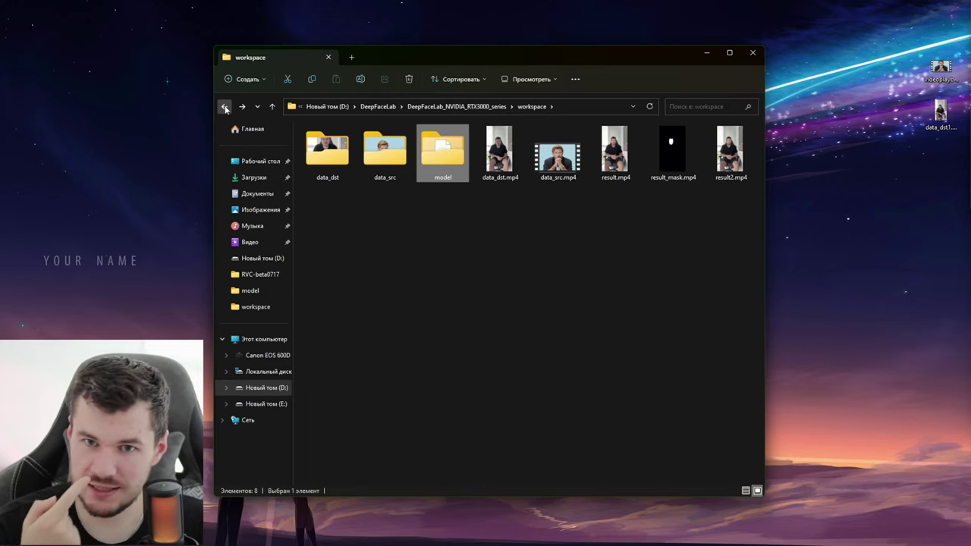
{"action": "double_click", "coordinate": [440, 156]}
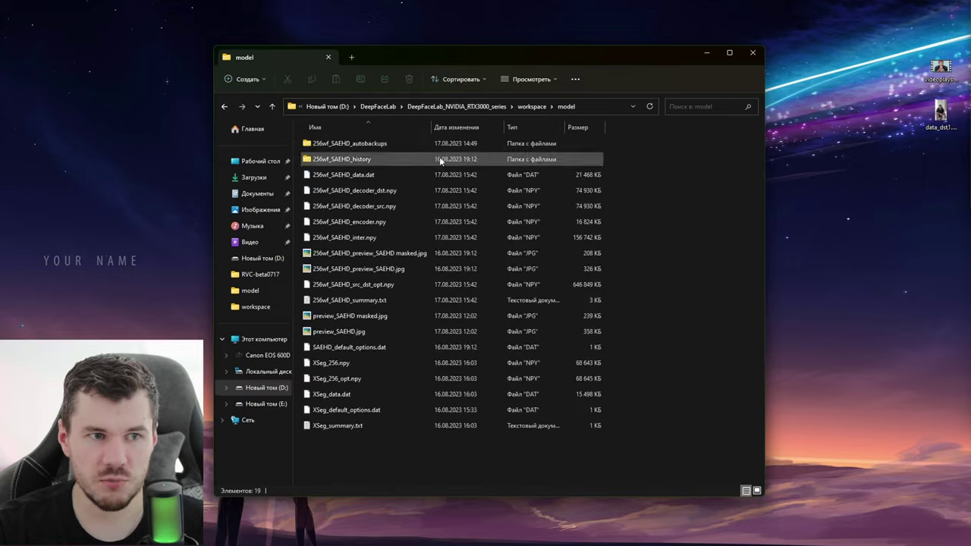
{"action": "left_click", "coordinate": [409, 317]}
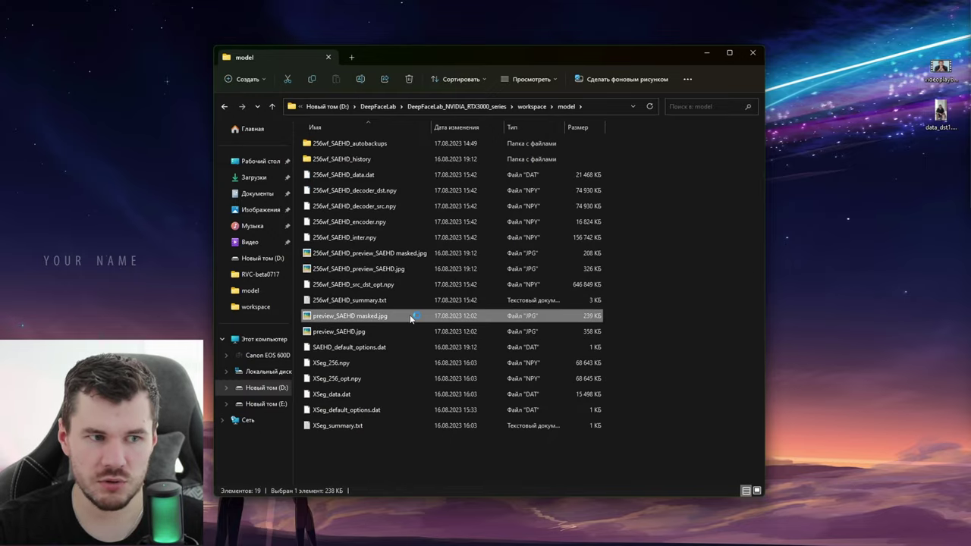
{"action": "left_click", "coordinate": [958, 11]}
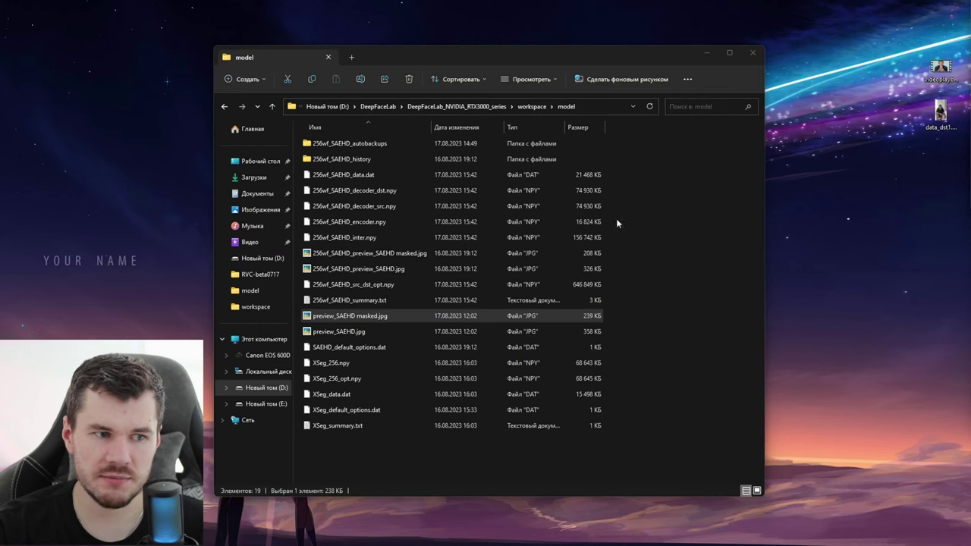
{"action": "double_click", "coordinate": [380, 335]}
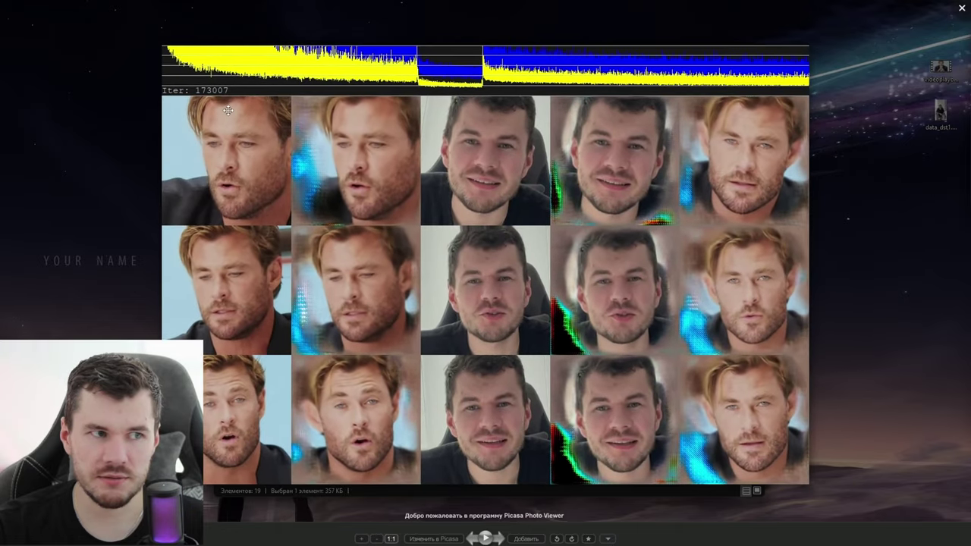
{"action": "left_click", "coordinate": [961, 8]}
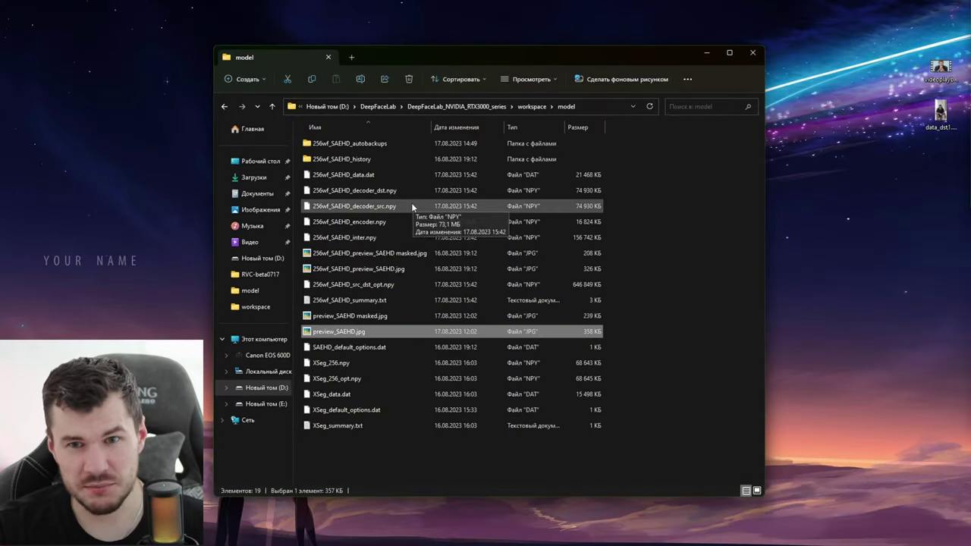
Return to the DeepFaceLab_NVIDIA_RTX3000_series folder and run 7) merge SAEHD.bat.
{"action": "left_click", "coordinate": [223, 107]}
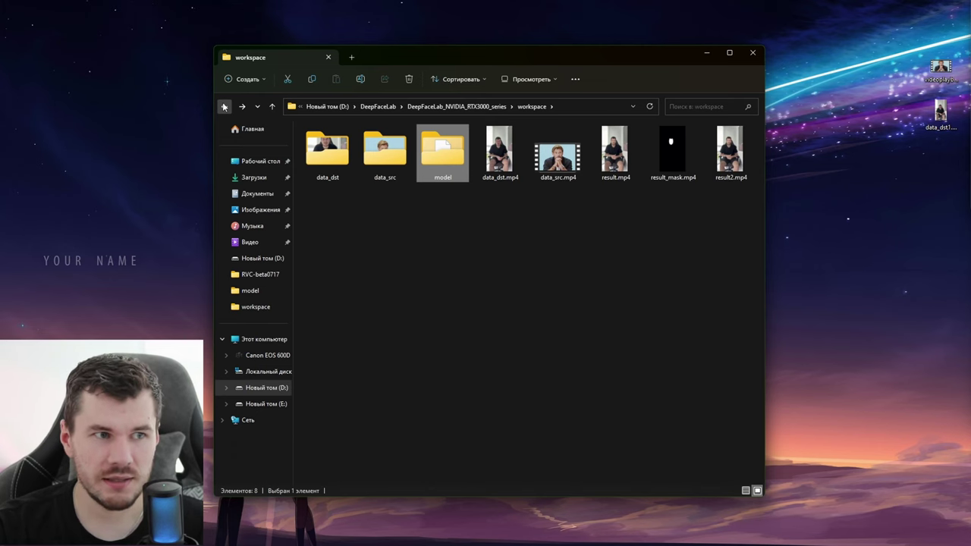
{"action": "left_click", "coordinate": [224, 107]}
{"action": "scroll", "coordinate": [411, 251], "scroll_direction": "down", "scroll_amount": 10}
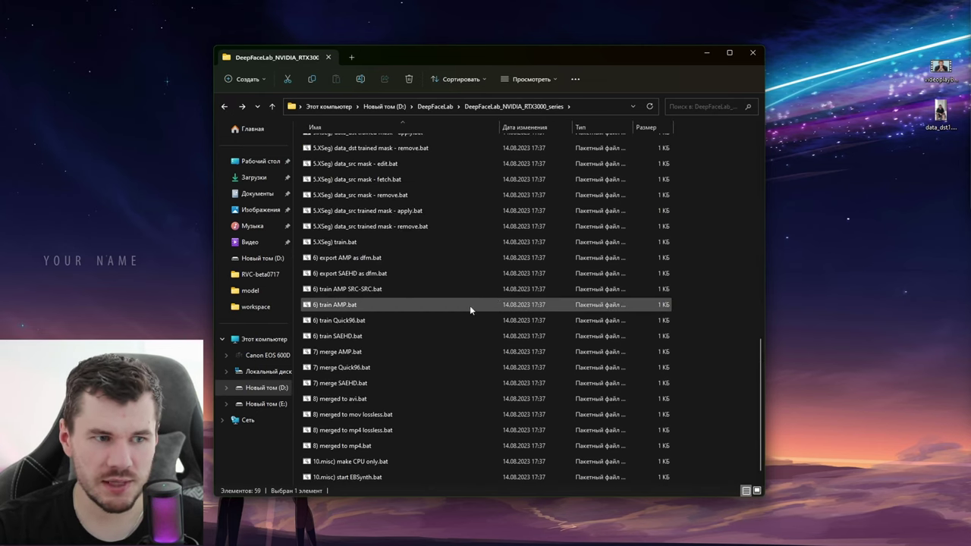
{"action": "scroll", "coordinate": [470, 305], "scroll_direction": "down", "scroll_amount": 1}
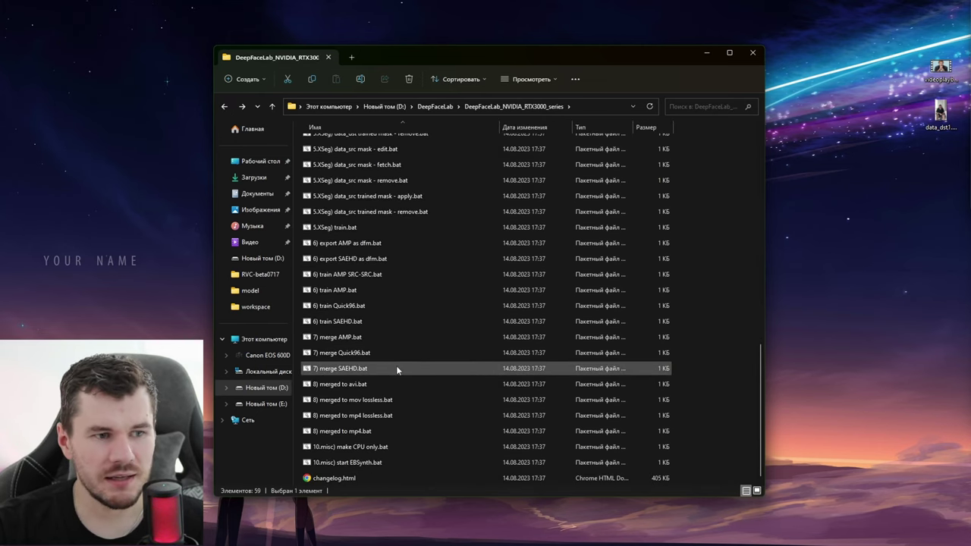
{"action": "left_click", "coordinate": [372, 338]}
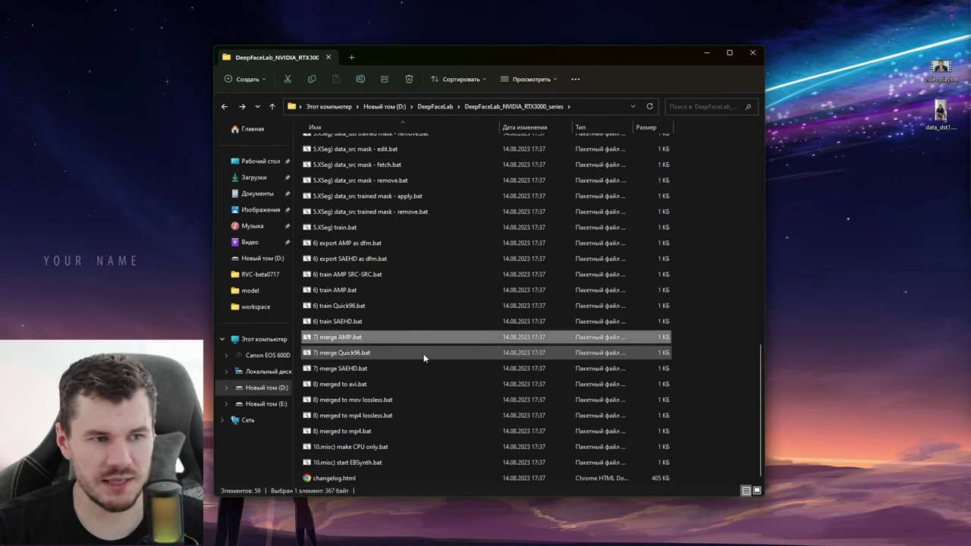
{"action": "left_click", "coordinate": [380, 368]}
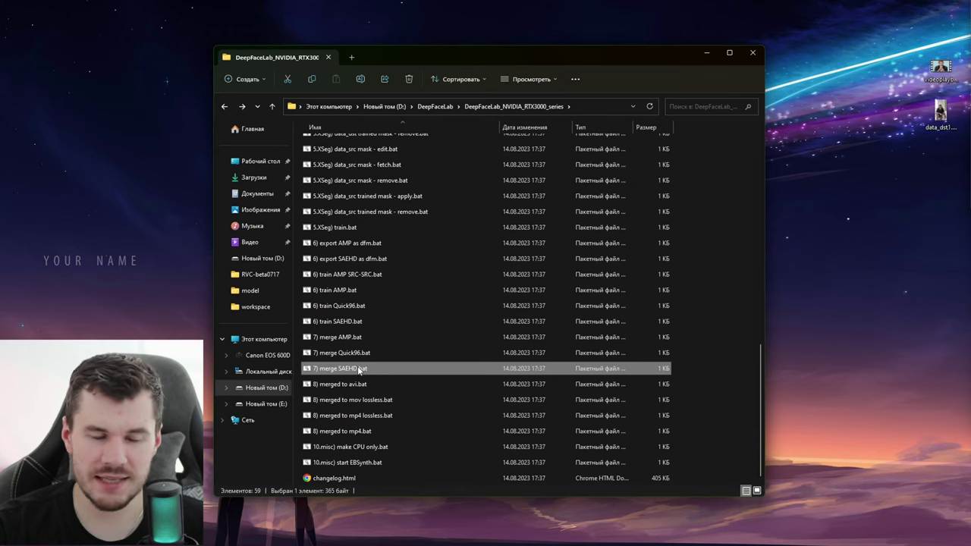
{"action": "double_click", "coordinate": [358, 369]}
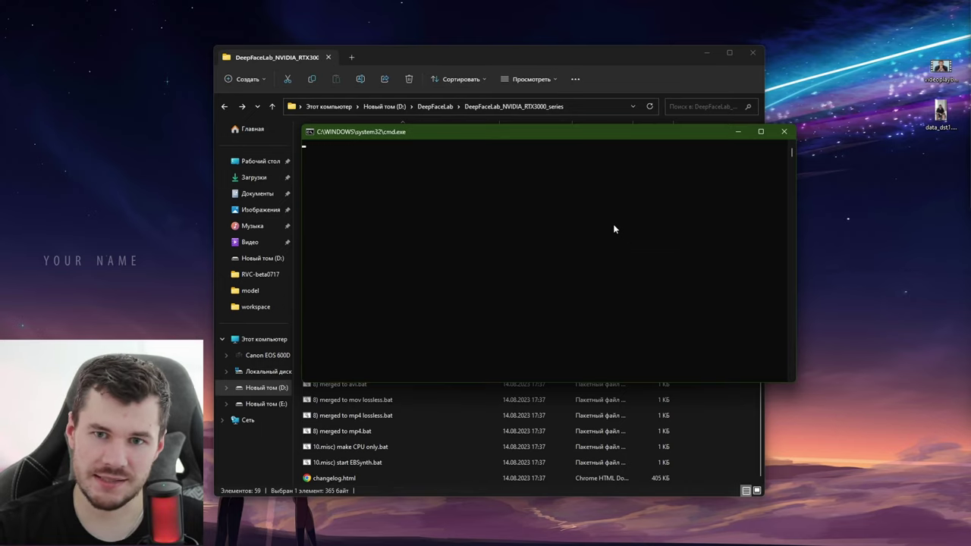
{"action": "left_click_drag", "start_coordinate": [519, 138], "coordinate": [532, 139]}
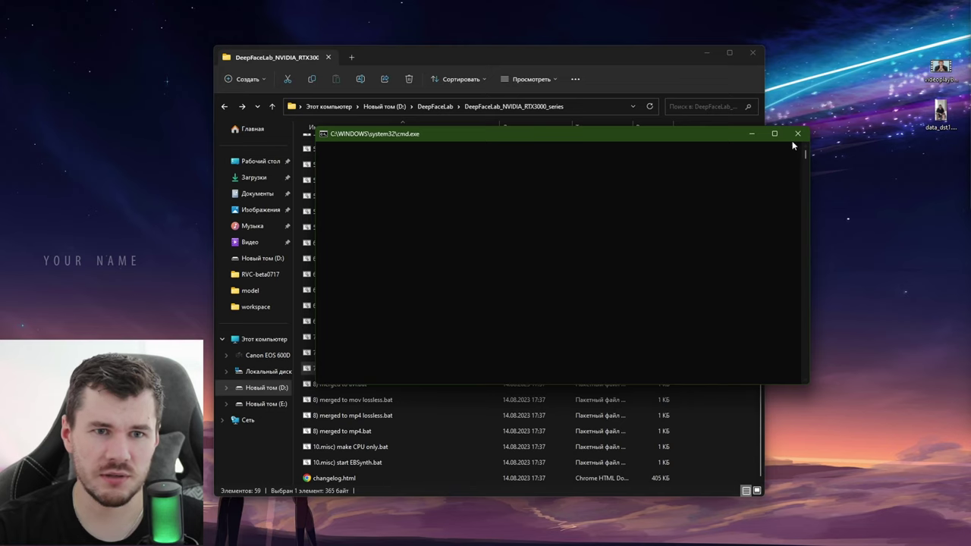
{"action": "left_click", "coordinate": [507, 70]}
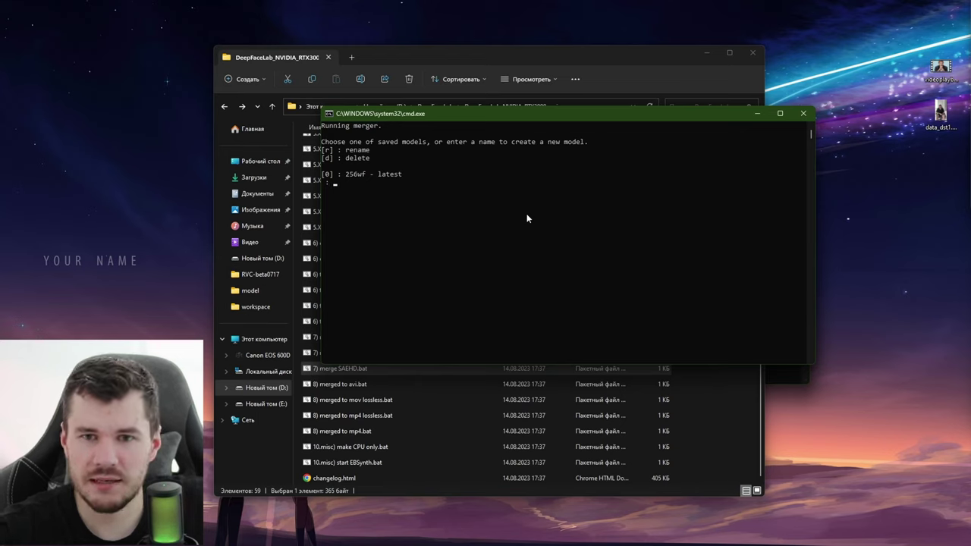
Choose the latest saved model 256wf, keep the interactive merger at y, and keep the number of workers at 12.
{"action": "key", "text": "Return"}
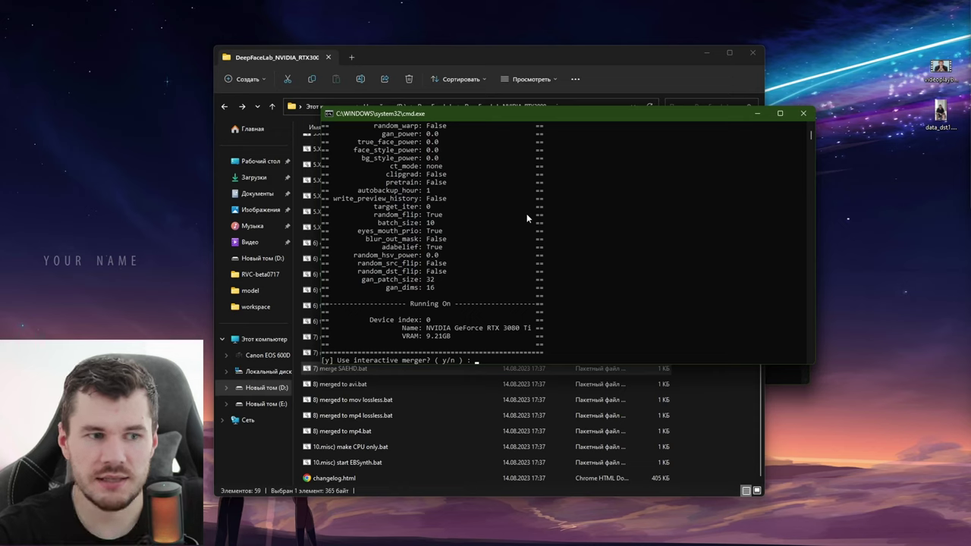
{"action": "key", "text": "Return"}
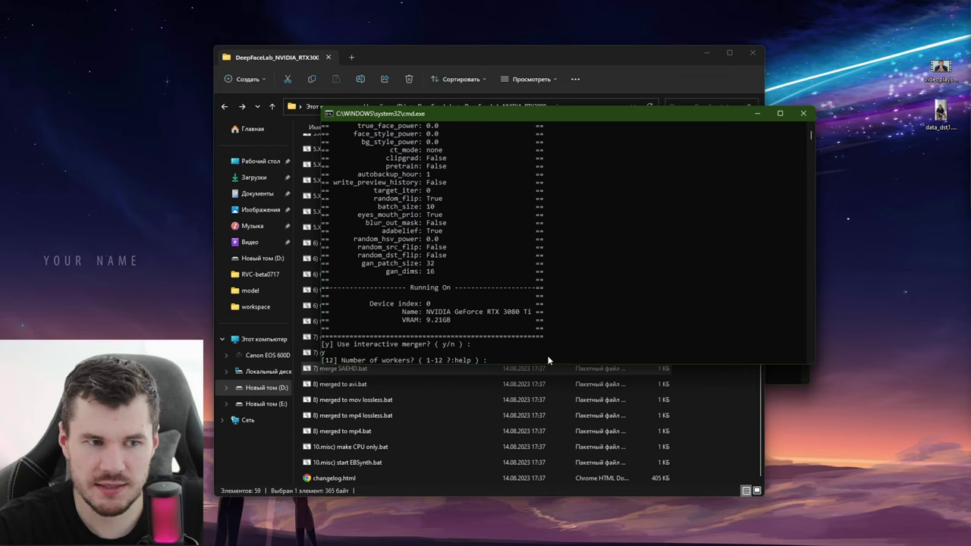
{"action": "key", "text": "Return"}
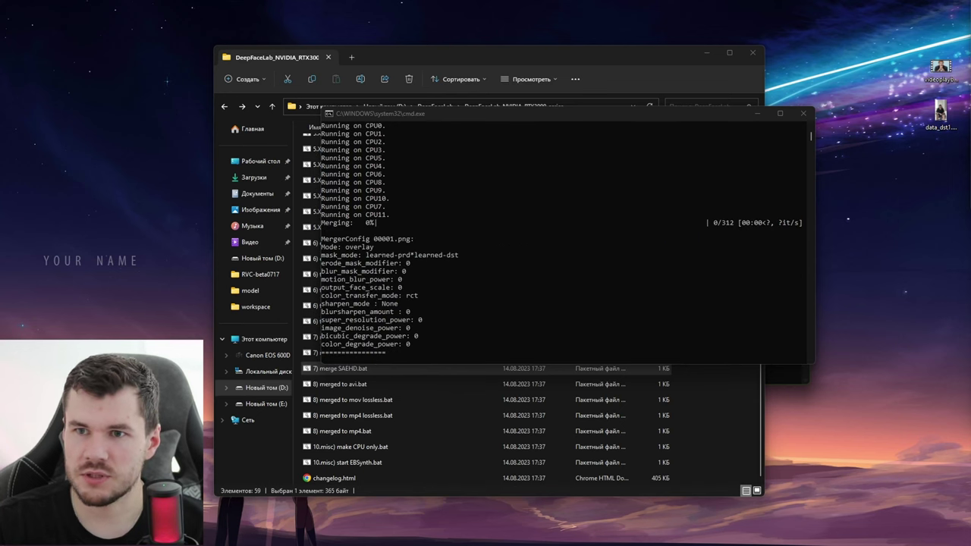
Examine the Merger's shortcut help screen and the merged preview of frame 00001.png, switching between the two.
{"action": "left_click_drag", "start_coordinate": [948, 129], "coordinate": [645, 92]}
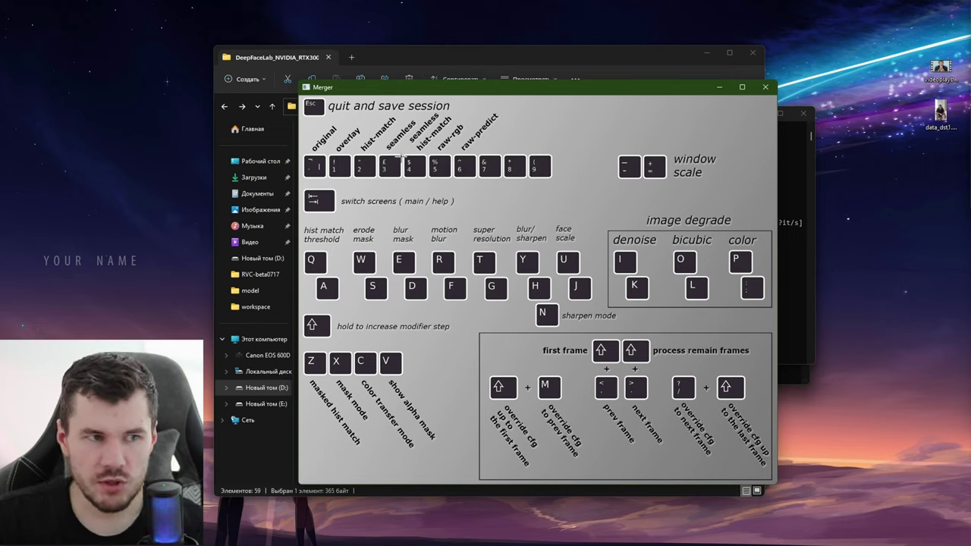
{"action": "key", "text": "Escape"}
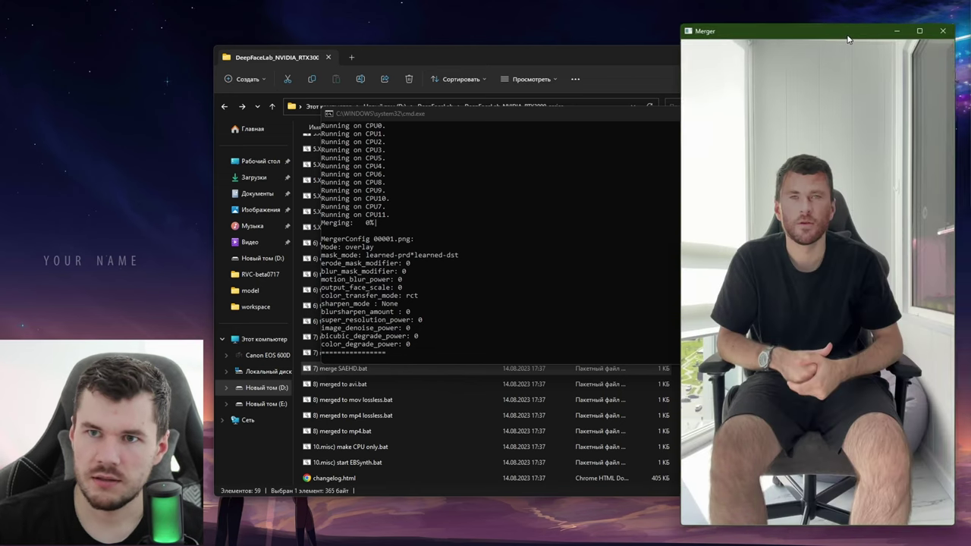
{"action": "left_click_drag", "start_coordinate": [849, 32], "coordinate": [686, 34]}
{"action": "key", "text": "Tab"}
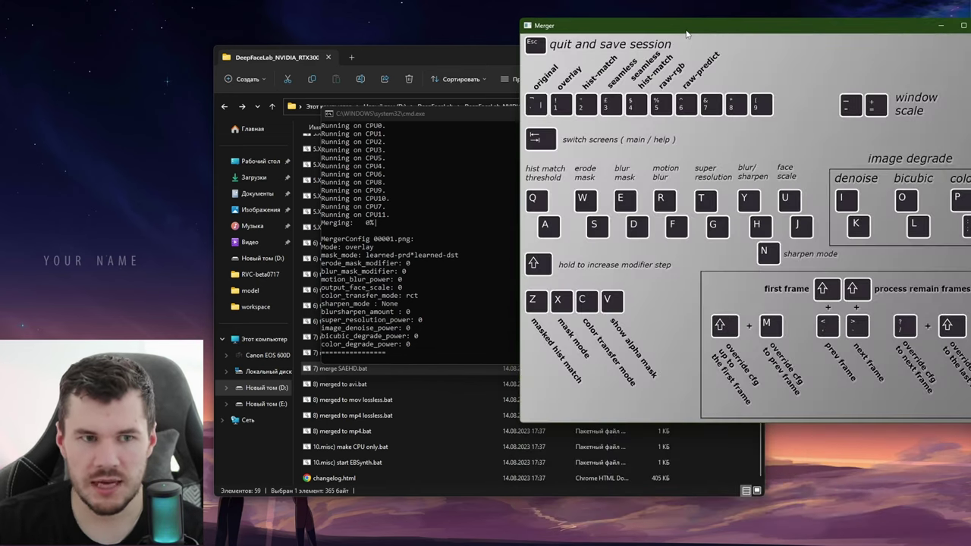
{"action": "key", "text": "Tab"}
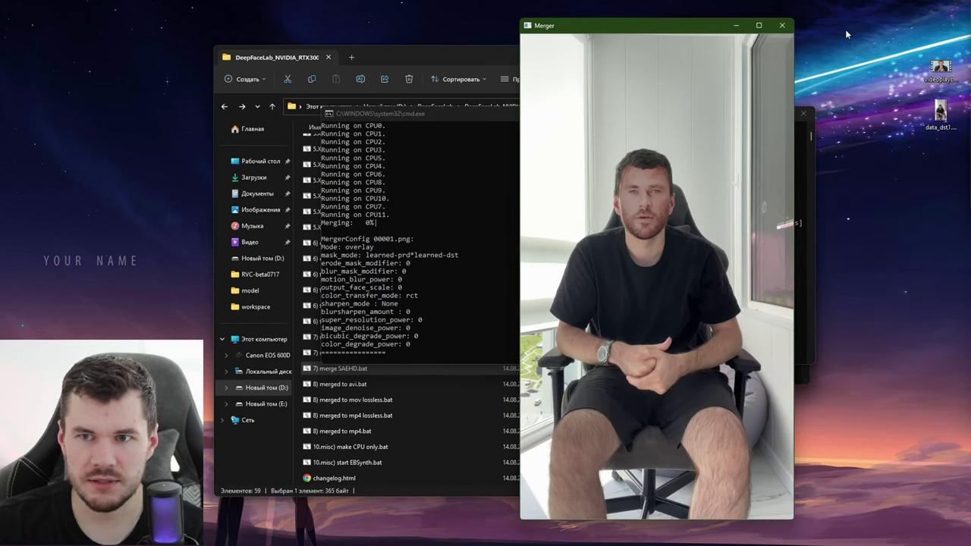
{"action": "key", "text": "Tab"}
{"action": "left_click_drag", "start_coordinate": [786, 32], "coordinate": [602, 59]}
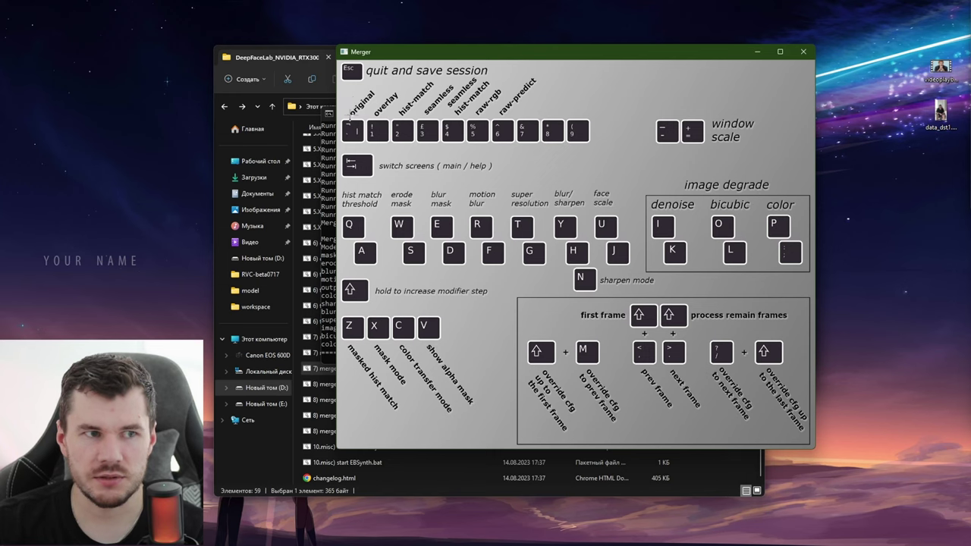
{"action": "key", "text": "Tab"}
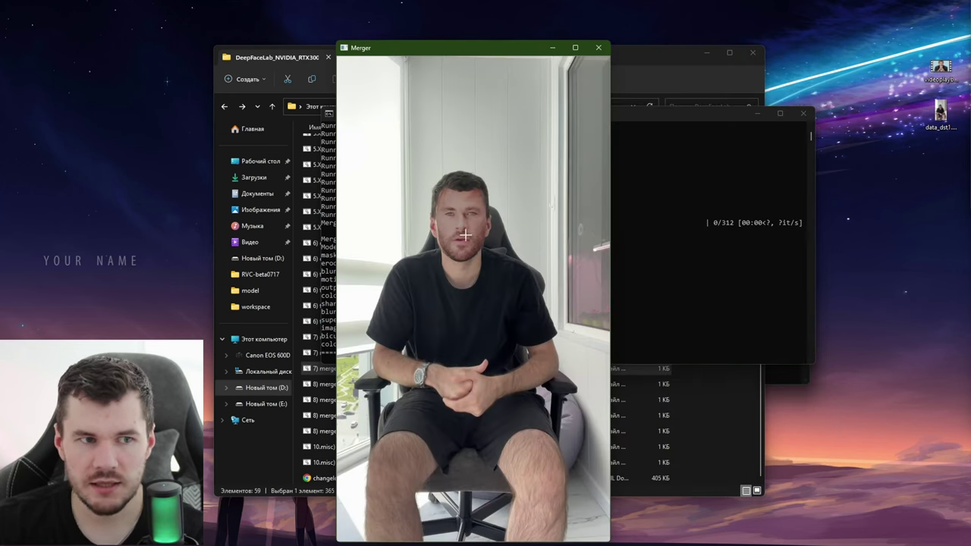
Try several merge modes on frame 00001.png, including raw-rgb and raw-predict, and return to overlay.
{"action": "key", "text": "3"}
{"action": "key", "text": "w"}
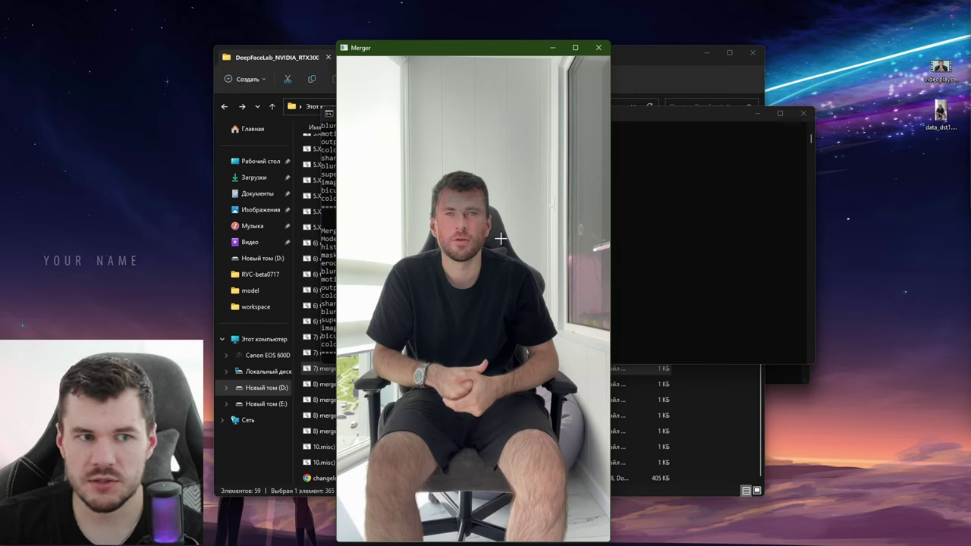
{"action": "key", "text": "6"}
{"action": "key", "text": "7"}
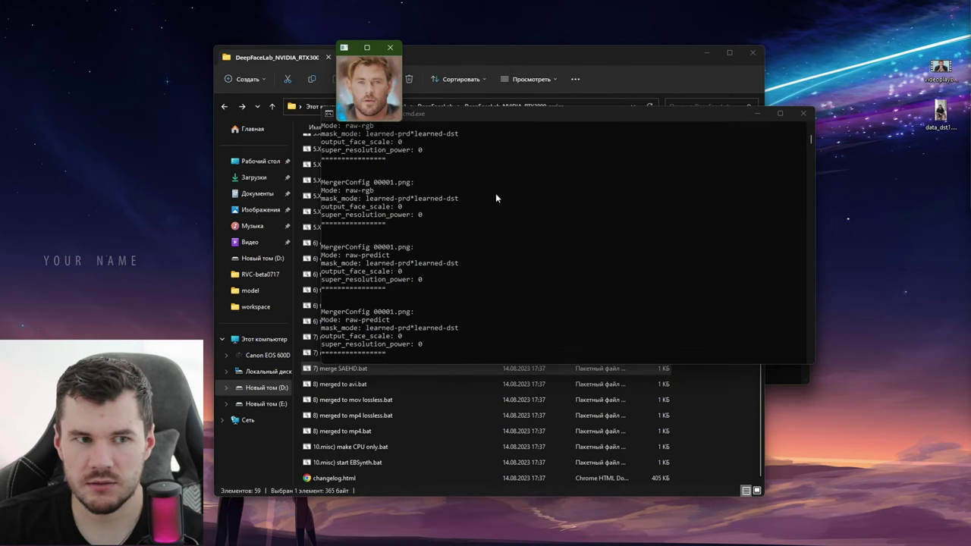
{"action": "key", "text": "1"}
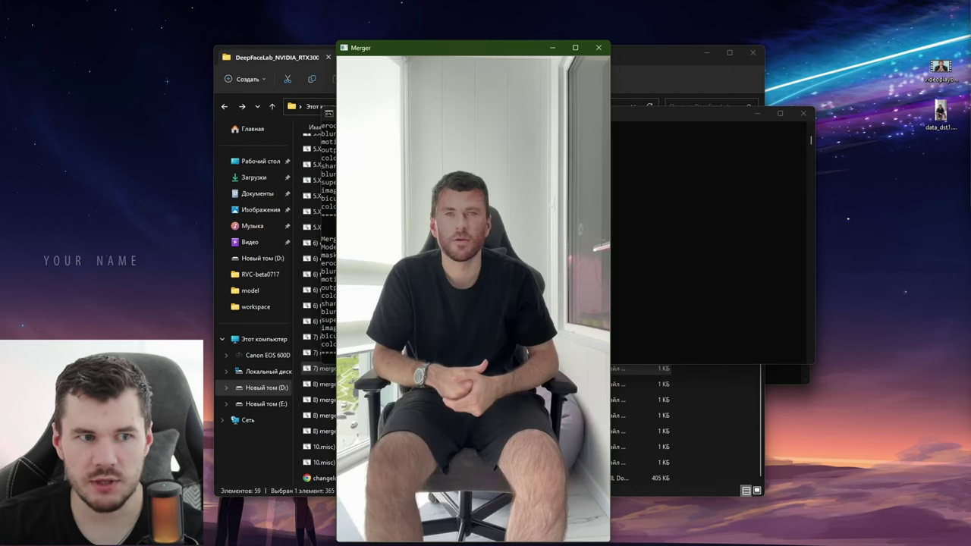
{"action": "left_click_drag", "start_coordinate": [485, 48], "coordinate": [692, 49]}
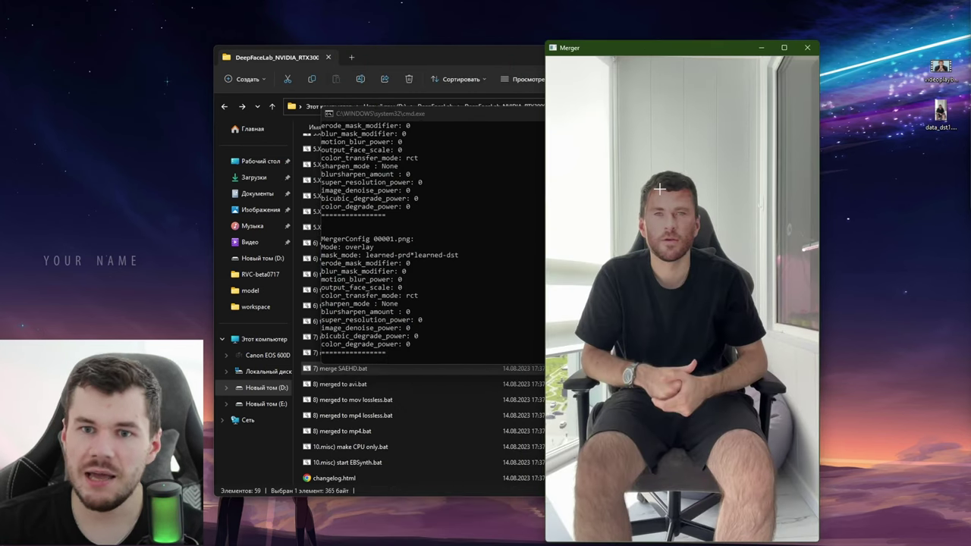
Set the merge mode of frame 00001.png to seamless and bring up the Merger's shortcut help screen.
{"action": "key", "text": "4"}
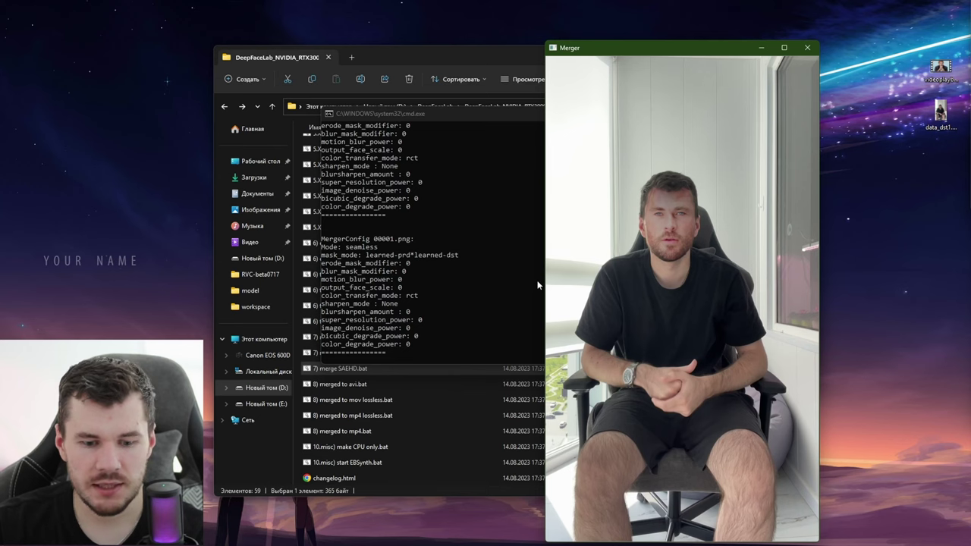
{"action": "key", "text": "Tab"}
{"action": "left_click_drag", "start_coordinate": [747, 52], "coordinate": [559, 79]}
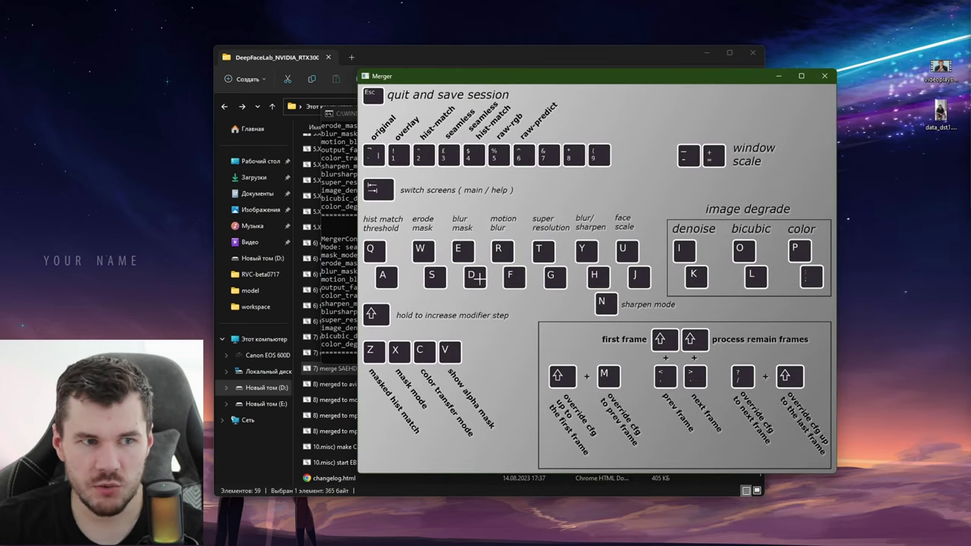
Enlarge the merged preview of frame 00001.png and arrange the Merger and console windows so the face and config values are both readable.
{"action": "key", "text": "Tab"}
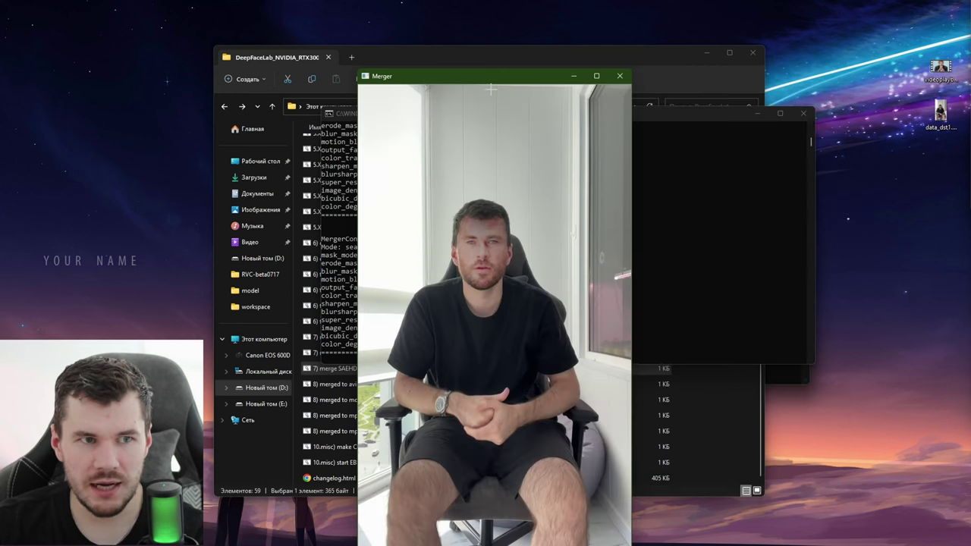
{"action": "left_click_drag", "start_coordinate": [493, 83], "coordinate": [663, 86]}
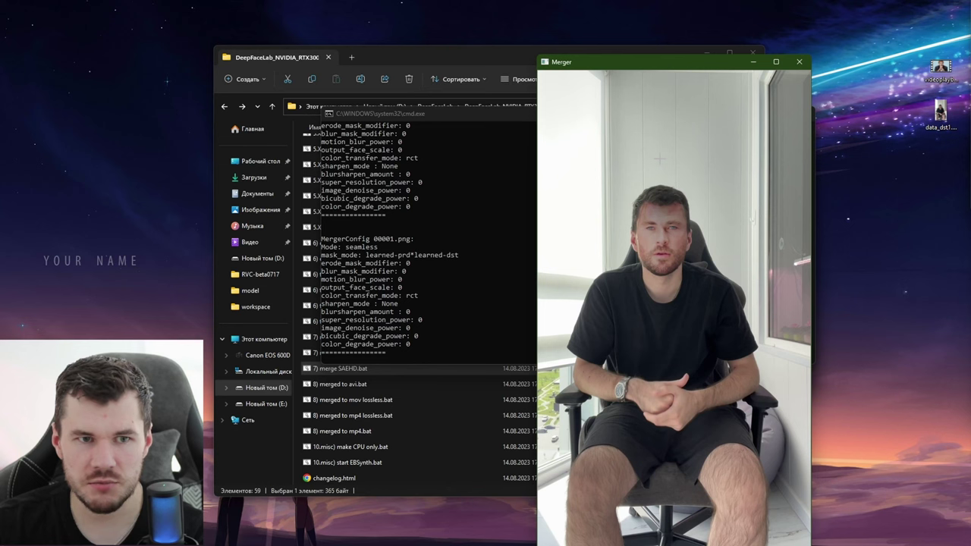
{"action": "key", "text": "Tab"}
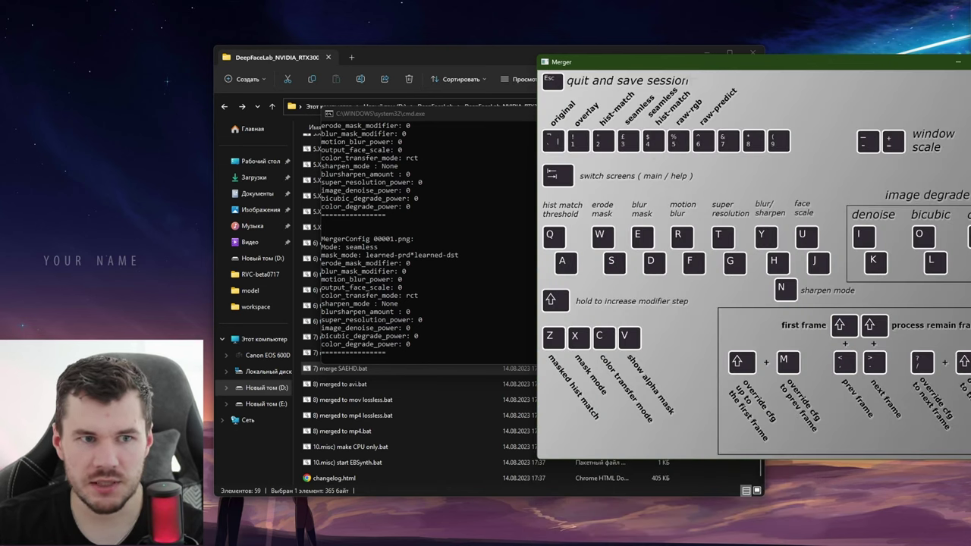
{"action": "left_click_drag", "start_coordinate": [704, 69], "coordinate": [619, 74]}
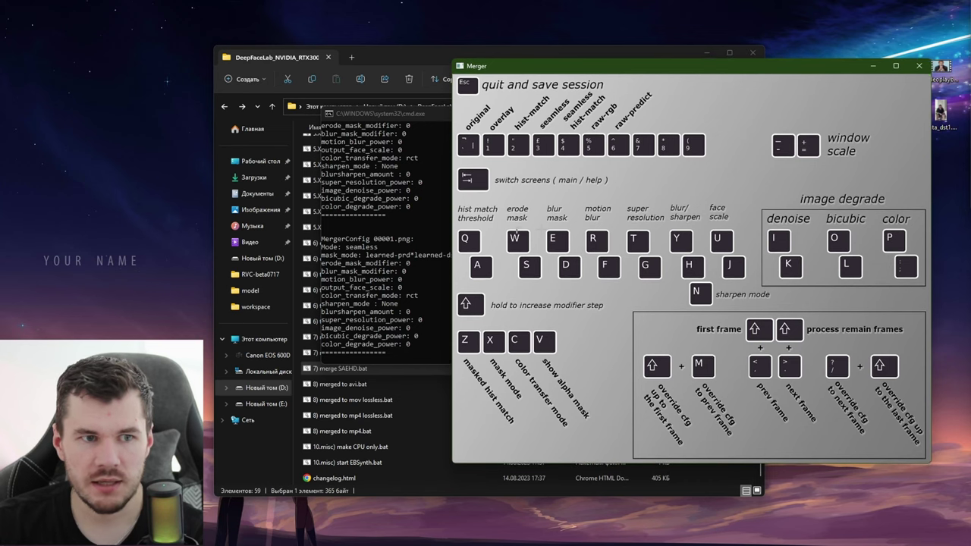
{"action": "key", "text": "Tab"}
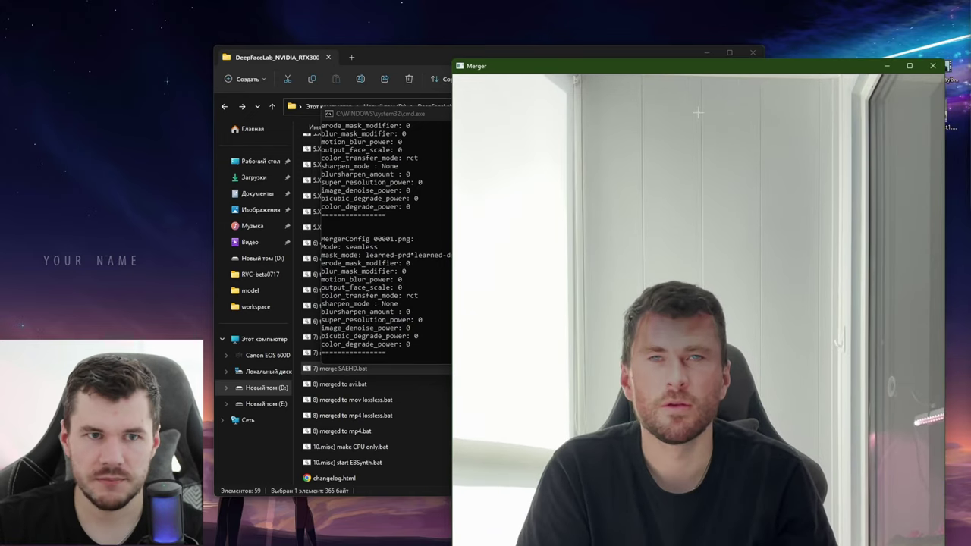
{"action": "left_click_drag", "start_coordinate": [730, 72], "coordinate": [622, 53]}
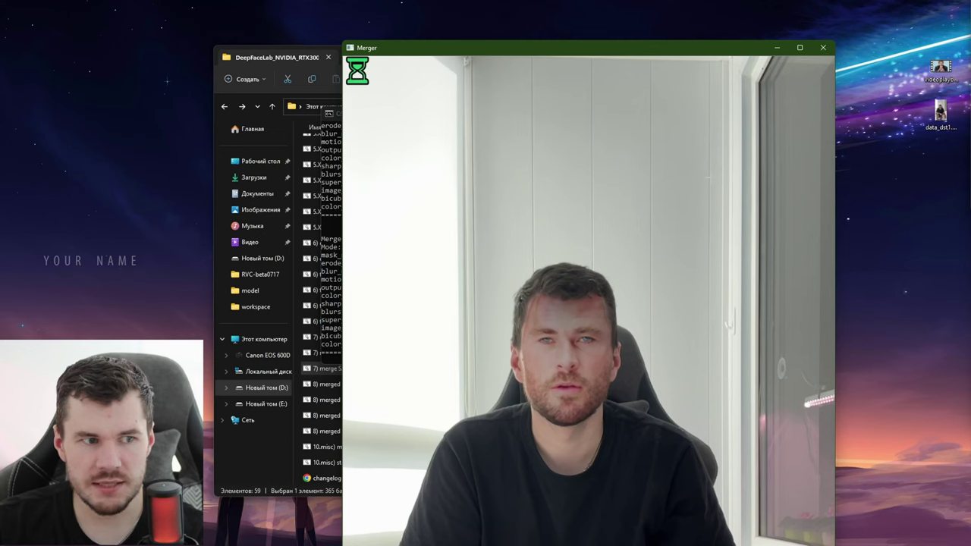
{"action": "left_click", "coordinate": [330, 137]}
{"action": "left_click_drag", "start_coordinate": [408, 114], "coordinate": [220, 112]}
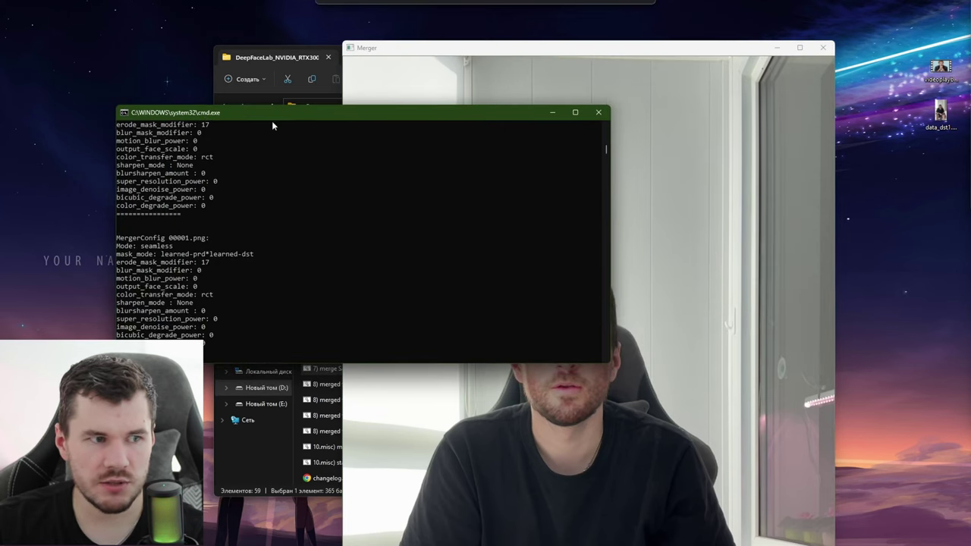
Try a strong mask erosion on frame 00001.png by raising the erode mask modifier to about 67.
{"action": "left_click", "coordinate": [427, 223]}
{"action": "key", "text": "w"}
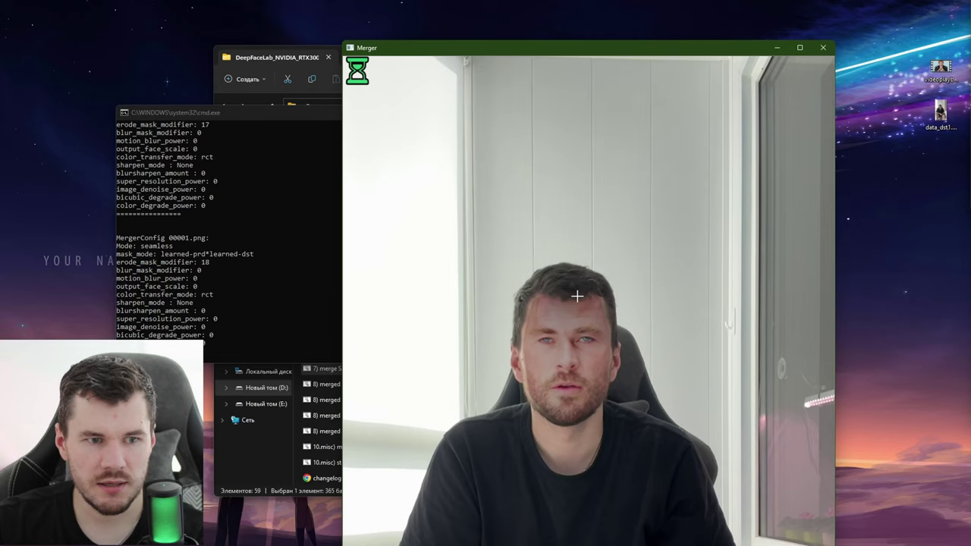
{"action": "key", "text": "w"}
{"action": "key", "text": "w"}
{"action": "key", "text": "w"}
{"action": "key", "text": "w"}
{"action": "key", "text": "w"}
{"action": "key", "text": "w"}
{"action": "key", "text": "w"}
{"action": "key", "text": "w"}
{"action": "key", "text": "w"}
{"action": "key", "text": "w"}
{"action": "key", "text": "w"}
{"action": "key", "text": "w"}
{"action": "key", "text": "w"}
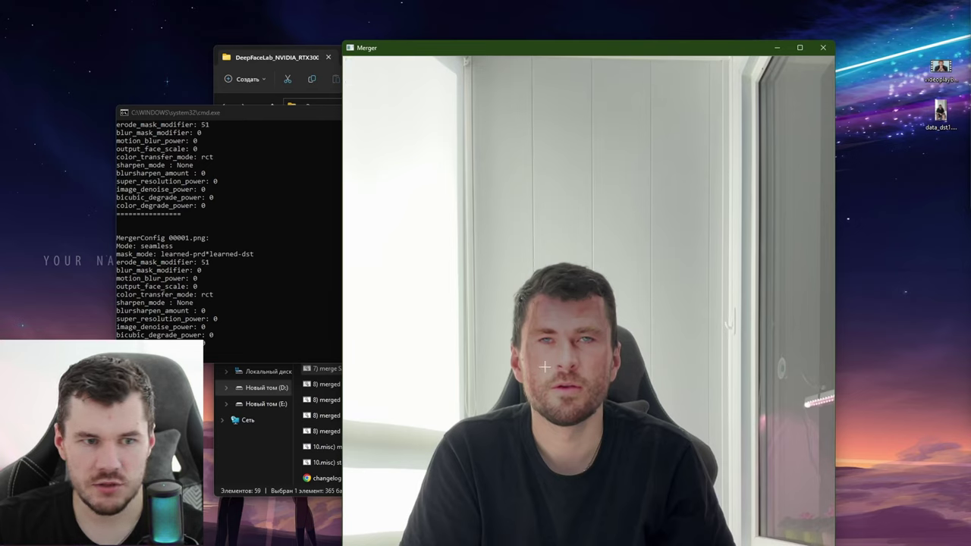
{"action": "key", "text": "w"}
{"action": "key", "text": "w"}
{"action": "key", "text": "w"}
{"action": "key", "text": "w"}
{"action": "key", "text": "w"}
{"action": "key", "text": "w"}
{"action": "key", "text": "w"}
{"action": "key", "text": "w"}
{"action": "key", "text": "w"}
{"action": "key", "text": "w"}
{"action": "key", "text": "w"}
{"action": "key", "text": "w"}
{"action": "key", "text": "w"}
{"action": "key", "text": "w"}
{"action": "key", "text": "w"}
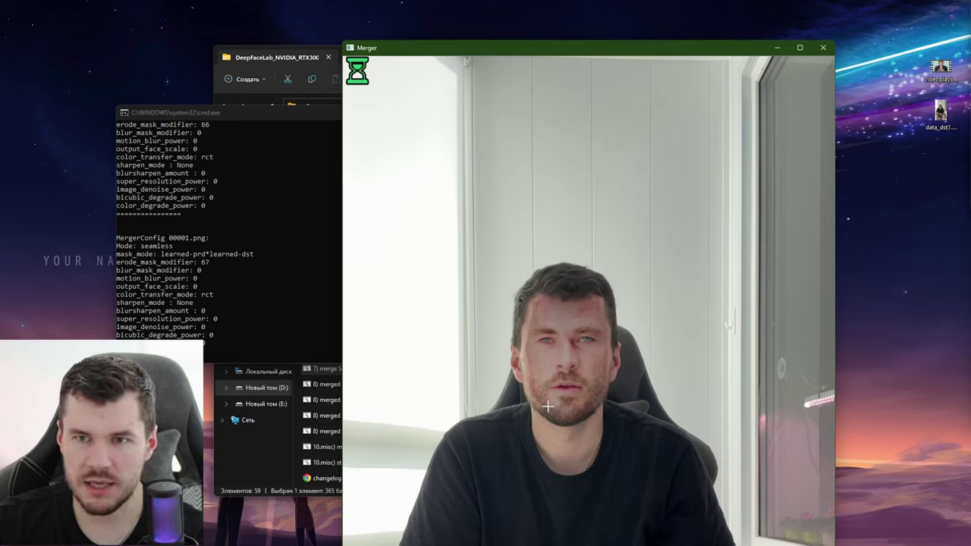
Try a negative mask erosion on frame 00001.png by lowering the erode mask modifier to -68.
{"action": "key", "text": "s"}
{"action": "key", "text": "s"}
{"action": "key", "text": "s"}
{"action": "key", "text": "s"}
{"action": "key", "text": "s"}
{"action": "key", "text": "s"}
{"action": "key", "text": "s"}
{"action": "key", "text": "s"}
{"action": "key", "text": "s"}
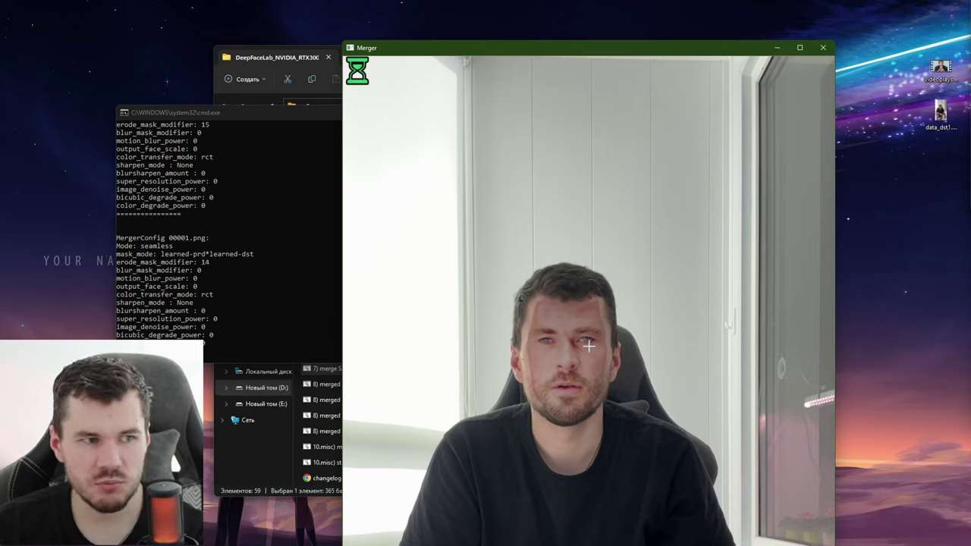
{"action": "key", "text": "s"}
{"action": "key", "text": "s"}
{"action": "key", "text": "s"}
{"action": "key", "text": "s"}
{"action": "key", "text": "s"}
{"action": "key", "text": "s"}
{"action": "key", "text": "s"}
{"action": "key", "text": "s"}
{"action": "key", "text": "s"}
{"action": "key", "text": "s"}
{"action": "key", "text": "s"}
{"action": "key", "text": "s"}
{"action": "key", "text": "s"}
{"action": "key", "text": "s"}
{"action": "key", "text": "s"}
{"action": "key", "text": "s"}
{"action": "key", "text": "s"}
{"action": "key", "text": "s"}
{"action": "key", "text": "s"}
{"action": "key", "text": "s"}
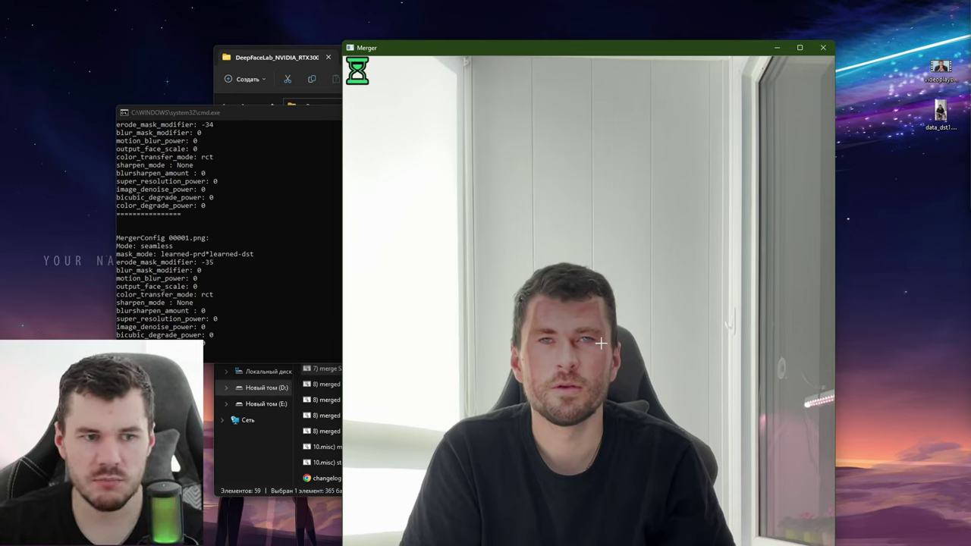
{"action": "key", "text": "s"}
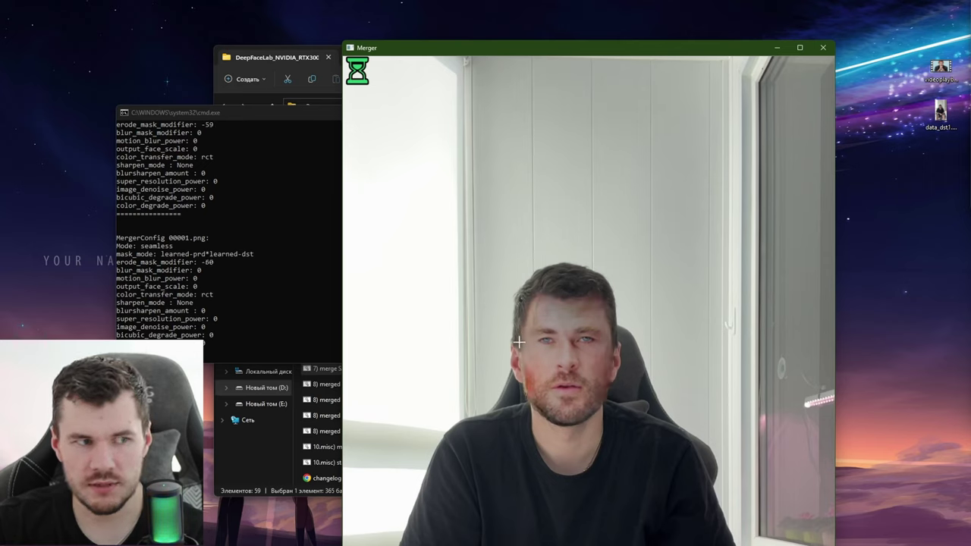
{"action": "key", "text": "s"}
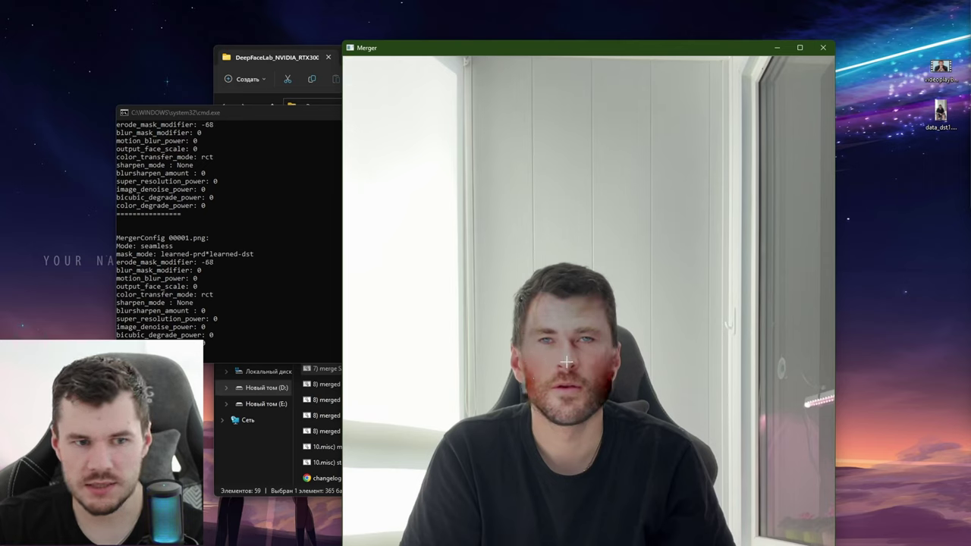
Set the erode mask modifier of frame 00001.png to 23.
{"action": "key", "text": "w"}
{"action": "key", "text": "w"}
{"action": "key", "text": "w"}
{"action": "key", "text": "w"}
{"action": "key", "text": "w"}
{"action": "key", "text": "w"}
{"action": "key", "text": "w"}
{"action": "key", "text": "w"}
{"action": "key", "text": "w"}
{"action": "key", "text": "w"}
{"action": "key", "text": "w"}
{"action": "key", "text": "w"}
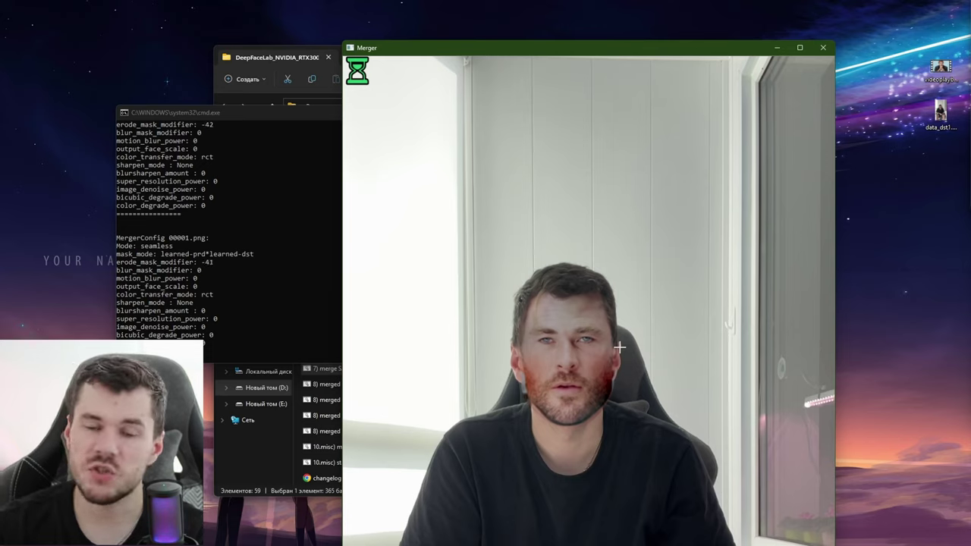
{"action": "key", "text": "w"}
{"action": "key", "text": "w"}
{"action": "key", "text": "w"}
{"action": "key", "text": "w"}
{"action": "key", "text": "w"}
{"action": "key", "text": "w"}
{"action": "key", "text": "w"}
{"action": "key", "text": "w"}
{"action": "key", "text": "w"}
{"action": "key", "text": "w"}
{"action": "key", "text": "w"}
{"action": "key", "text": "w"}
{"action": "key", "text": "w"}
{"action": "key", "text": "w"}
{"action": "key", "text": "w"}
{"action": "key", "text": "w"}
{"action": "key", "text": "w"}
{"action": "key", "text": "w"}
{"action": "key", "text": "w"}
{"action": "key", "text": "w"}
{"action": "key", "text": "w"}
{"action": "key", "text": "w"}
{"action": "key", "text": "w"}
{"action": "key", "text": "w"}
{"action": "key", "text": "w"}
{"action": "key", "text": "w"}
{"action": "key", "text": "w"}
{"action": "key", "text": "w"}
{"action": "key", "text": "w"}
{"action": "key", "text": "w"}
{"action": "key", "text": "w"}
{"action": "key", "text": "w"}
{"action": "key", "text": "w"}
{"action": "key", "text": "w"}
{"action": "key", "text": "w"}
{"action": "key", "text": "w"}
{"action": "key", "text": "w"}
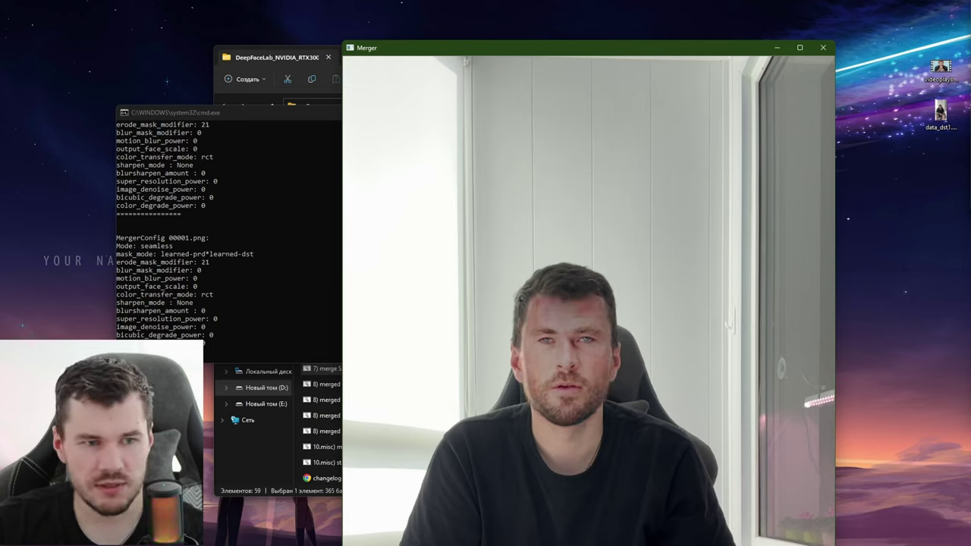
{"action": "key", "text": "w"}
{"action": "key", "text": "w"}
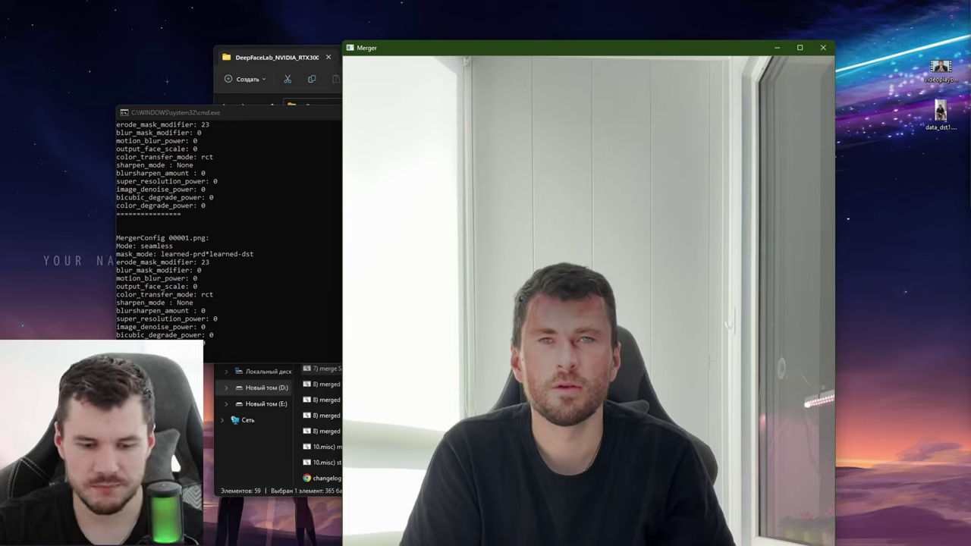
Try a blur mask modifier of 23 and higher on frame 00001.png, and return it to 0.
{"action": "key", "text": "e"}
{"action": "key", "text": "e"}
{"action": "key", "text": "e"}
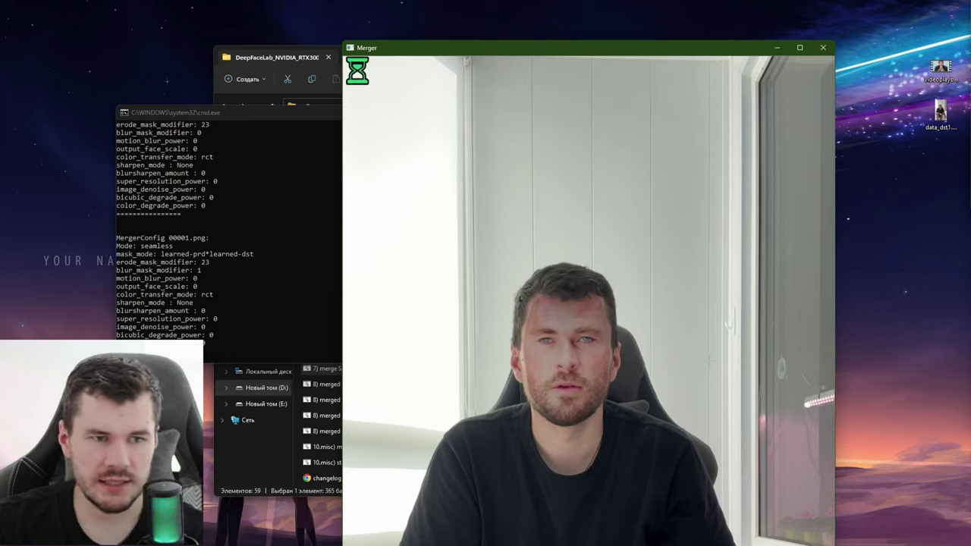
{"action": "key", "text": "e"}
{"action": "key", "text": "e"}
{"action": "key", "text": "e"}
{"action": "key", "text": "e"}
{"action": "key", "text": "e"}
{"action": "key", "text": "e"}
{"action": "key", "text": "e"}
{"action": "key", "text": "e"}
{"action": "key", "text": "e"}
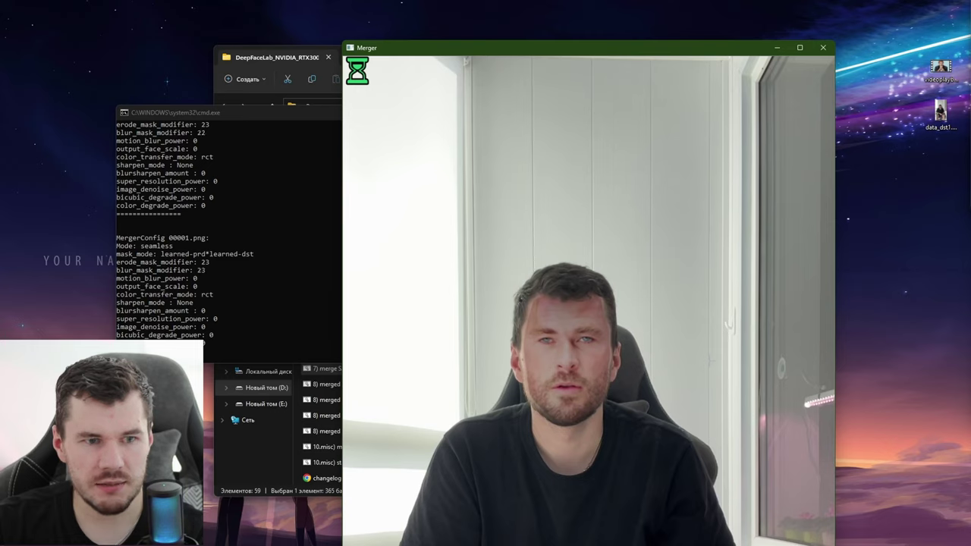
{"action": "key", "text": "e"}
{"action": "key", "text": "e"}
{"action": "key", "text": "d"}
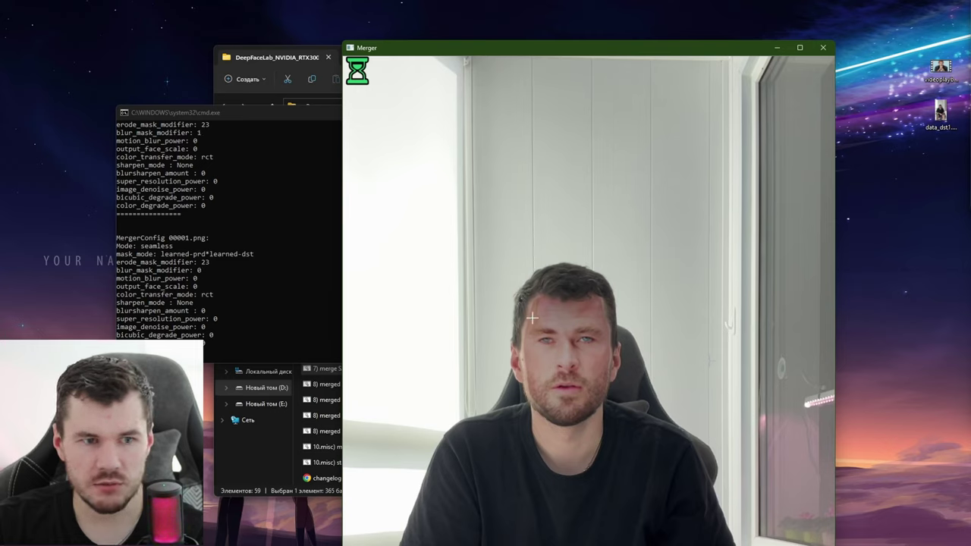
{"action": "key", "text": "d"}
Set the blur mask modifier of frame 00001.png to 90.
{"action": "key", "text": "e"}
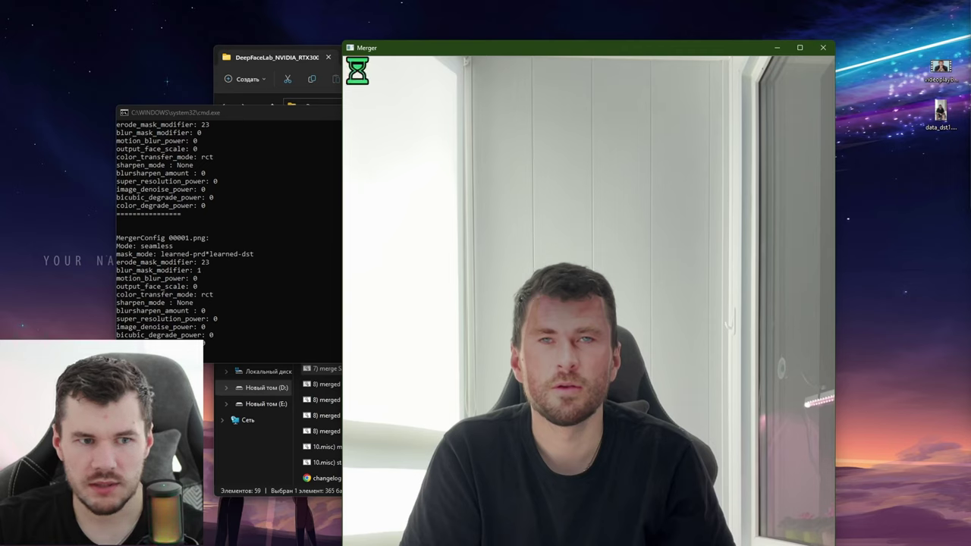
{"action": "key", "text": "e"}
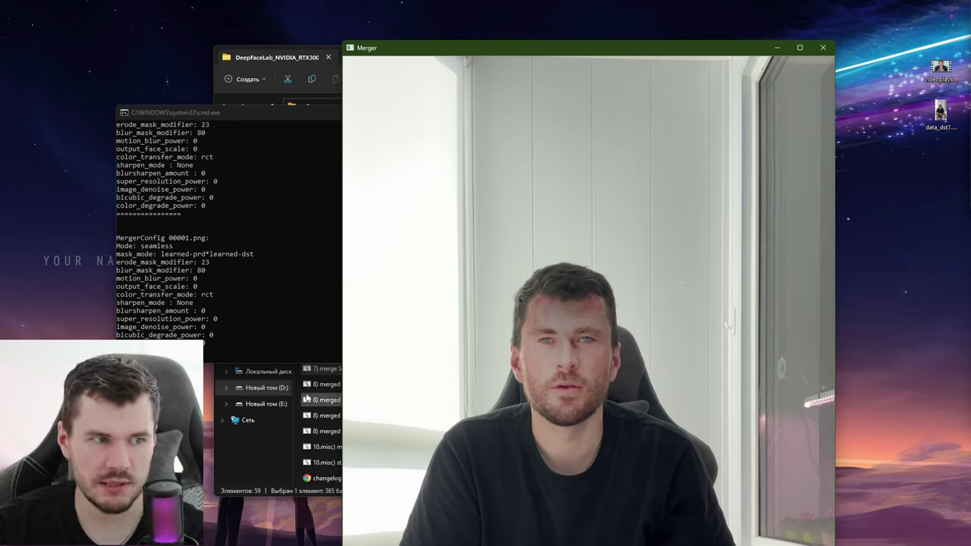
{"action": "key", "text": "e"}
{"action": "key", "text": "e"}
{"action": "key", "text": "e"}
{"action": "key", "text": "e"}
{"action": "key", "text": "e"}
{"action": "key", "text": "e"}
{"action": "key", "text": "e"}
{"action": "key", "text": "e"}
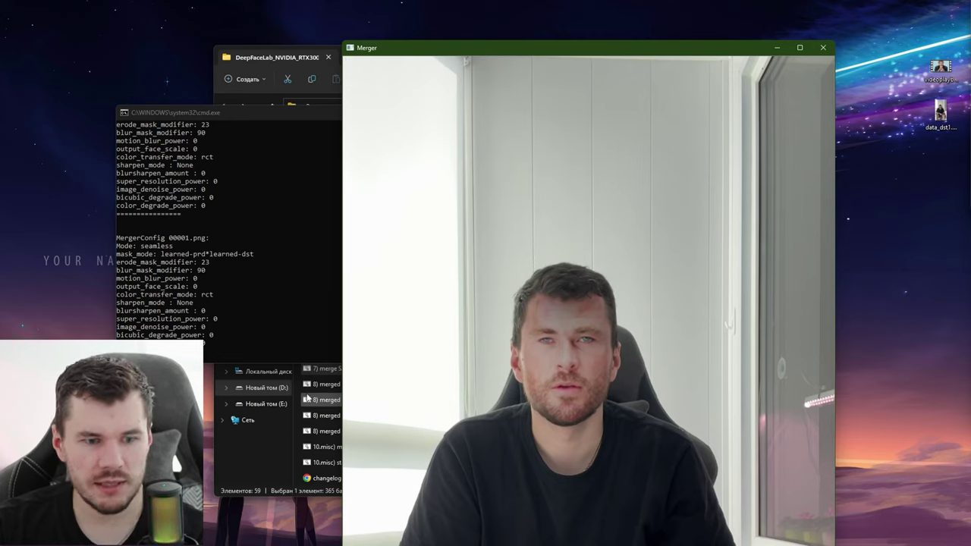
Set the motion blur power of frame 00001.png to 4, and consult the Merger's shortcut help before returning to the preview.
{"action": "key", "text": "r"}
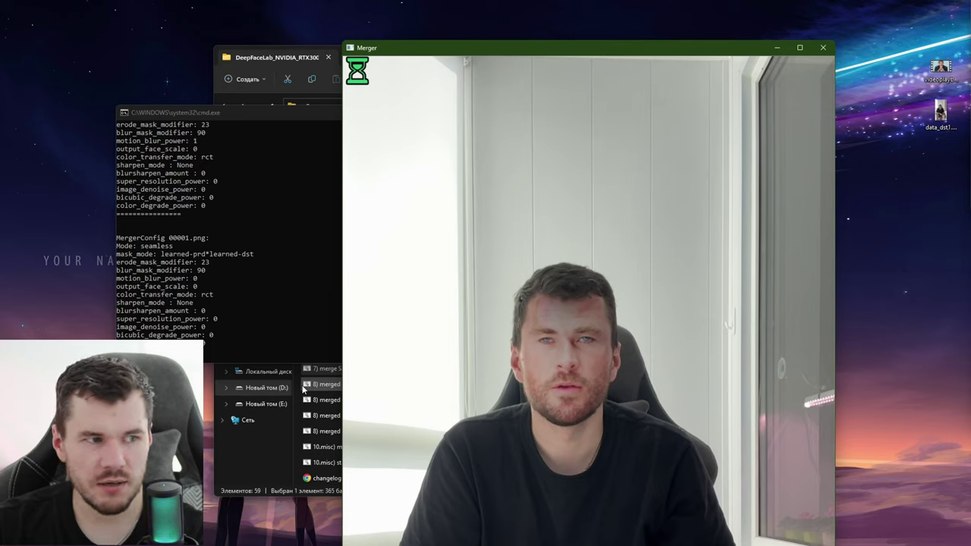
{"action": "key", "text": "r"}
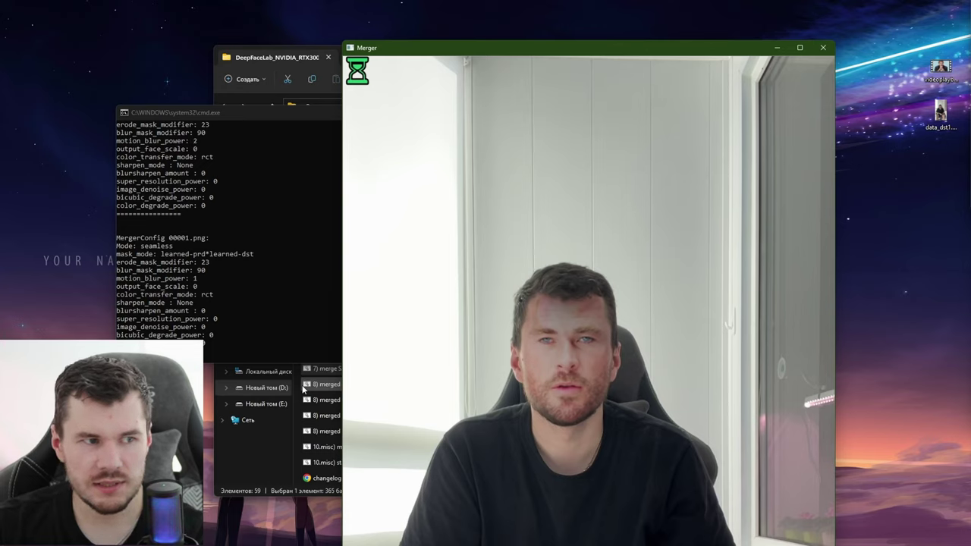
{"action": "key", "text": "Tab"}
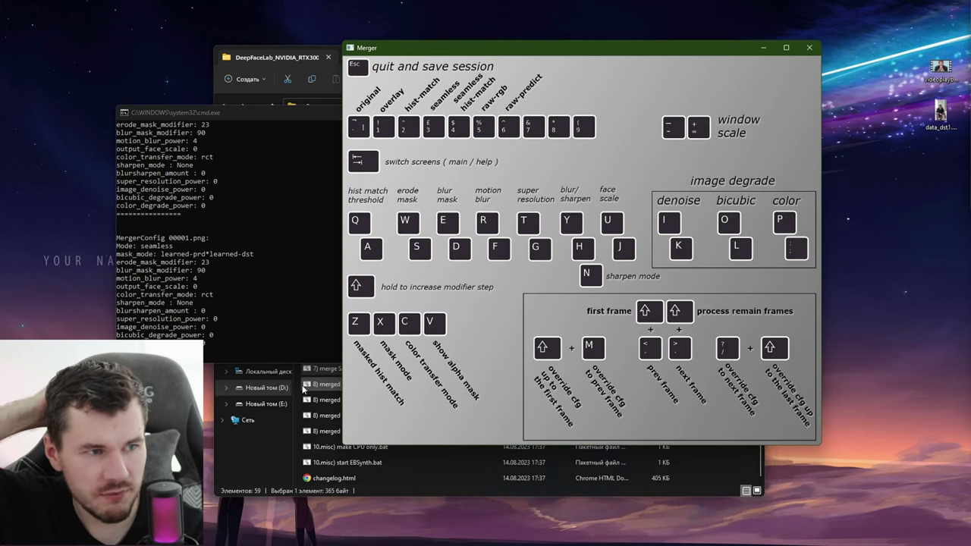
{"action": "key", "text": "Tab"}
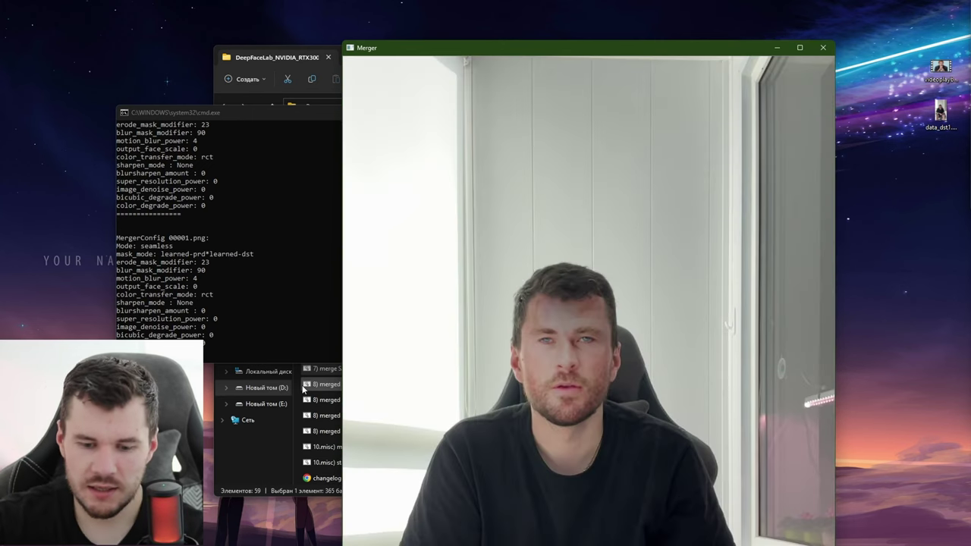
Try a super resolution power of 100 on frame 00001.png.
{"action": "key", "text": "t"}
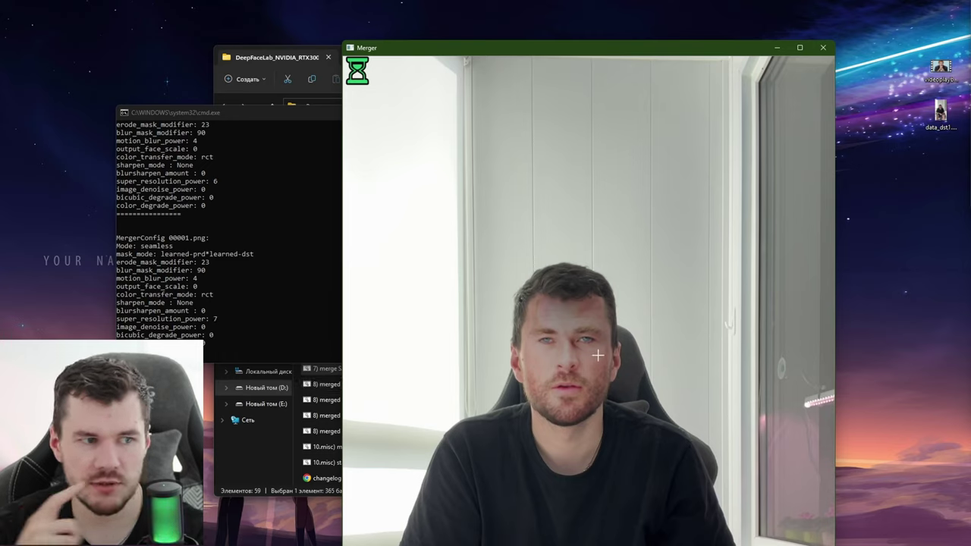
{"action": "key", "text": "t"}
{"action": "key", "text": "t"}
{"action": "key", "text": "t"}
{"action": "key", "text": "t"}
{"action": "key", "text": "t"}
{"action": "key", "text": "t"}
{"action": "key", "text": "t"}
{"action": "key", "text": "t"}
{"action": "key", "text": "t"}
{"action": "key", "text": "t"}
{"action": "key", "text": "t"}
{"action": "key", "text": "t"}
{"action": "key", "text": "t"}
{"action": "key", "text": "t"}
{"action": "key", "text": "t"}
{"action": "key", "text": "t"}
{"action": "key", "text": "t"}
{"action": "key", "text": "t"}
{"action": "key", "text": "t"}
{"action": "key", "text": "t"}
{"action": "key", "text": "t"}
{"action": "key", "text": "t"}
{"action": "key", "text": "t"}
{"action": "key", "text": "t"}
{"action": "key", "text": "t"}
{"action": "key", "text": "t"}
{"action": "key", "text": "t"}
{"action": "key", "text": "t"}
{"action": "key", "text": "t"}
{"action": "key", "text": "t"}
{"action": "key", "text": "t"}
{"action": "key", "text": "t"}
{"action": "key", "text": "t"}
{"action": "key", "text": "t"}
{"action": "key", "text": "t"}
{"action": "key", "text": "t"}
{"action": "key", "text": "t"}
{"action": "key", "text": "t"}
{"action": "key", "text": "t"}
{"action": "key", "text": "t"}
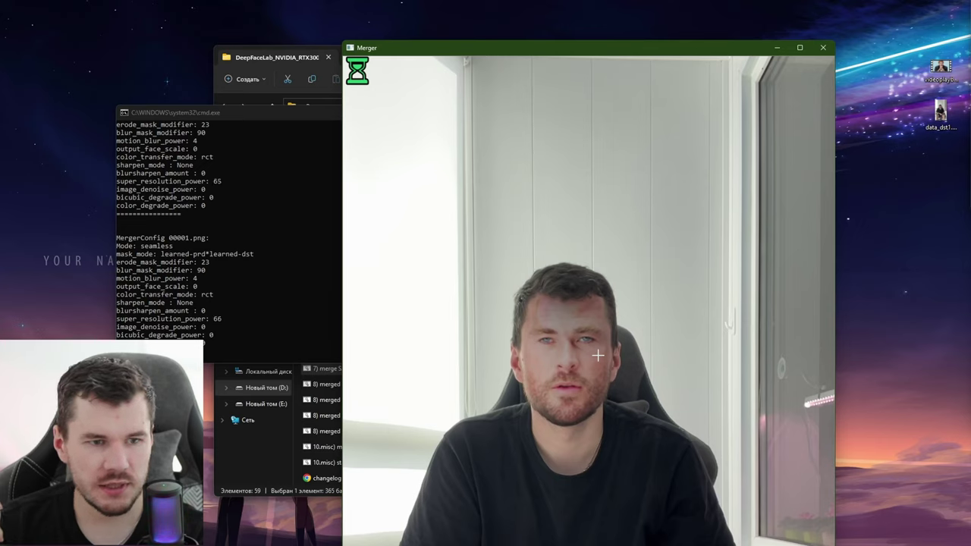
{"action": "key", "text": "t"}
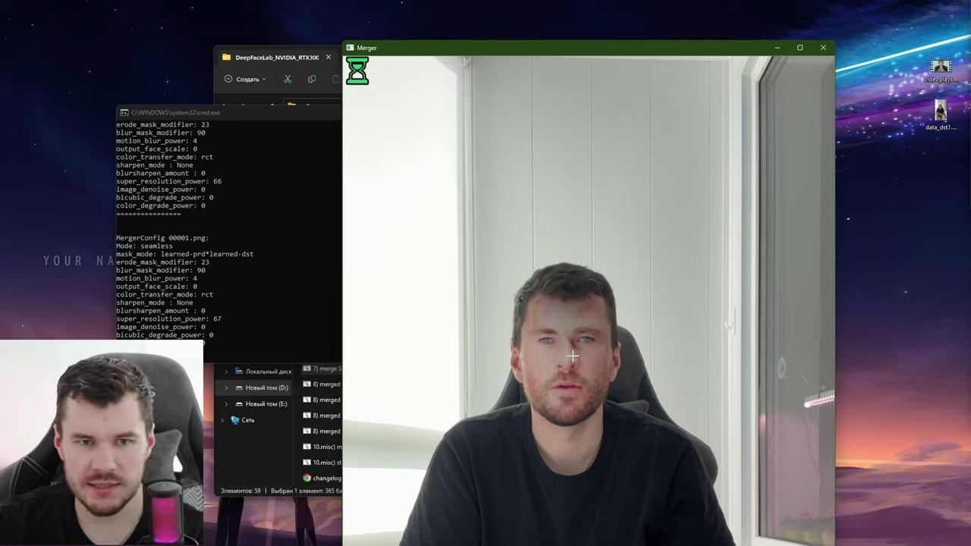
{"action": "key", "text": "t"}
{"action": "key", "text": "t"}
{"action": "key", "text": "t"}
{"action": "key", "text": "t"}
{"action": "key", "text": "t"}
{"action": "key", "text": "t"}
{"action": "key", "text": "t"}
{"action": "key", "text": "t"}
{"action": "key", "text": "t"}
{"action": "key", "text": "t"}
{"action": "key", "text": "t"}
{"action": "key", "text": "t"}
{"action": "key", "text": "t"}
{"action": "key", "text": "t"}
{"action": "key", "text": "t"}
{"action": "key", "text": "t"}
{"action": "key", "text": "t"}
{"action": "key", "text": "t"}
{"action": "key", "text": "t"}
{"action": "key", "text": "t"}
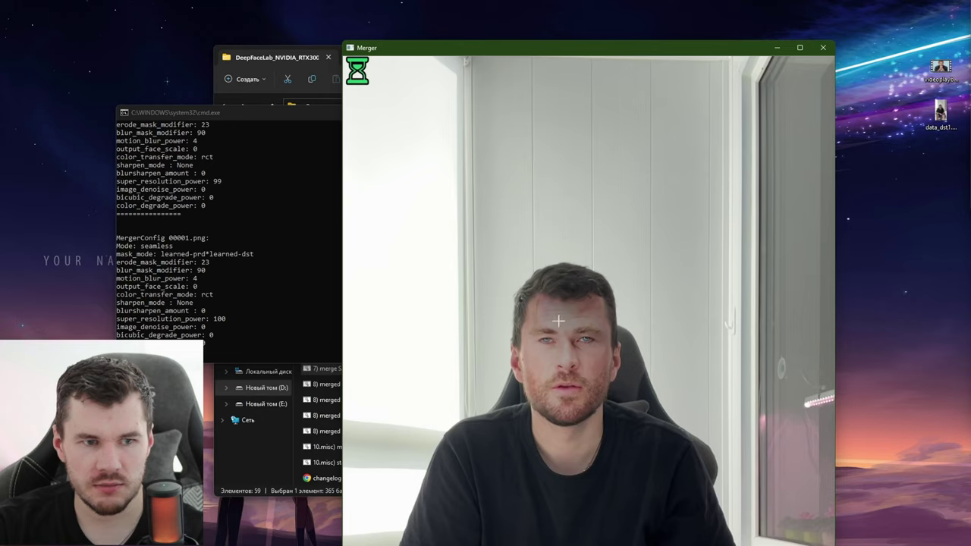
{"action": "key", "text": "t"}
Set the super resolution power of frame 00001.png to 59.
{"action": "key", "text": "g"}
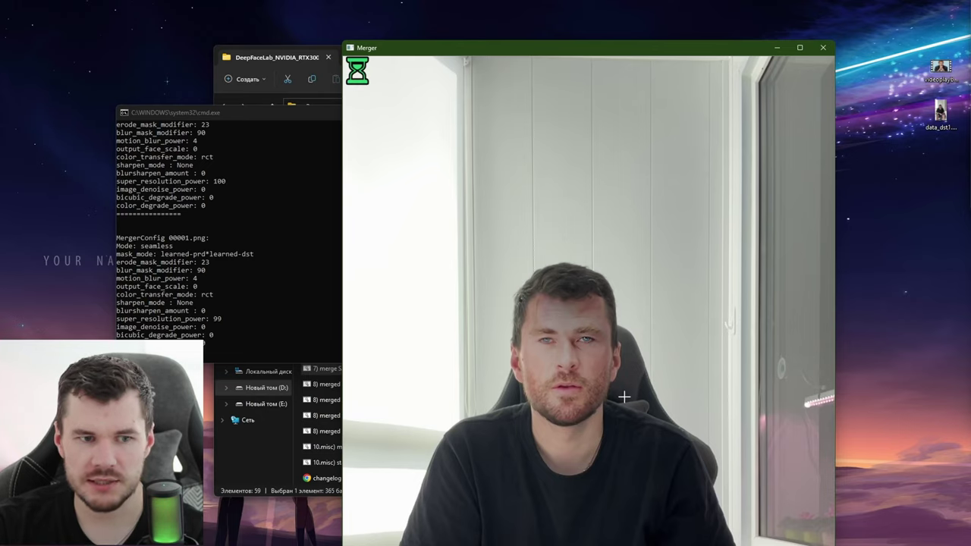
{"action": "key", "text": "g"}
{"action": "key", "text": "g"}
{"action": "key", "text": "g"}
{"action": "key", "text": "g"}
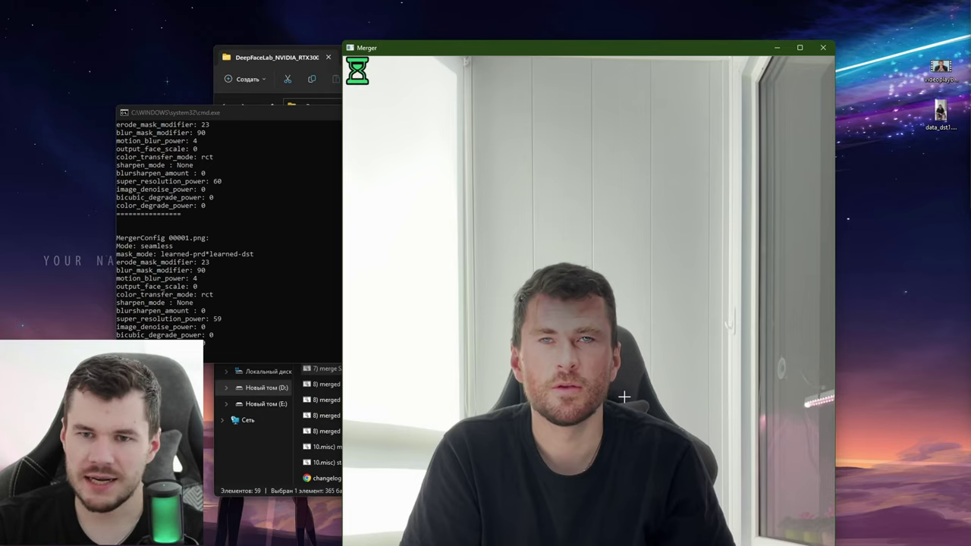
Consult the Merger's shortcut help and set the blursharpen amount of frame 00001.png to 7.
{"action": "key", "text": "Tab"}
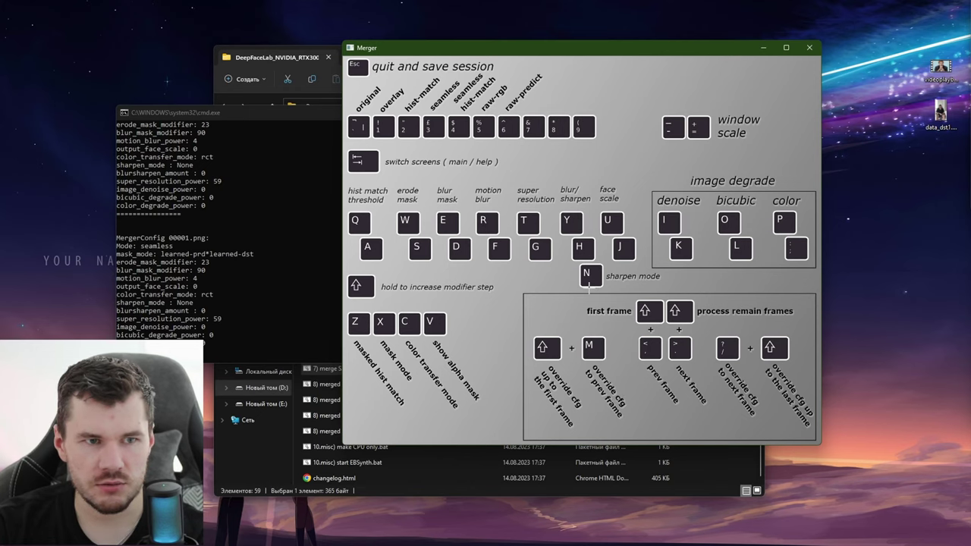
{"action": "key", "text": "Tab"}
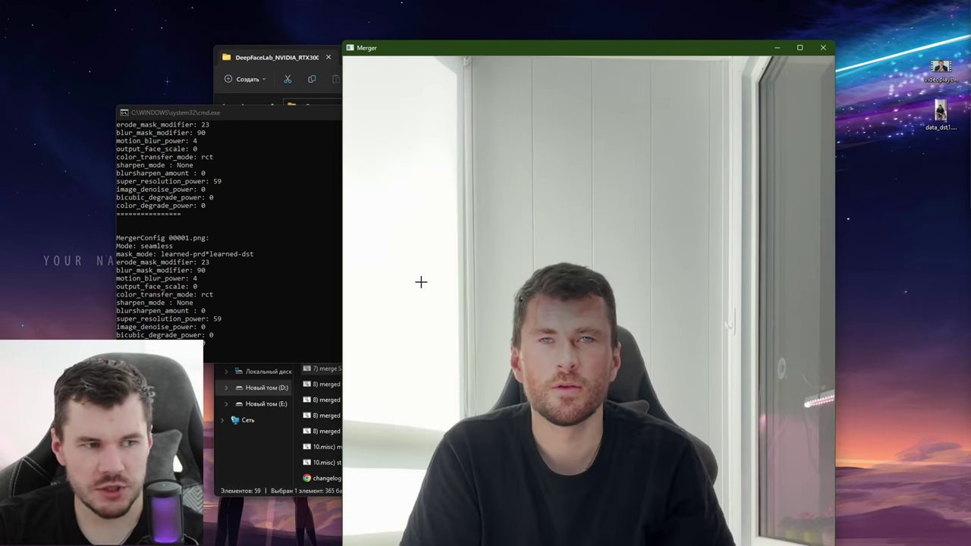
{"action": "key", "text": "h"}
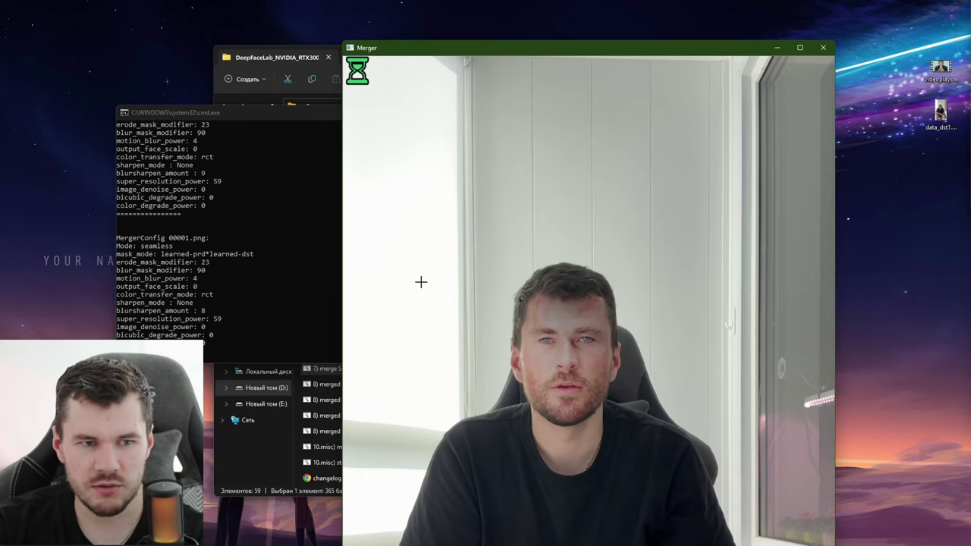
{"action": "key", "text": "h"}
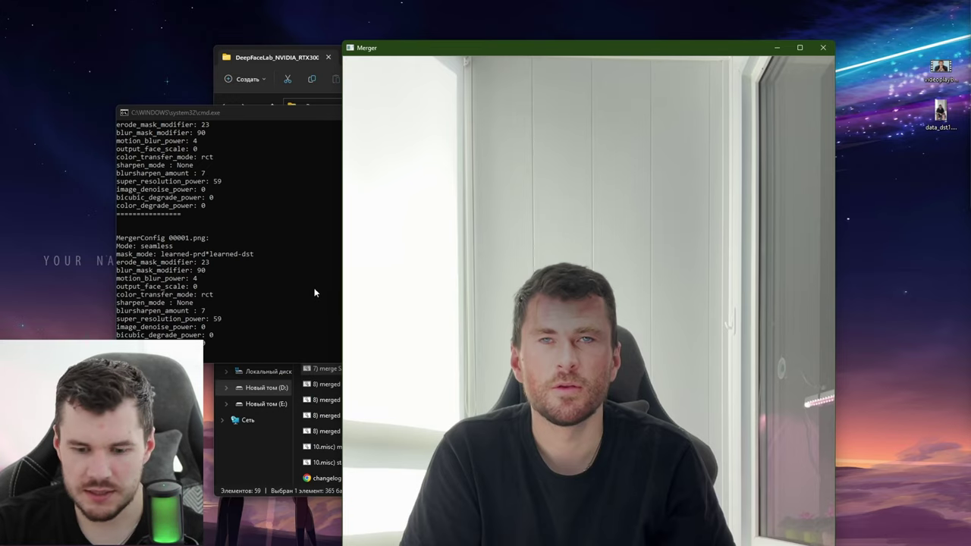
Check the frame-processing commands in the shortcut help and merge all remaining frames with the same settings, bringing the console progress into view.
{"action": "key", "text": "Tab"}
{"action": "key", "text": "Tab"}
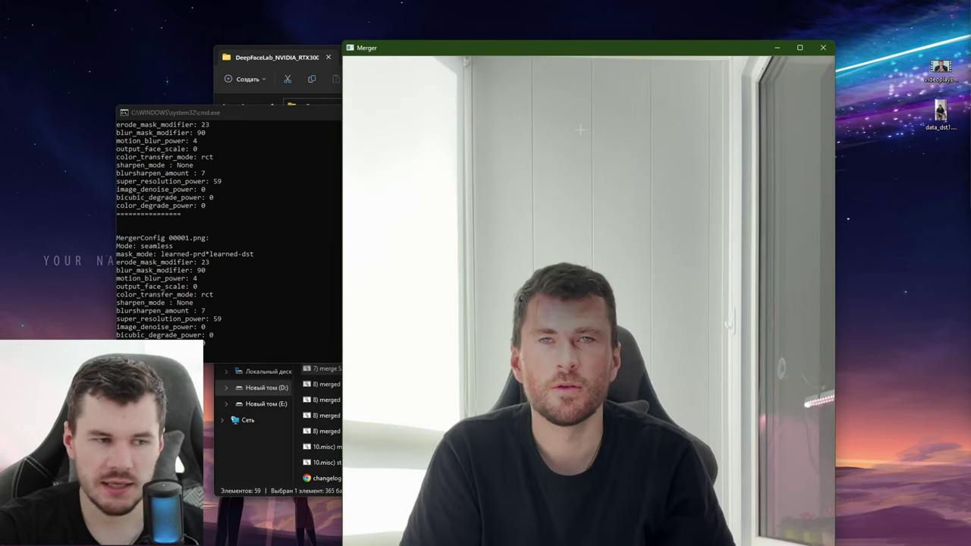
{"action": "key", "text": "Tab"}
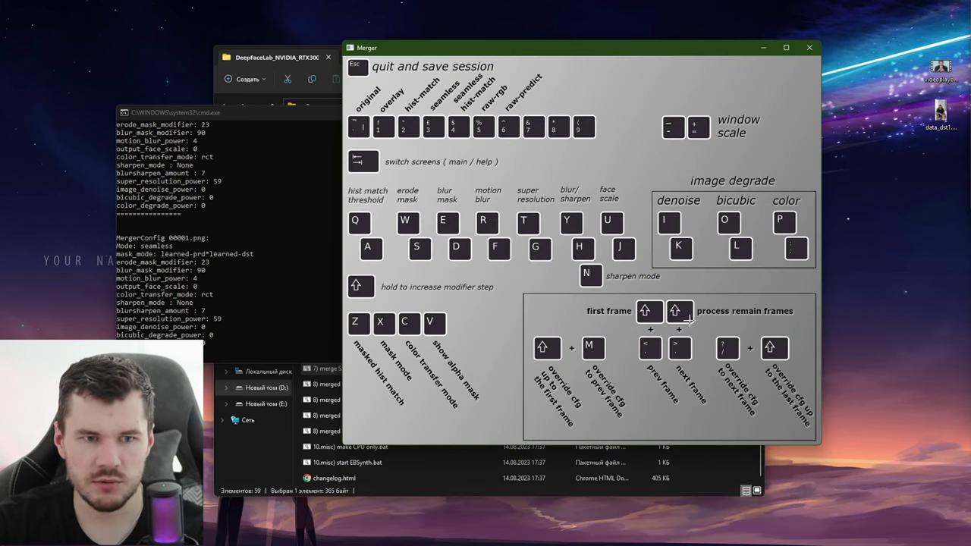
{"action": "key", "text": "Tab"}
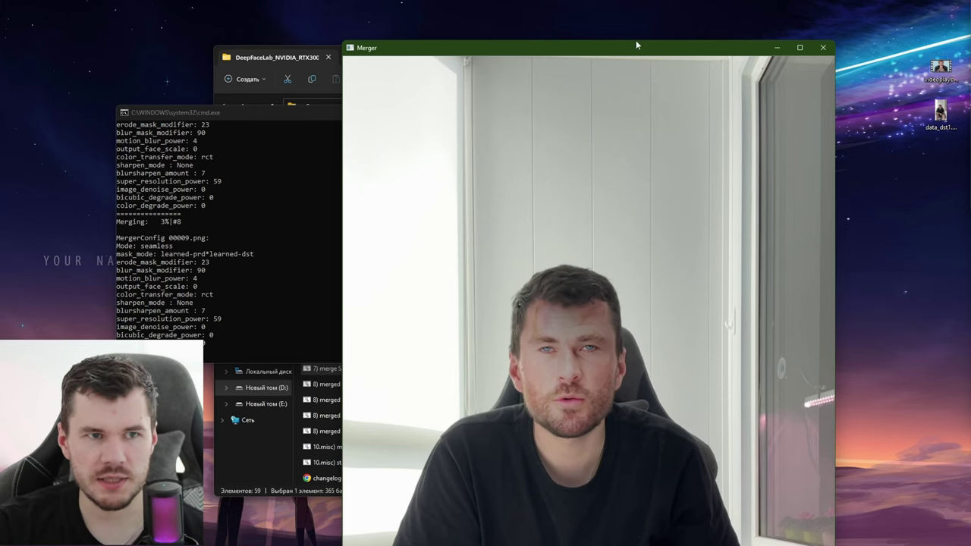
{"action": "mouse_move", "coordinate": [613, 54]}
{"action": "left_mouse_down"}
{"action": "mouse_move", "coordinate": [615, 15]}
{"action": "mouse_move", "coordinate": [625, 54]}
{"action": "left_mouse_up"}
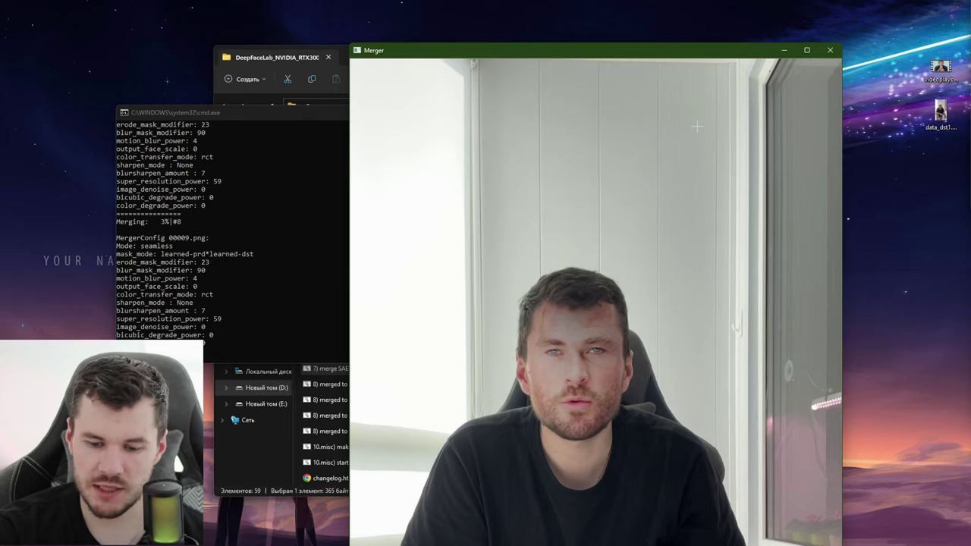
{"action": "key", "text": "shift+period"}
{"action": "left_click", "coordinate": [239, 349]}
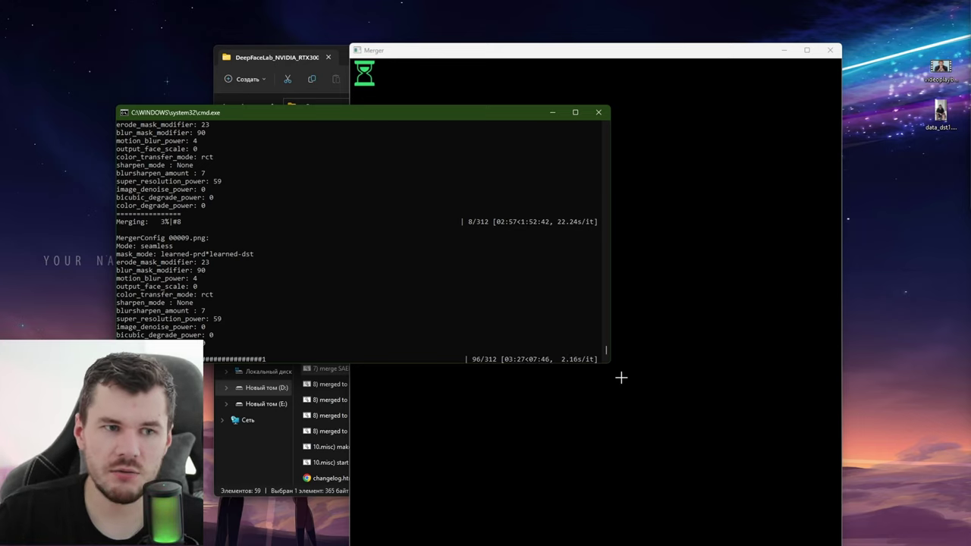
{"action": "left_click_drag", "start_coordinate": [468, 115], "coordinate": [674, 129]}
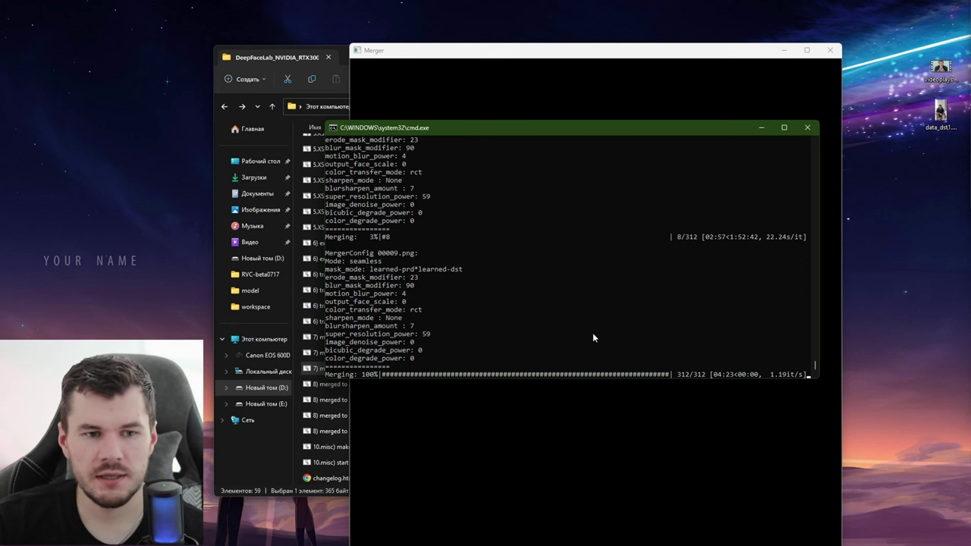
Quit the Merger with its session saved, and close the finished merge console.
{"action": "left_click", "coordinate": [610, 434]}
{"action": "key", "text": "Escape"}
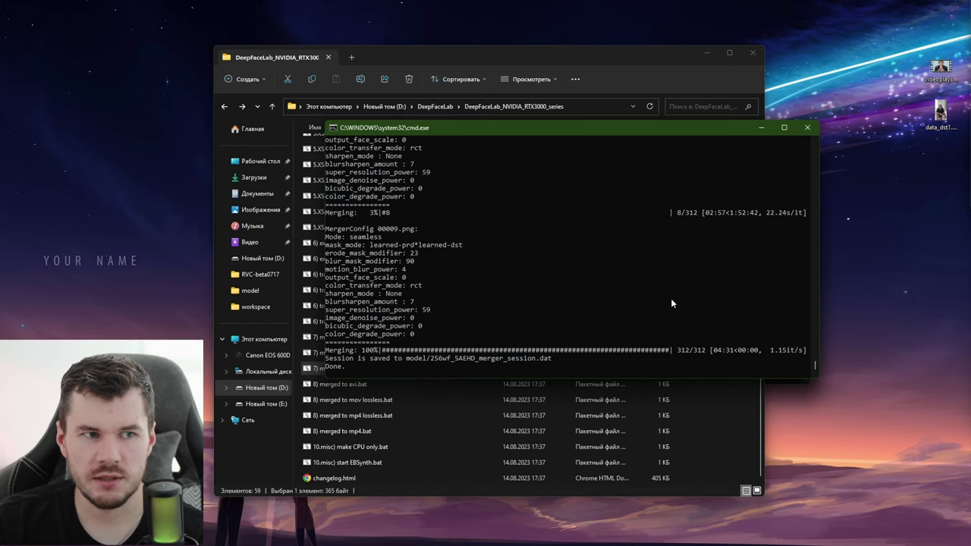
{"action": "key", "text": "Return"}
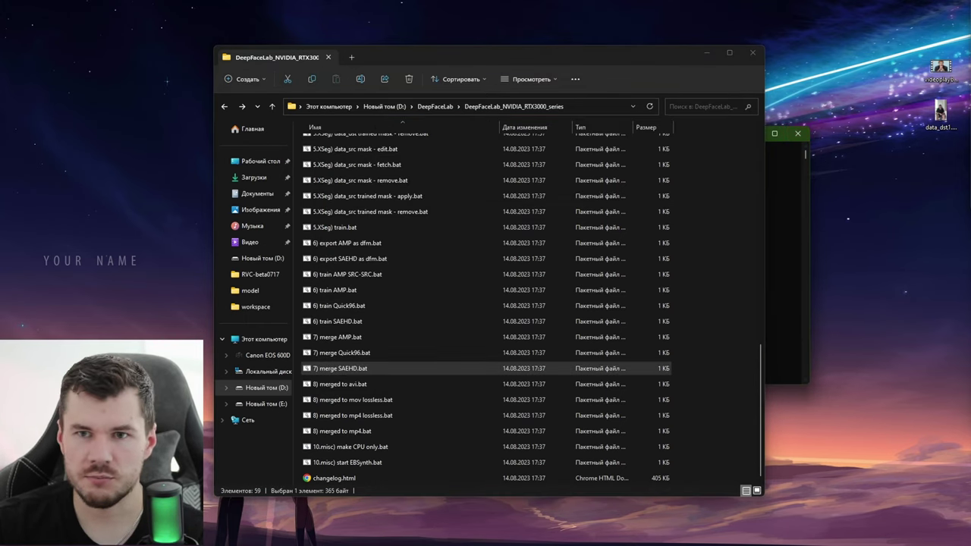
Run 8) merged to mp4.bat with the default output bitrate of 16 MB/s, and close the console once the export is done.
{"action": "left_click", "coordinate": [425, 369]}
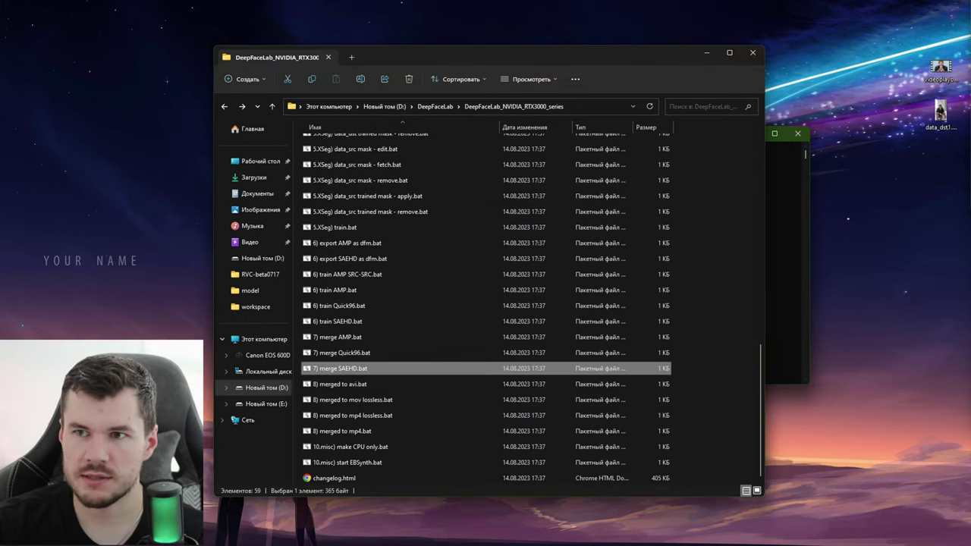
{"action": "left_click", "coordinate": [383, 386]}
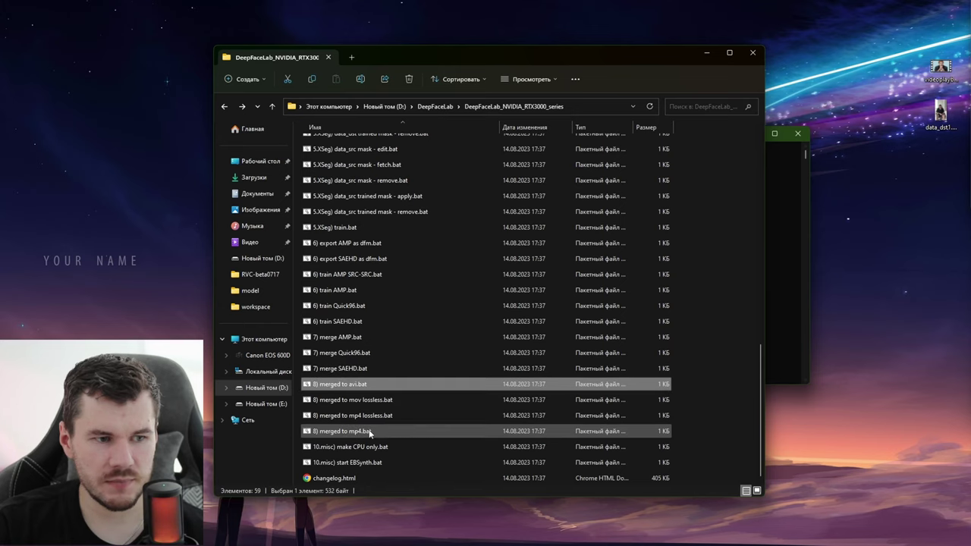
{"action": "left_click", "coordinate": [371, 432]}
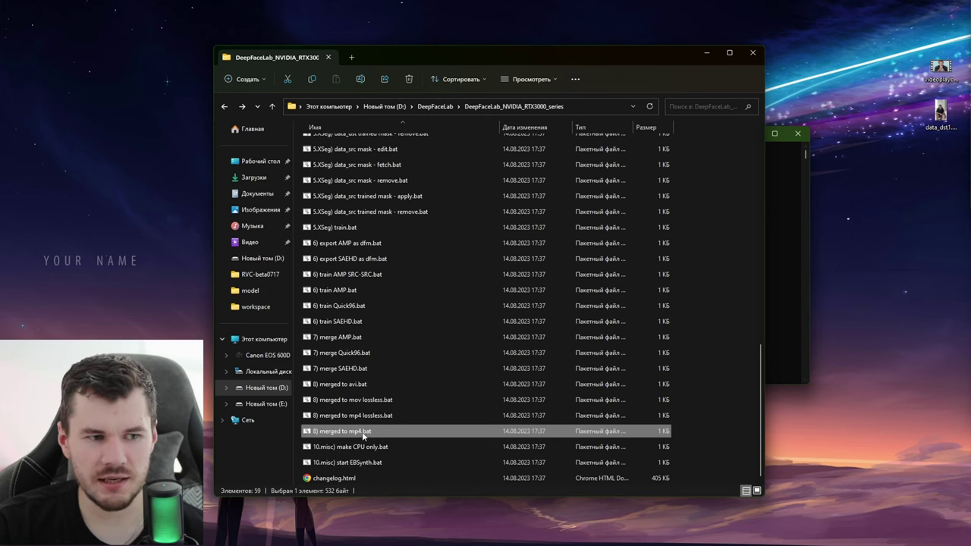
{"action": "double_click", "coordinate": [371, 431]}
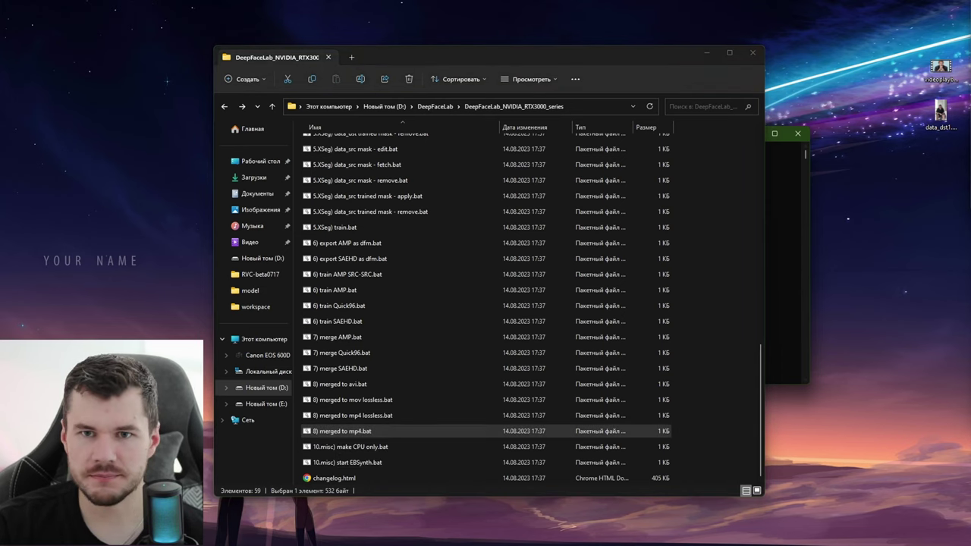
{"action": "left_click_drag", "start_coordinate": [839, 179], "coordinate": [542, 177]}
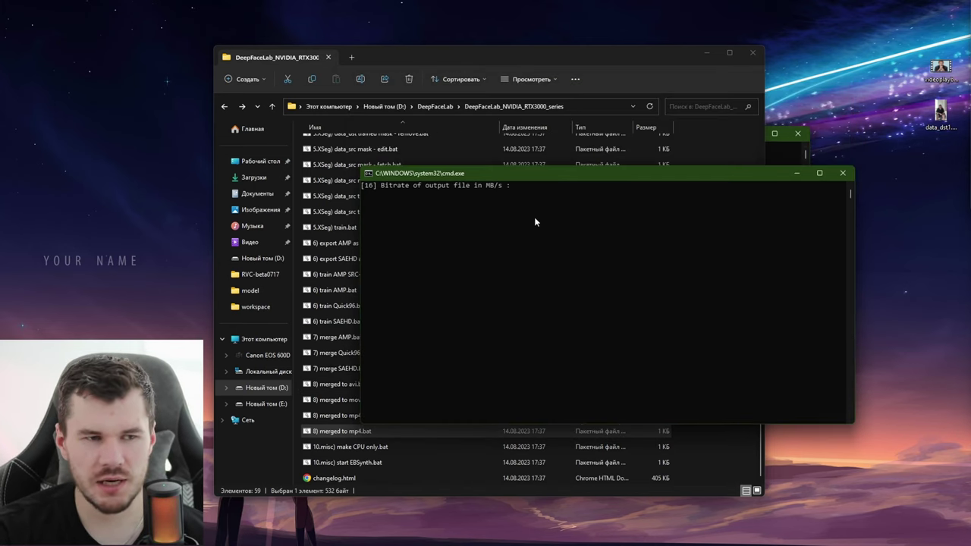
{"action": "key", "text": "Return"}
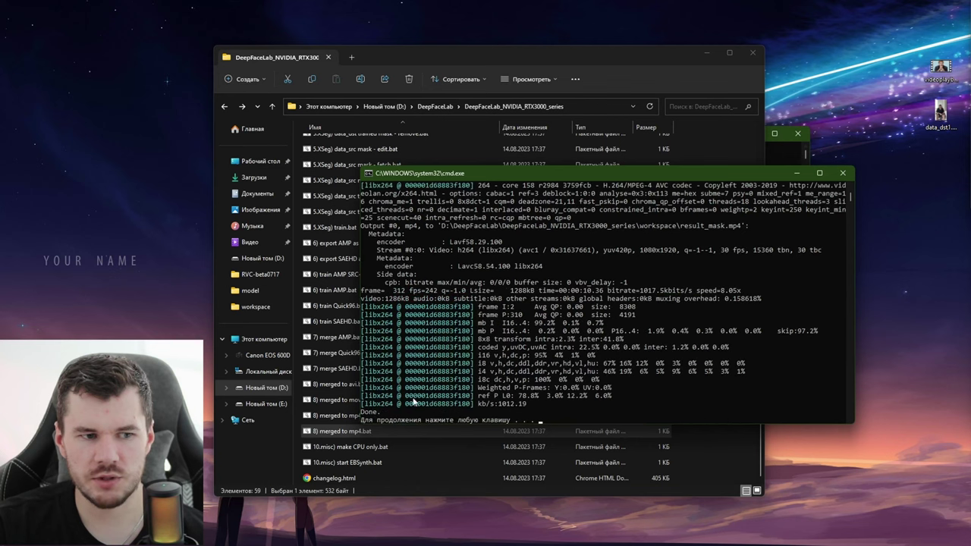
{"action": "key", "text": "Return"}
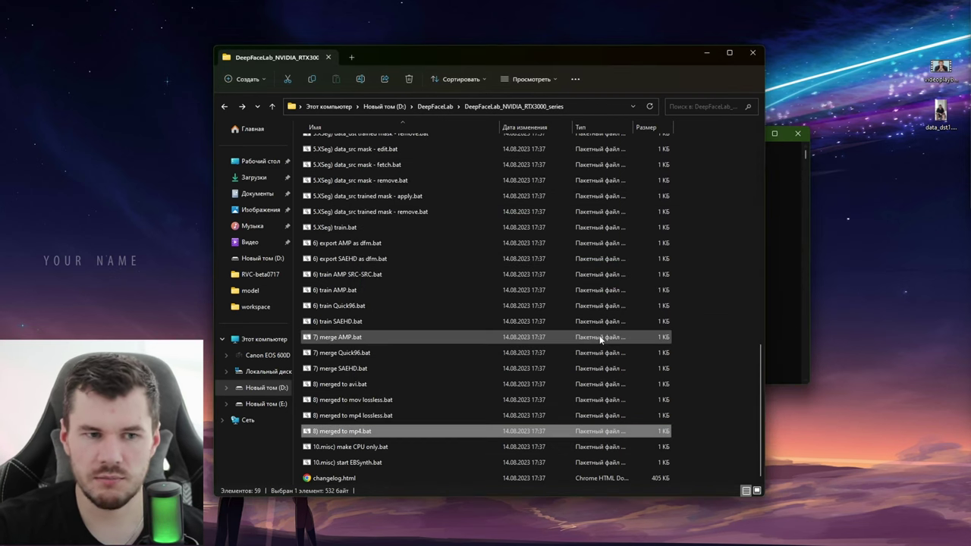
Play result.mp4 from the workspace folder from its start to review the face swap, and close the player.
{"action": "scroll", "coordinate": [460, 269], "scroll_direction": "up", "scroll_amount": 6}
{"action": "double_click", "coordinate": [357, 157]}
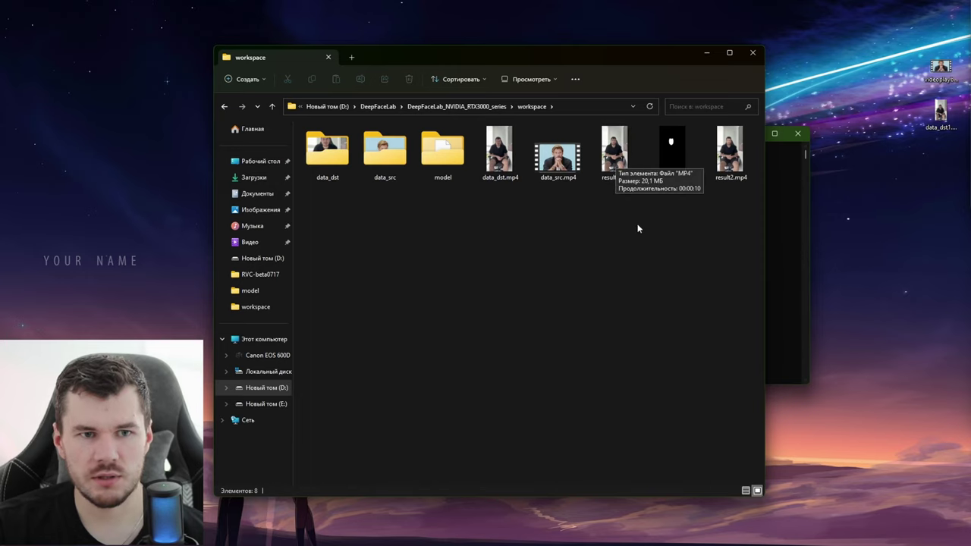
{"action": "double_click", "coordinate": [620, 179]}
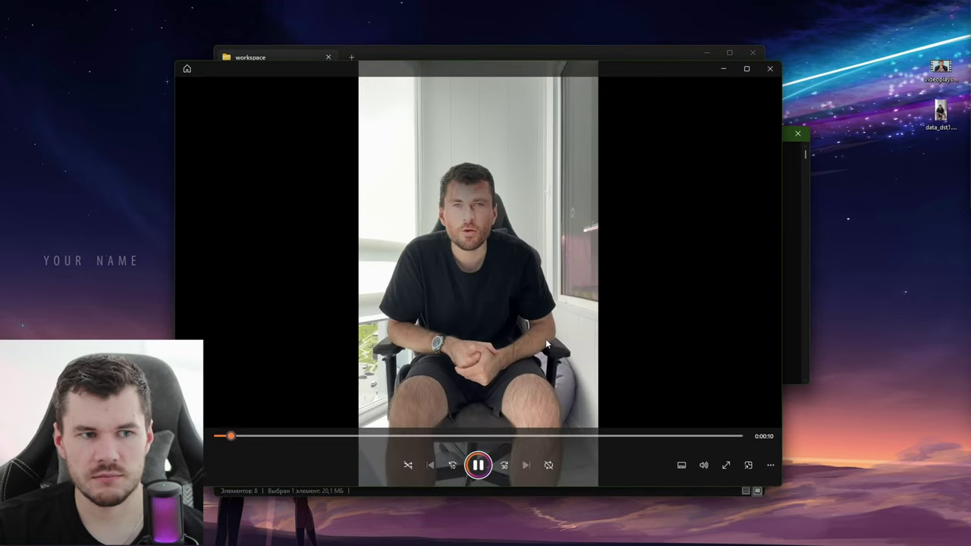
{"action": "left_click", "coordinate": [218, 436]}
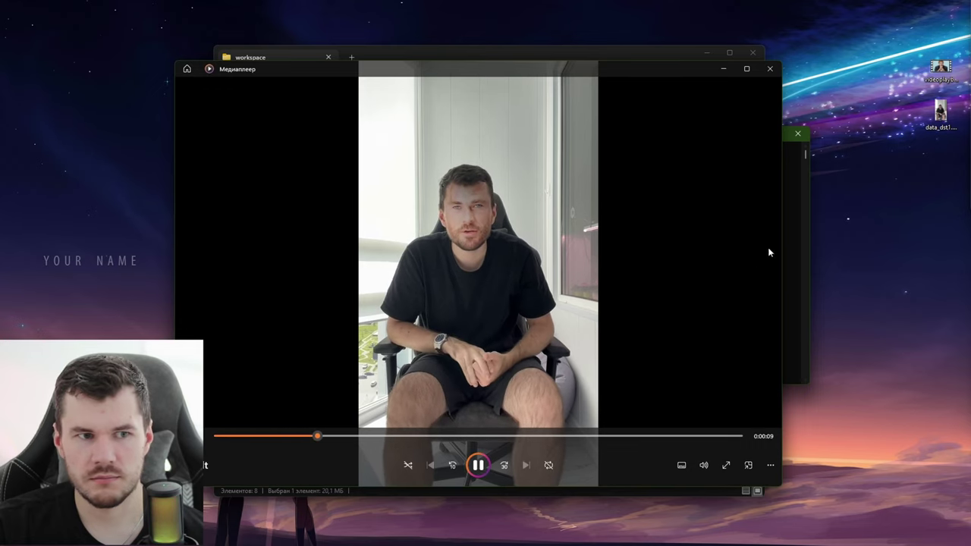
{"action": "left_click", "coordinate": [775, 72]}
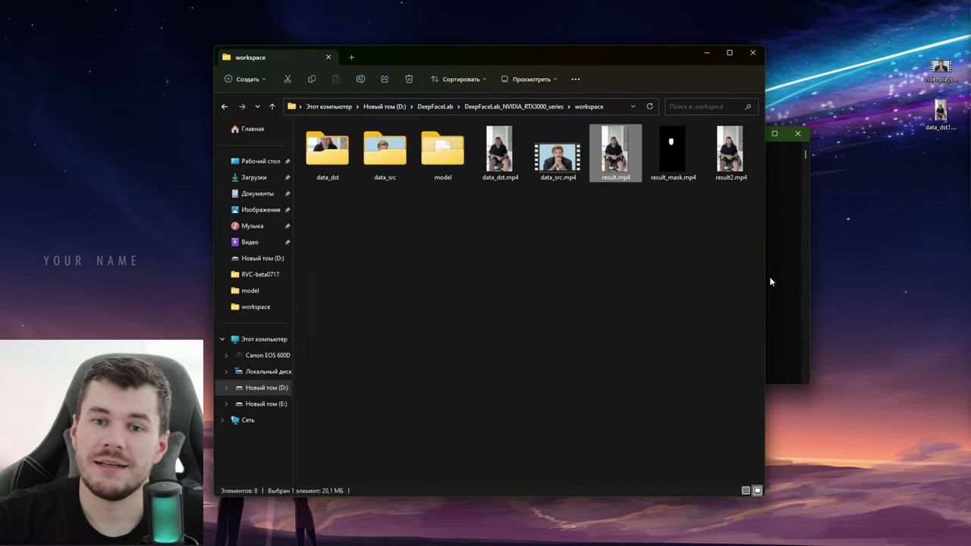